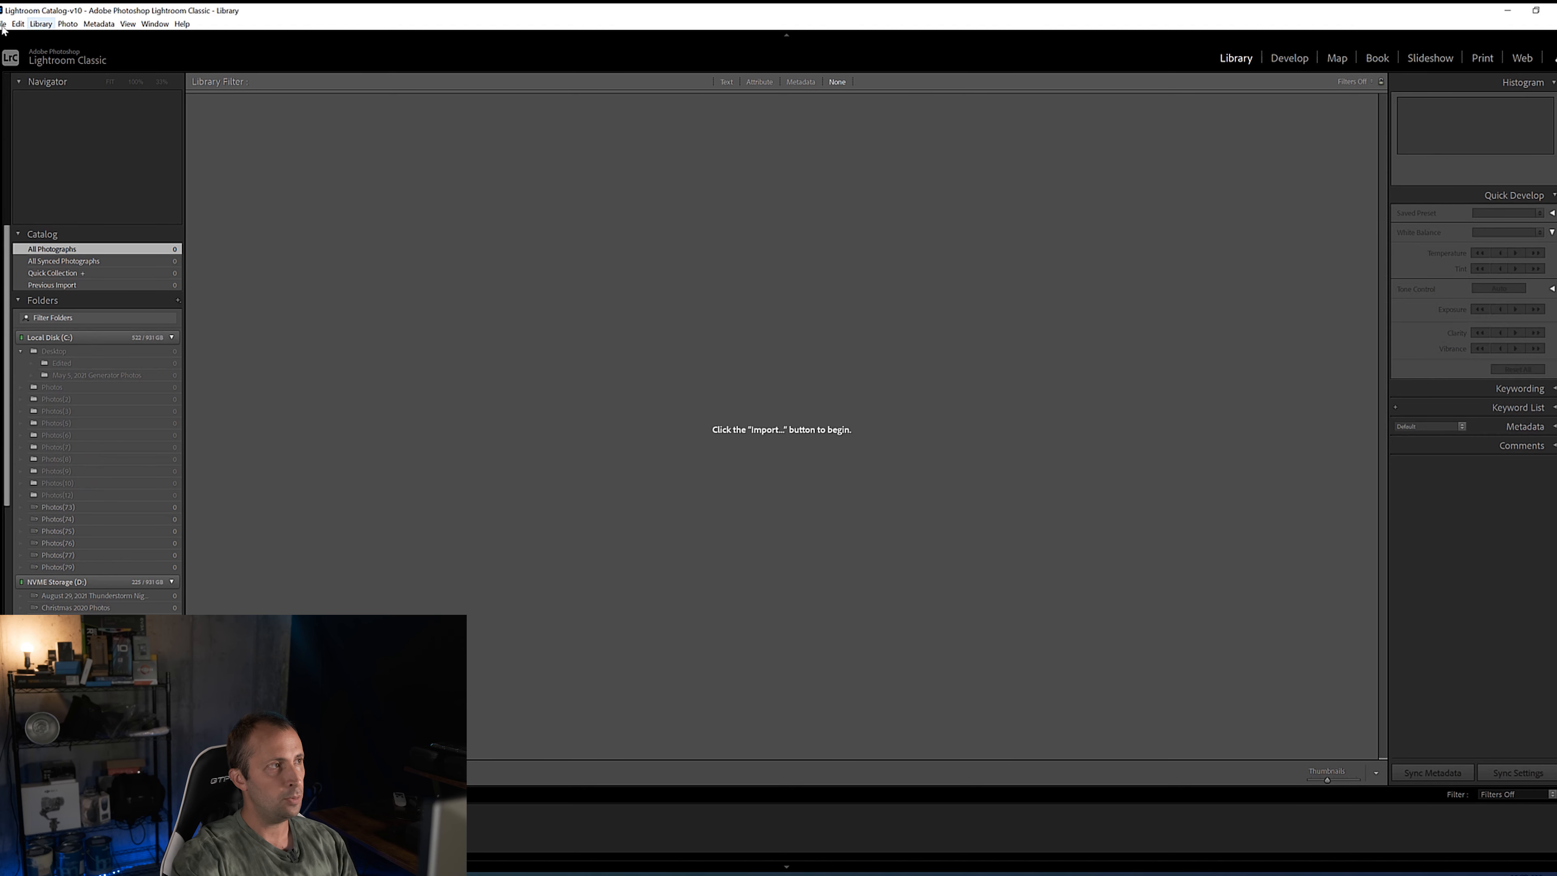
Import all the new GPR photos from the source folder into the catalog without moving them.
click(3, 23)
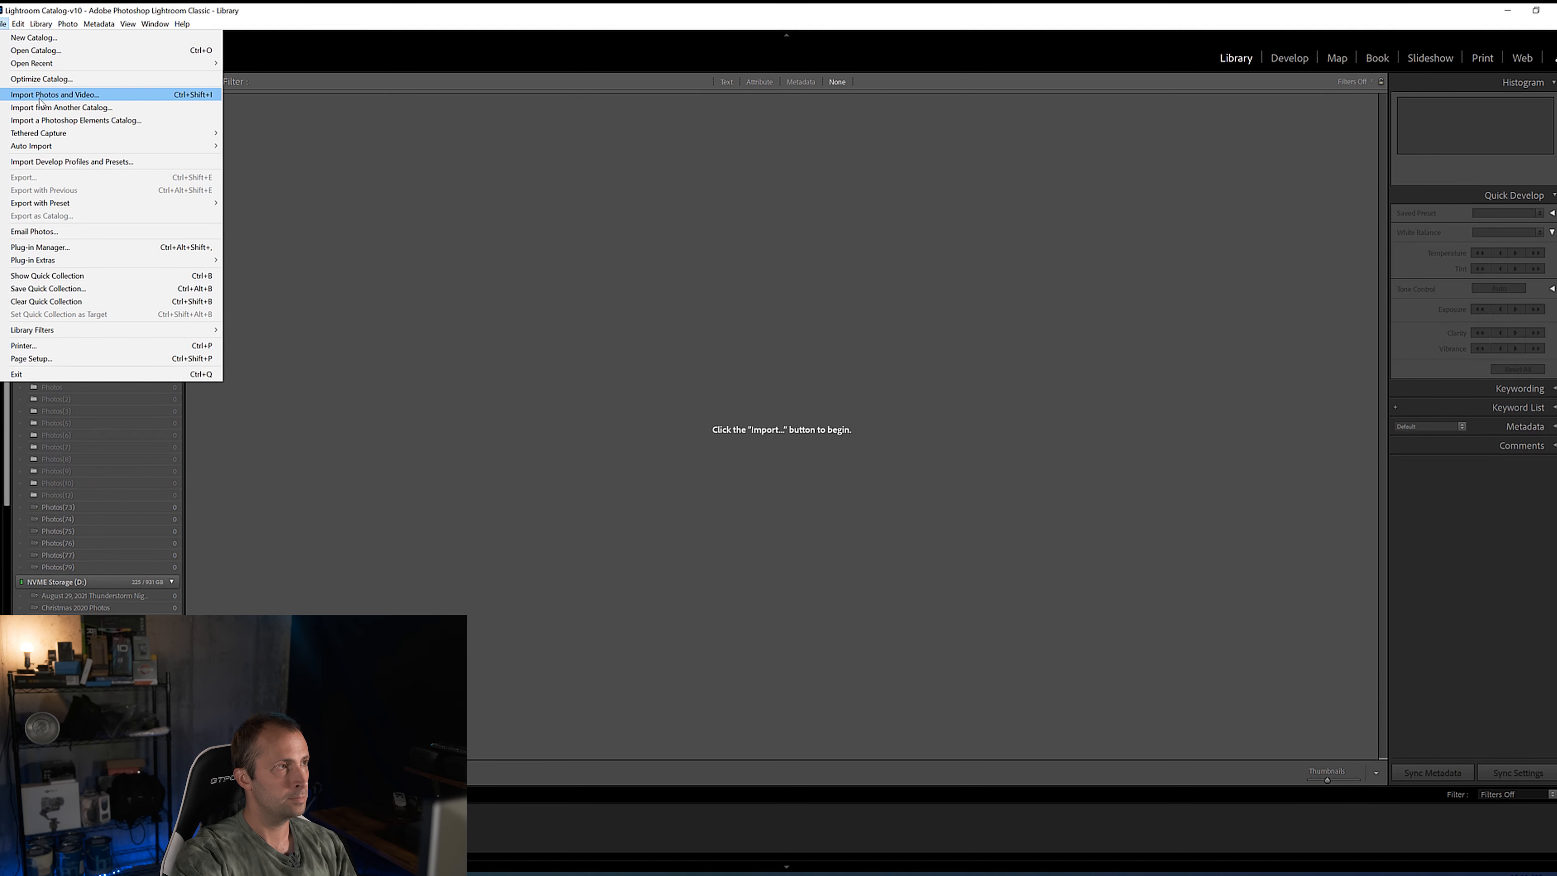
click(126, 98)
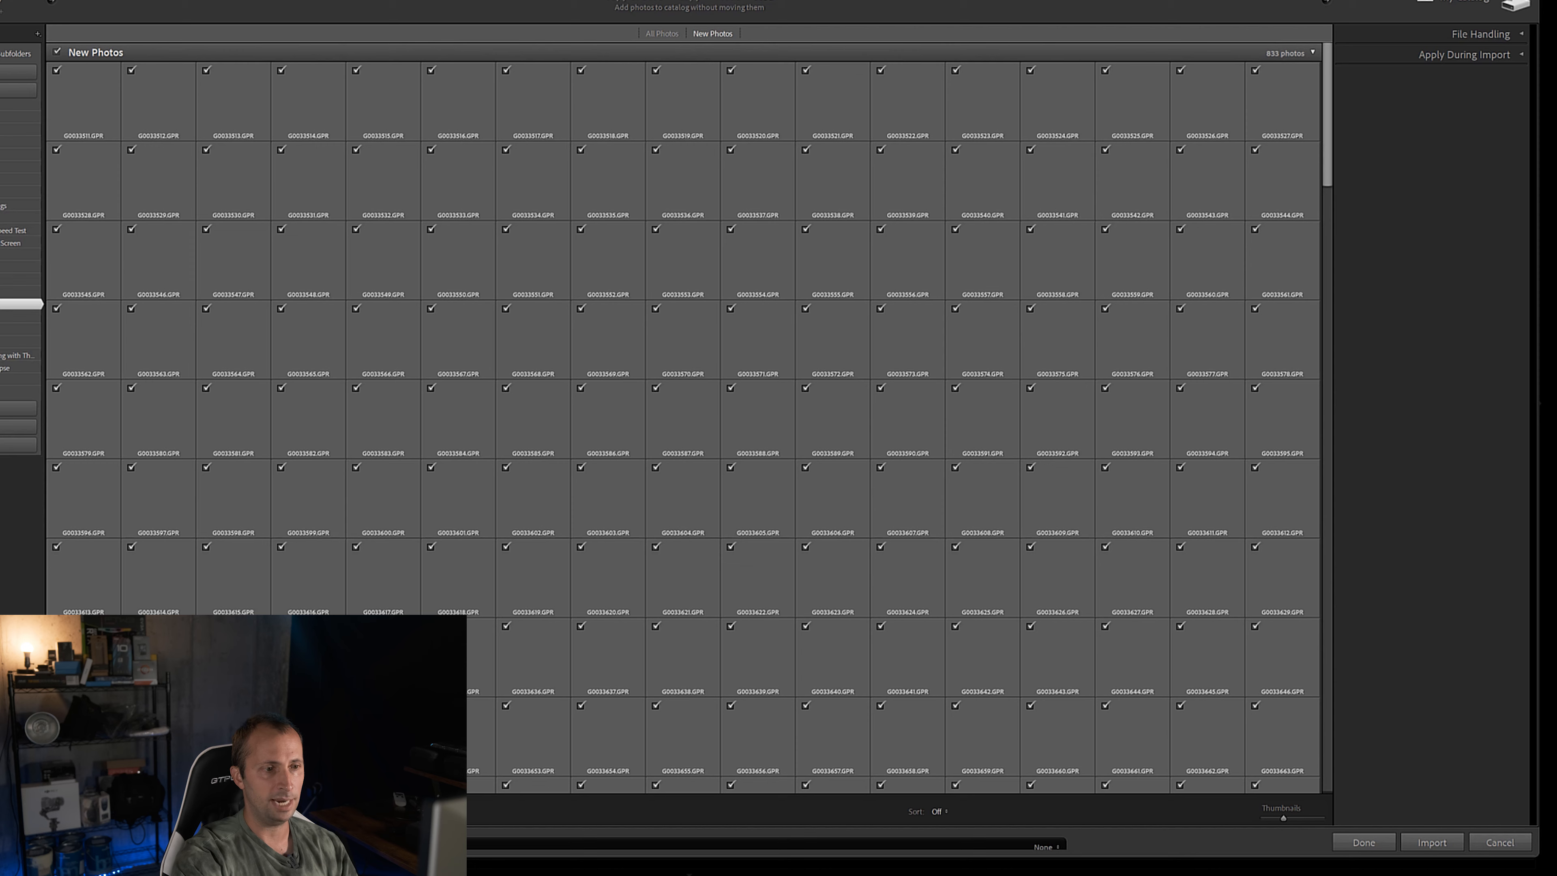
click(1442, 843)
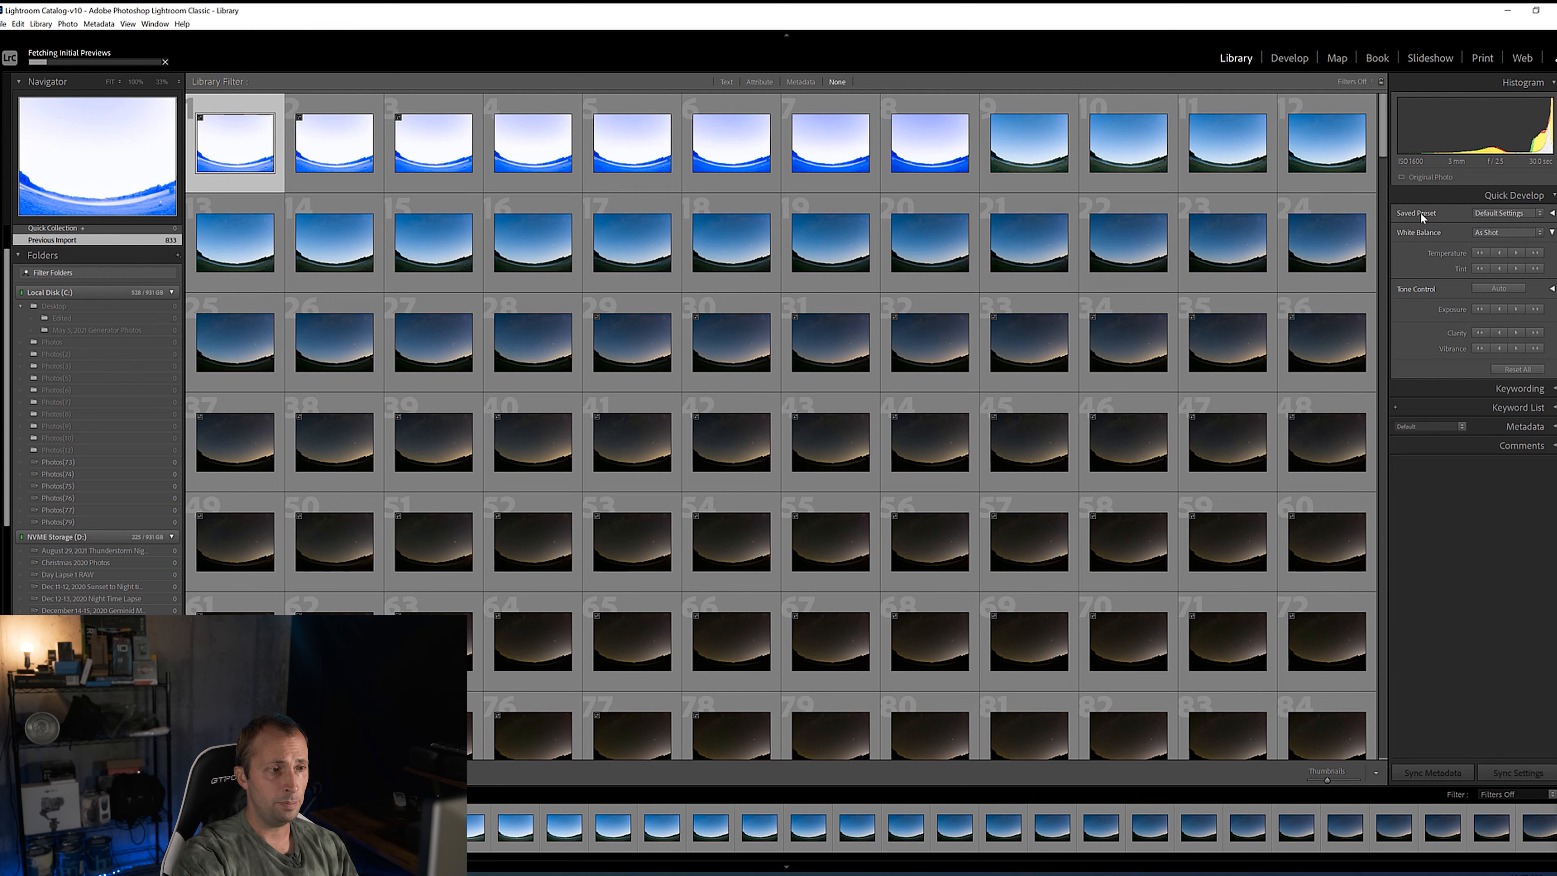
Browse the imported sequence and open night-sky photo 222 for editing in the Develop module.
scroll(1385, 158, down, 2)
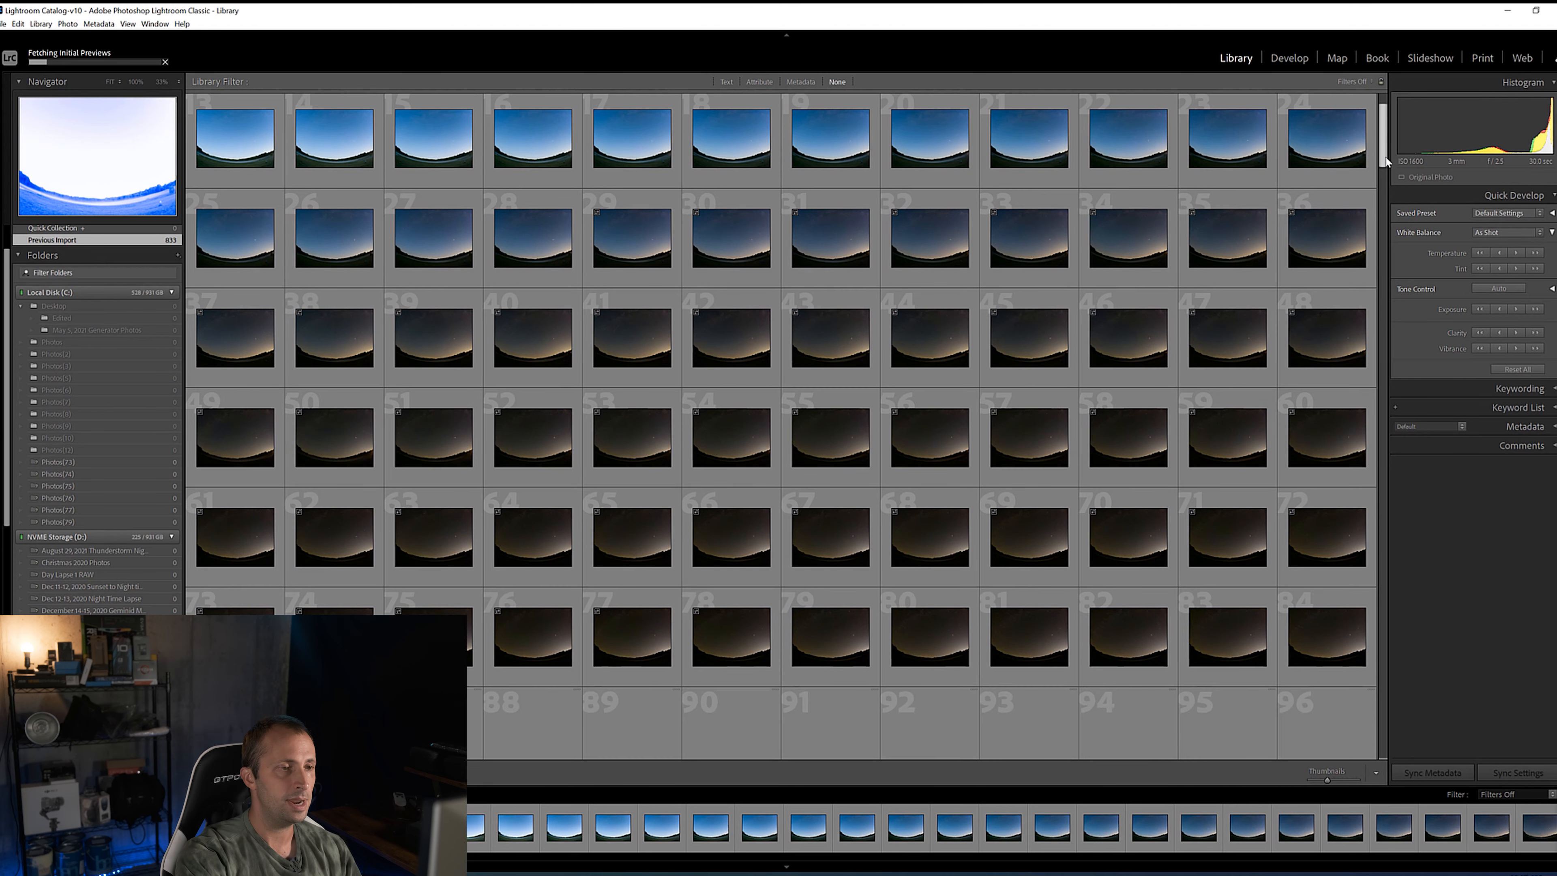
scroll(1388, 161, down, 3)
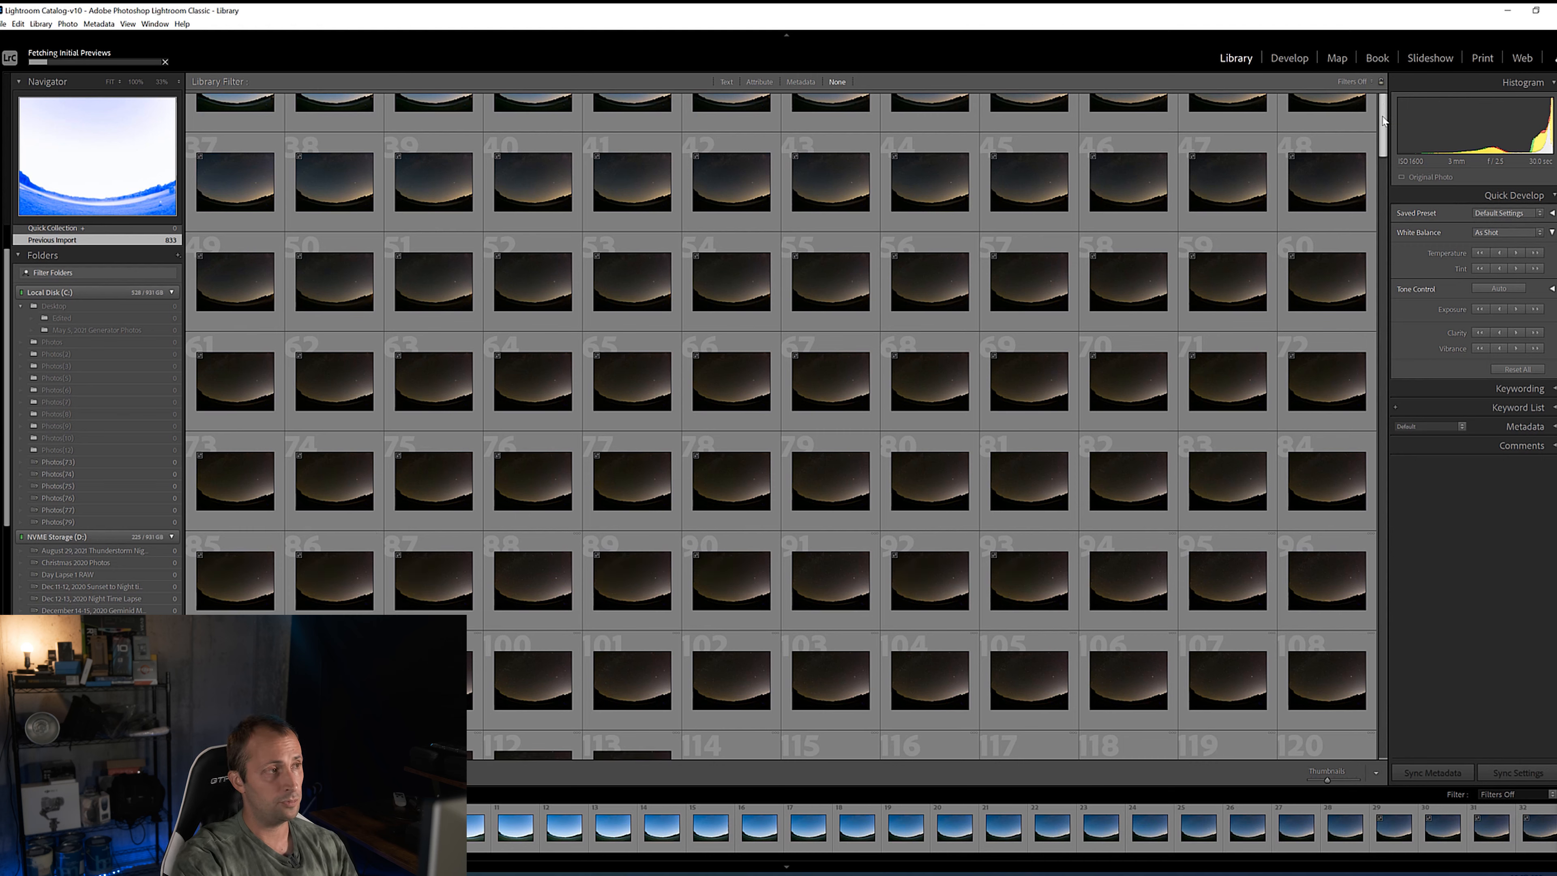
scroll(1383, 153, up, 5)
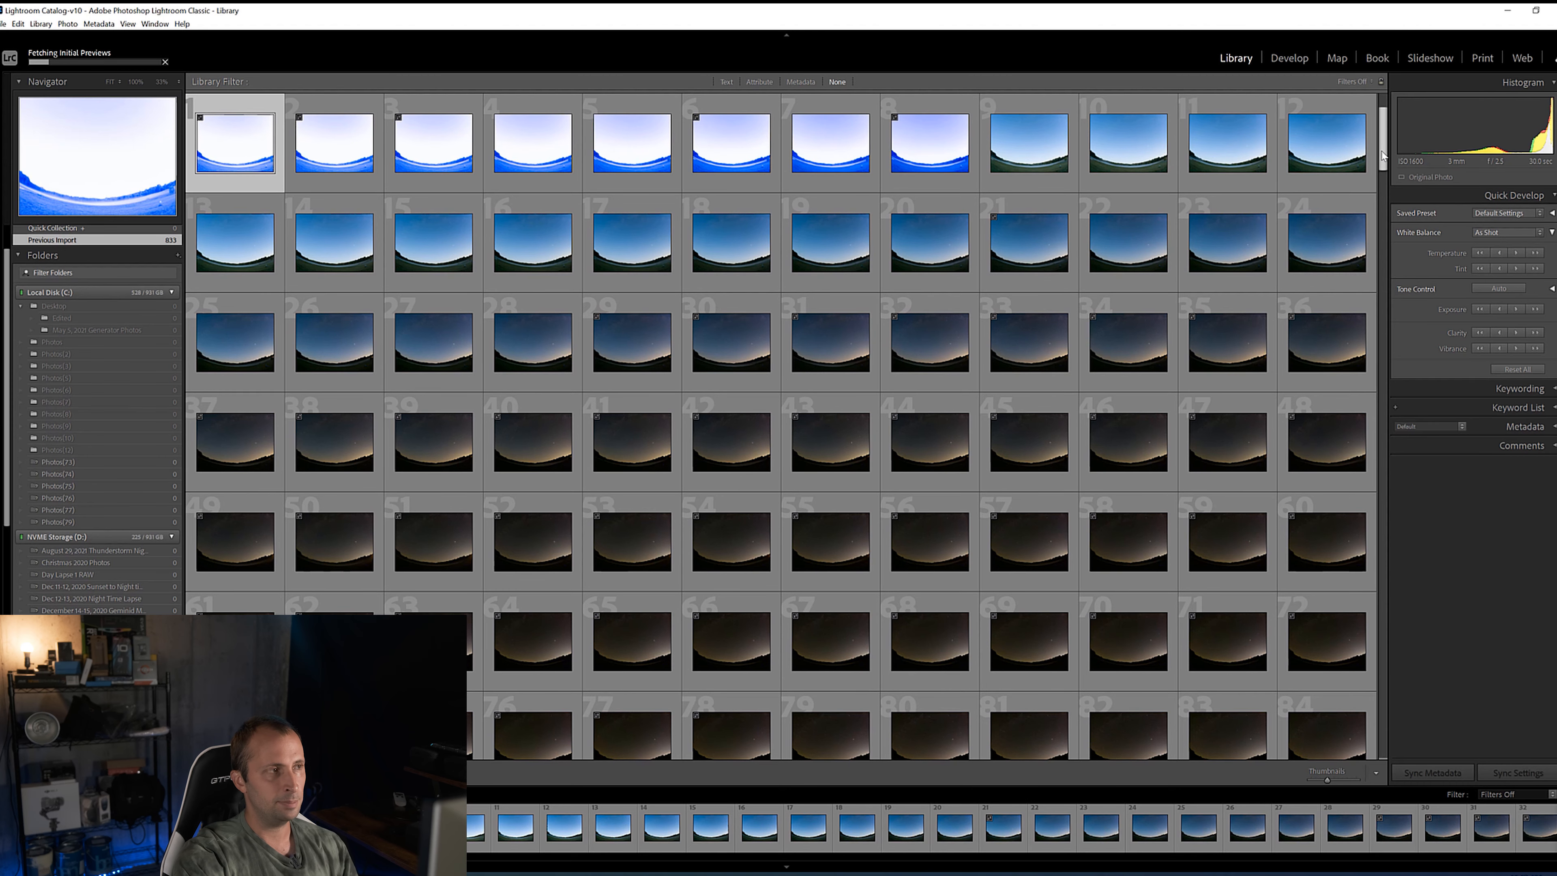
drag(1383, 172, 1383, 285)
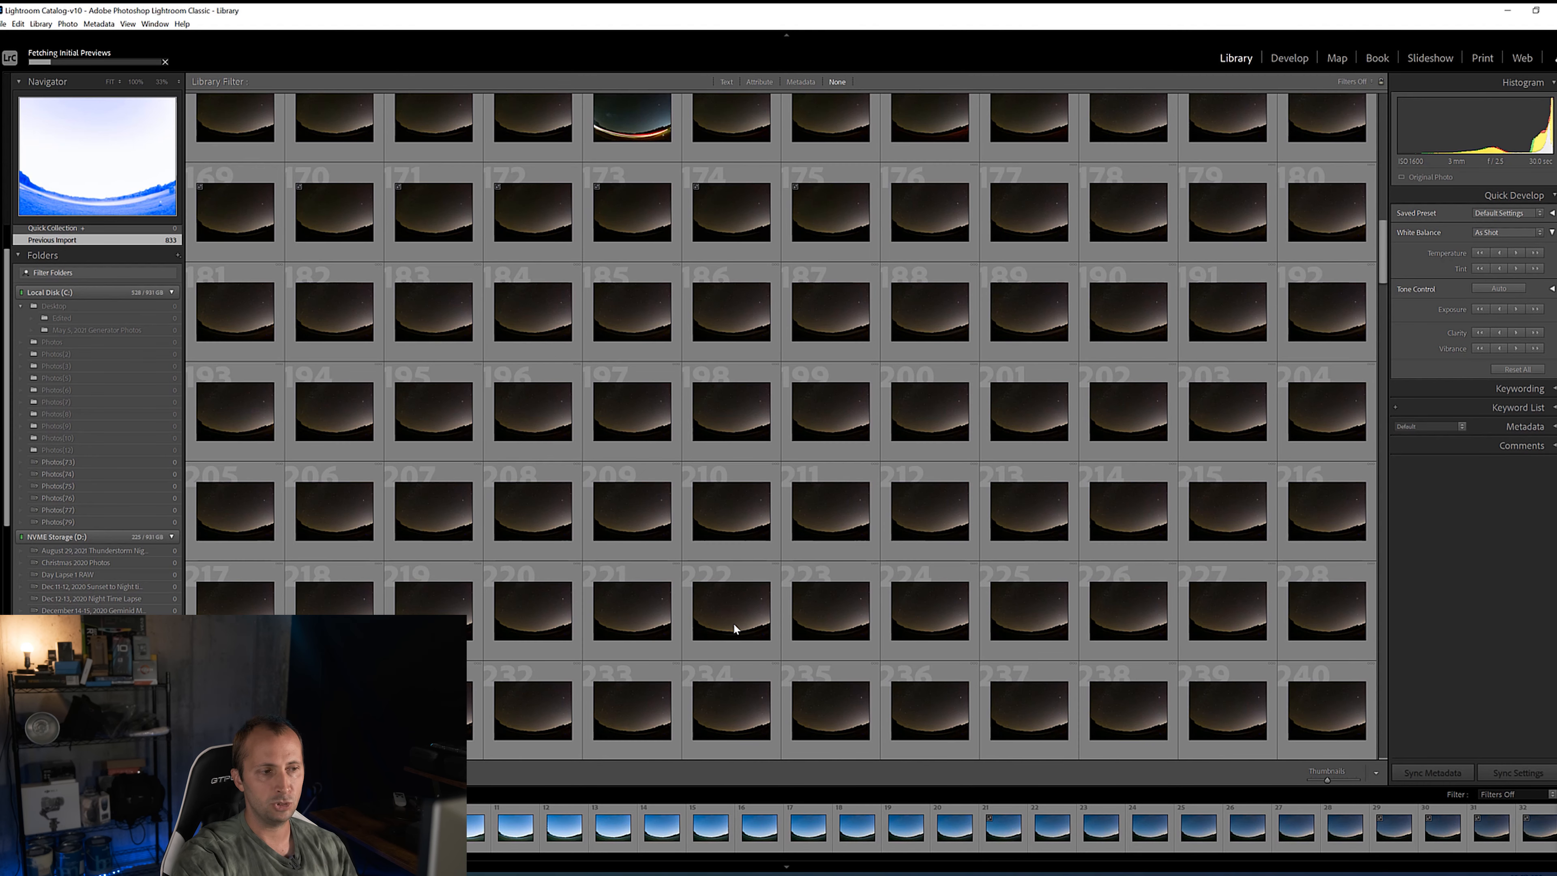
double_click(739, 611)
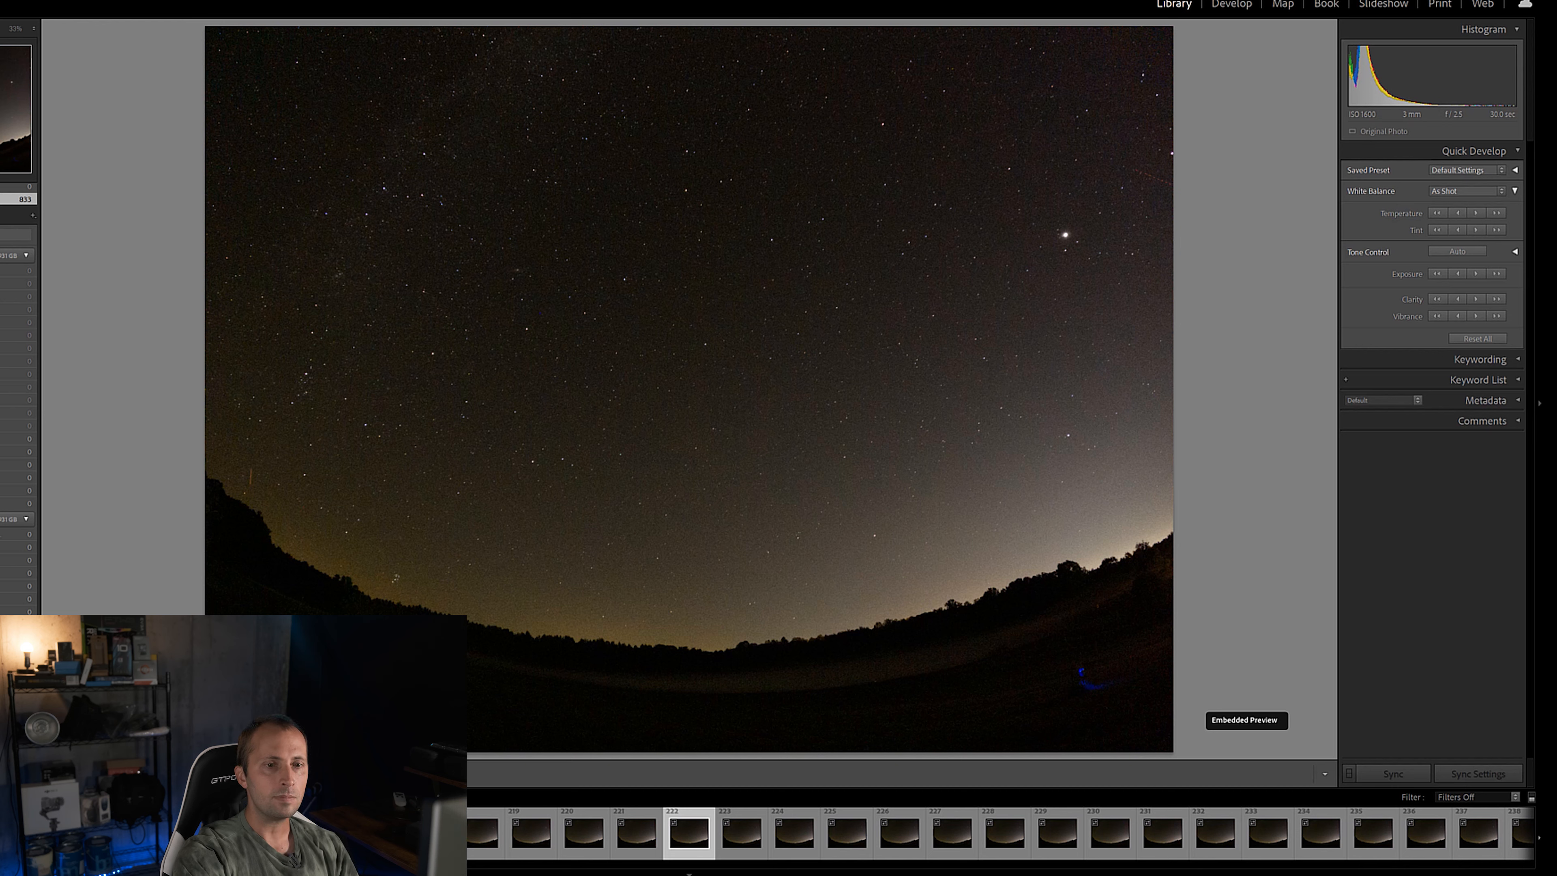
click(1232, 6)
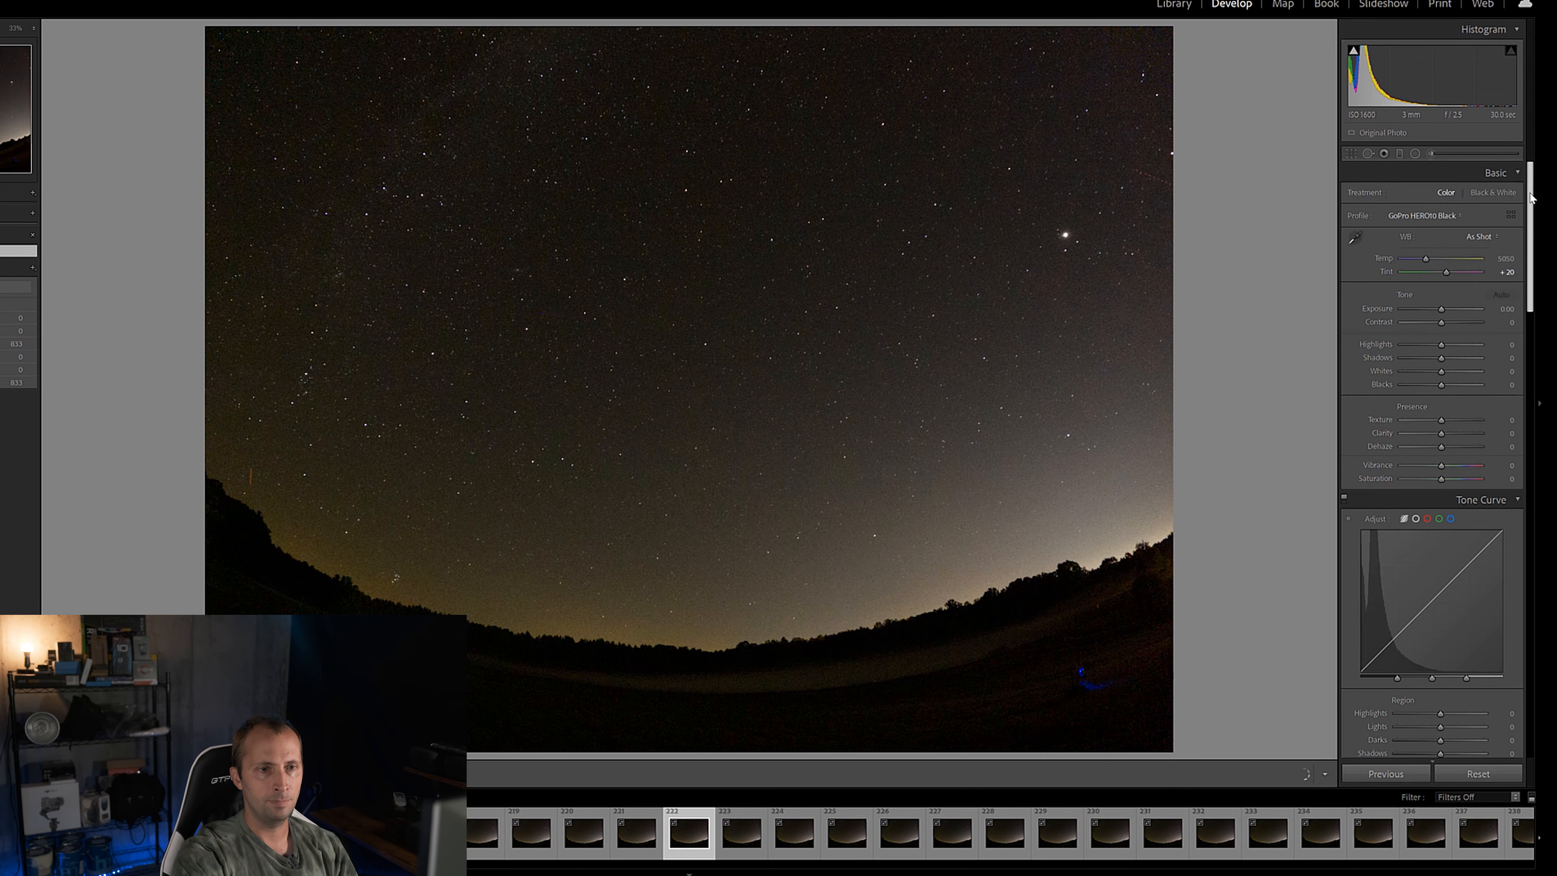
Enable lens profile corrections with make GoPro and model HERO7 Black.
drag(1531, 197, 1520, 545)
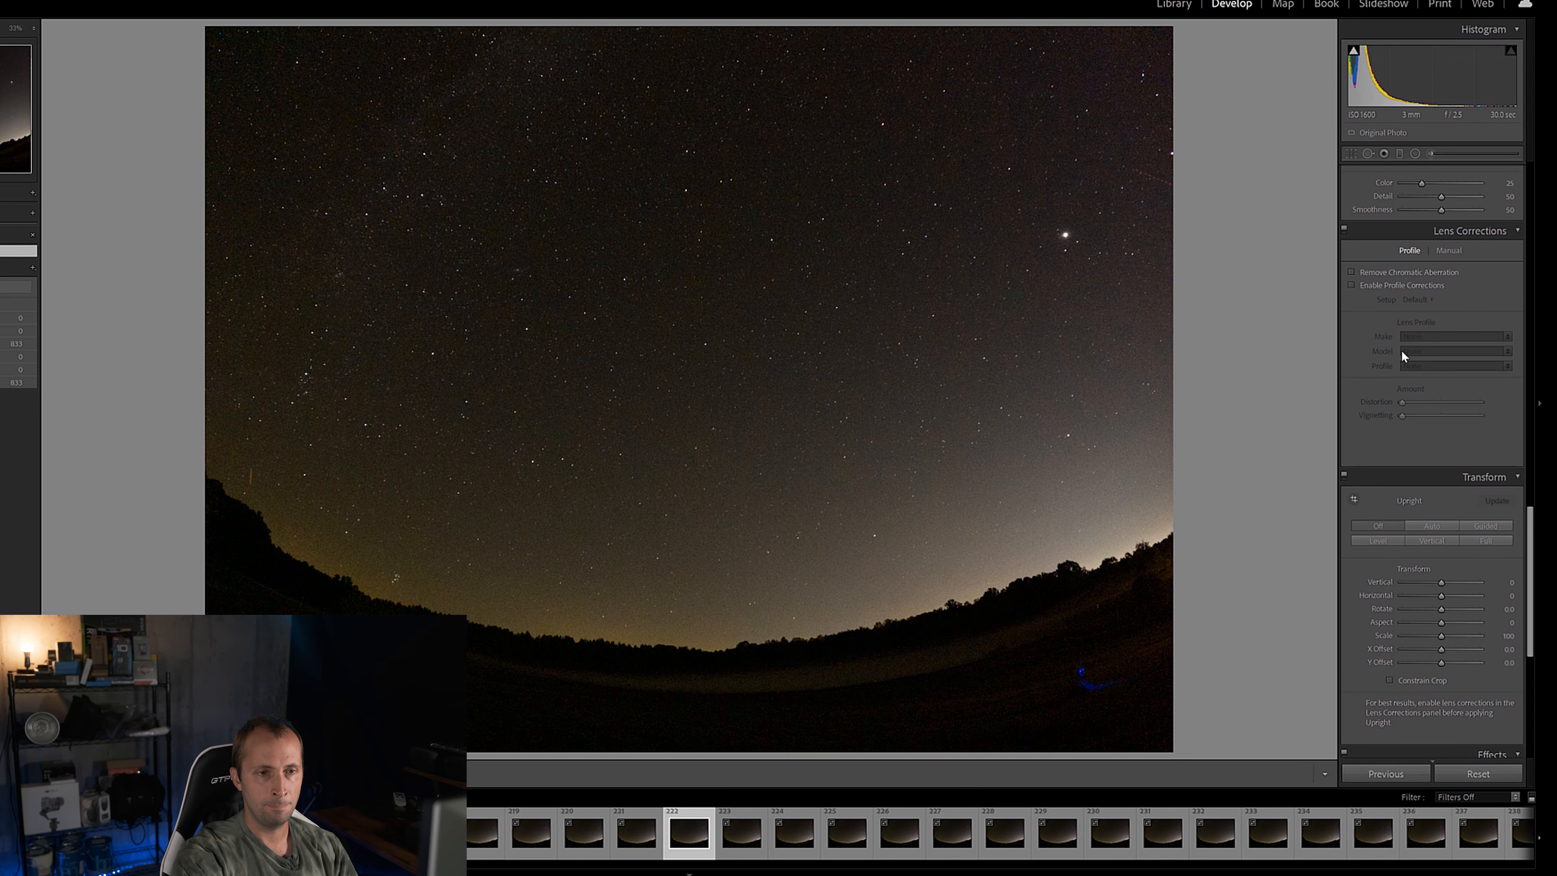
click(1352, 285)
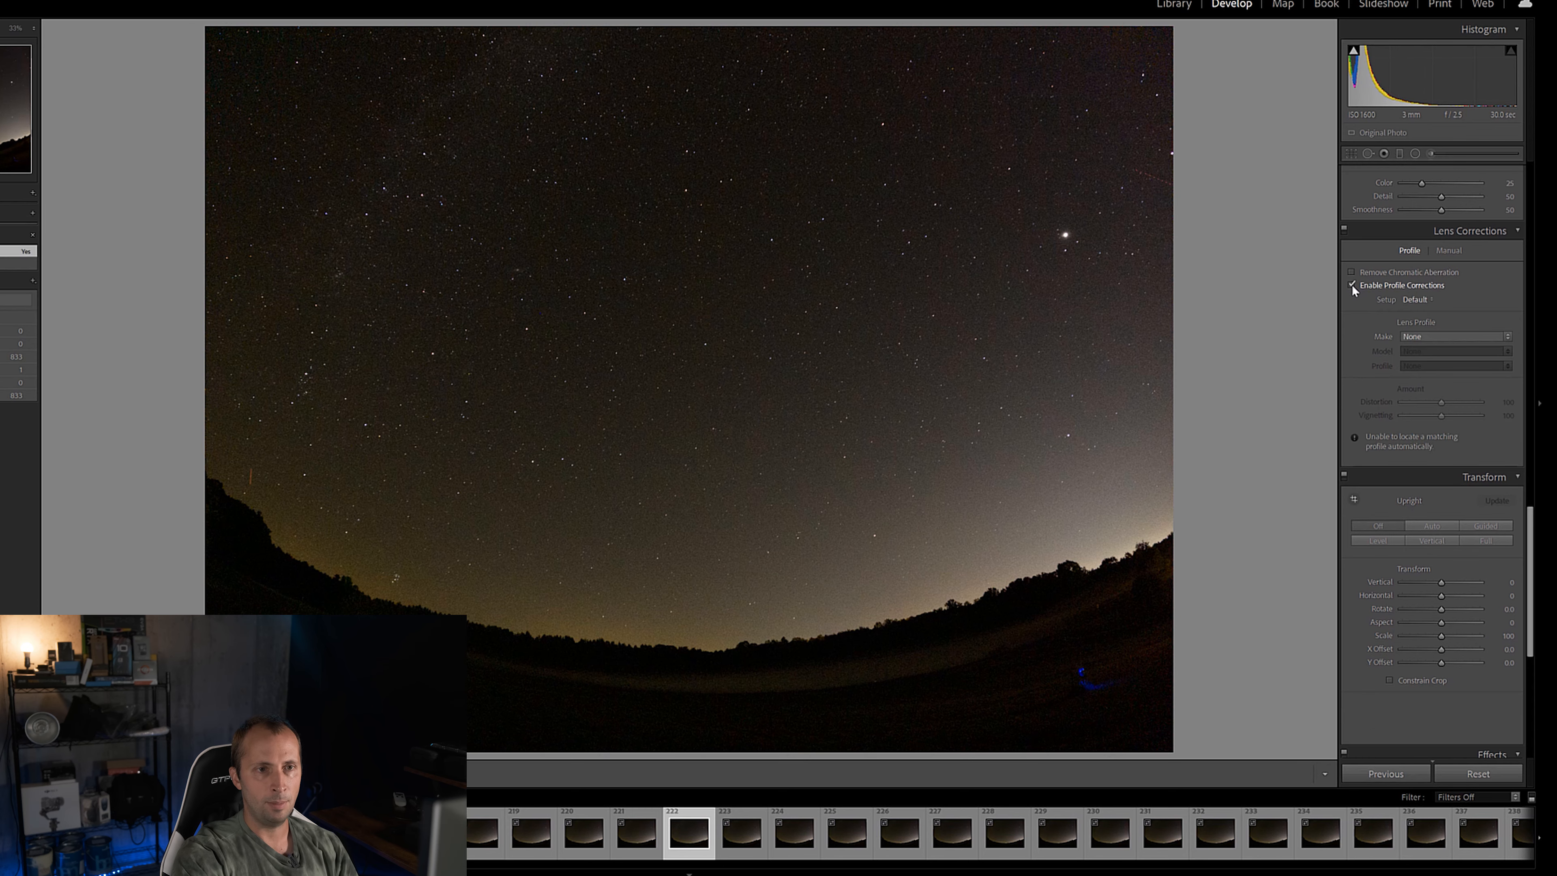
click(1436, 338)
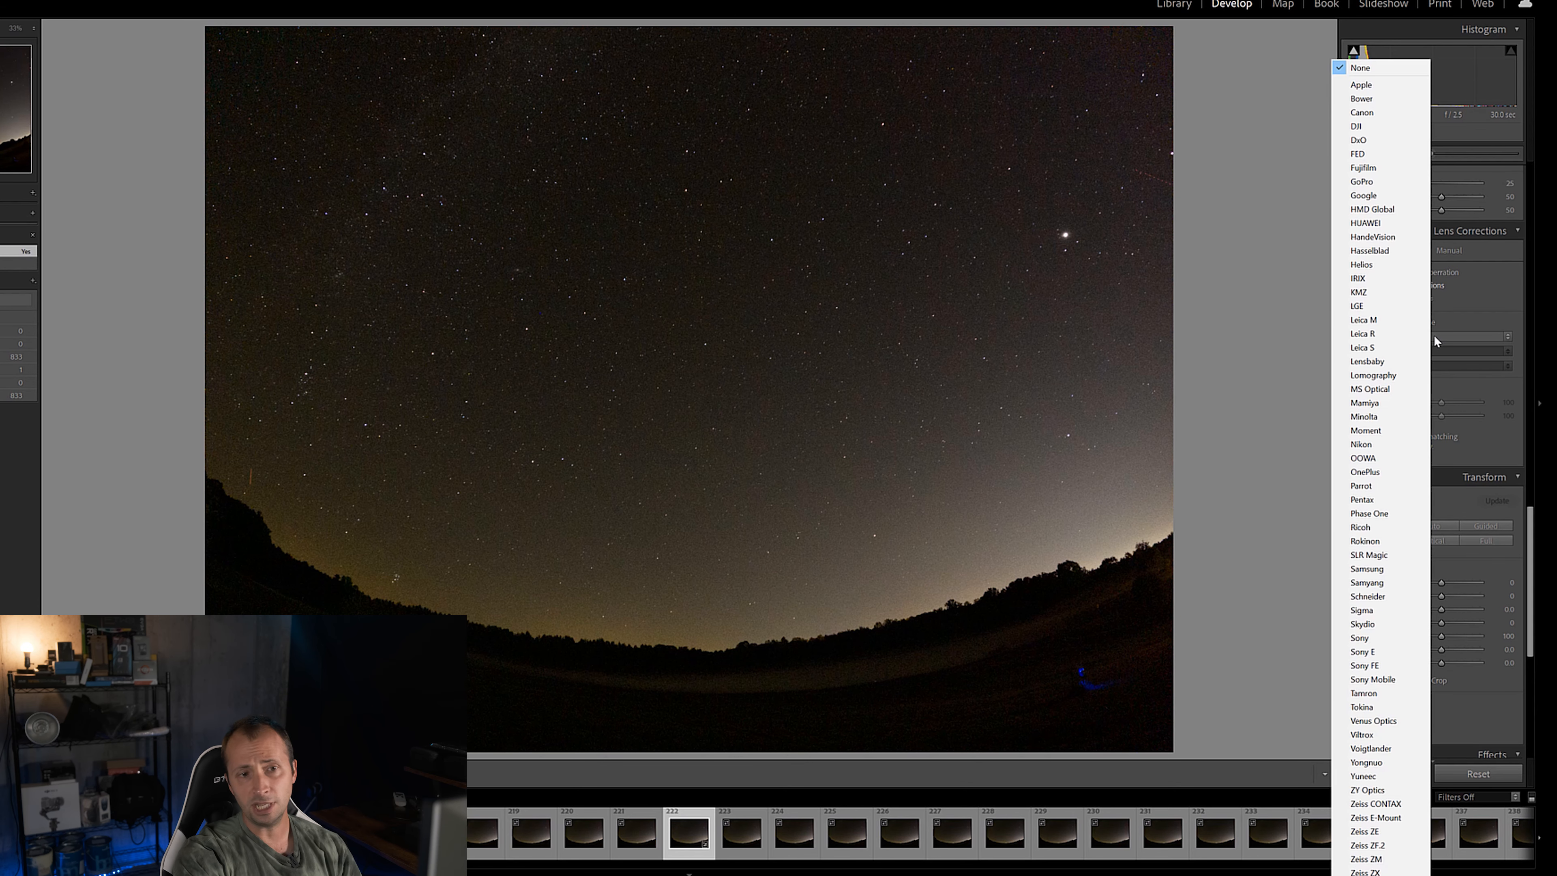
click(1383, 181)
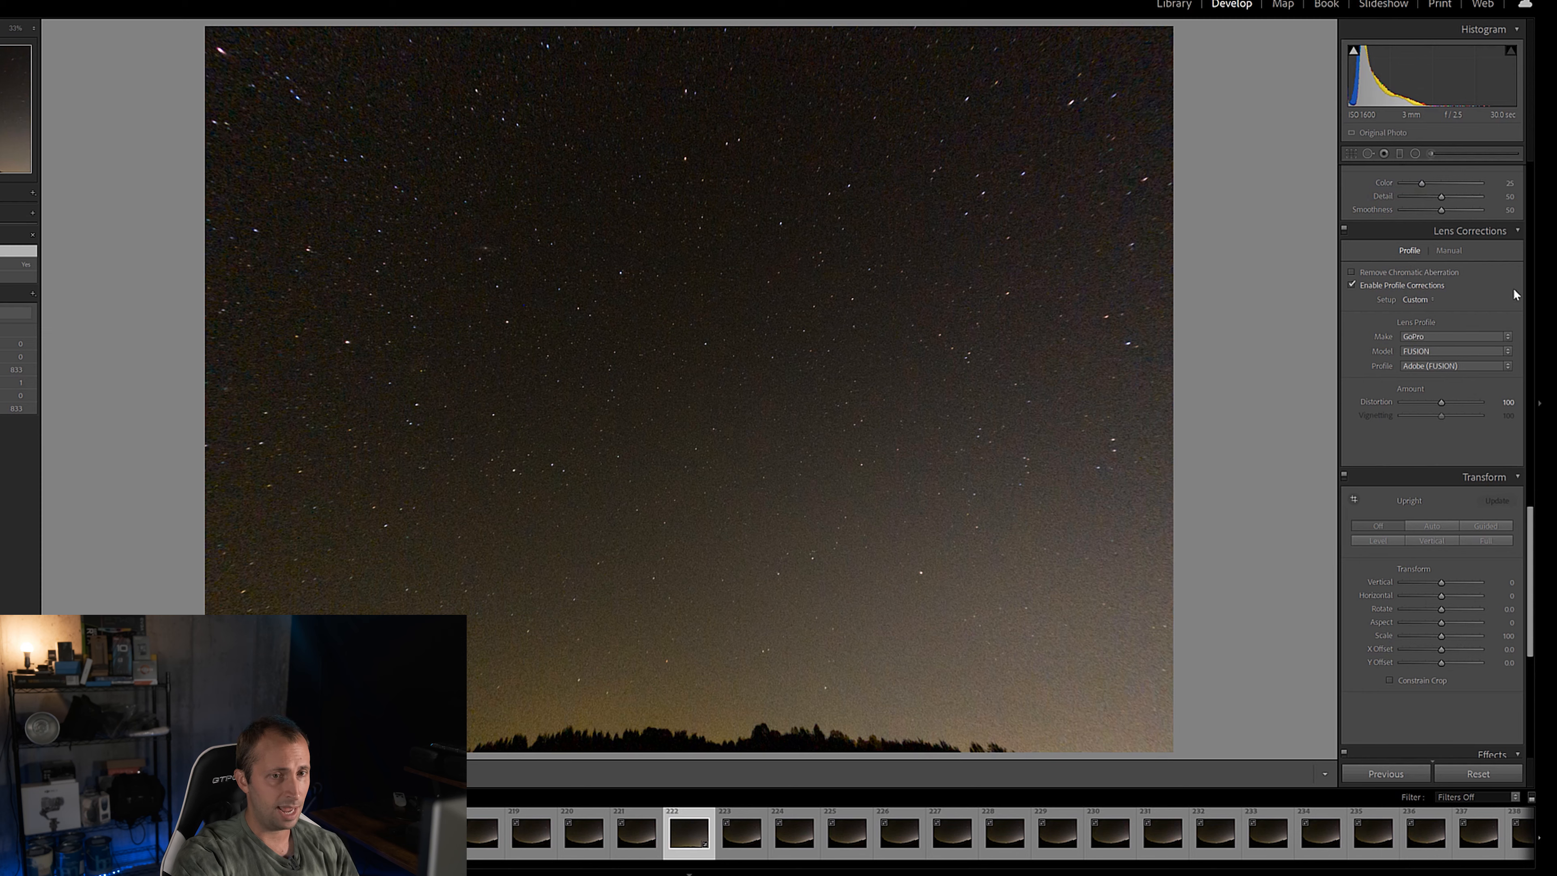
click(1429, 352)
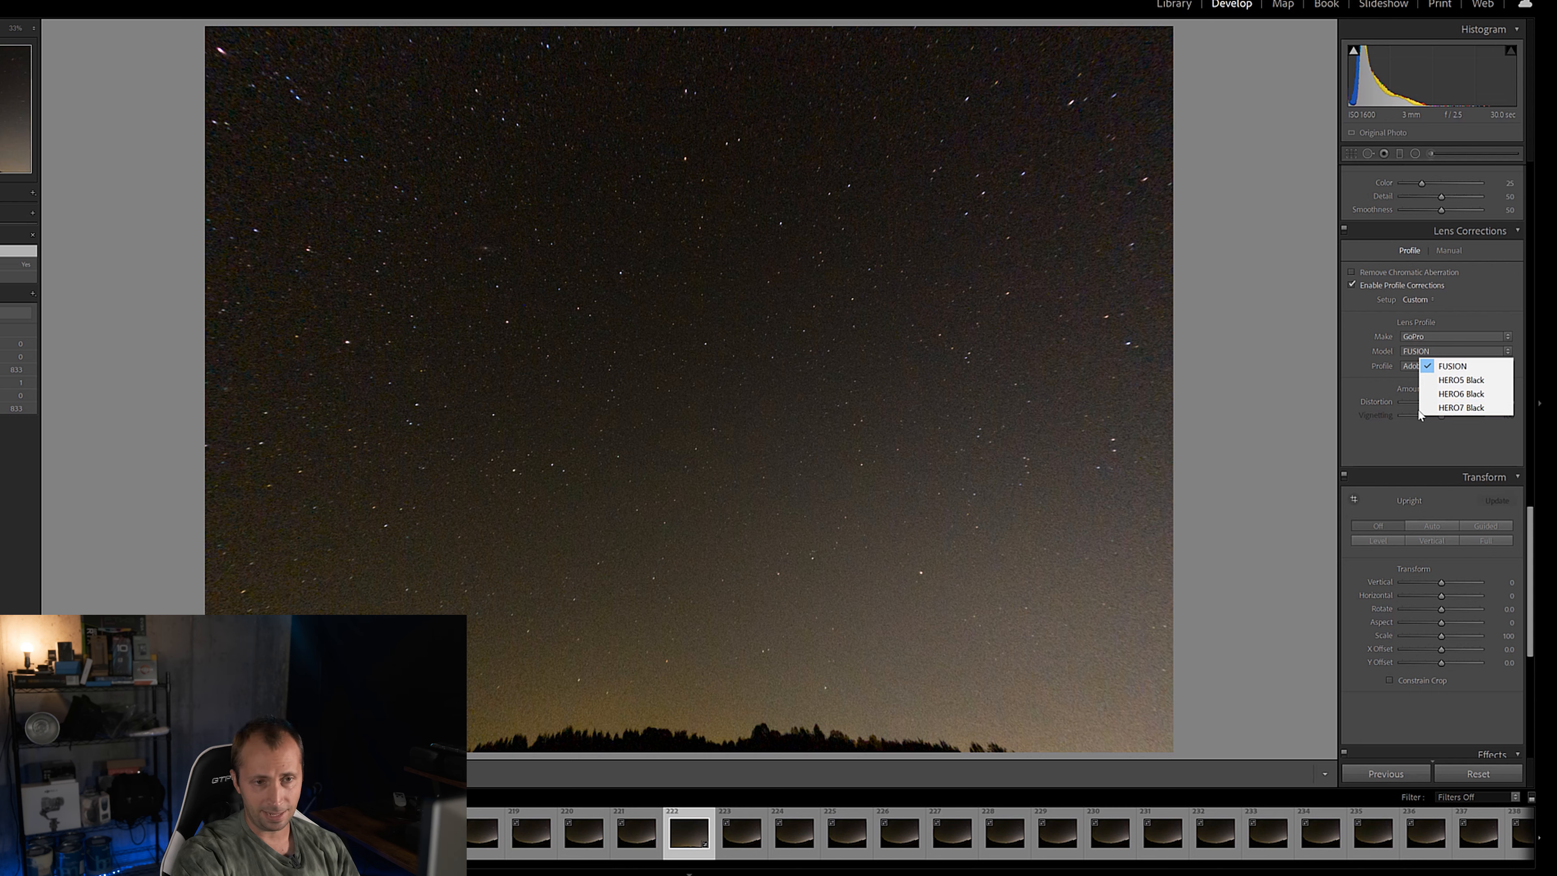
click(1465, 407)
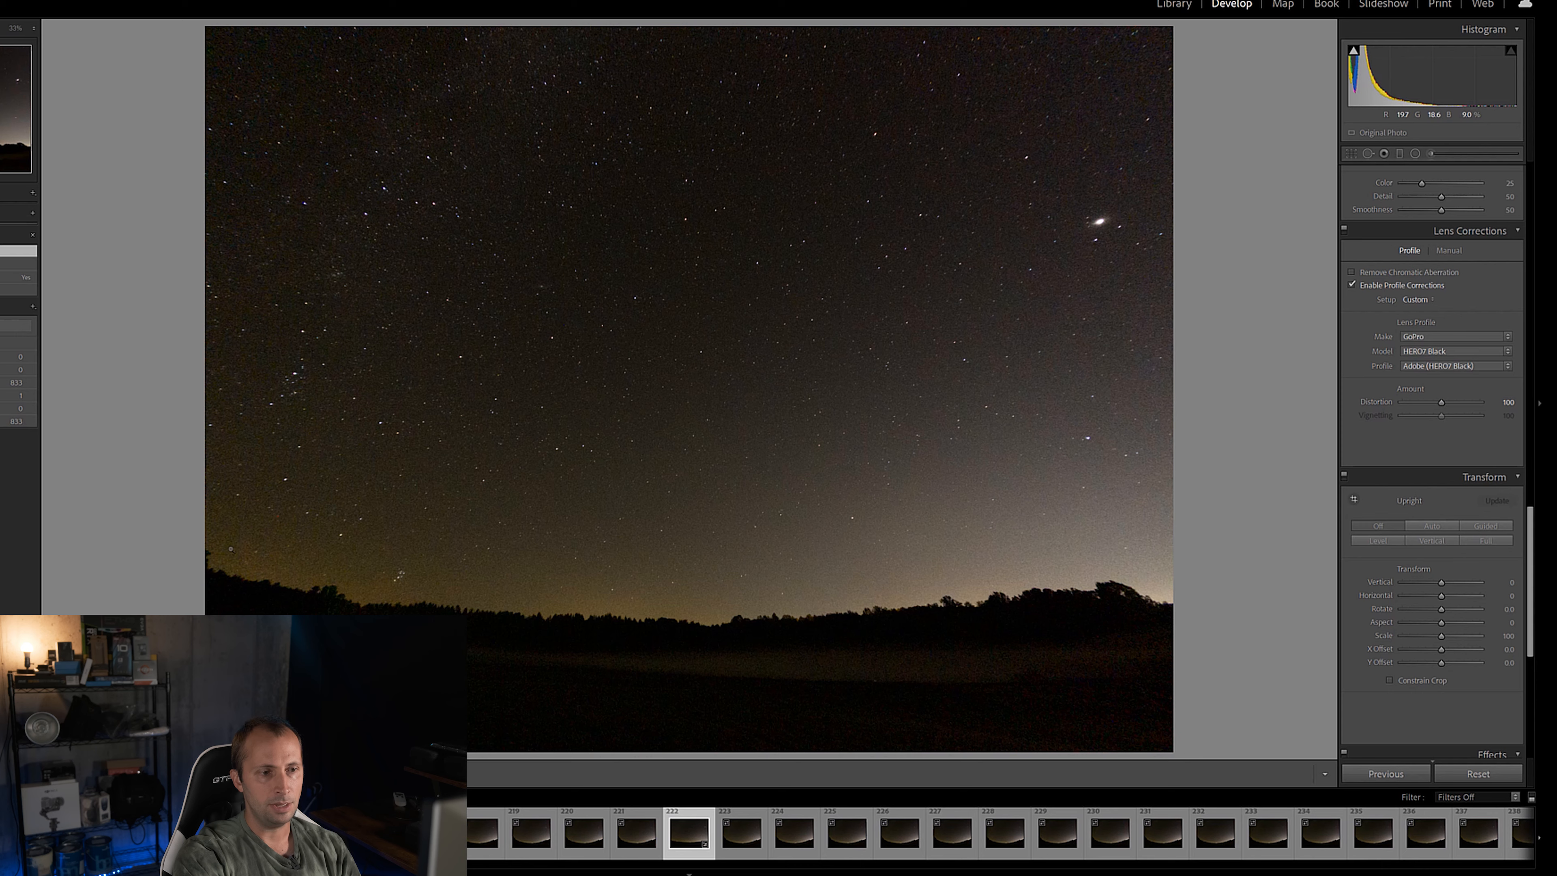
Try different distortion amounts for the lens profile and settle on 70.
drag(1441, 402, 1410, 406)
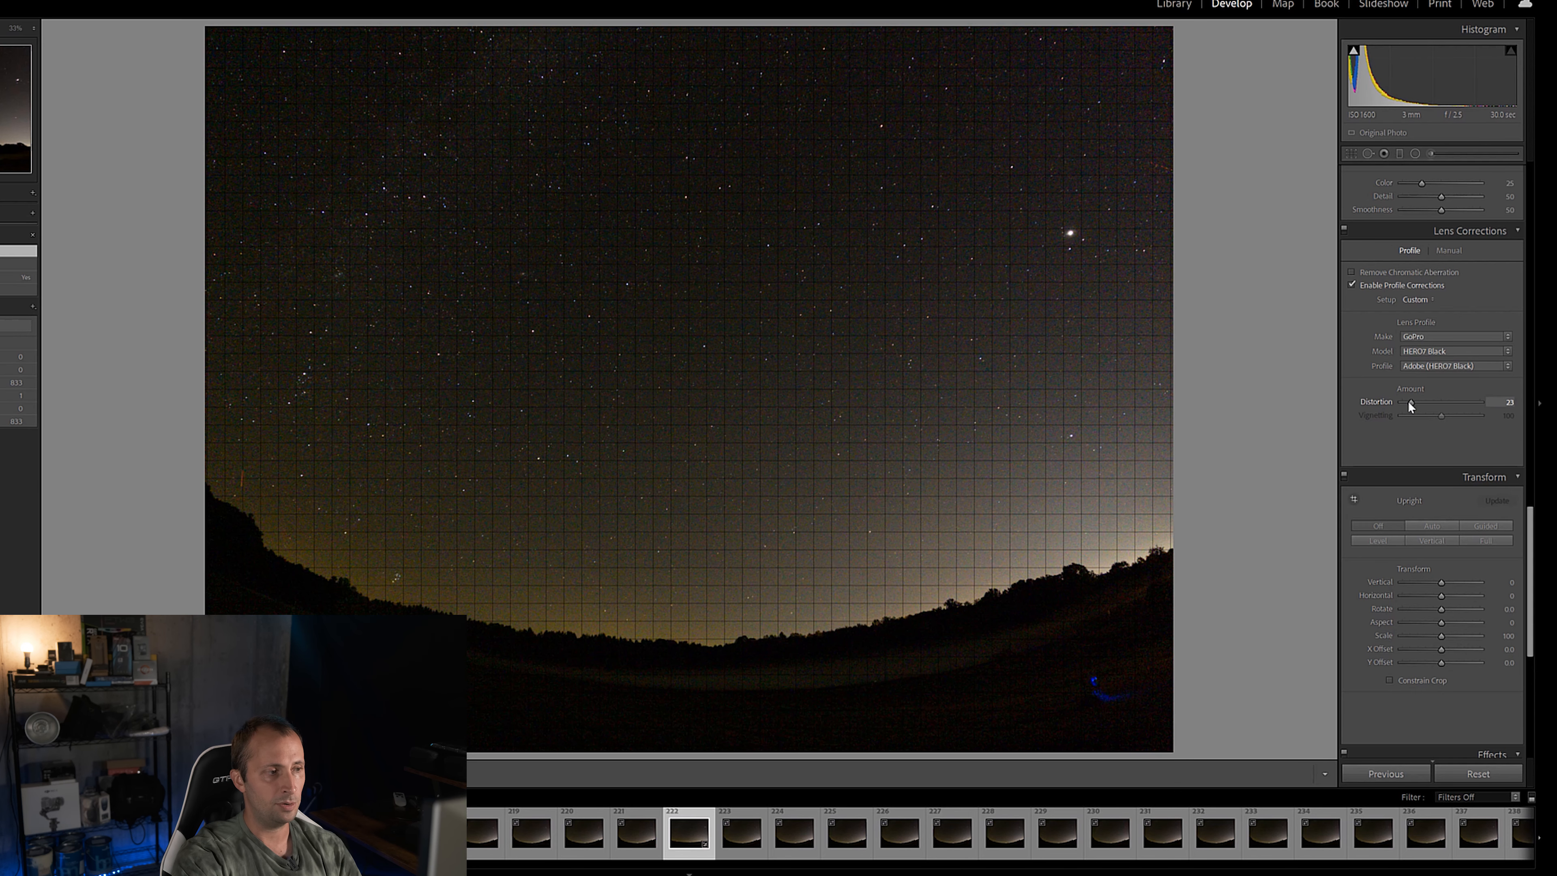
drag(1410, 406, 1410, 406)
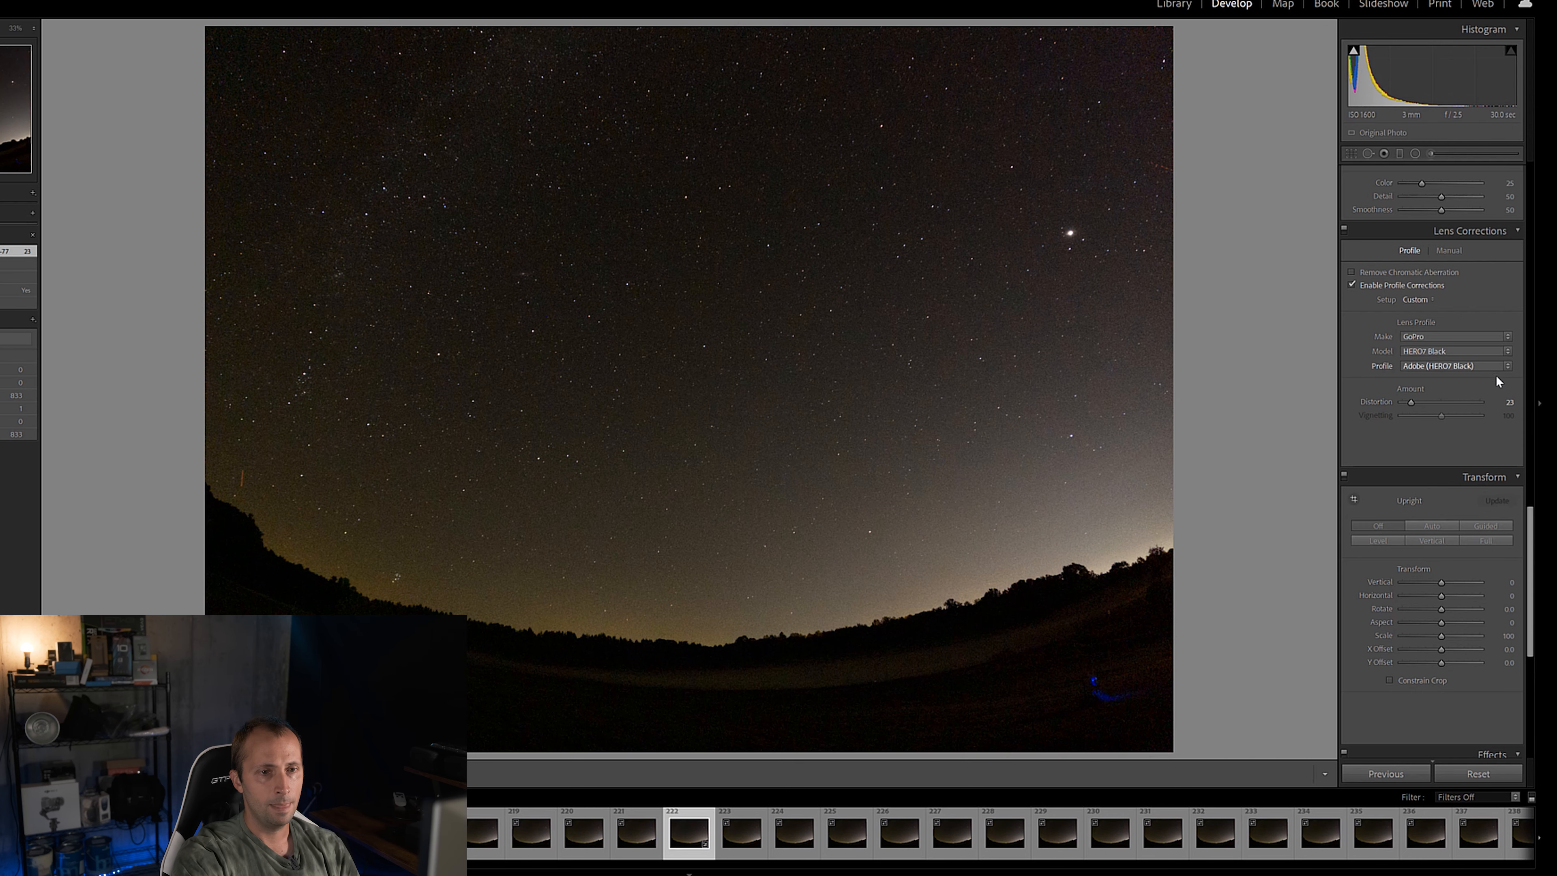
mouse_move(1411, 403)
mouse_down()
mouse_move(1443, 407)
mouse_move(1431, 402)
mouse_up()
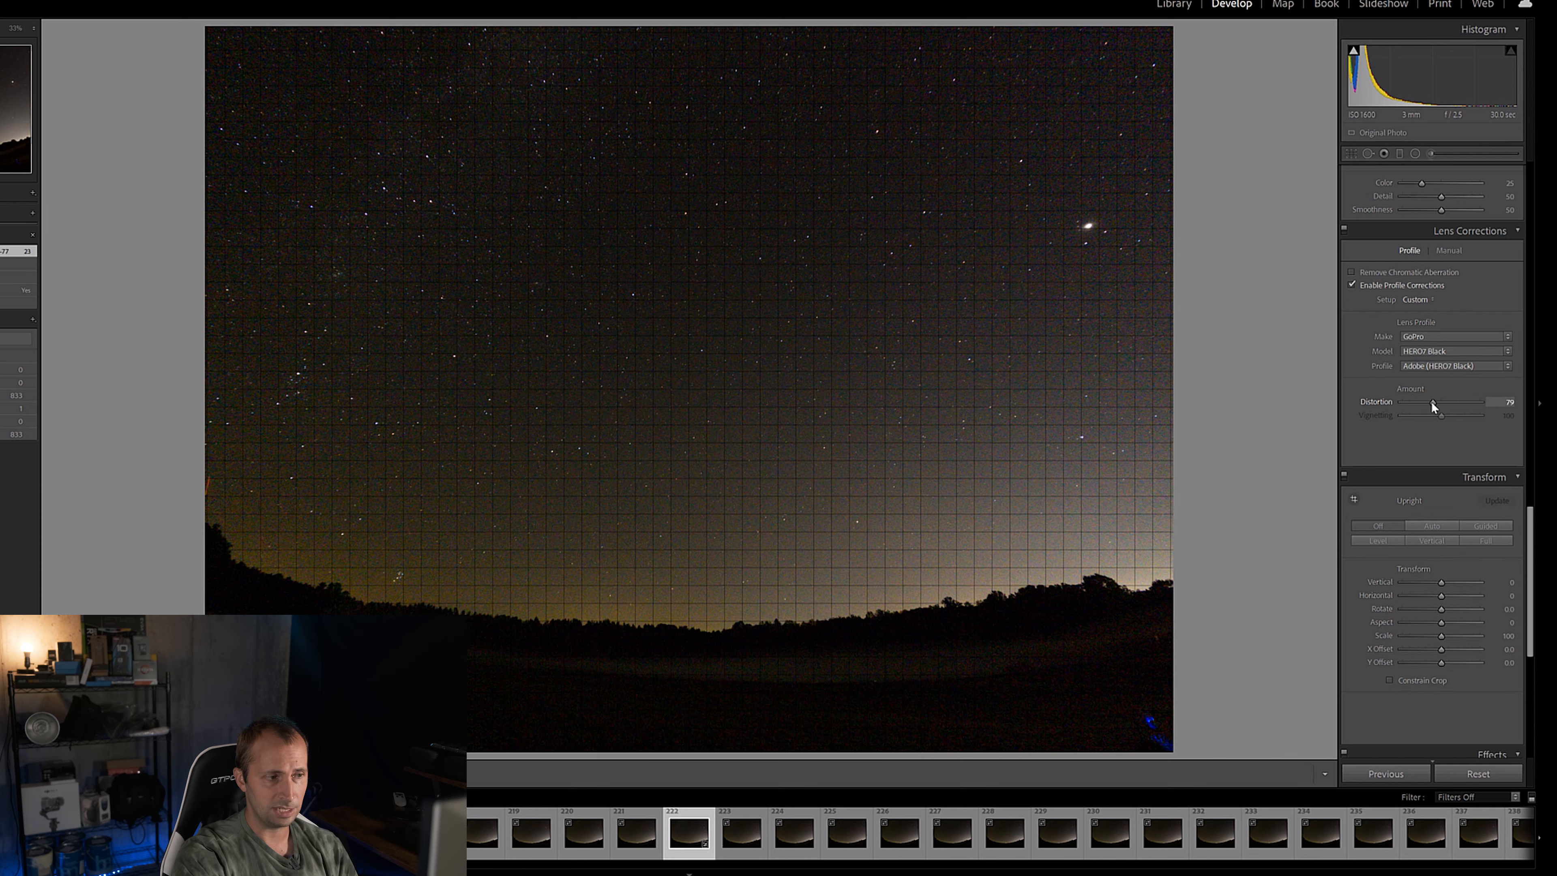
drag(1447, 403, 1390, 412)
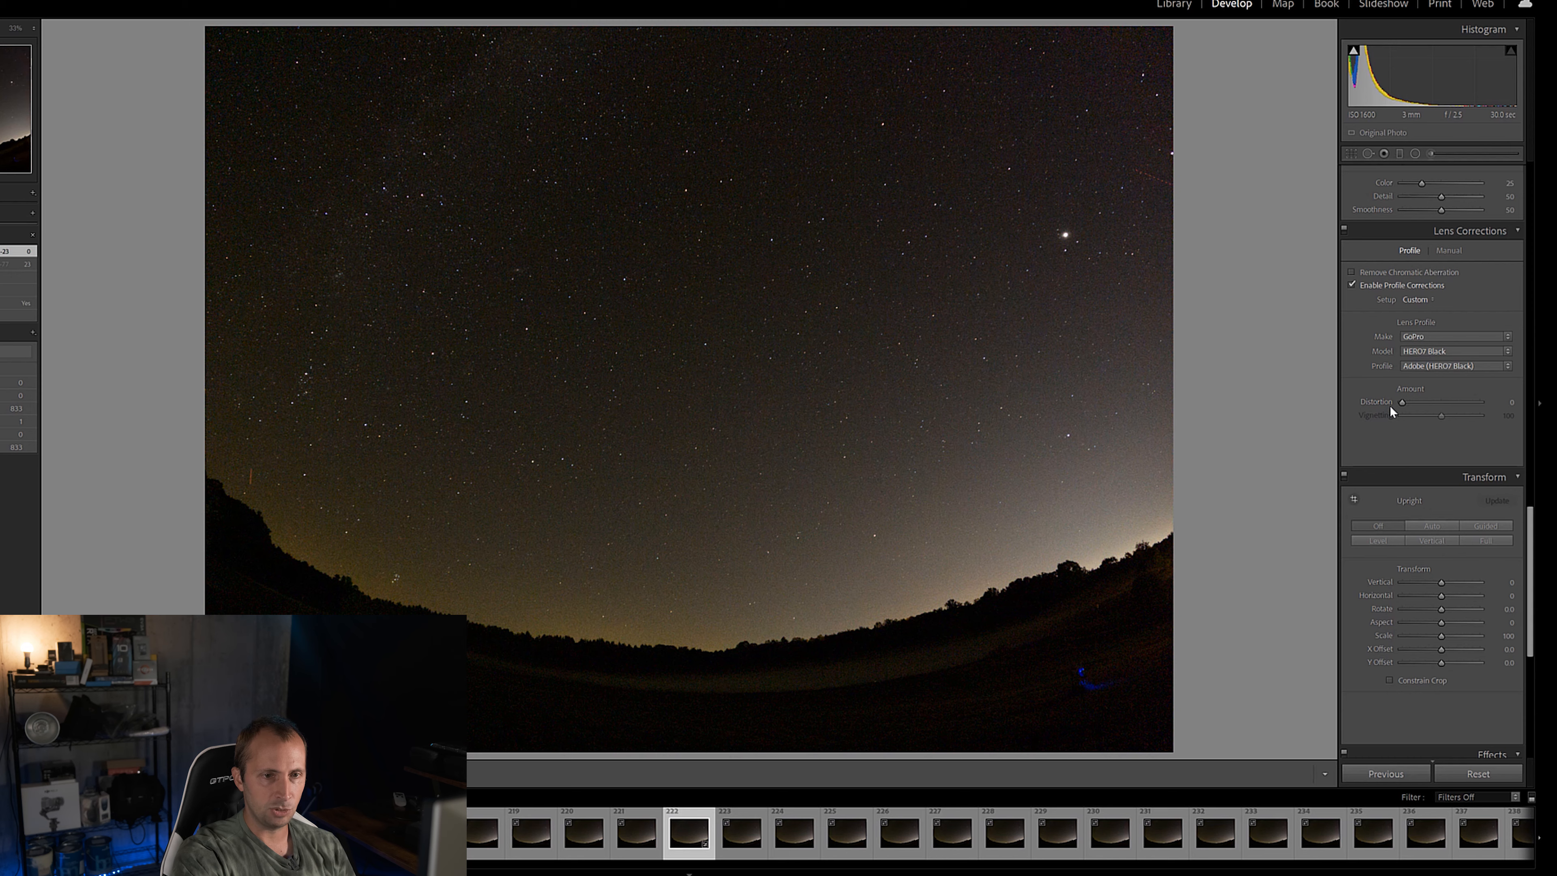
drag(1411, 406, 1430, 409)
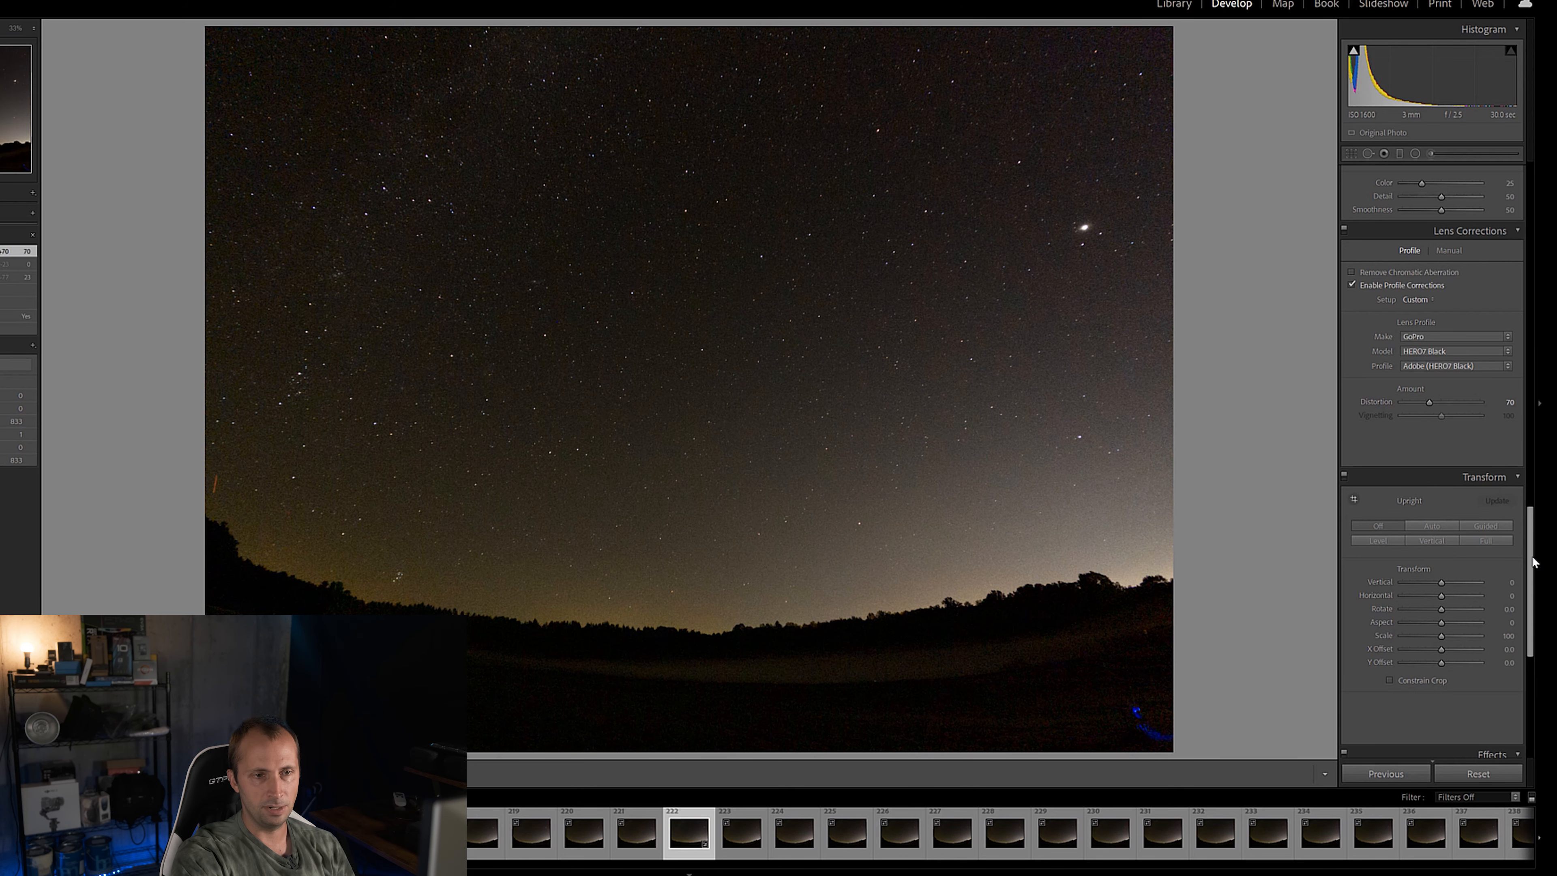
Set the photo's white balance temperature to 4000.
scroll(1534, 550, up, 2)
drag(1534, 545, 1545, 193)
click(1545, 193)
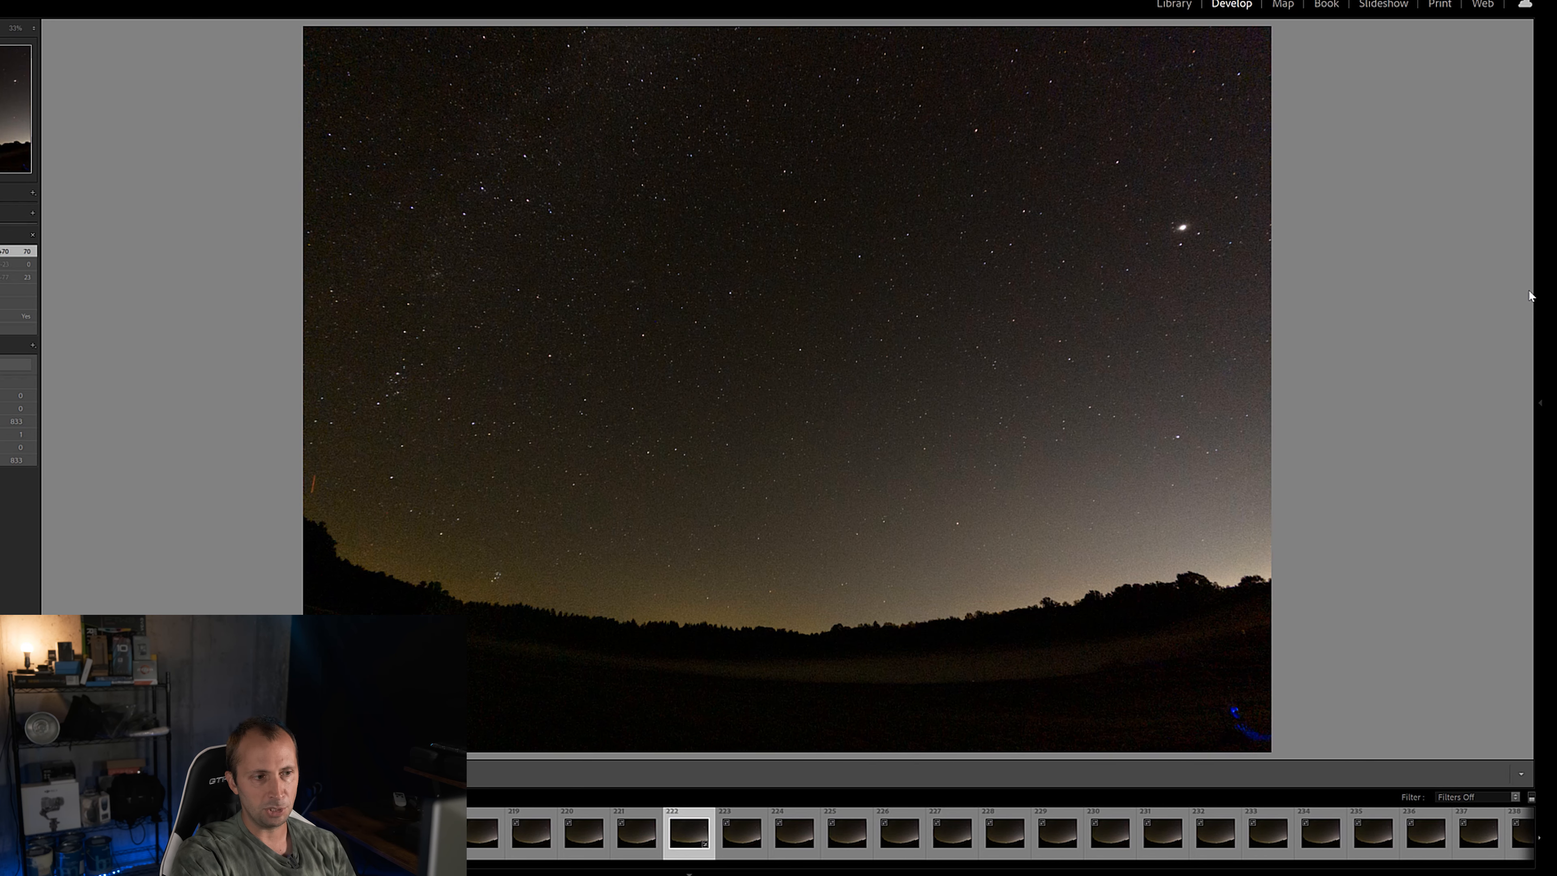
click(1541, 399)
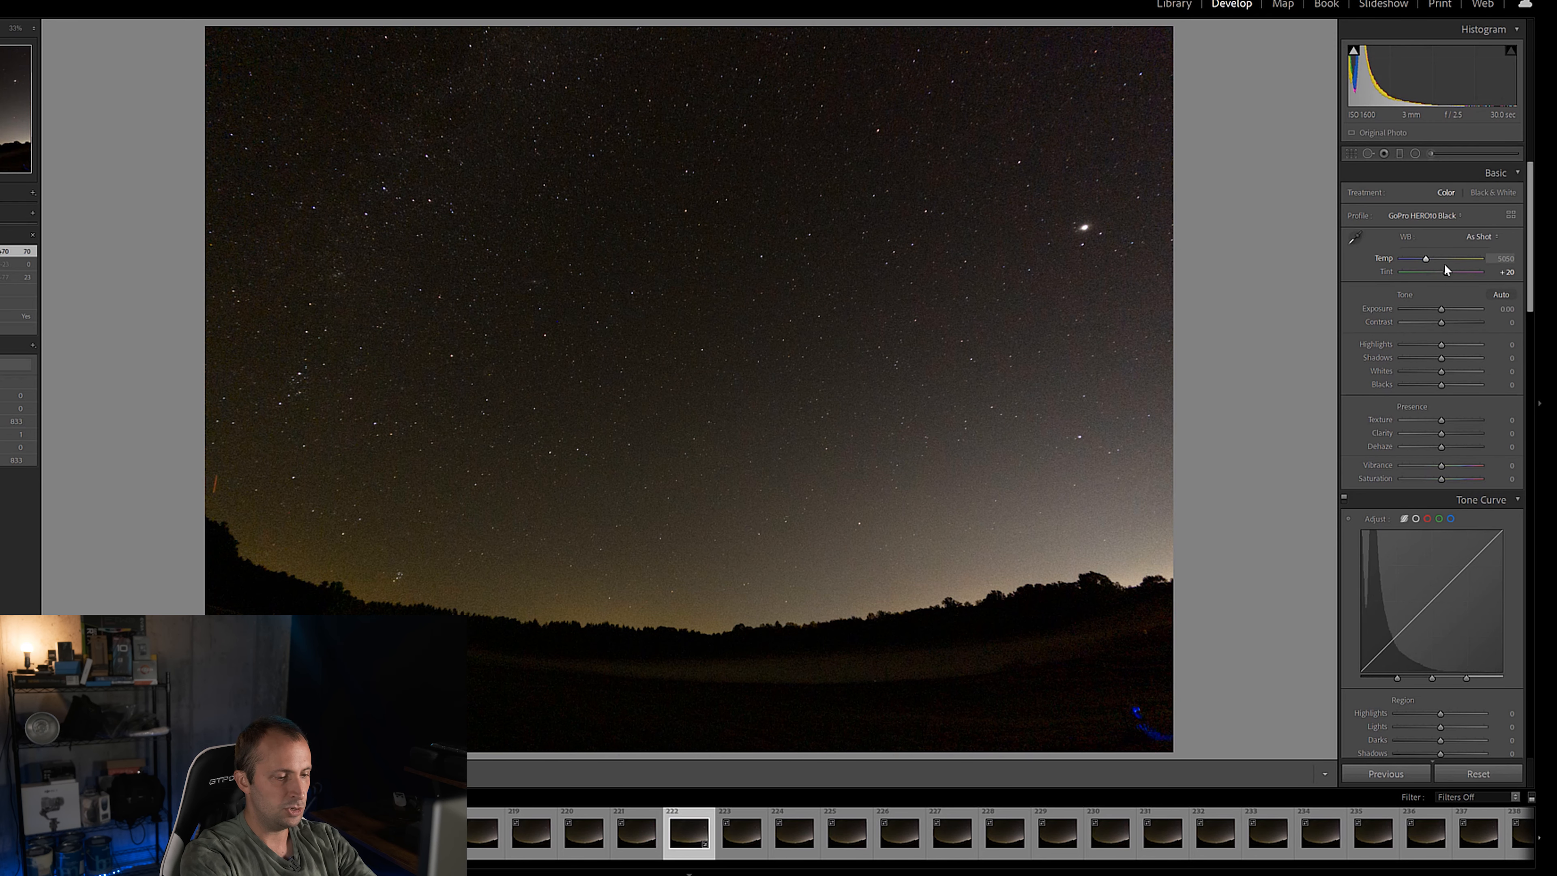
click(1502, 259)
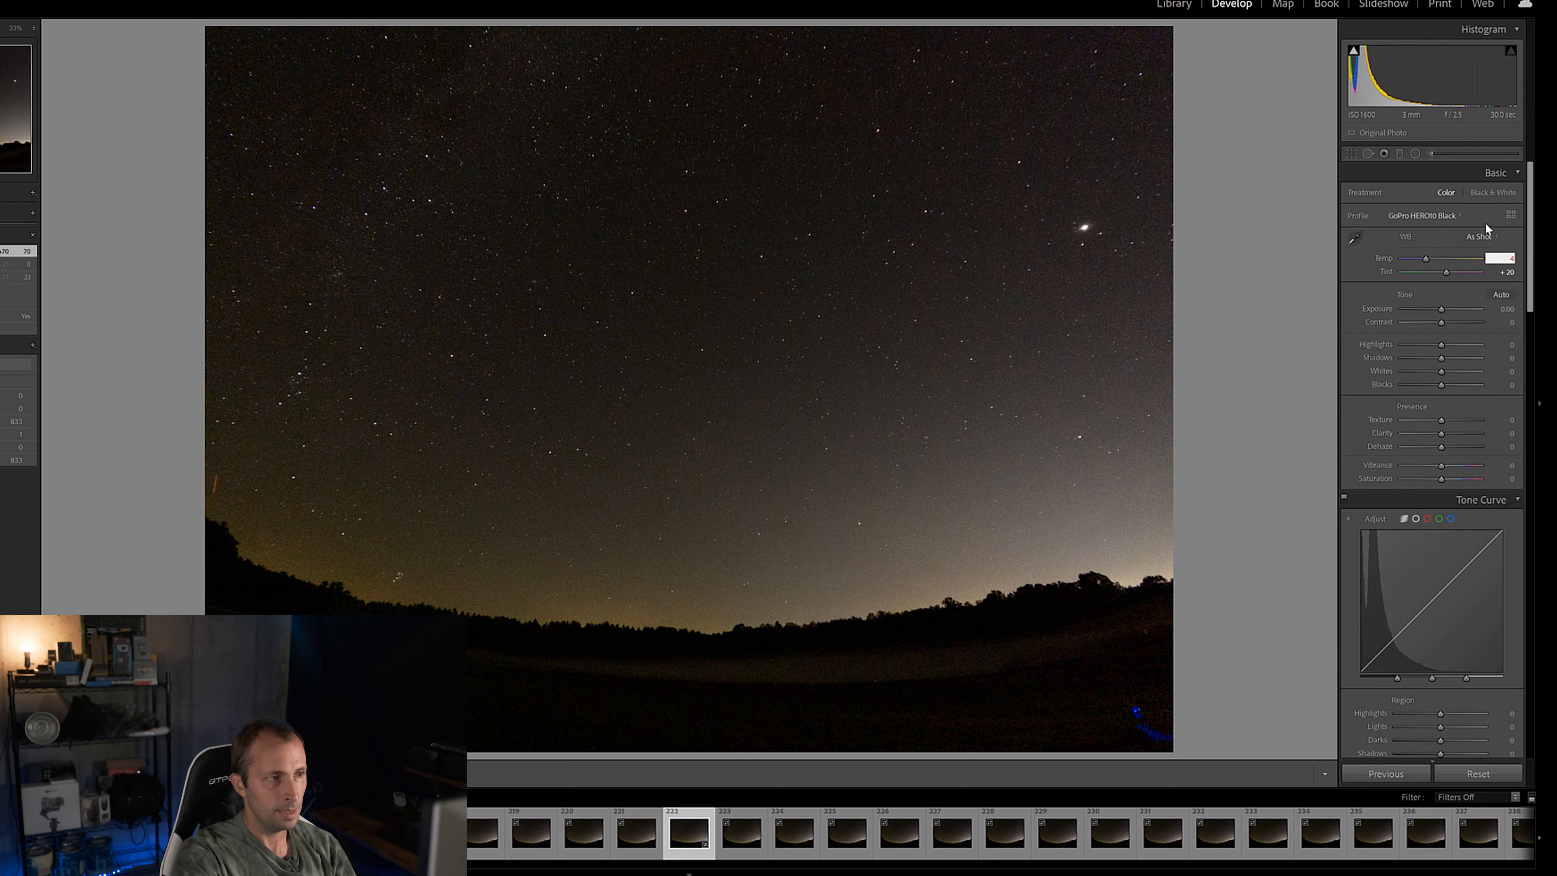
text(4000)
key(Return)
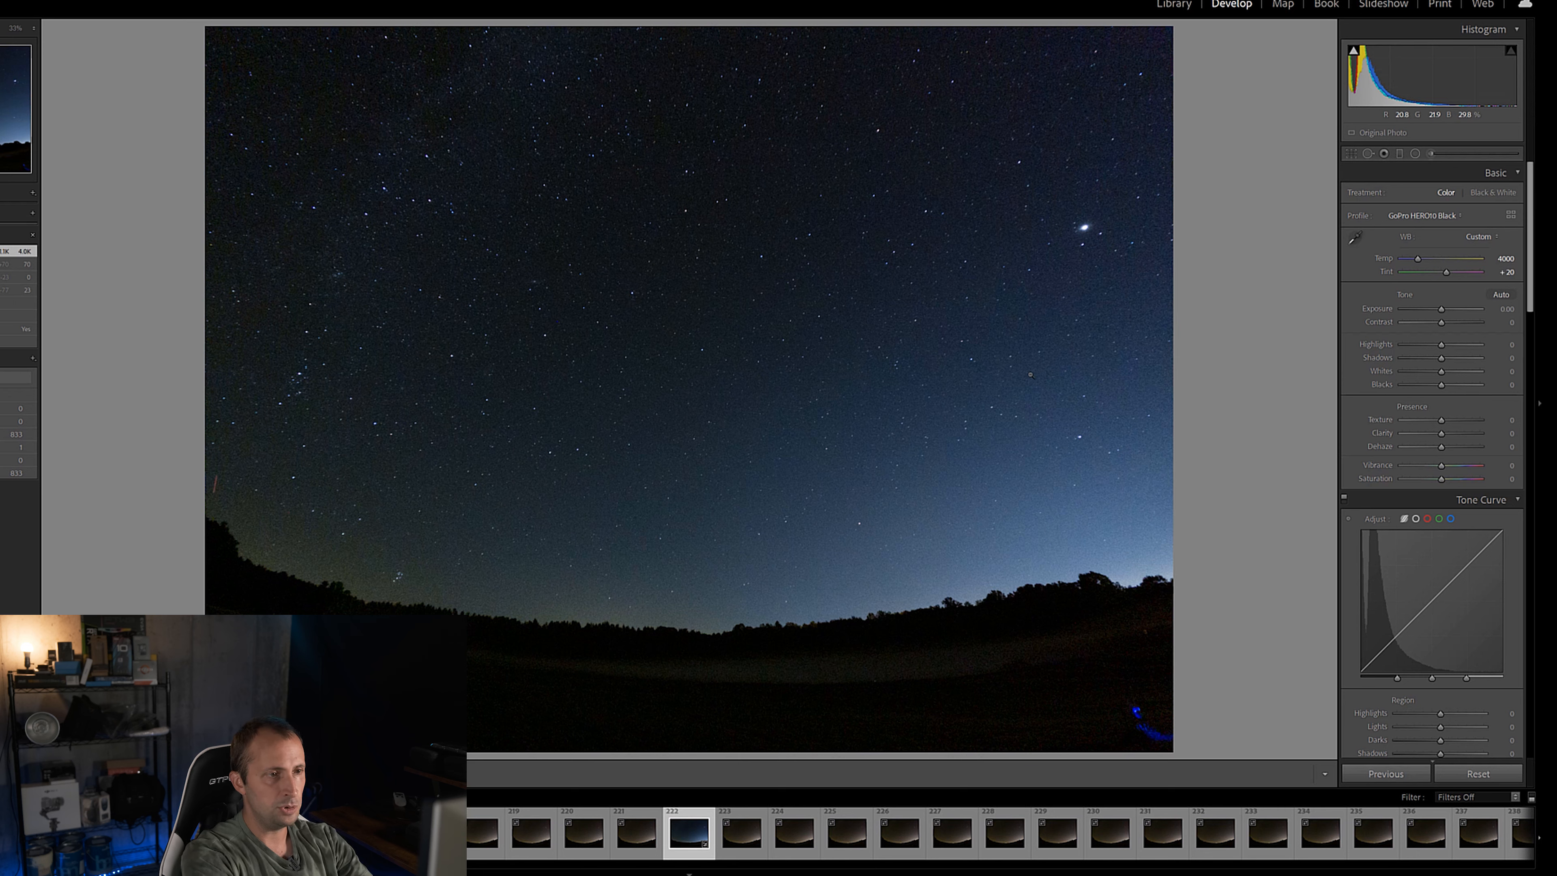
Try a cooler white balance temperature of 3200 and return it to 4000.
click(1500, 258)
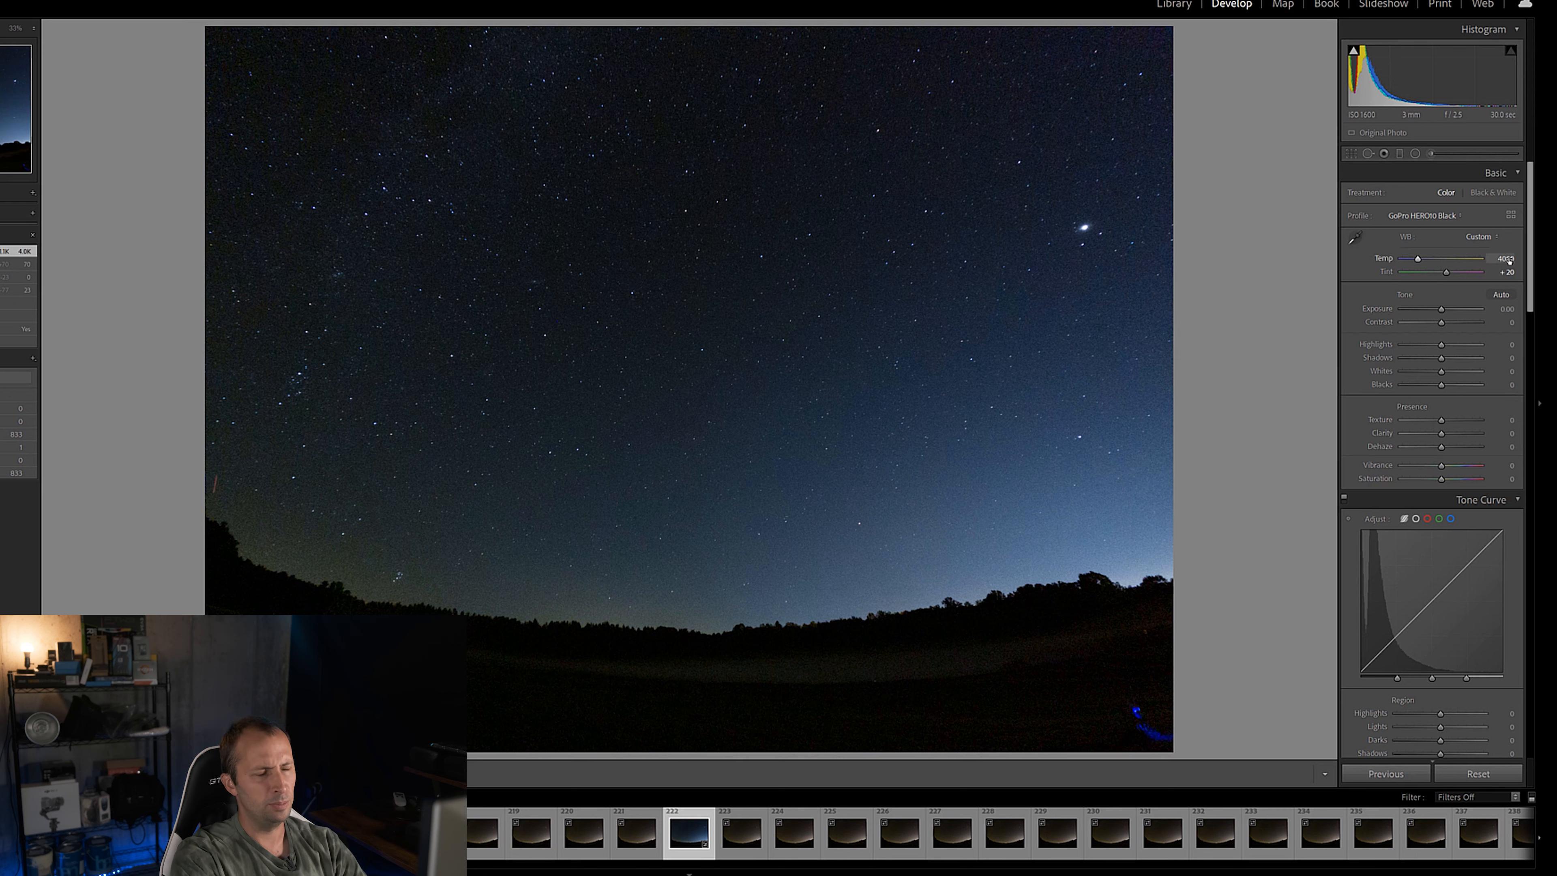
text(3200)
key(Return)
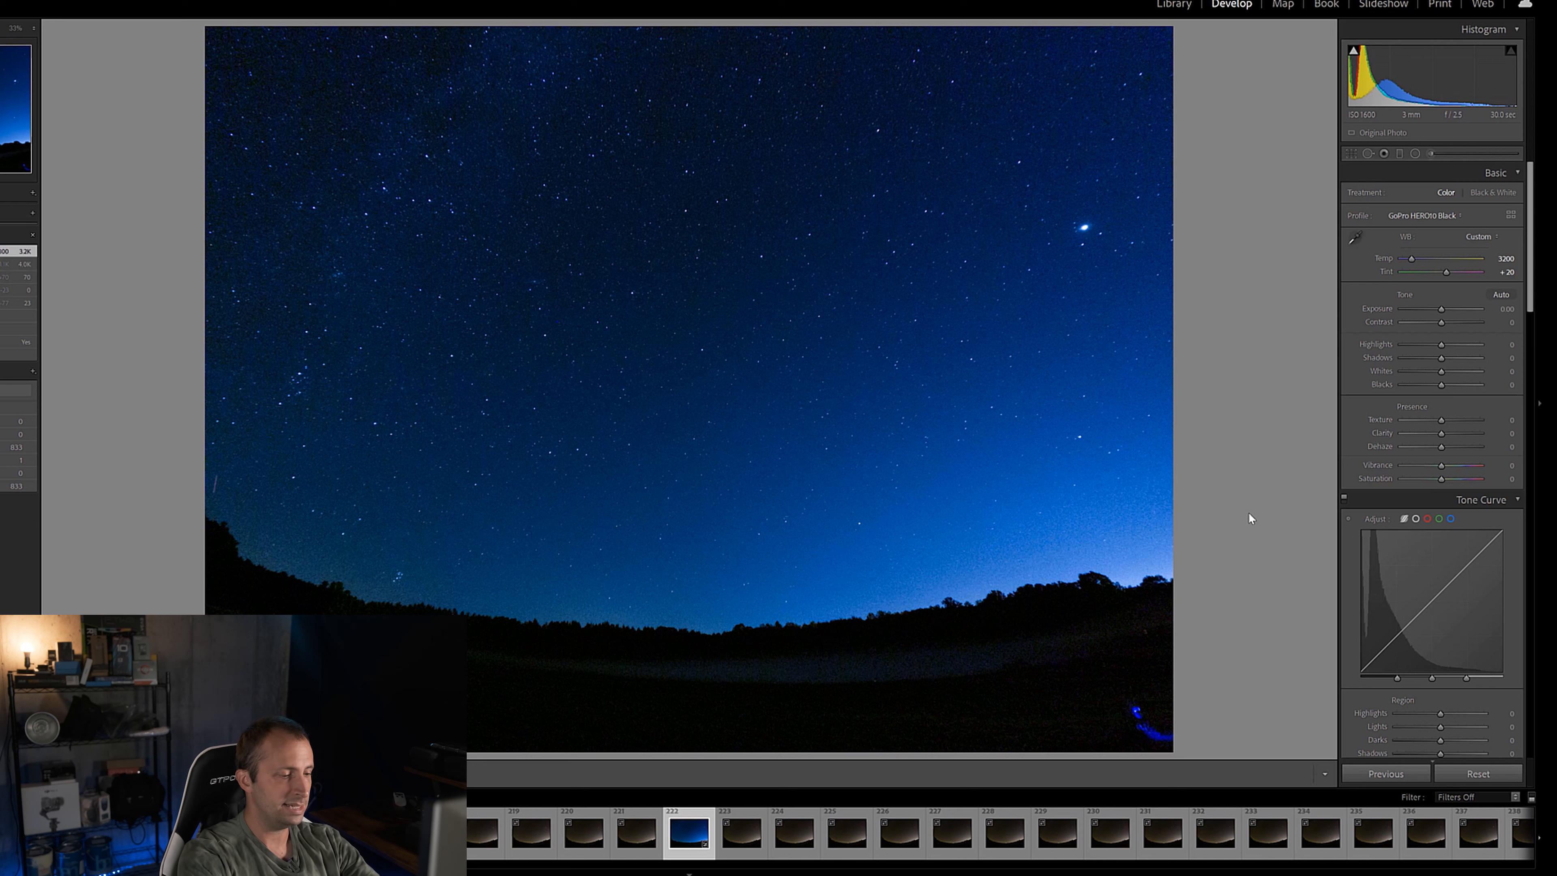
click(1509, 258)
text(4000)
key(Return)
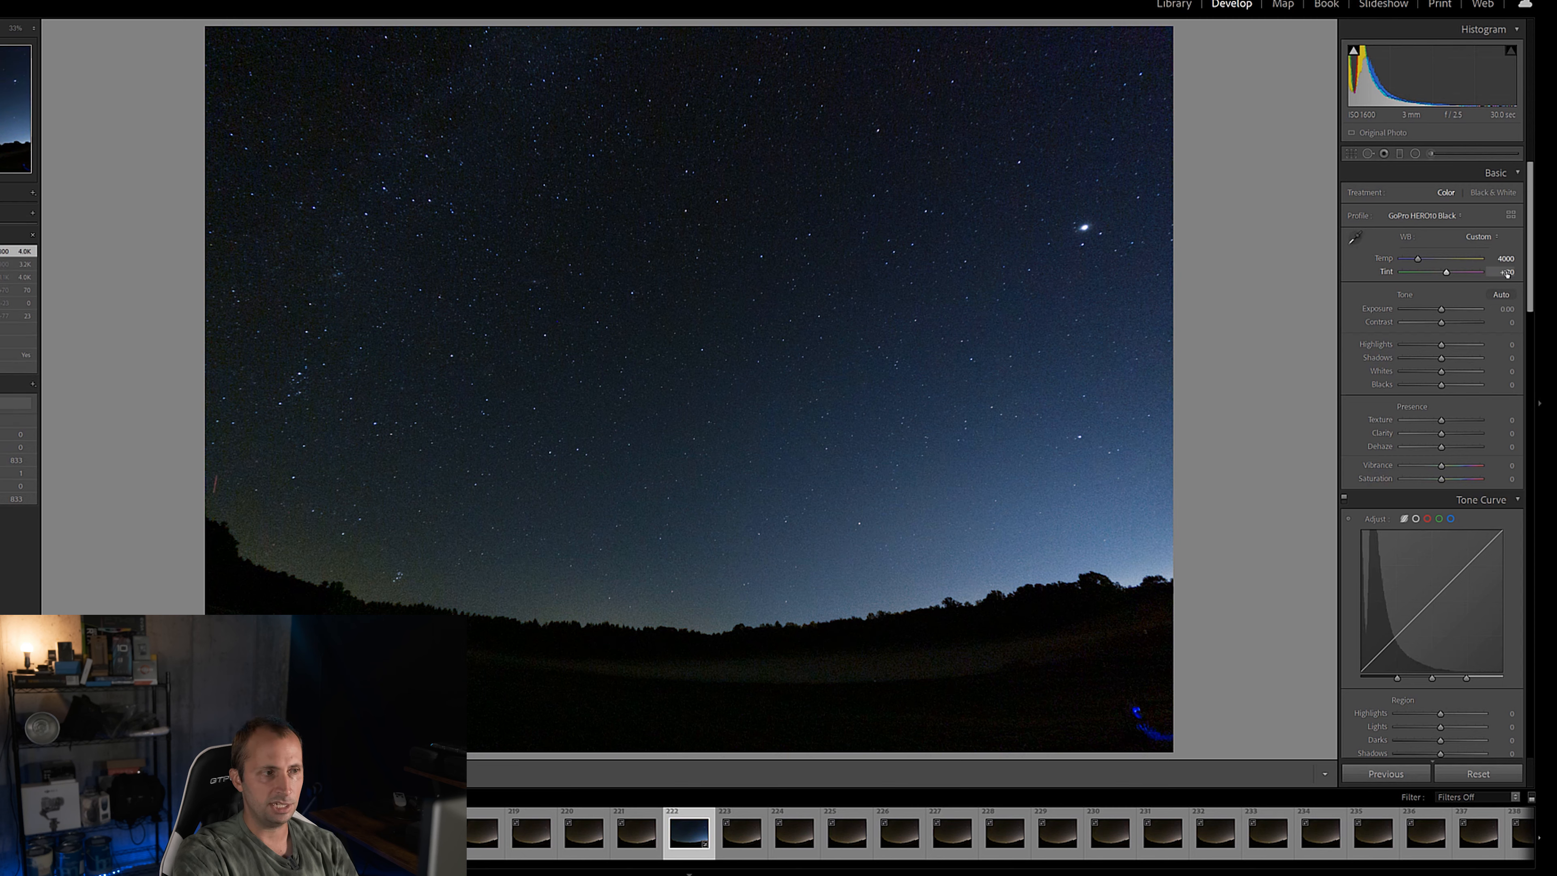
Try a much stronger magenta tint and set the tint back to +20.
mouse_move(1446, 272)
mouse_down()
mouse_move(1422, 274)
mouse_move(1472, 273)
mouse_up()
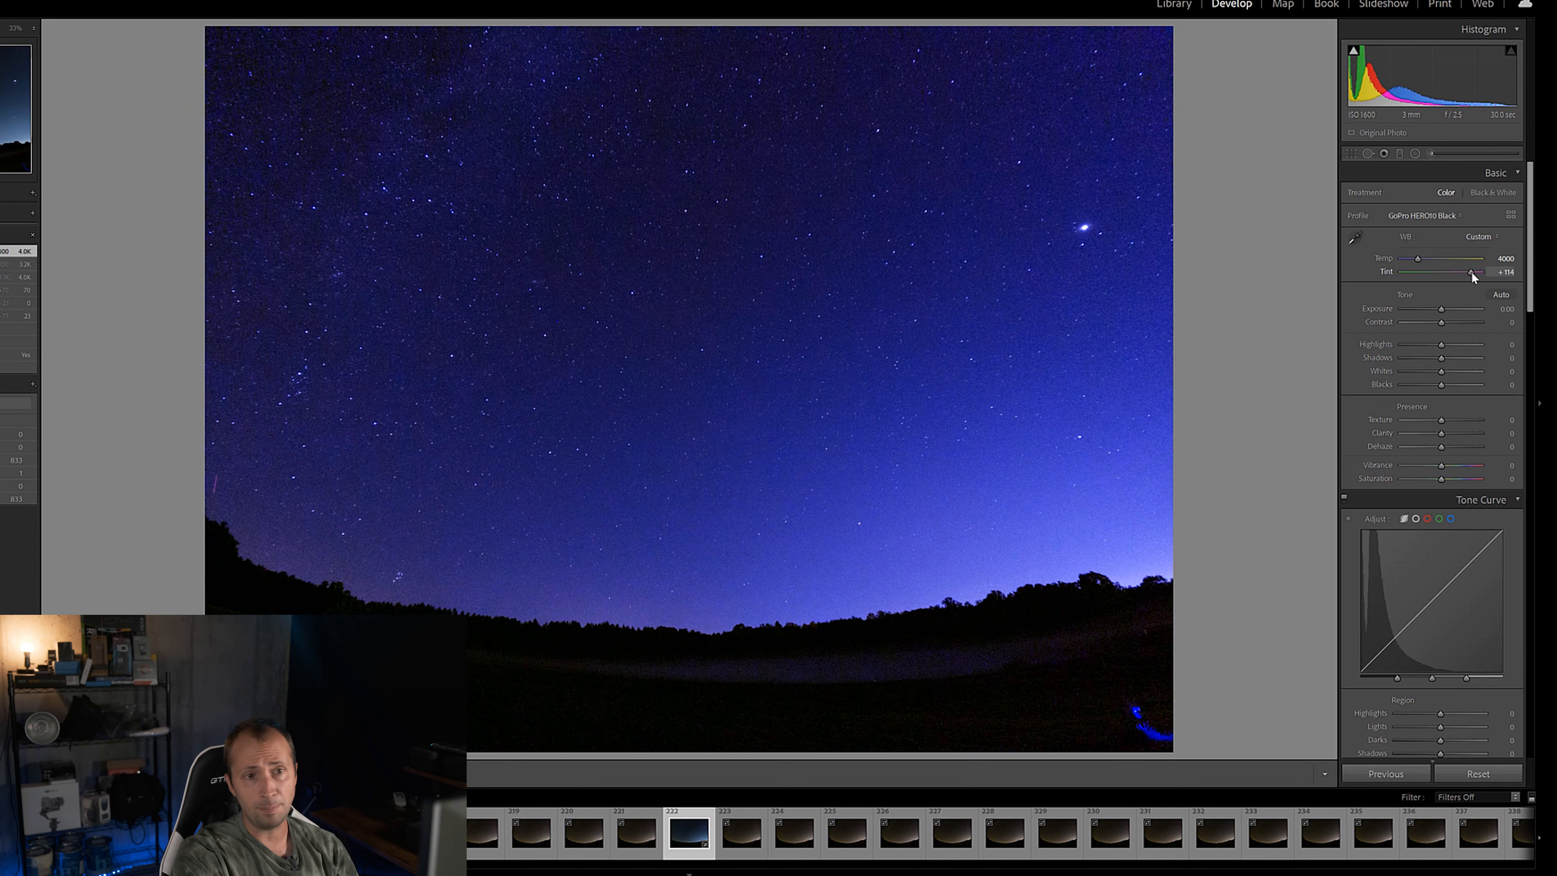
drag(1471, 272, 1451, 274)
click(1508, 274)
text(20)
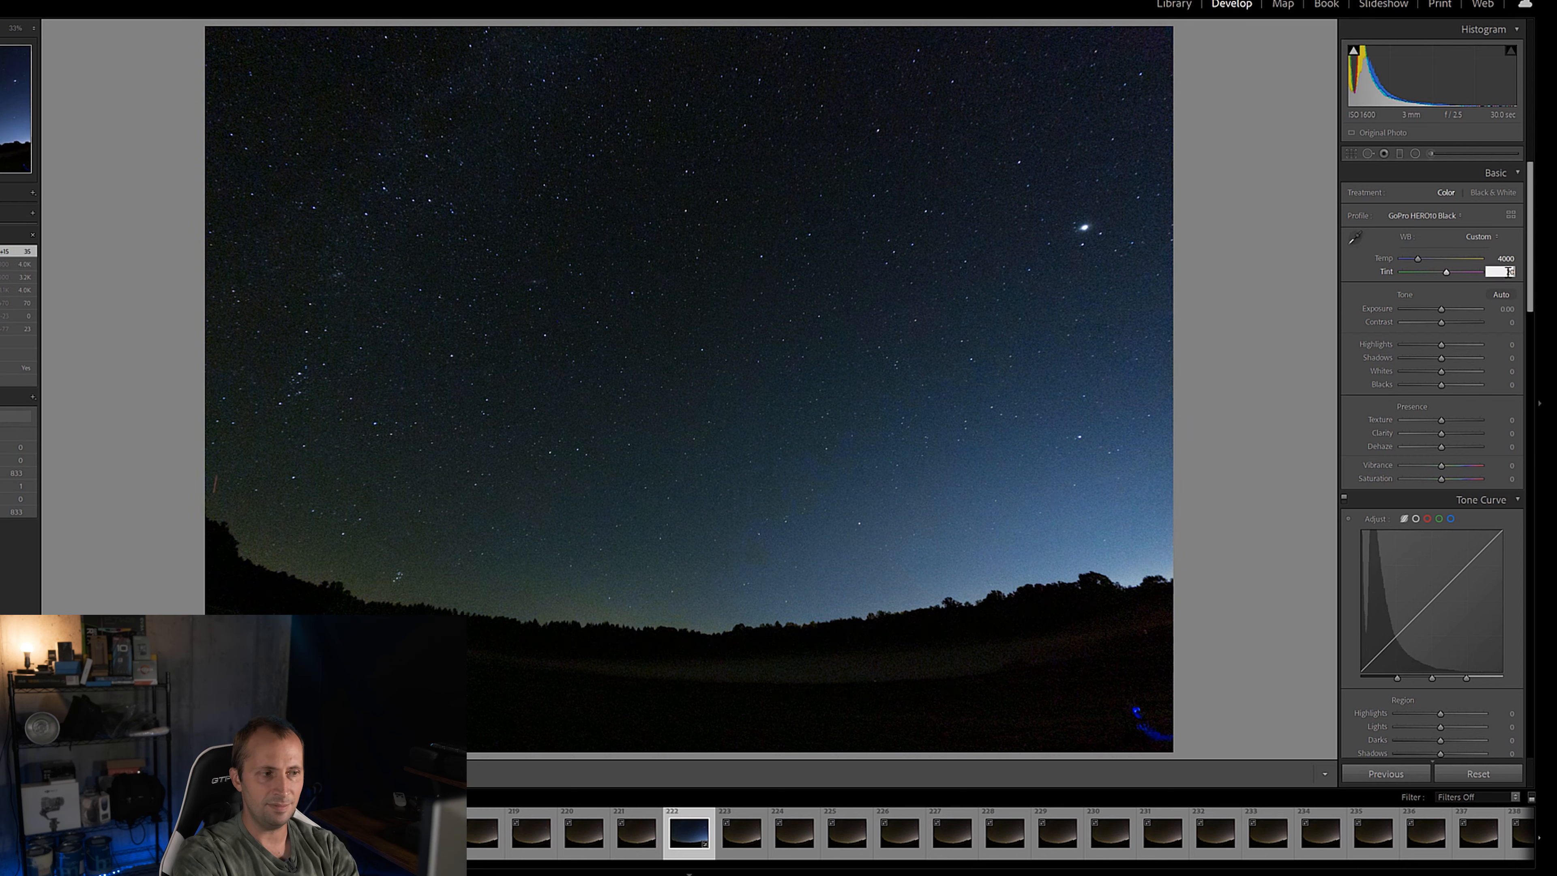
key(Return)
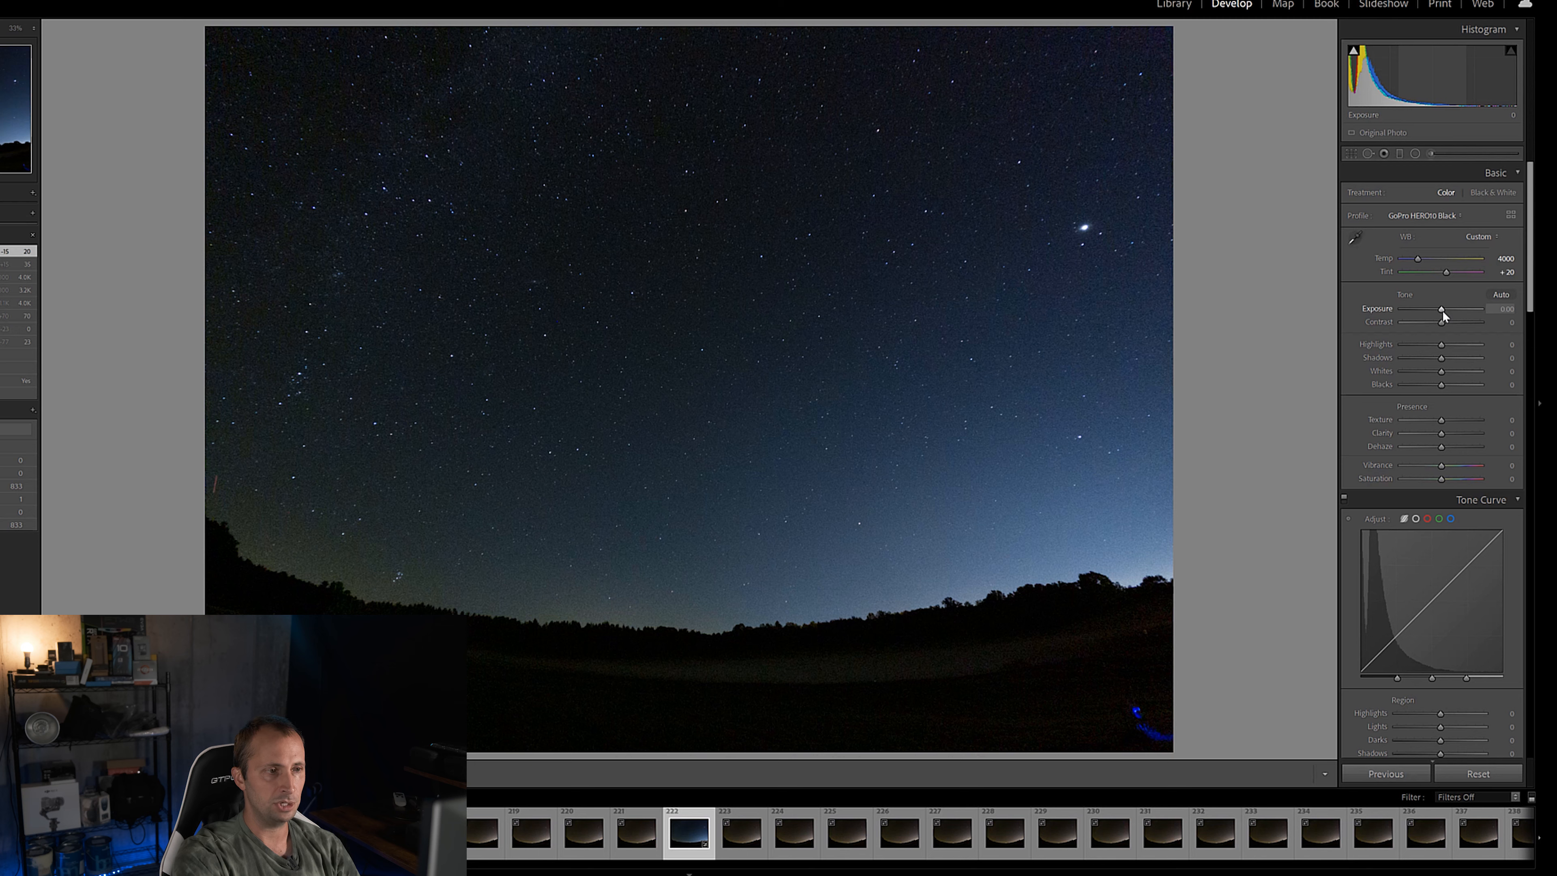
Try brighter and darker exposures on the night-sky photo and set the exposure to +0.10.
drag(1442, 310, 1452, 310)
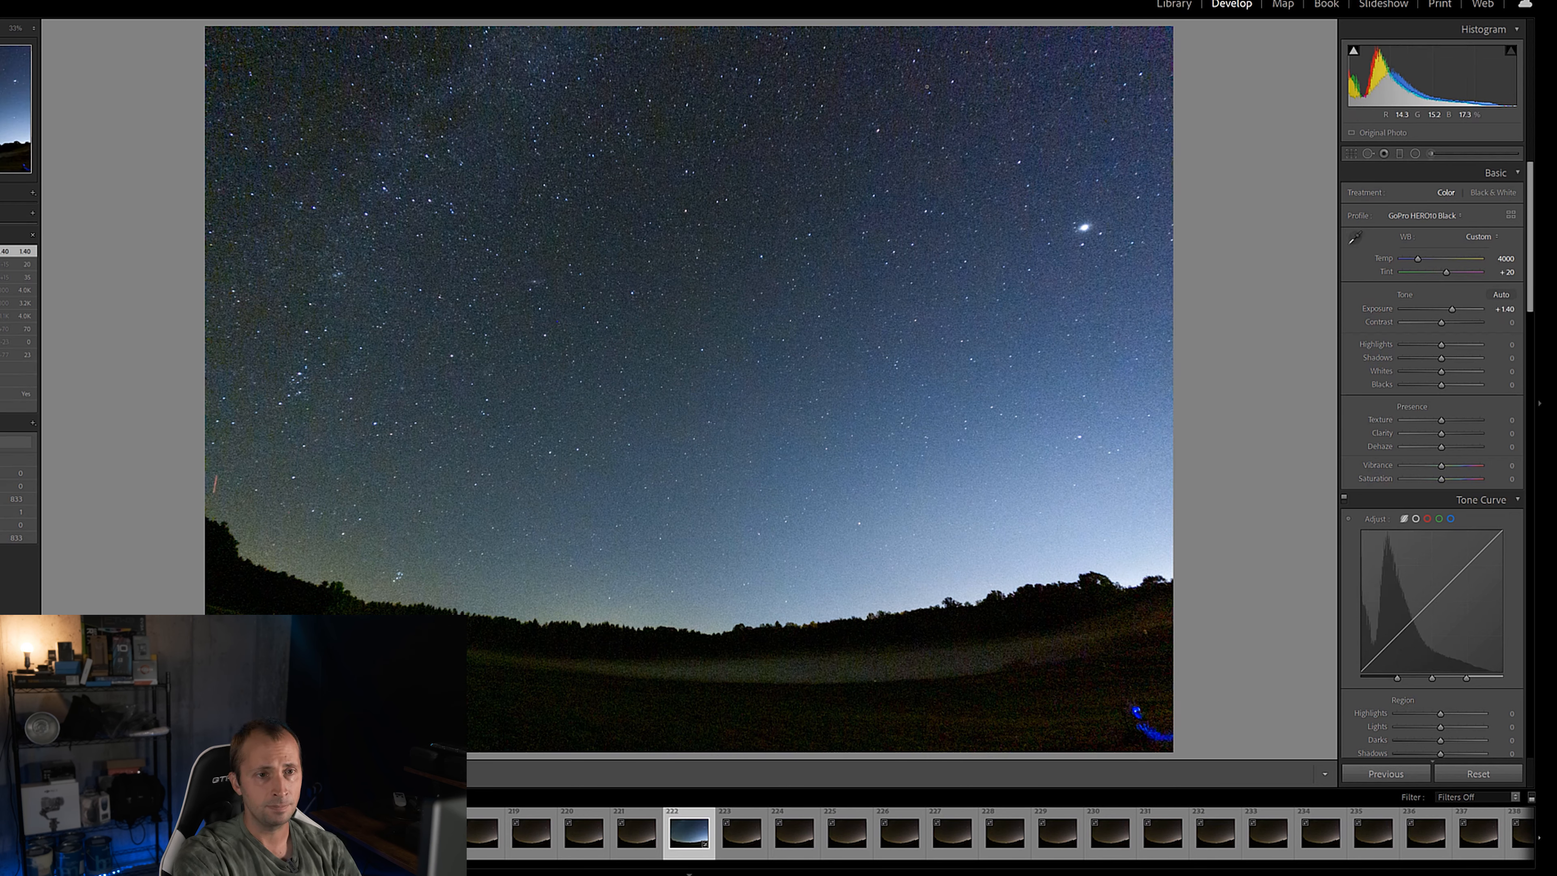
drag(1452, 310, 1439, 309)
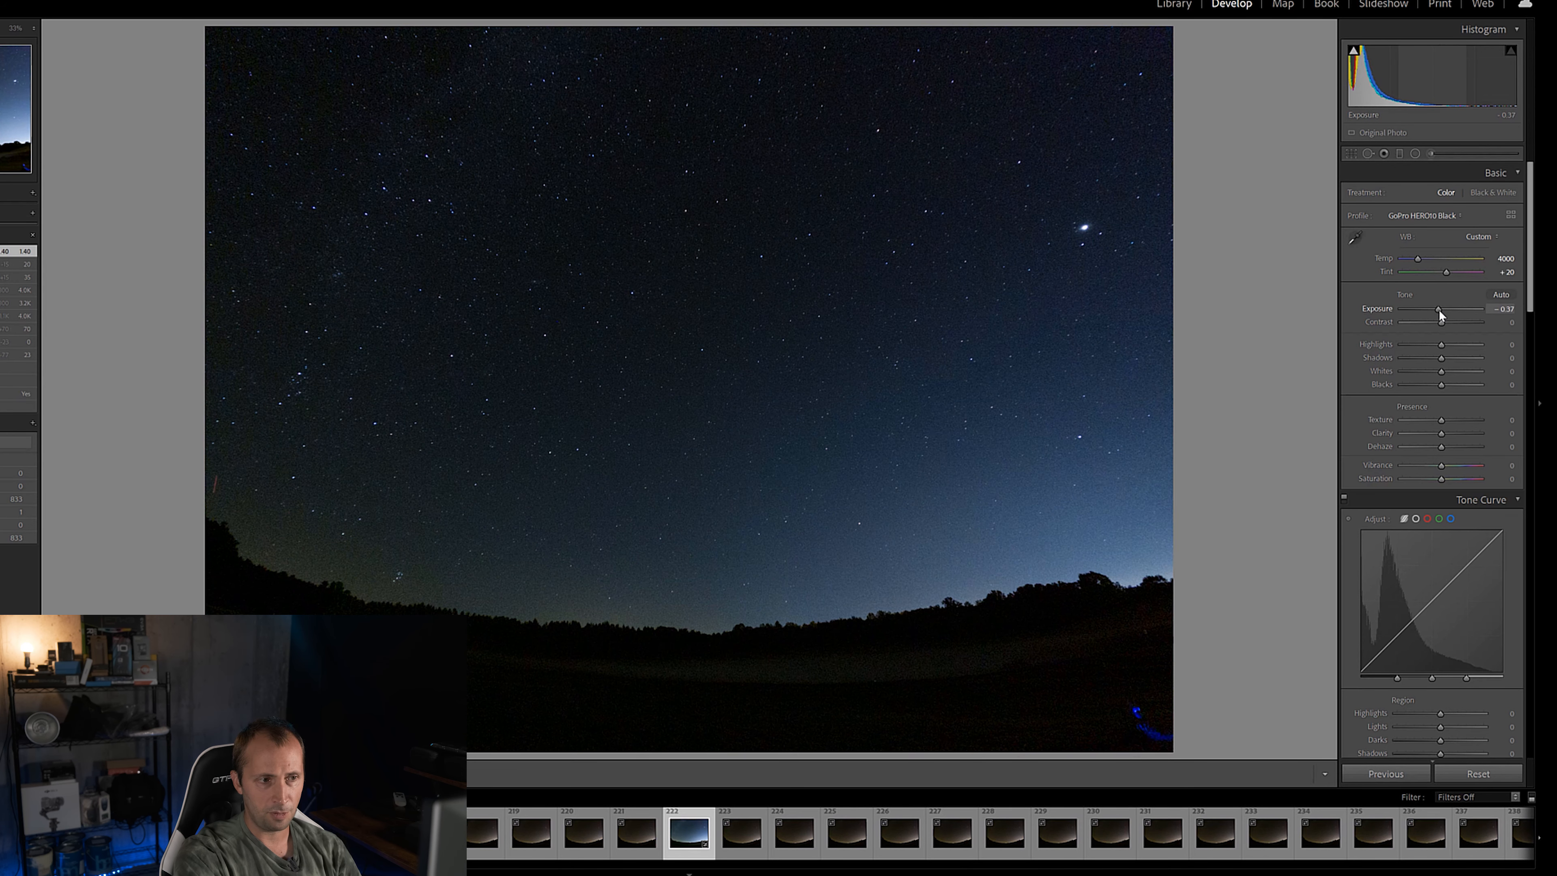
drag(1440, 309, 1441, 308)
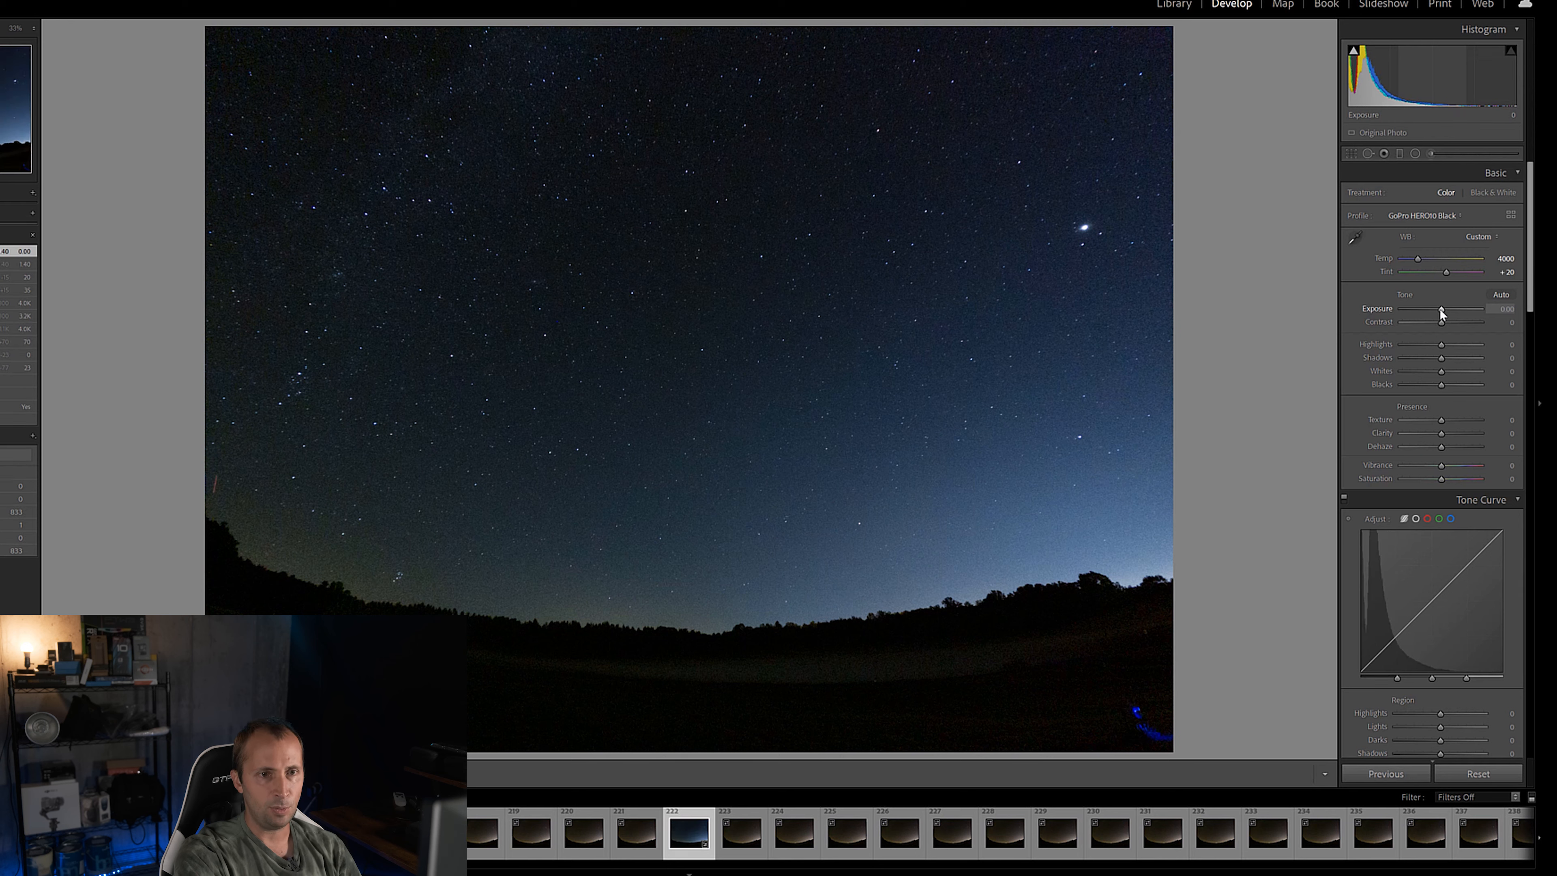
drag(1440, 309, 1442, 310)
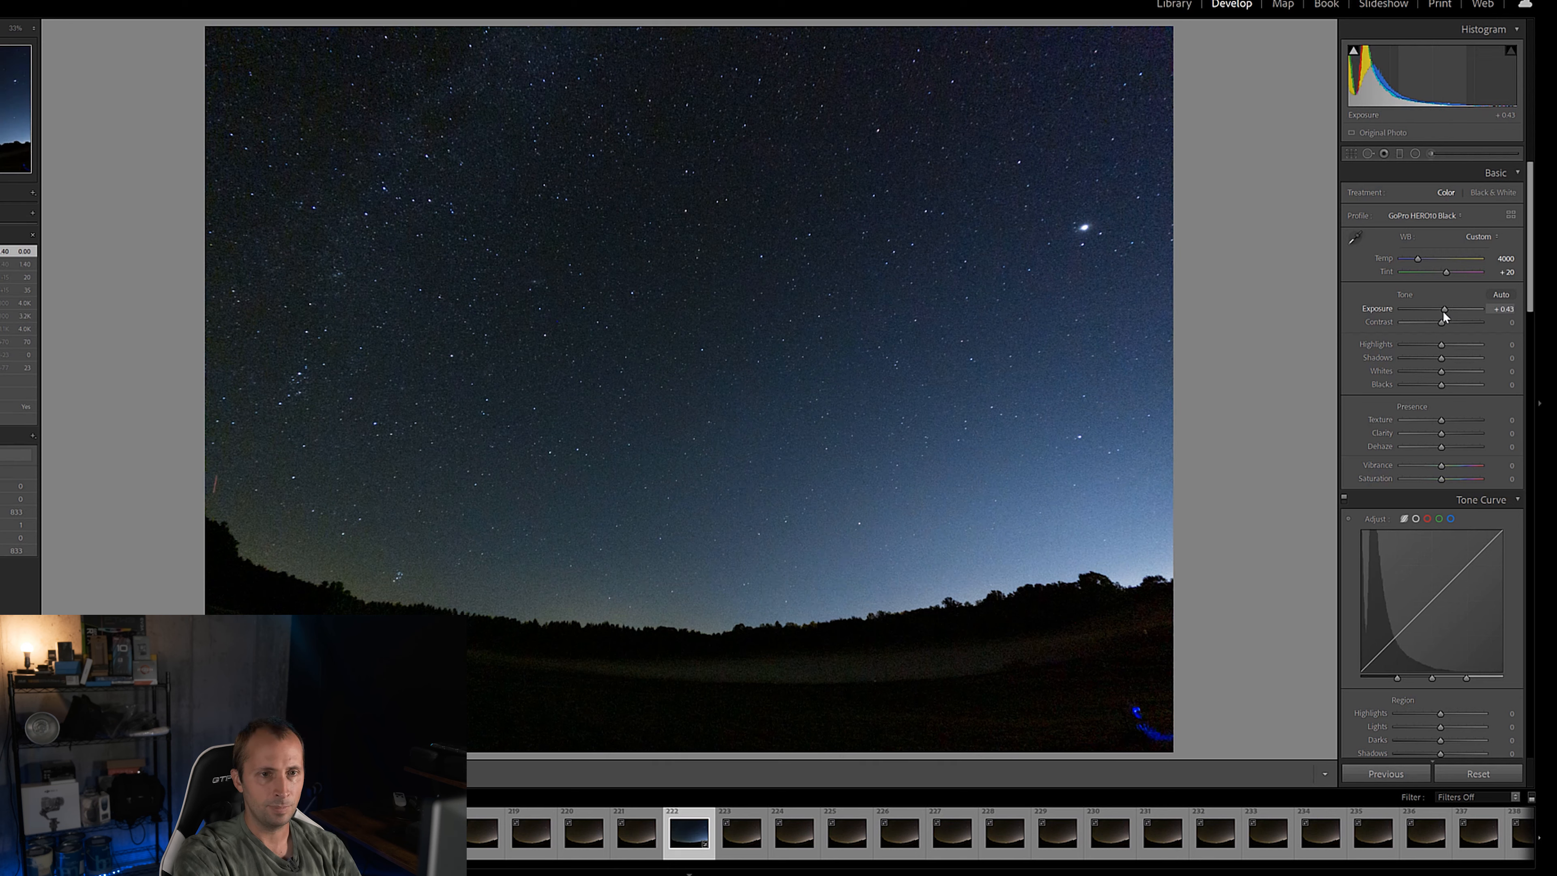
click(1502, 309)
text(0.1)
key(Return)
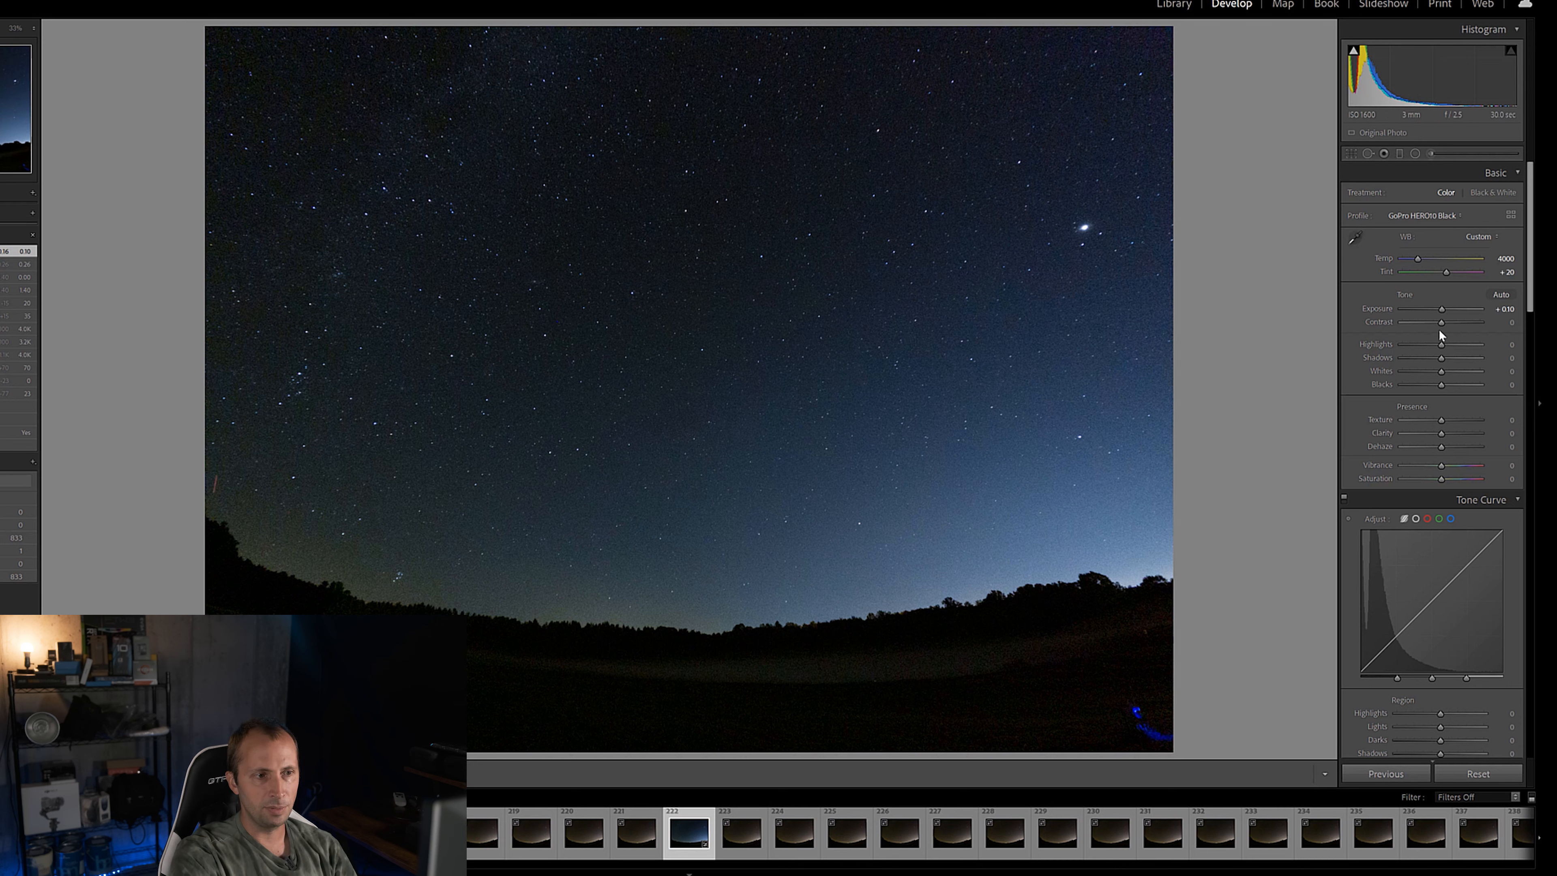
Try the photo's contrast at up to +100 and set the contrast to +20.
drag(1441, 330, 1451, 330)
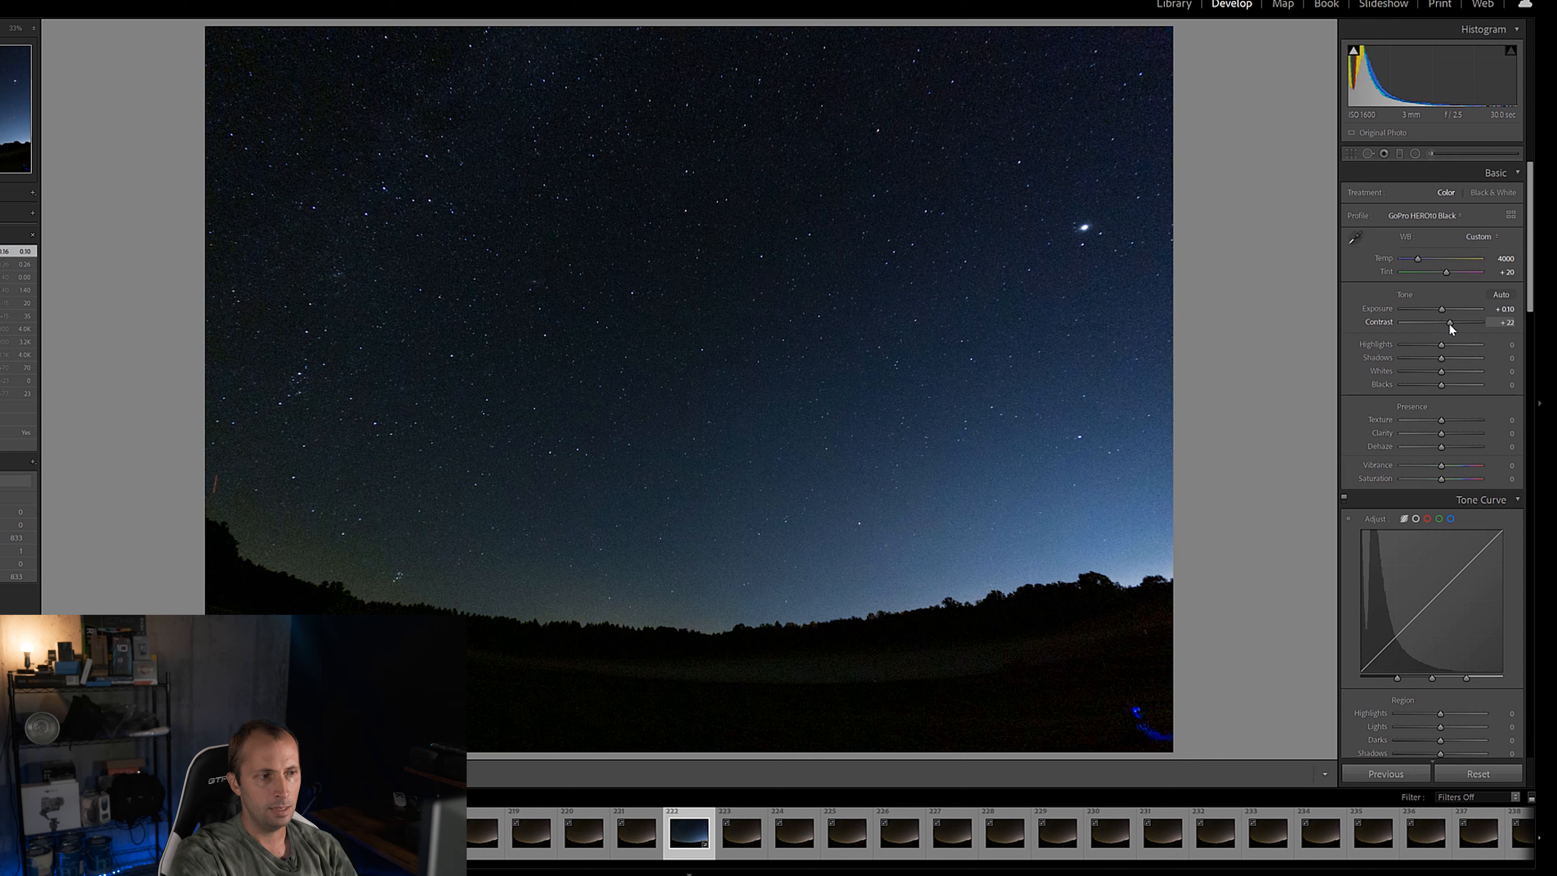
drag(1449, 325, 1482, 325)
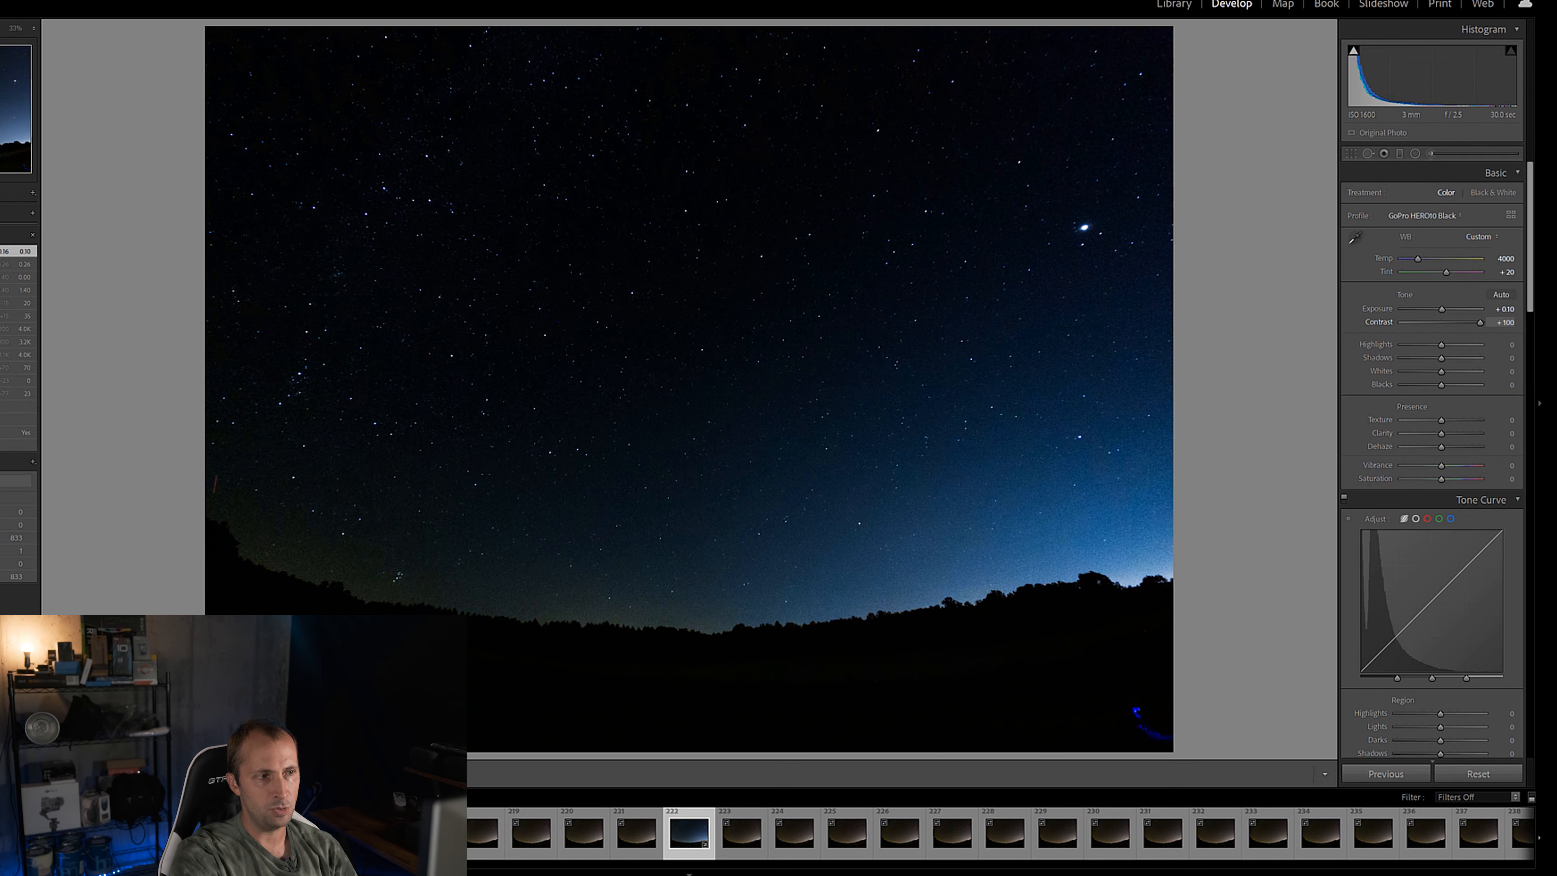
drag(1482, 326, 1448, 330)
click(1502, 325)
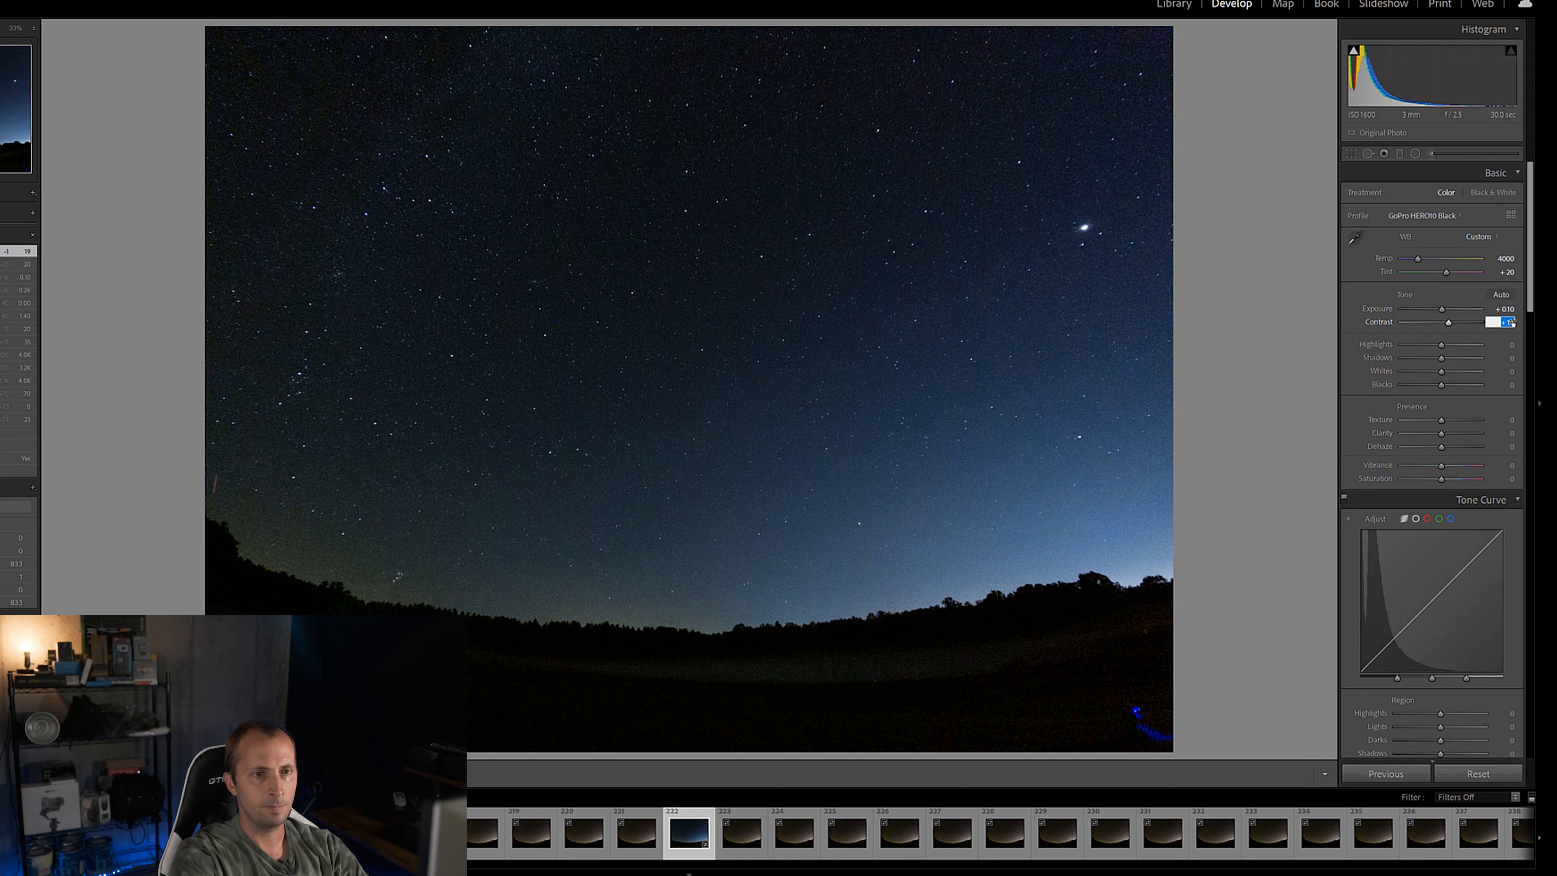
text(20)
key(Return)
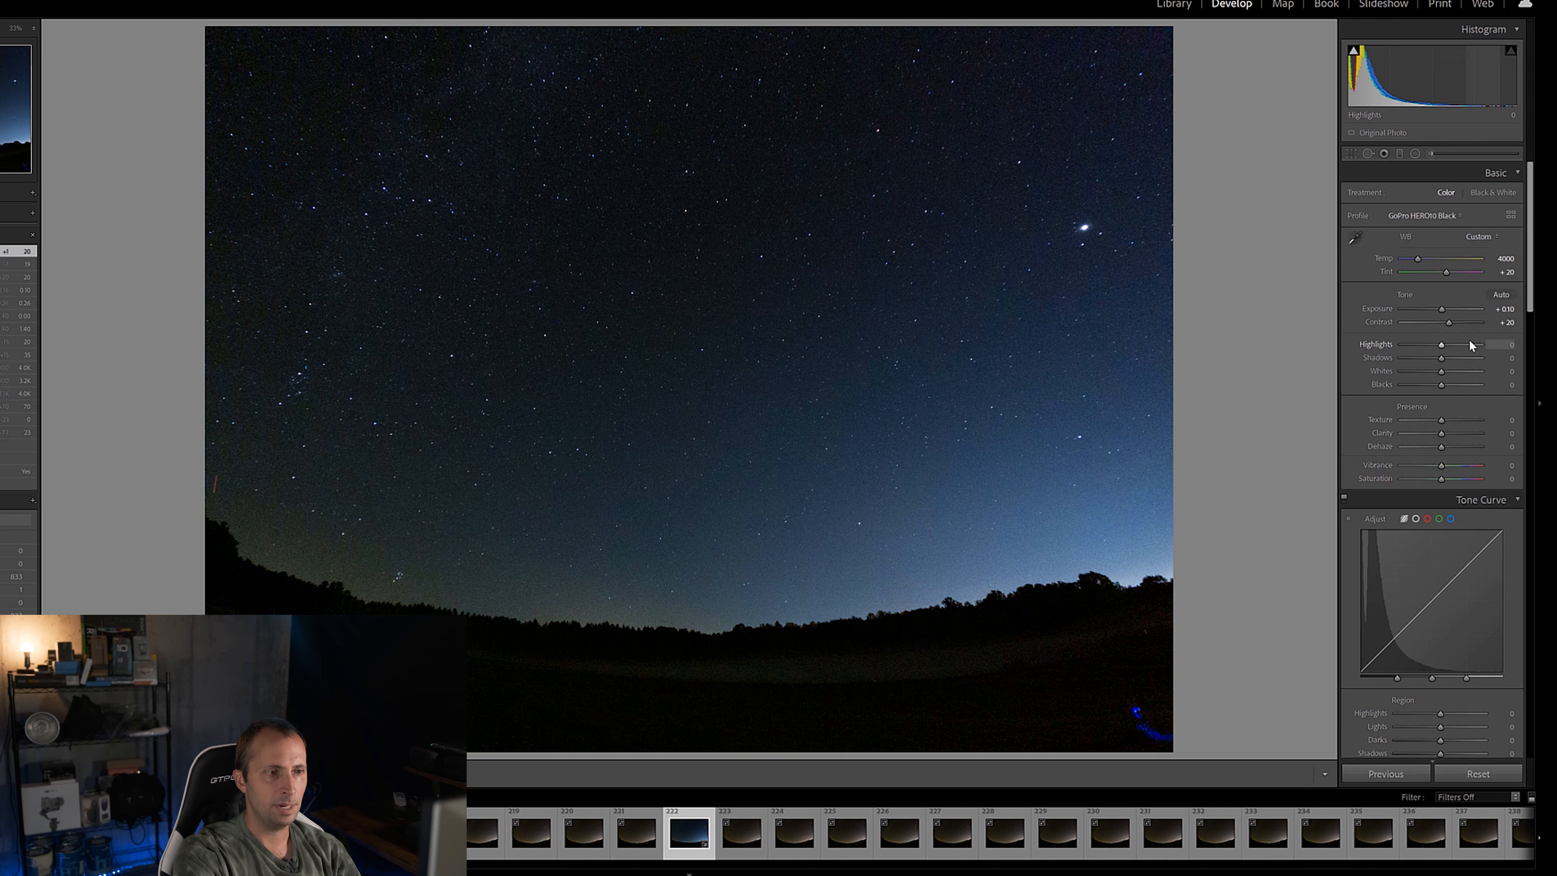
Raise the photo's highlights slightly and set them to +10.
drag(1442, 347, 1448, 354)
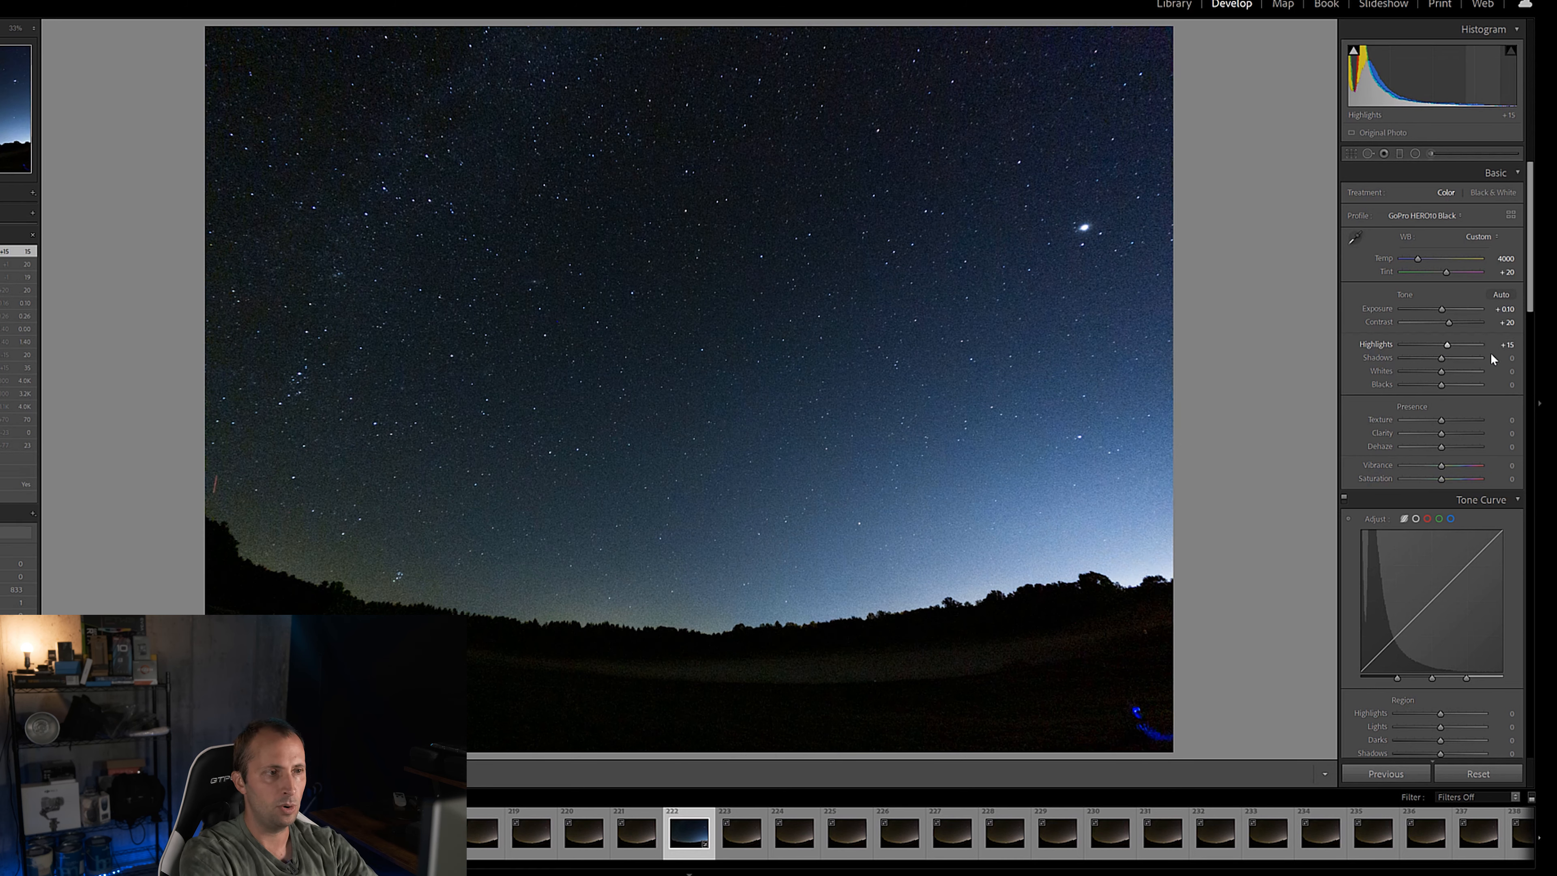
click(1505, 346)
text(10)
key(Return)
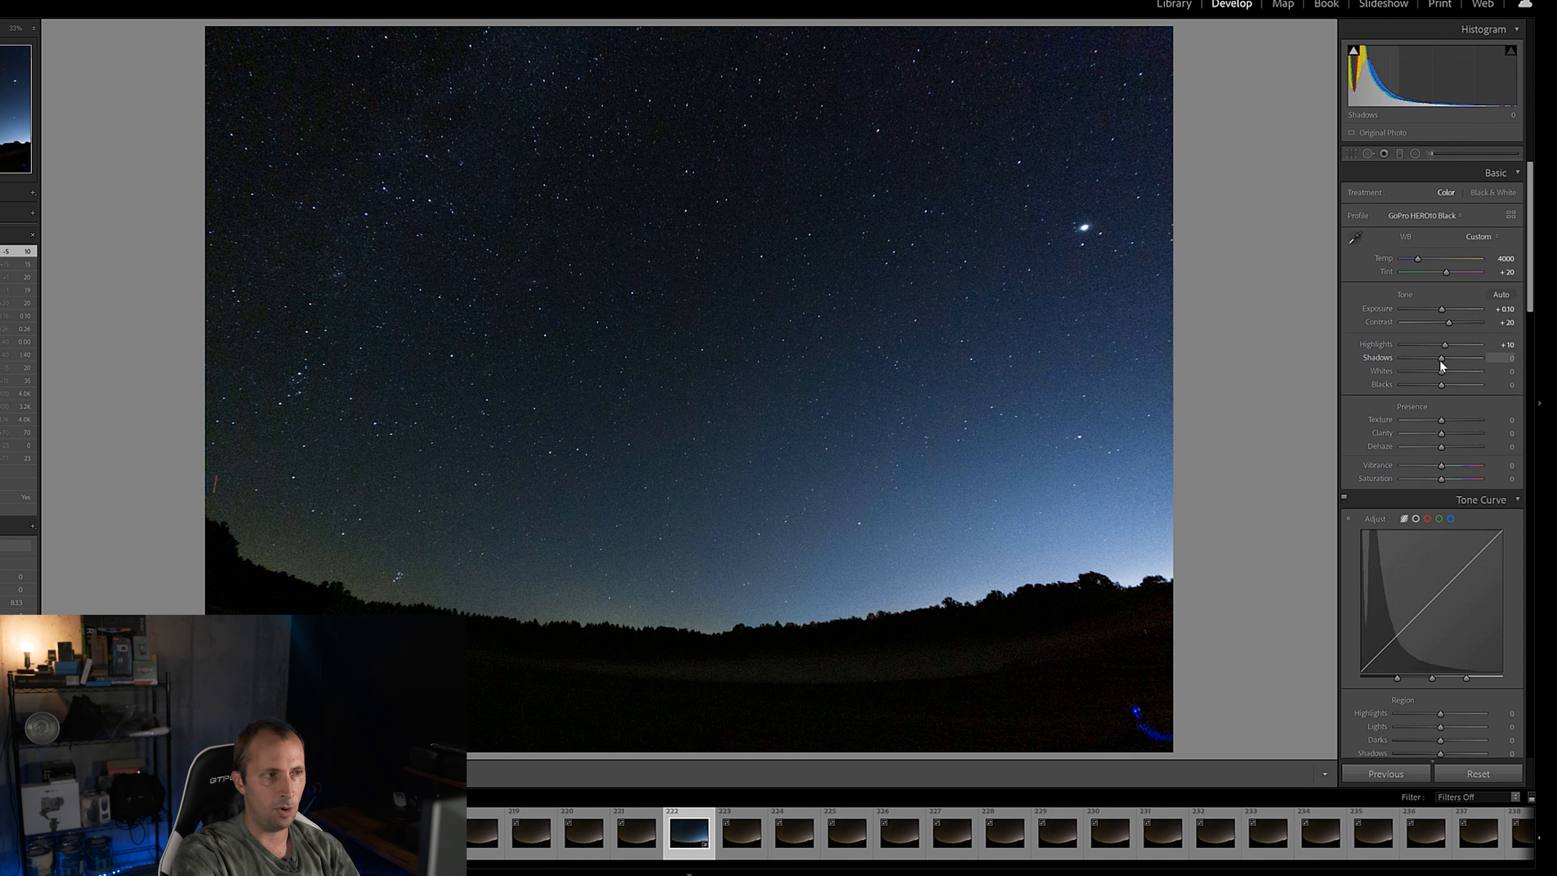
Try the shadows at +100 and -100 and set them back to 0.
drag(1441, 362, 1523, 358)
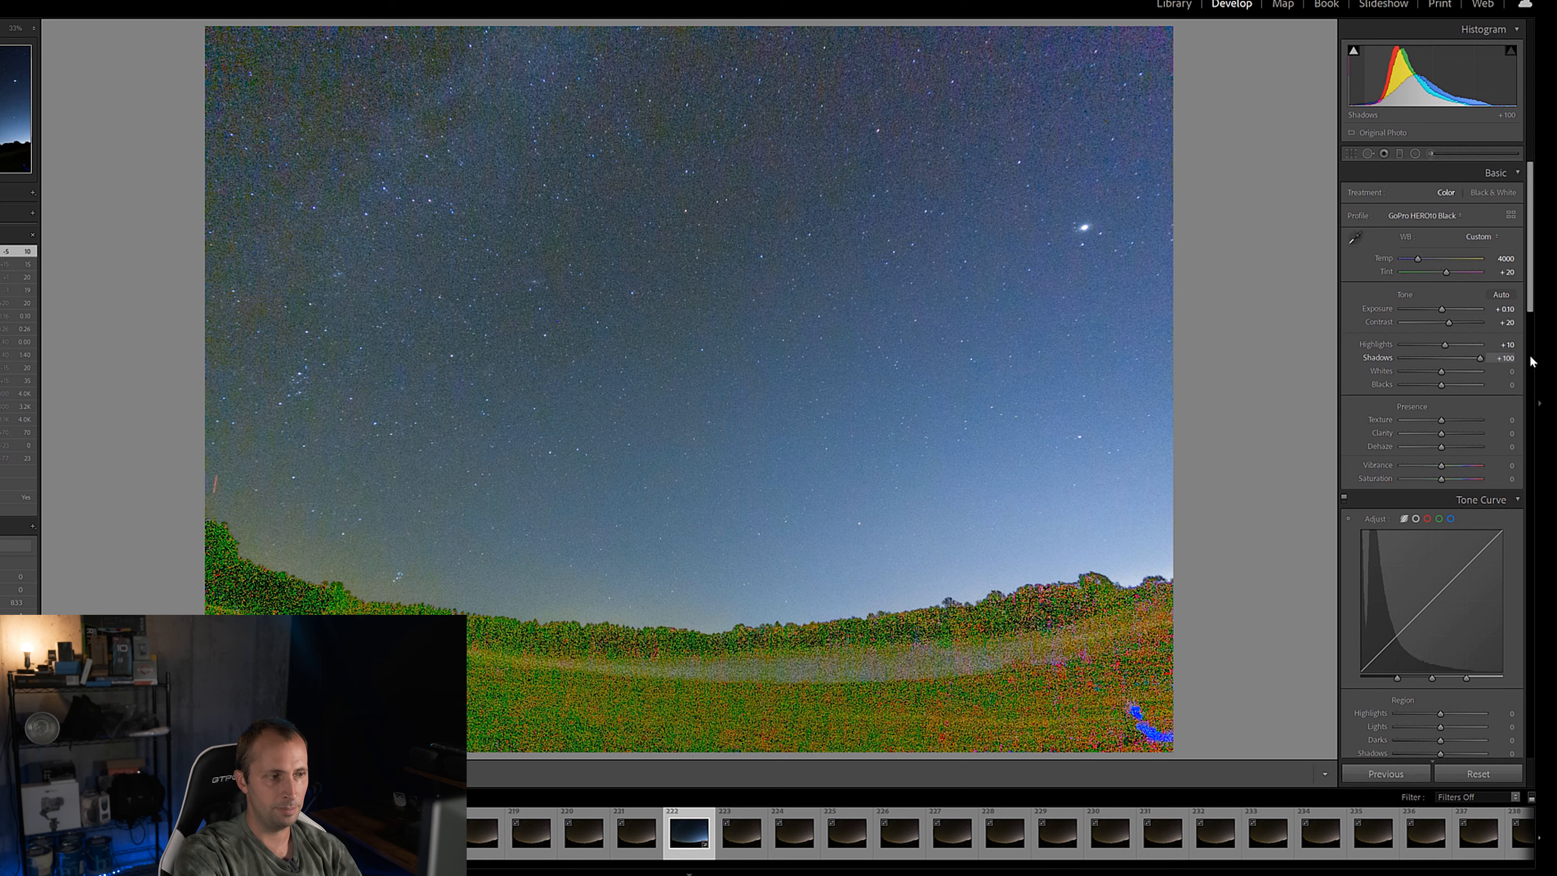
drag(1456, 357, 1362, 369)
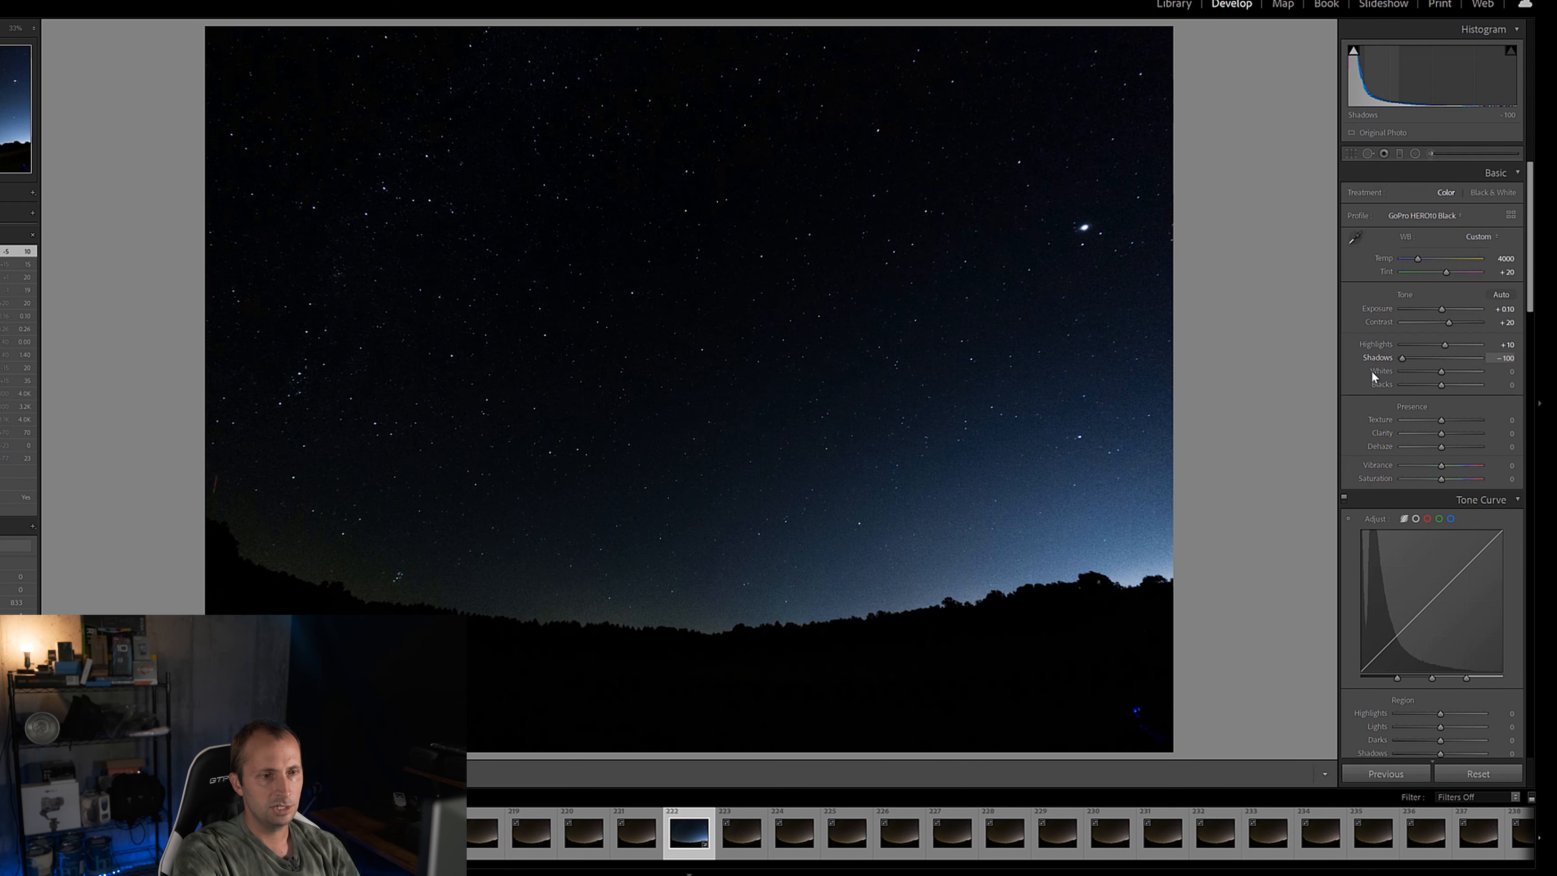
drag(1394, 371, 1443, 370)
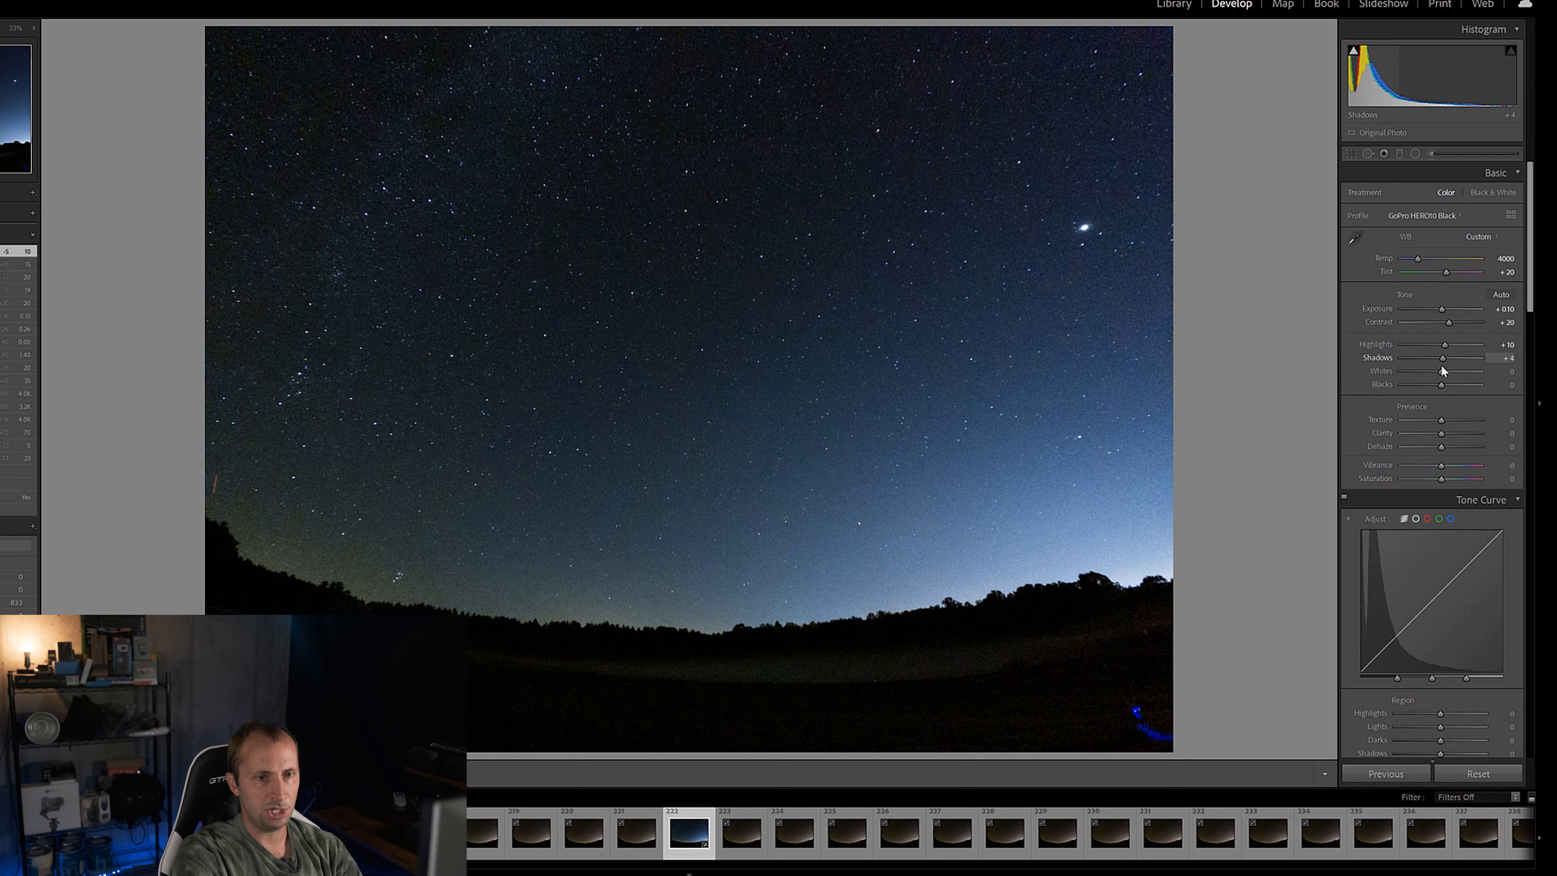
click(1510, 358)
text(0)
key(Return)
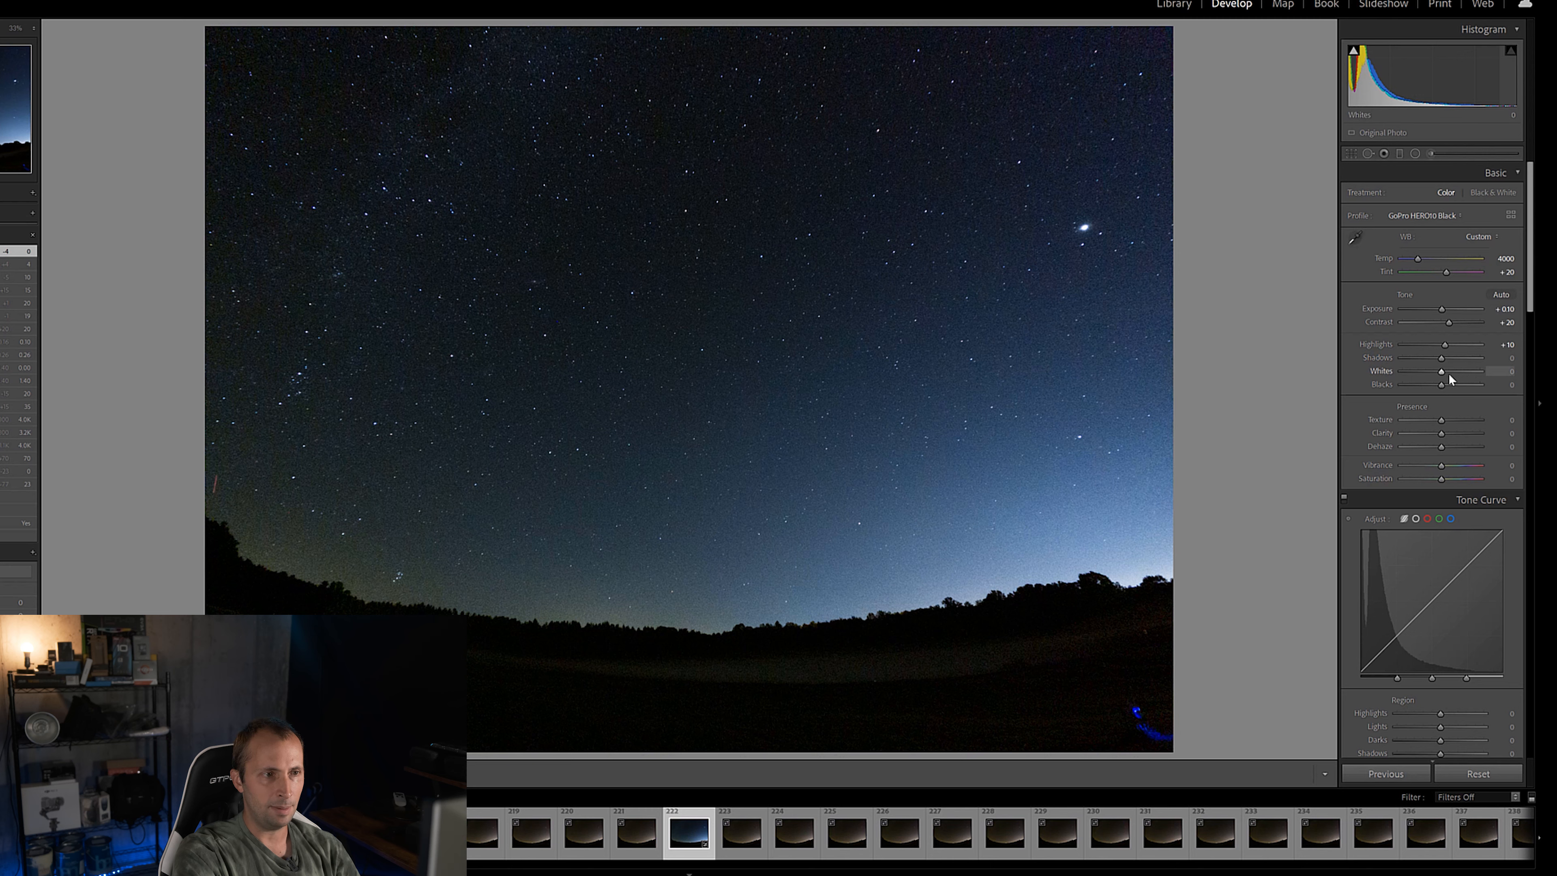
Try the whites at +30 and set them to +15.
drag(1442, 378, 1453, 375)
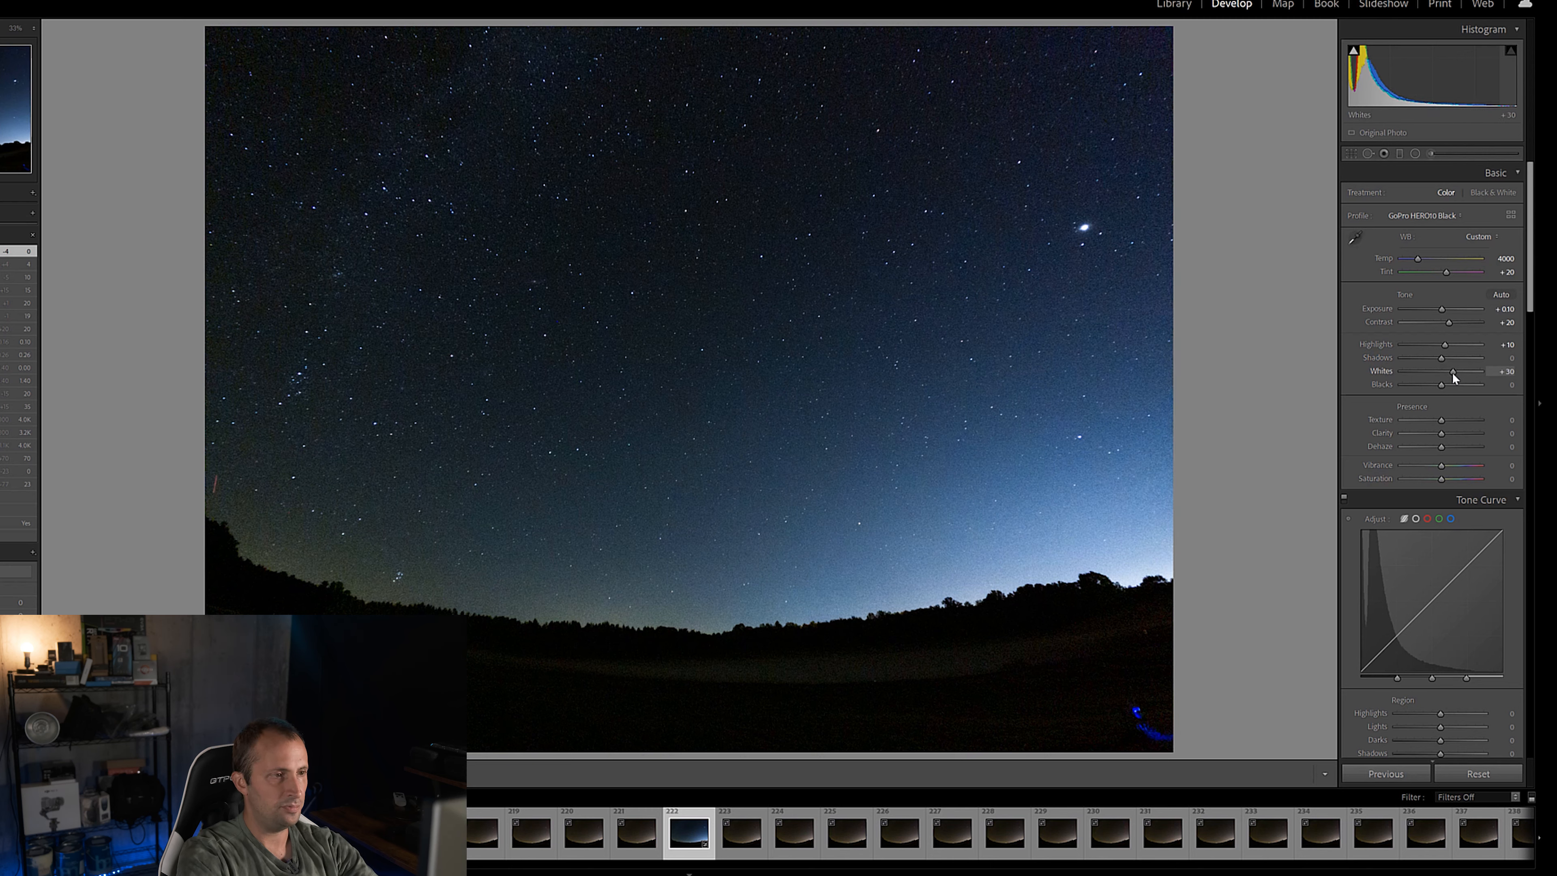
click(1507, 372)
text(1)
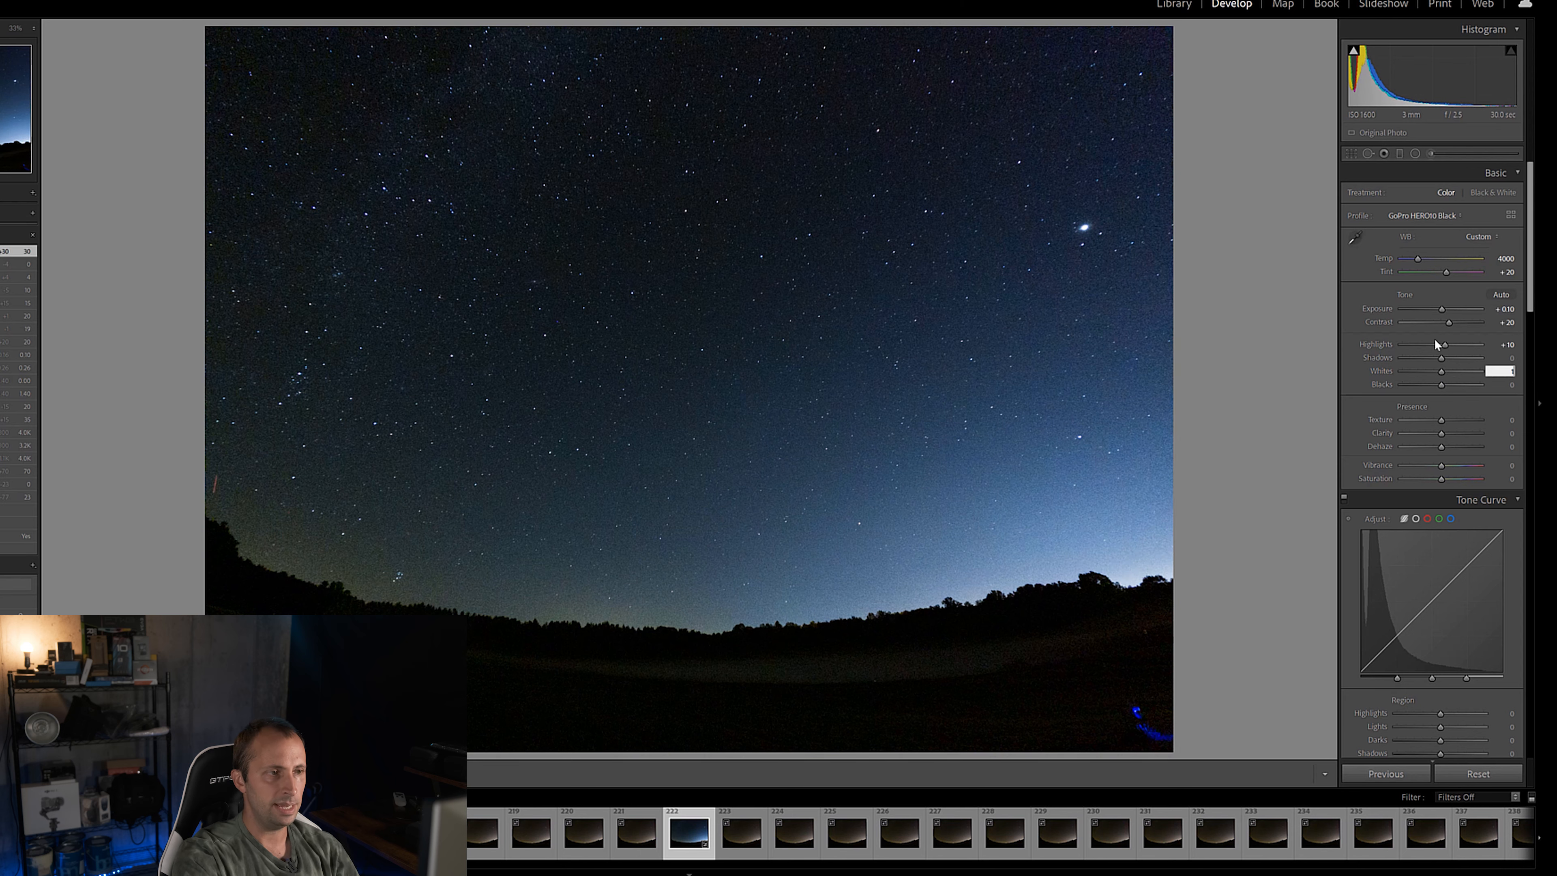
text(5)
key(Return)
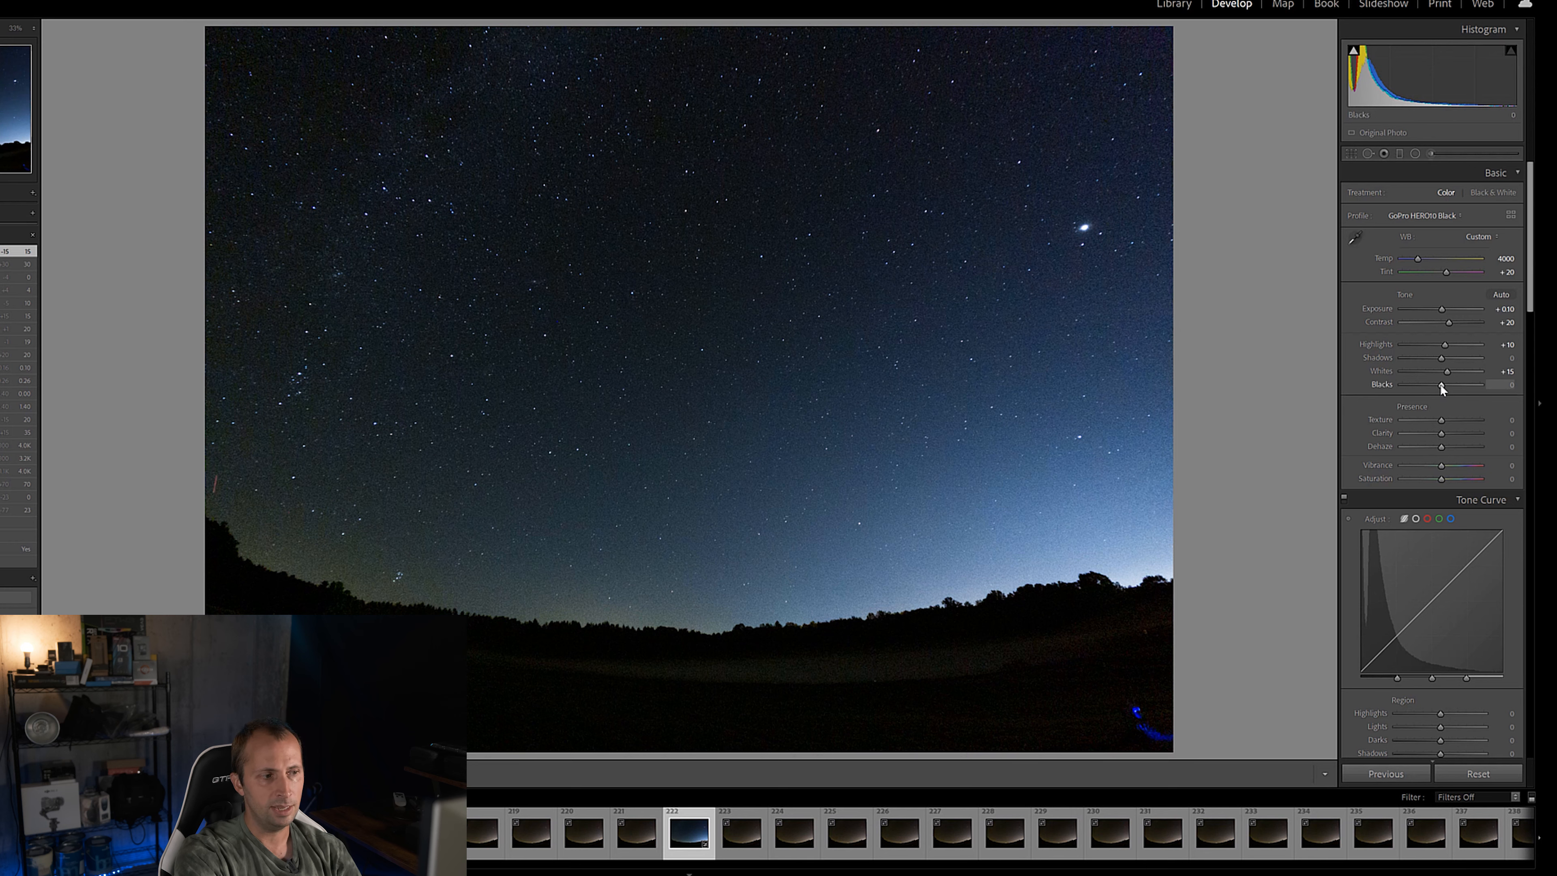
Try the blacks at +35 and +10 and set them to +20.
drag(1438, 385, 1454, 396)
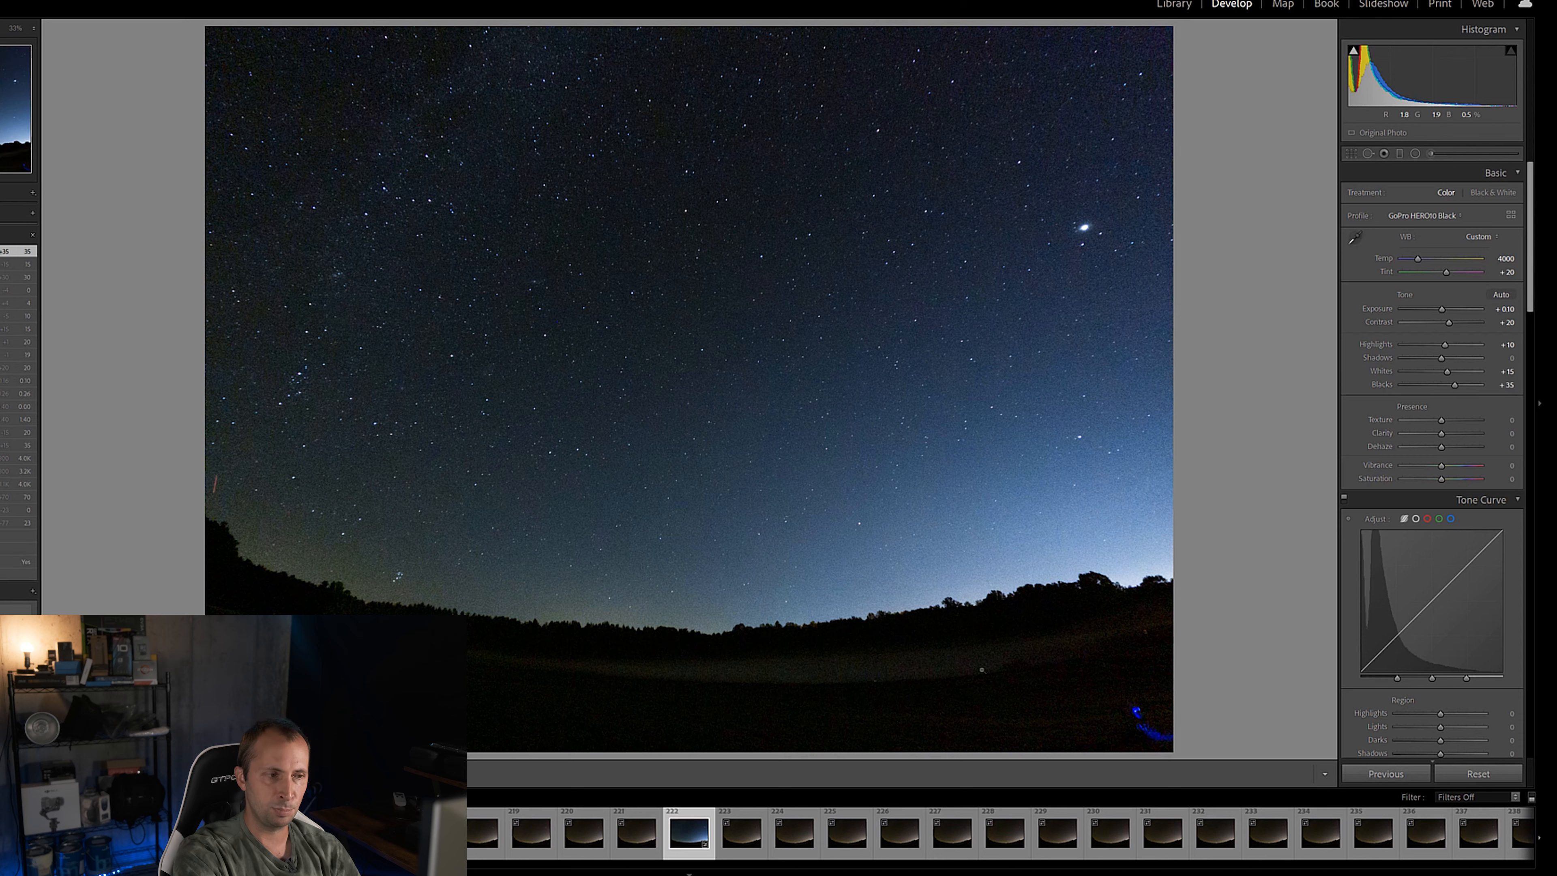
click(1511, 386)
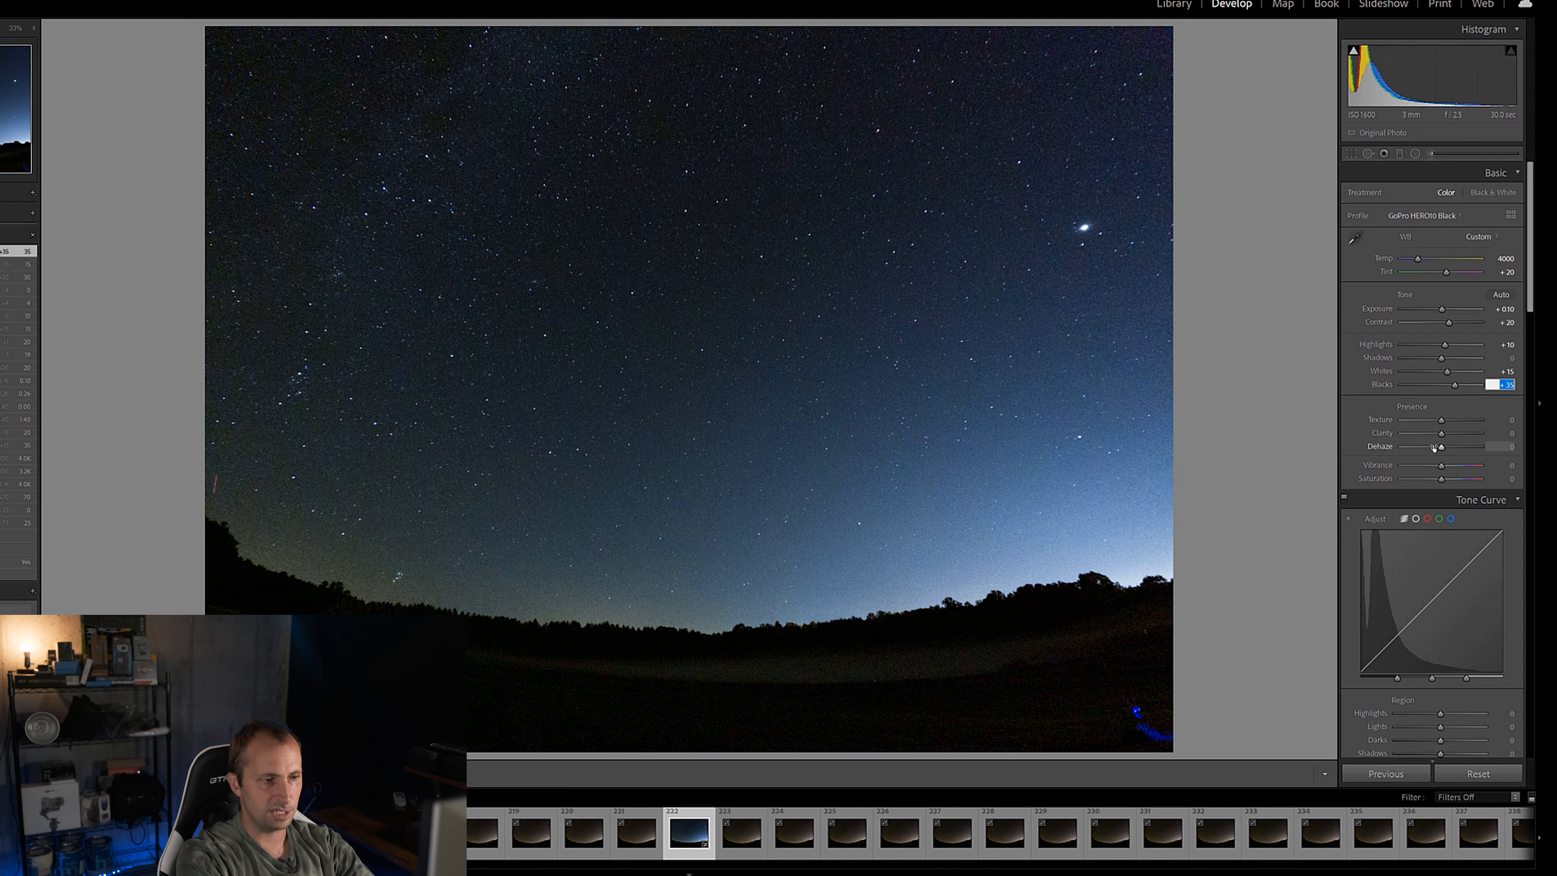
text(10)
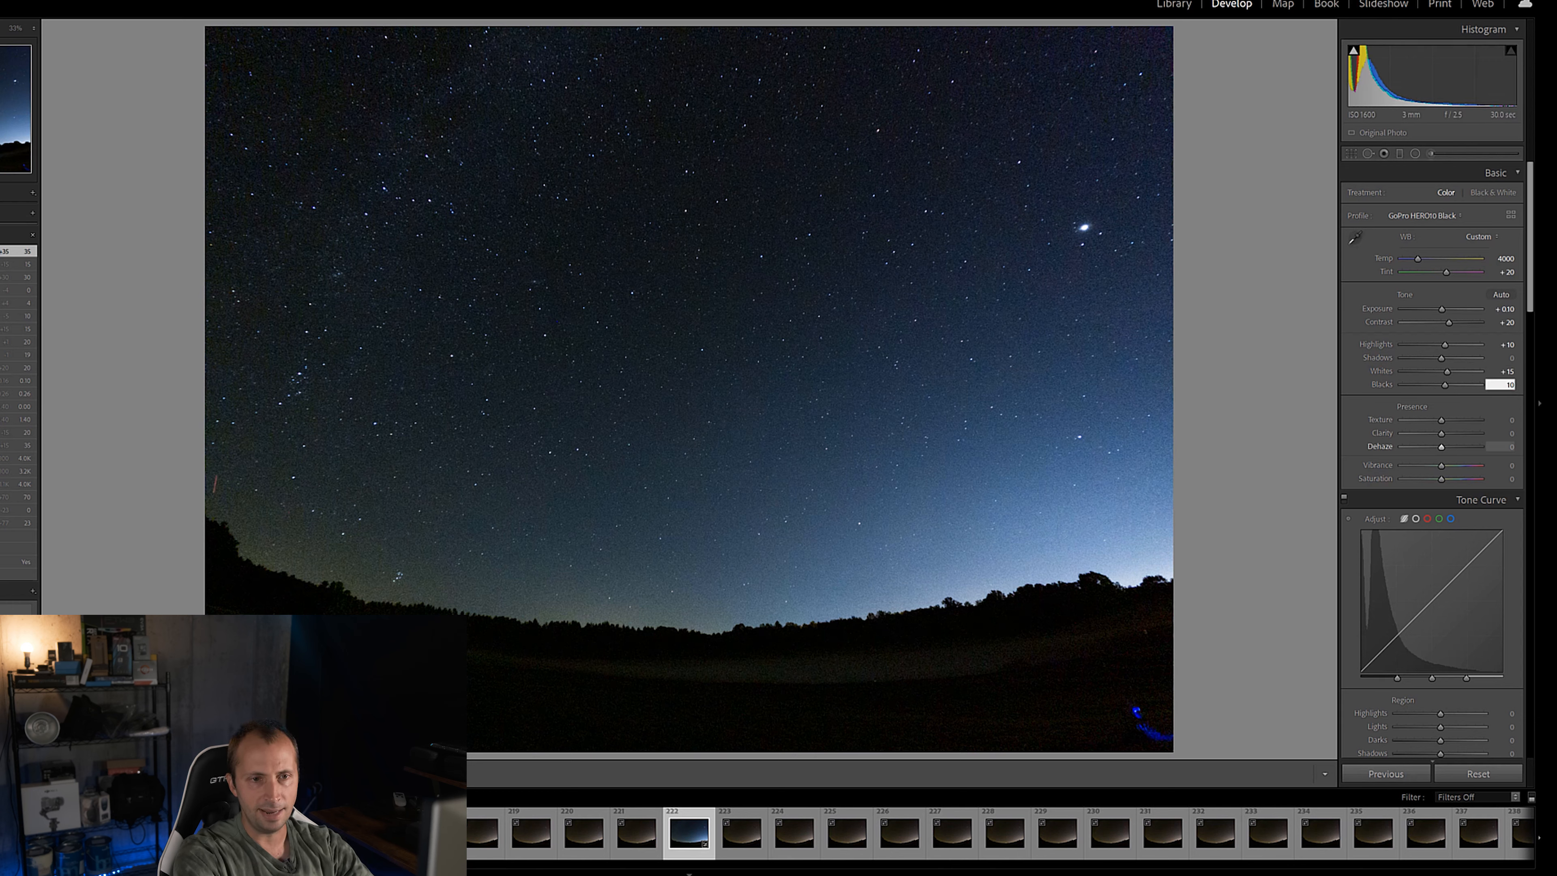
key(Return)
click(1502, 385)
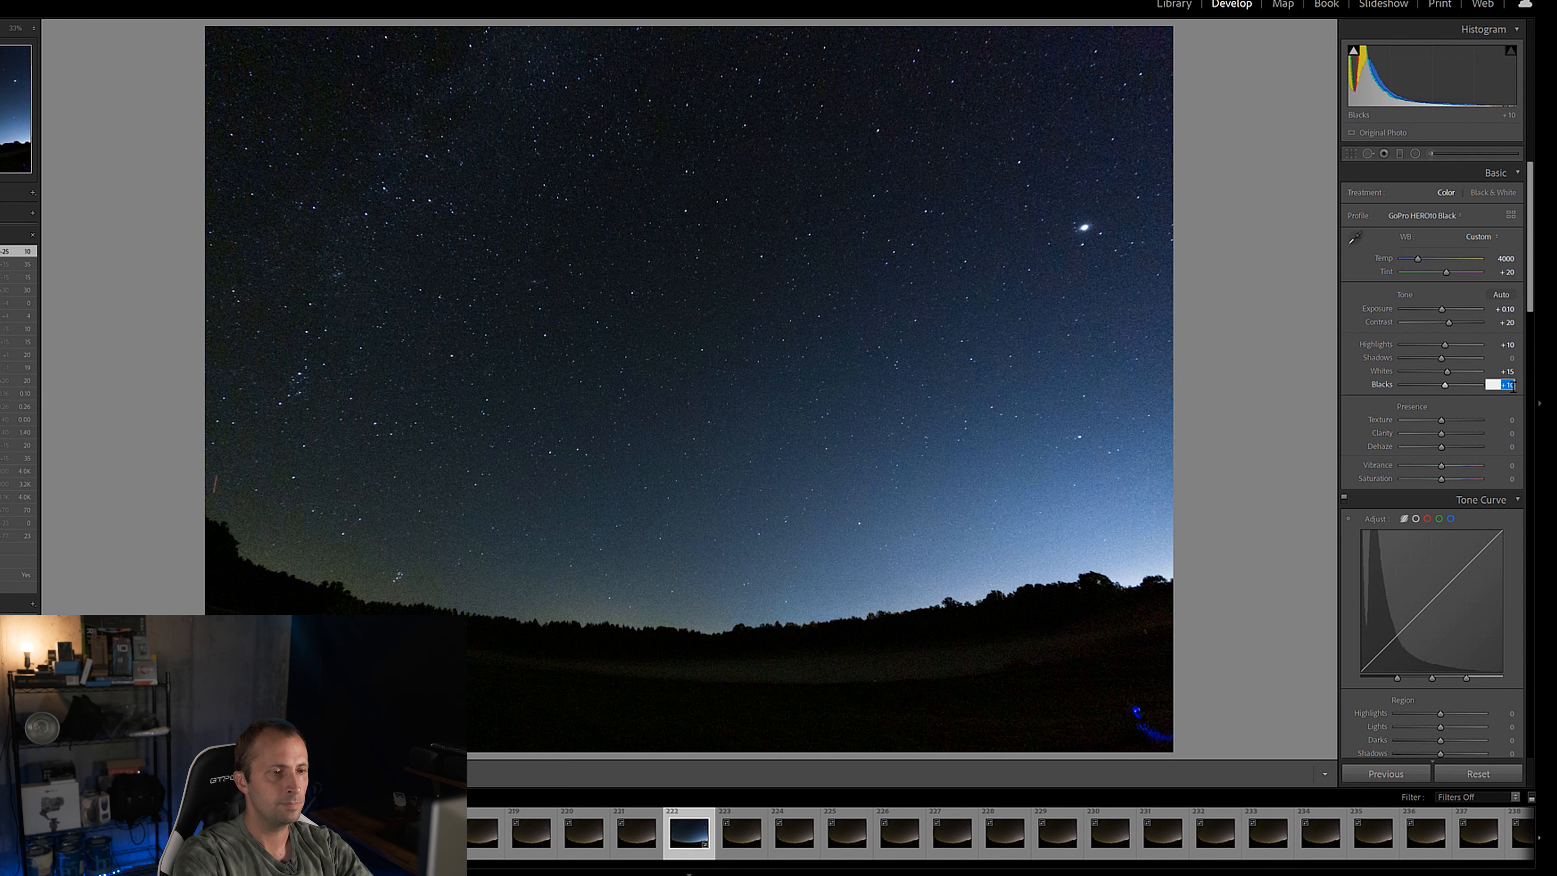
text(20)
key(Return)
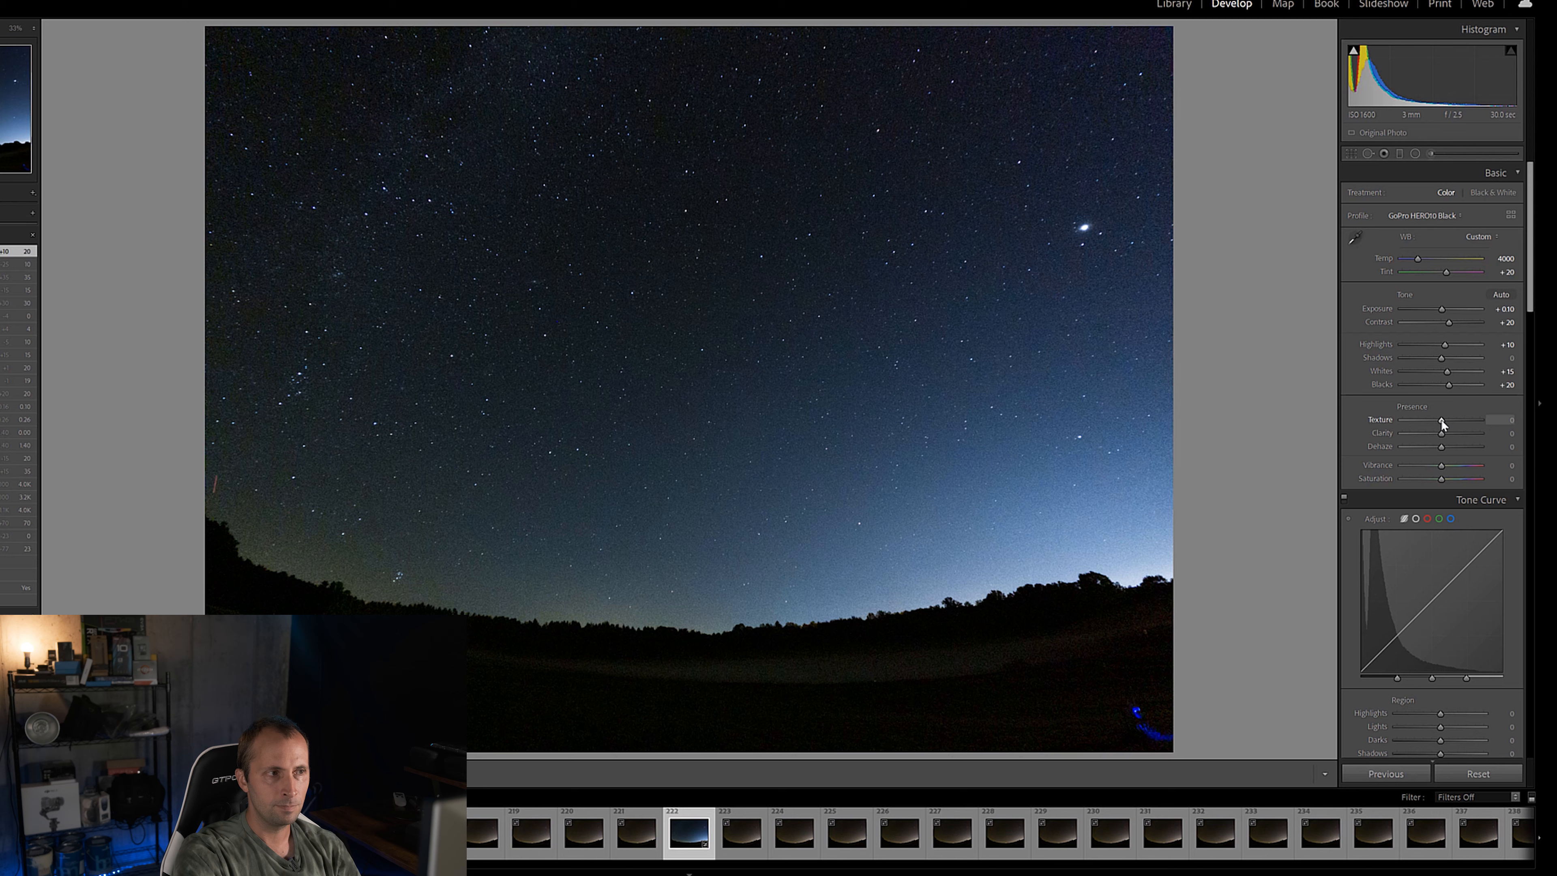
Try texture values between -10 and +20 on the night sky and set the texture to +5.
drag(1442, 423, 1450, 422)
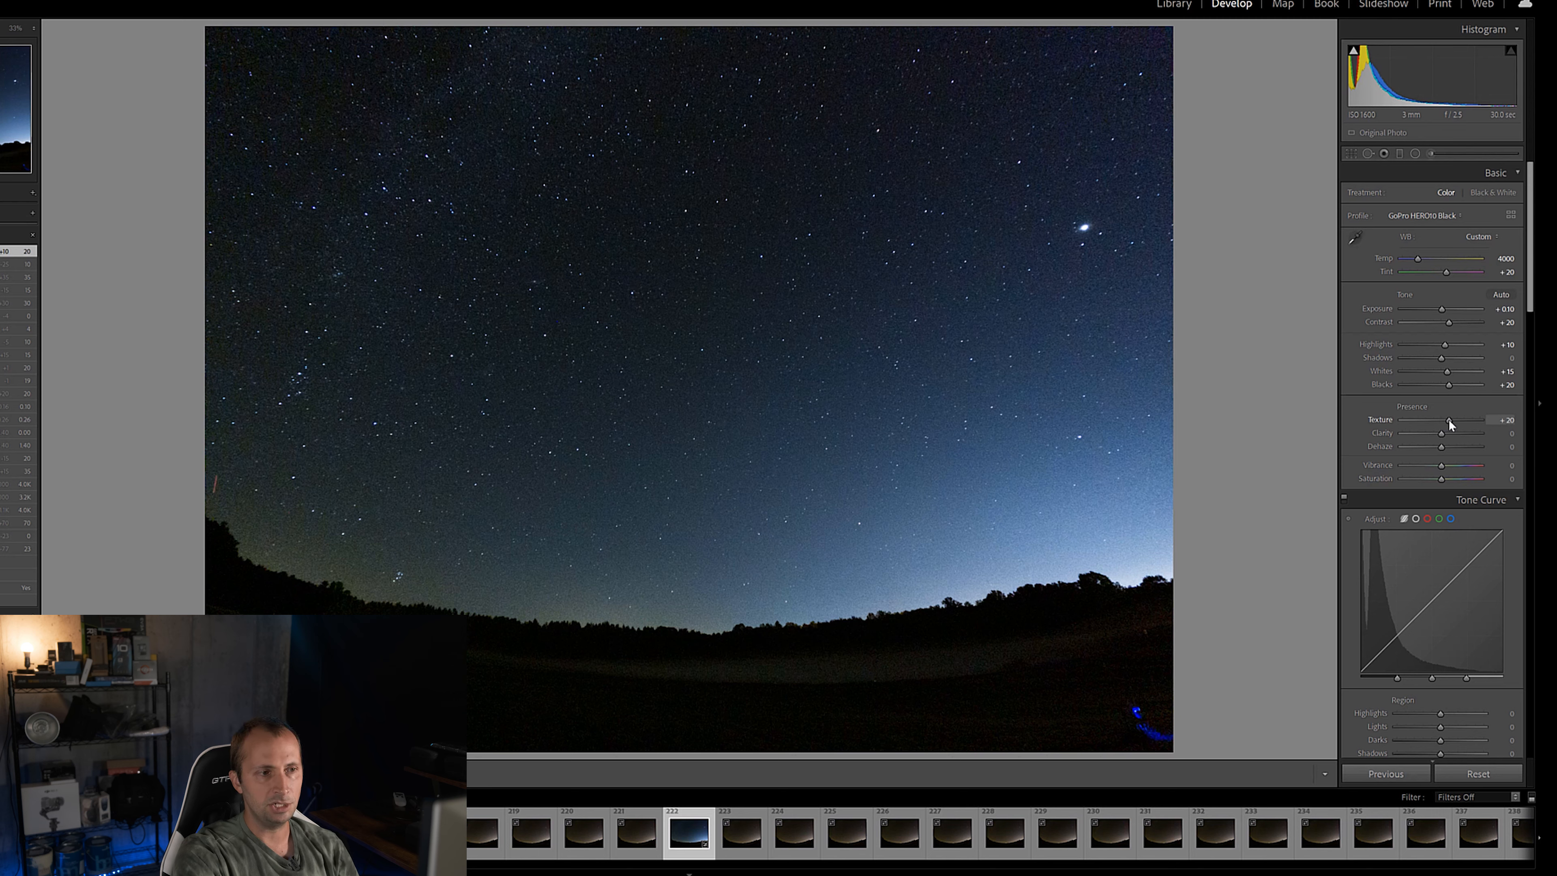
drag(1450, 422, 1440, 422)
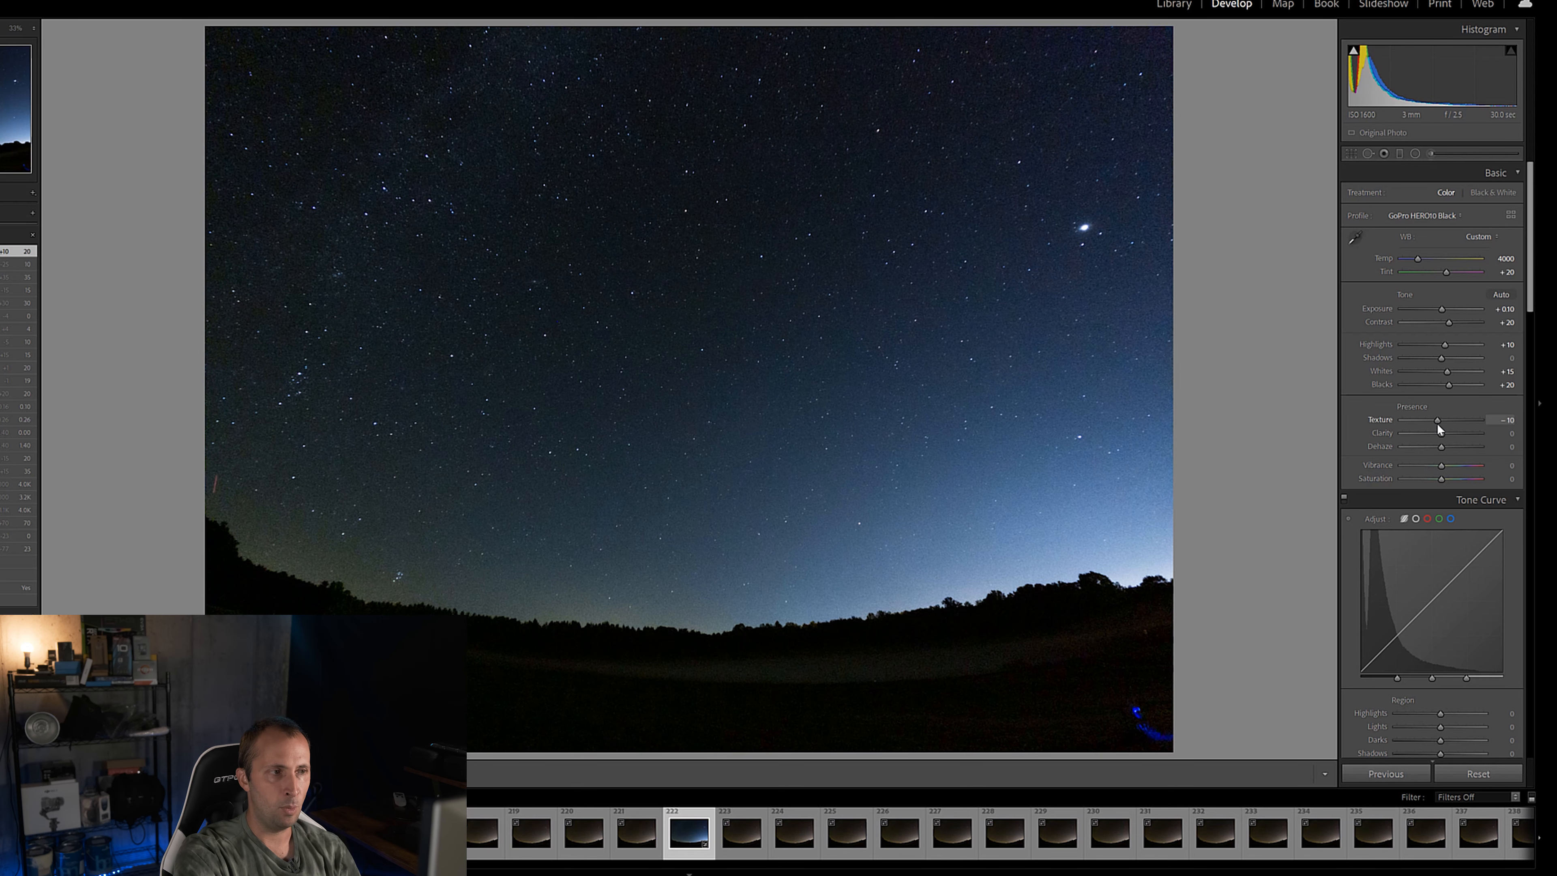
drag(1439, 424, 1448, 424)
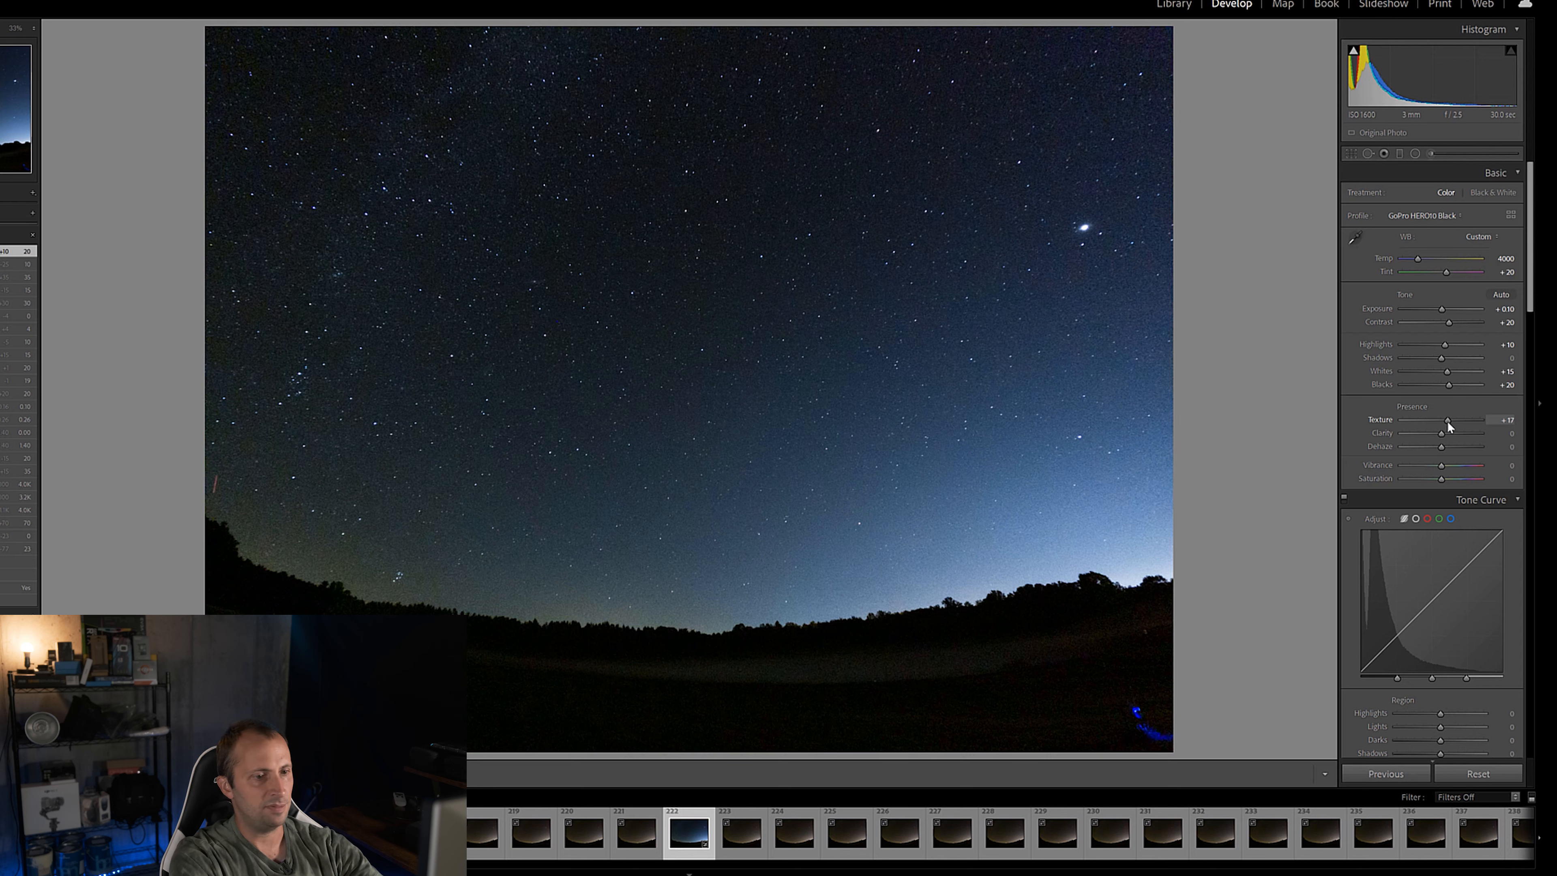
drag(1449, 428, 1446, 424)
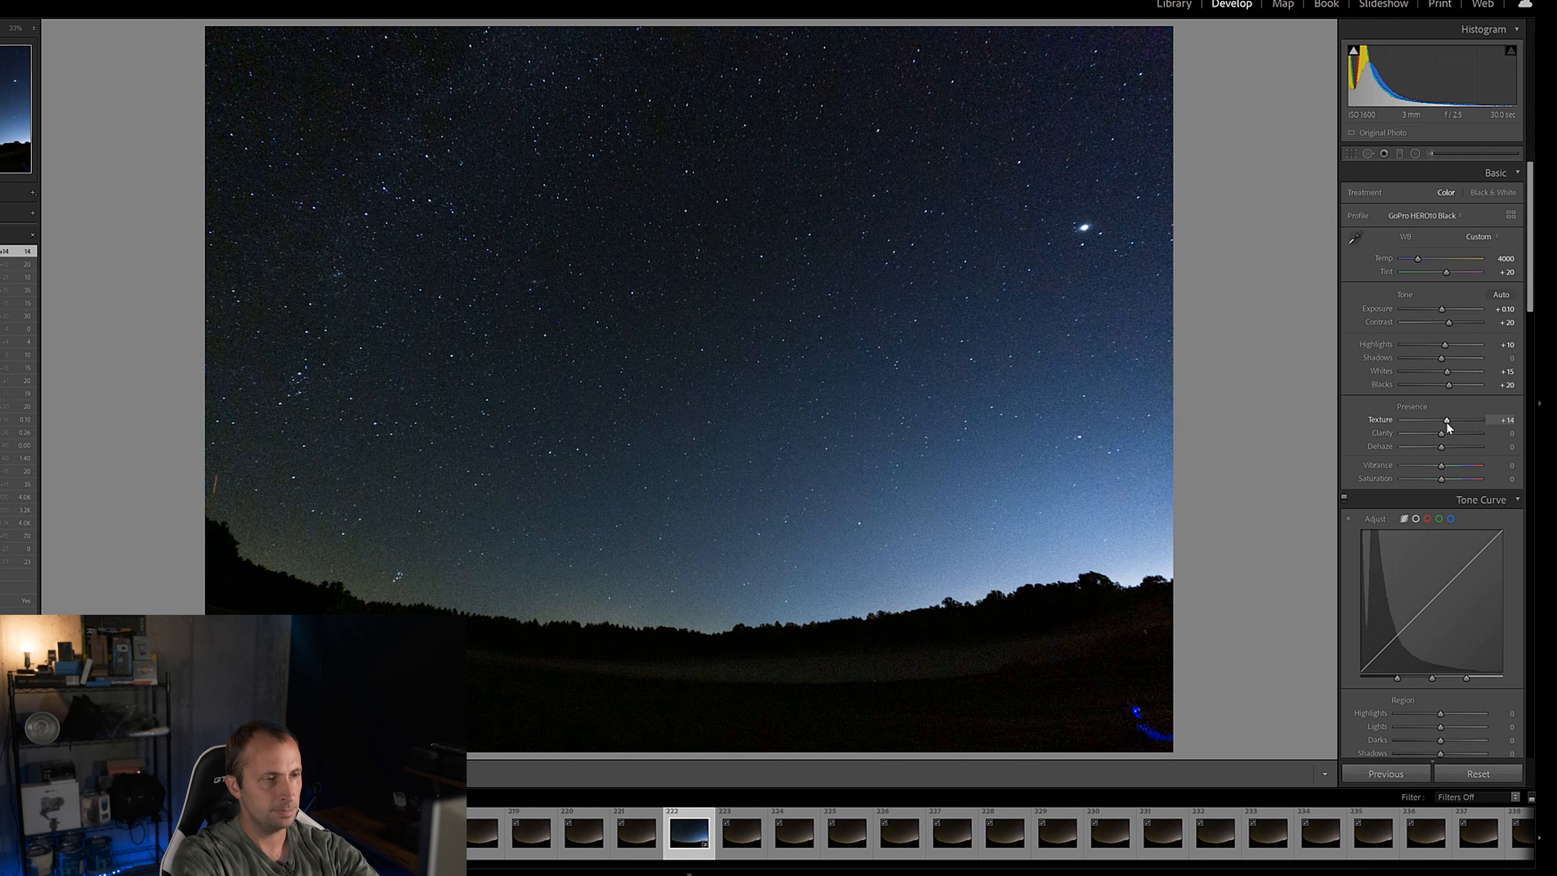
click(1513, 420)
text(5)
key(Return)
Try strongly negative clarity and clarity of +100, and set the clarity to +5.
drag(1444, 432, 1450, 435)
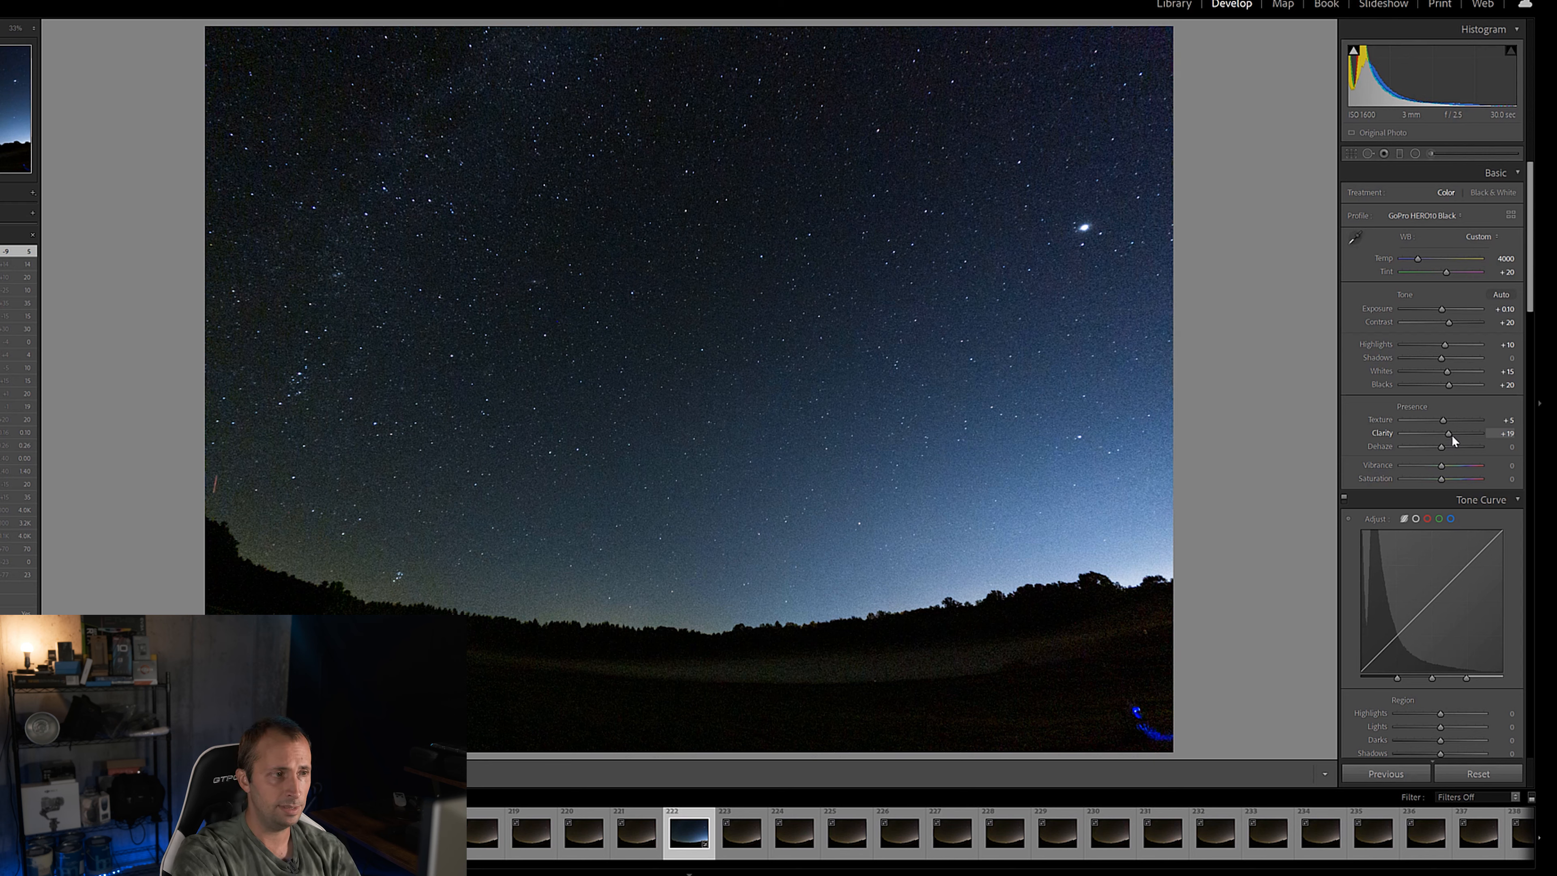
drag(1452, 437, 1437, 440)
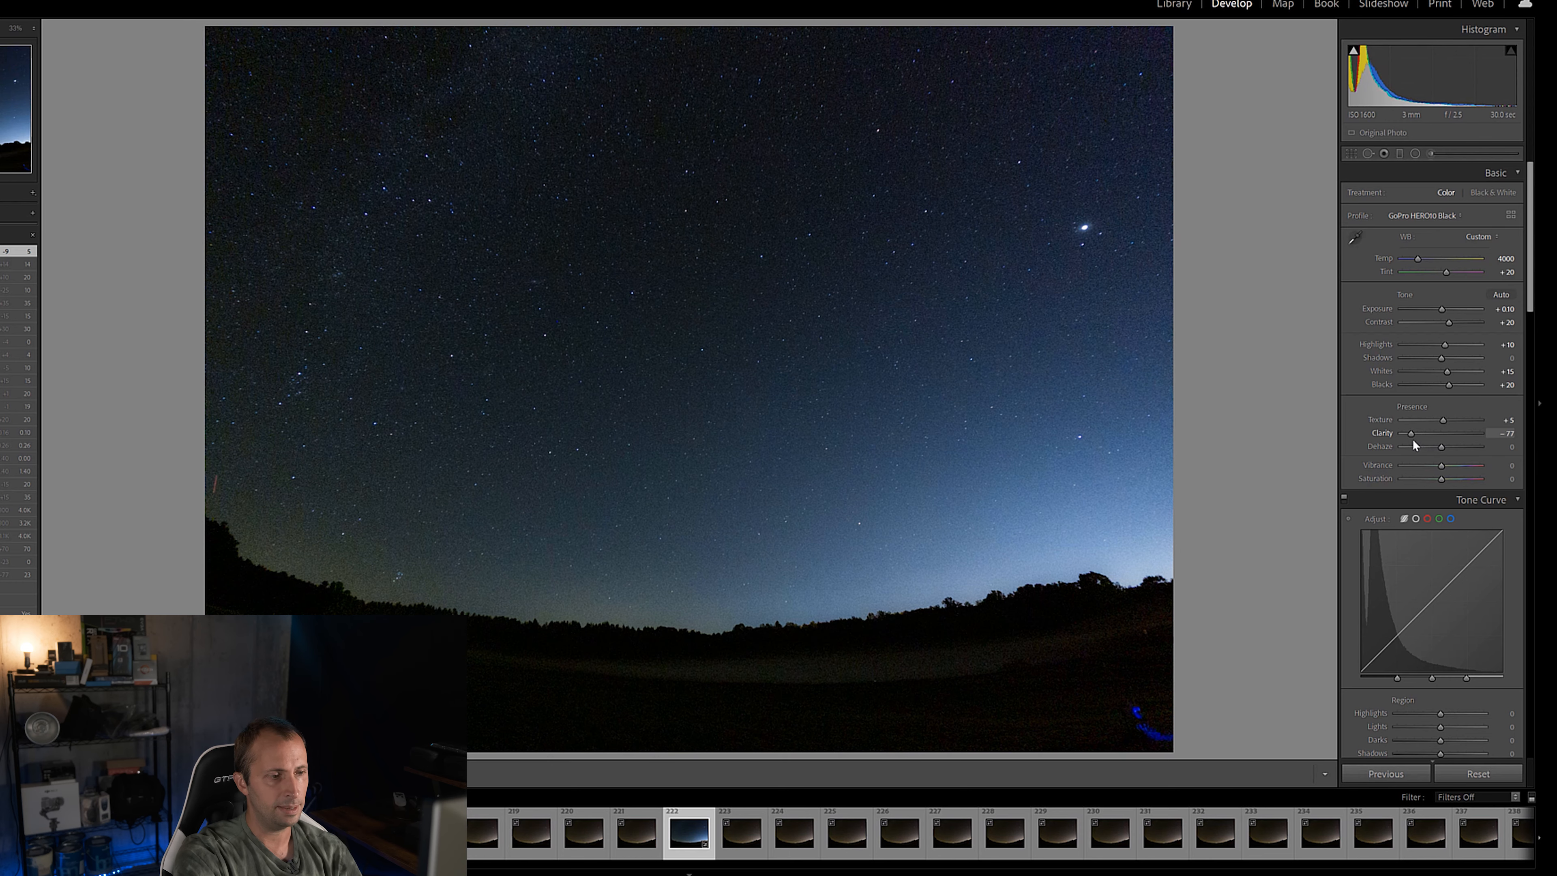
drag(1417, 437, 1481, 436)
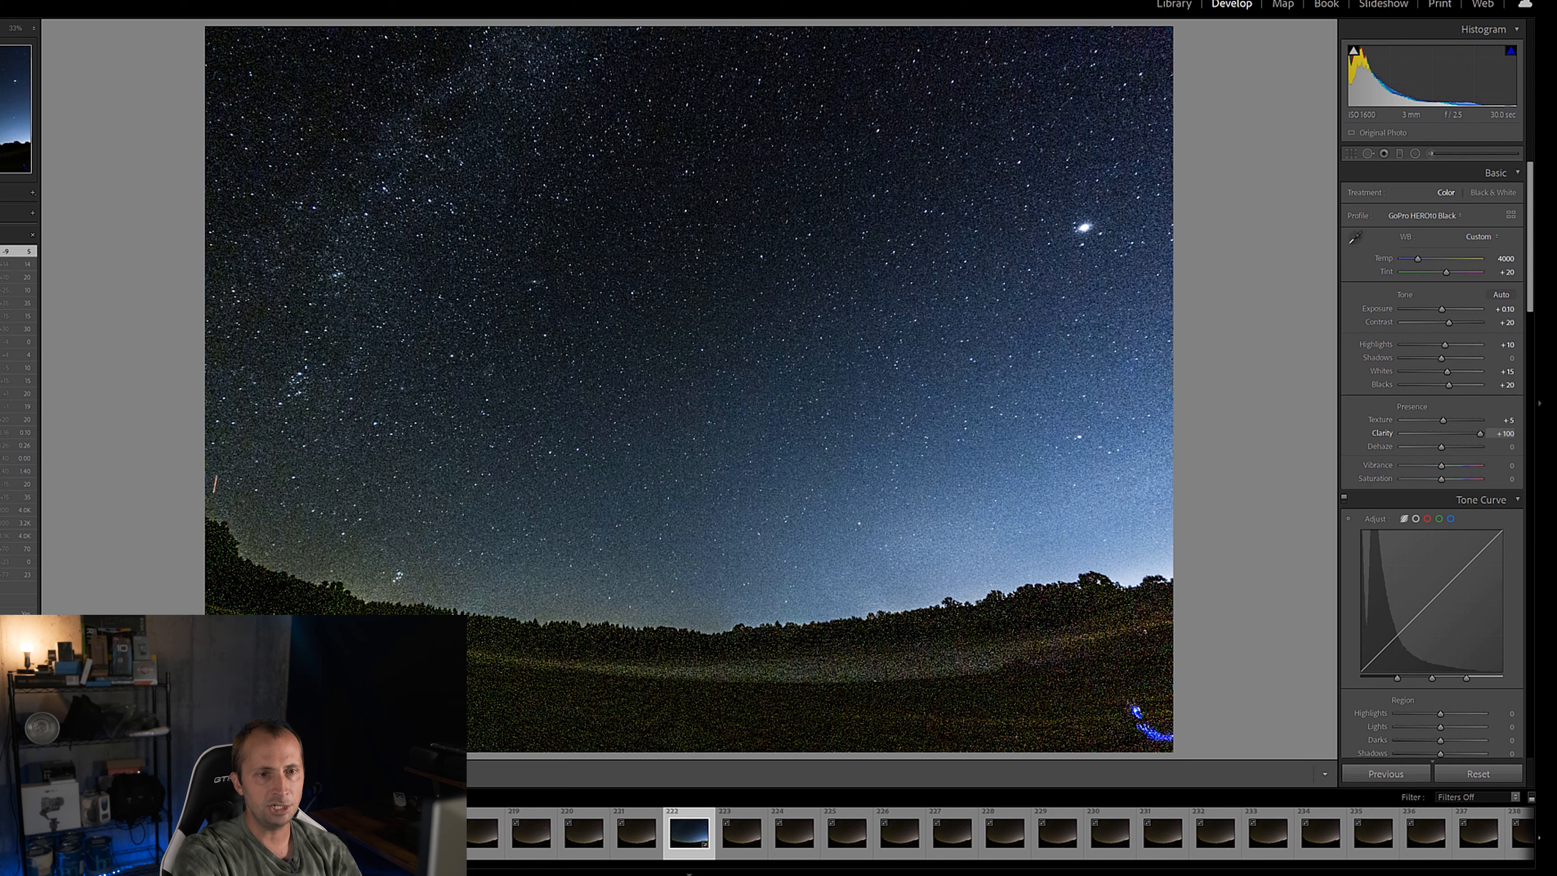
double_click(1479, 433)
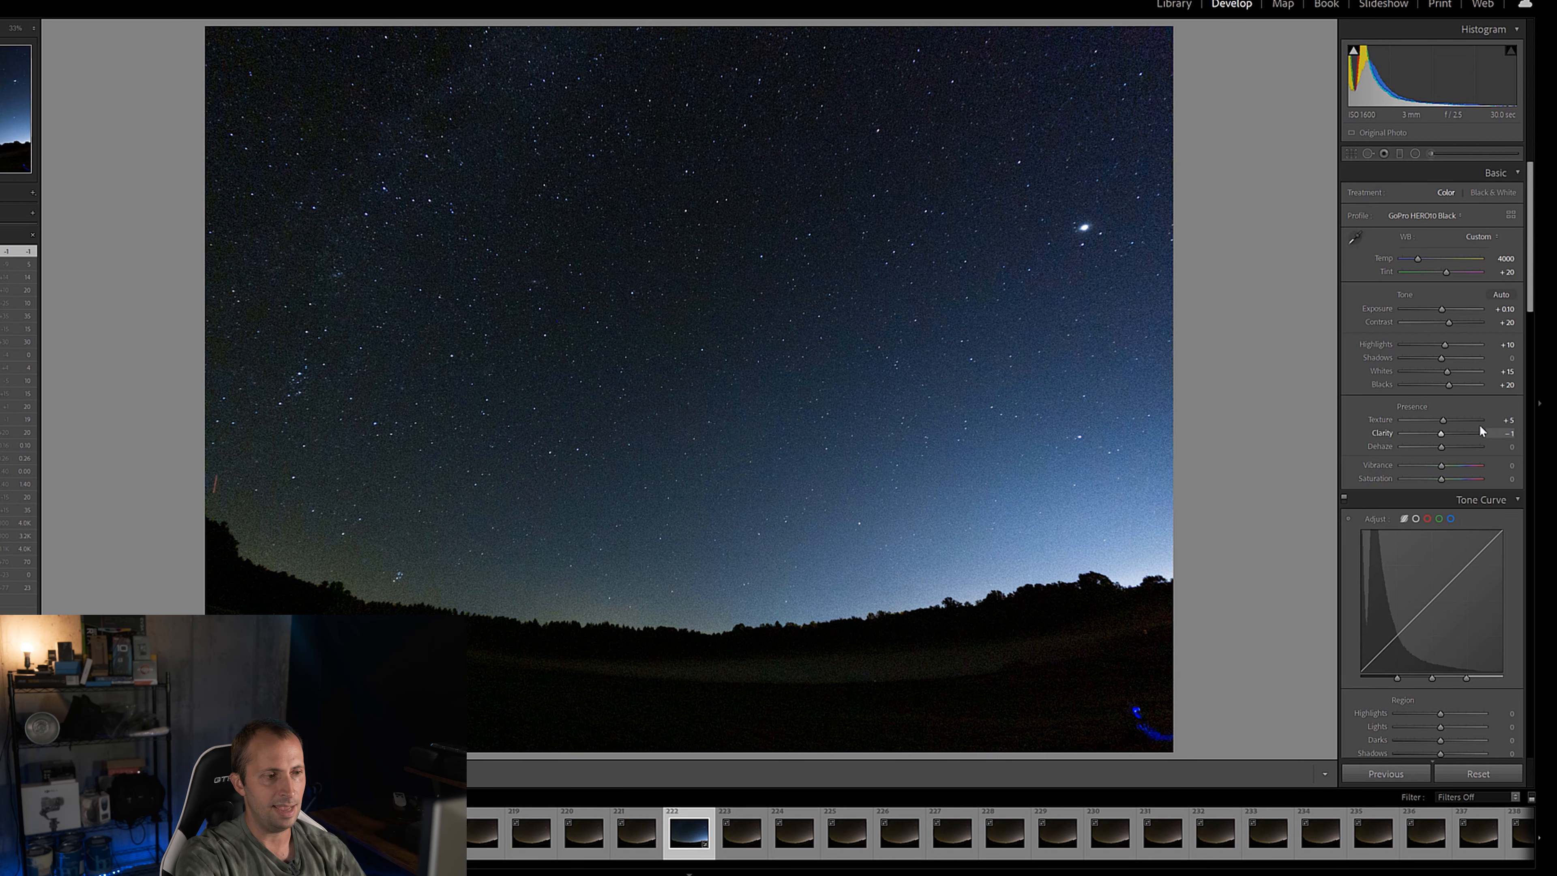
click(1503, 433)
text(5)
key(Return)
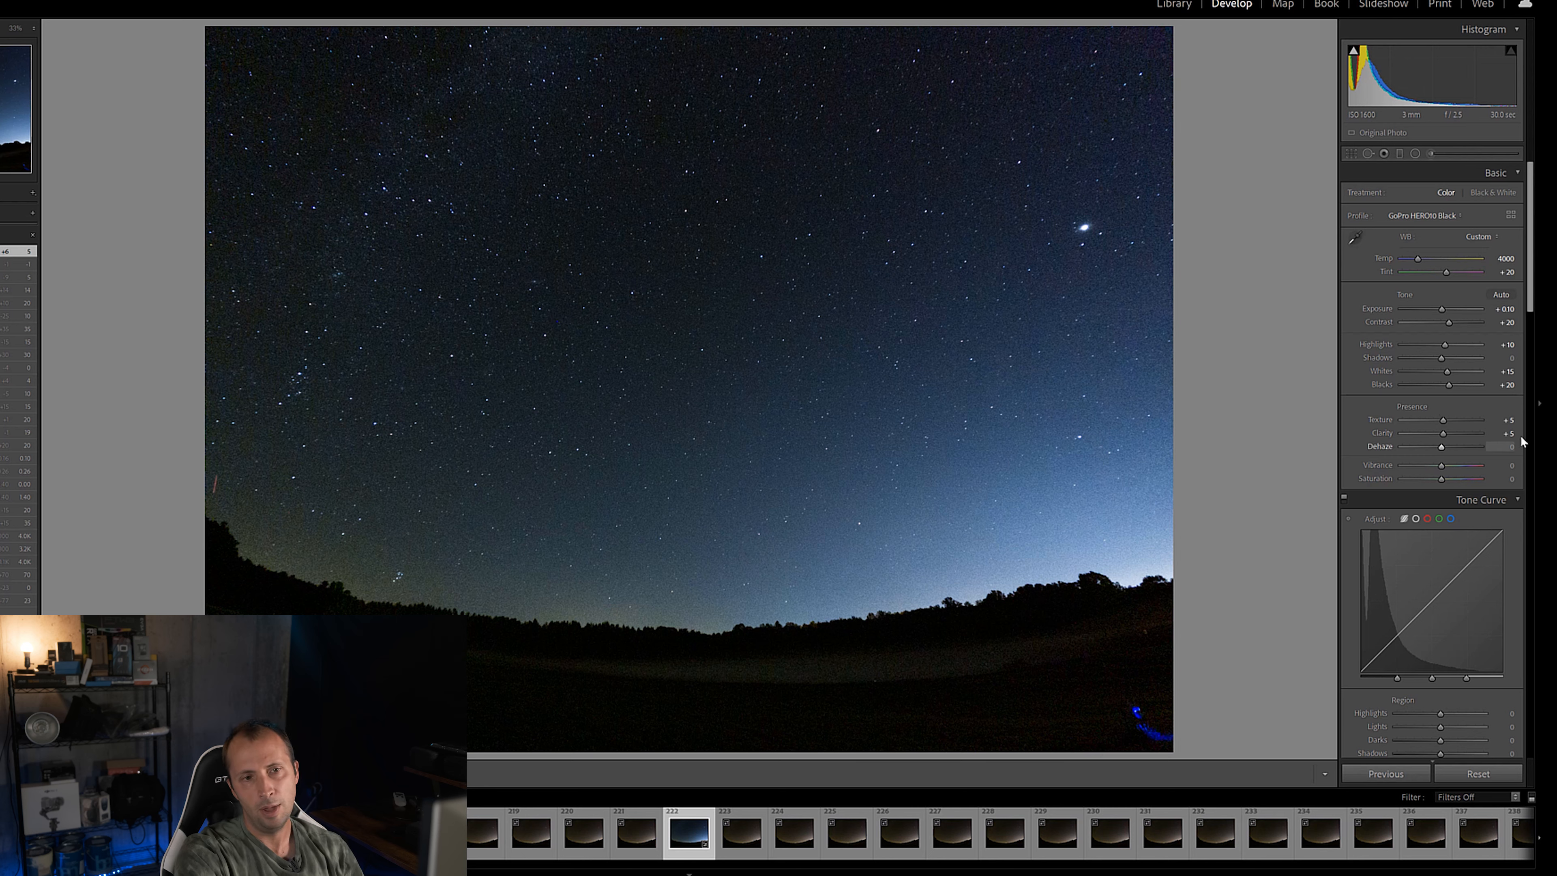
Set the HSL saturation of green, purple and magenta to +40 each.
drag(1531, 299, 1531, 323)
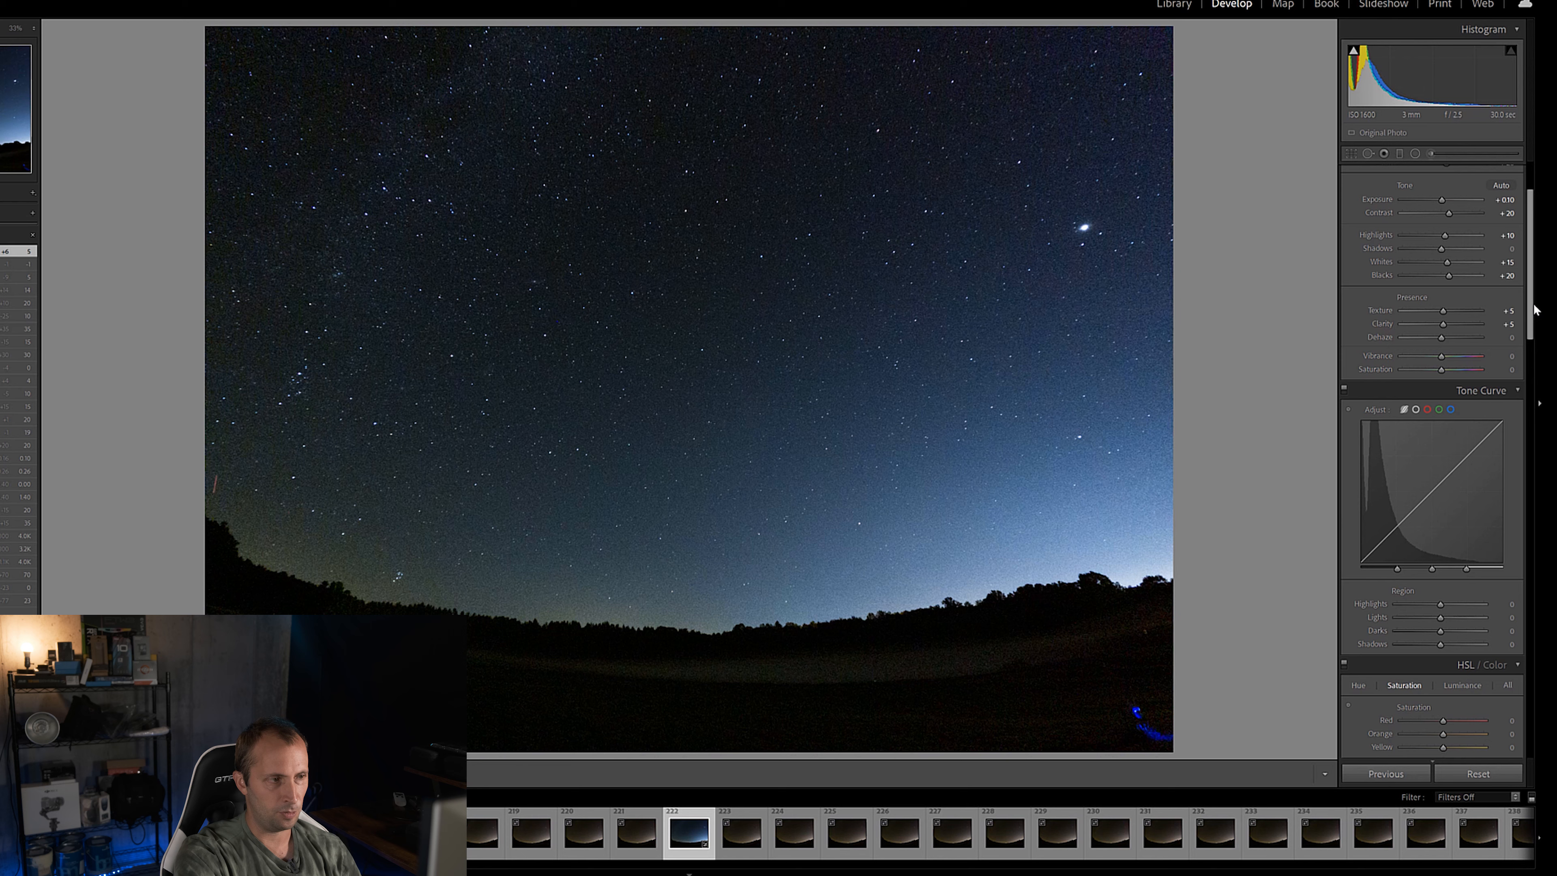
drag(1531, 314, 1533, 331)
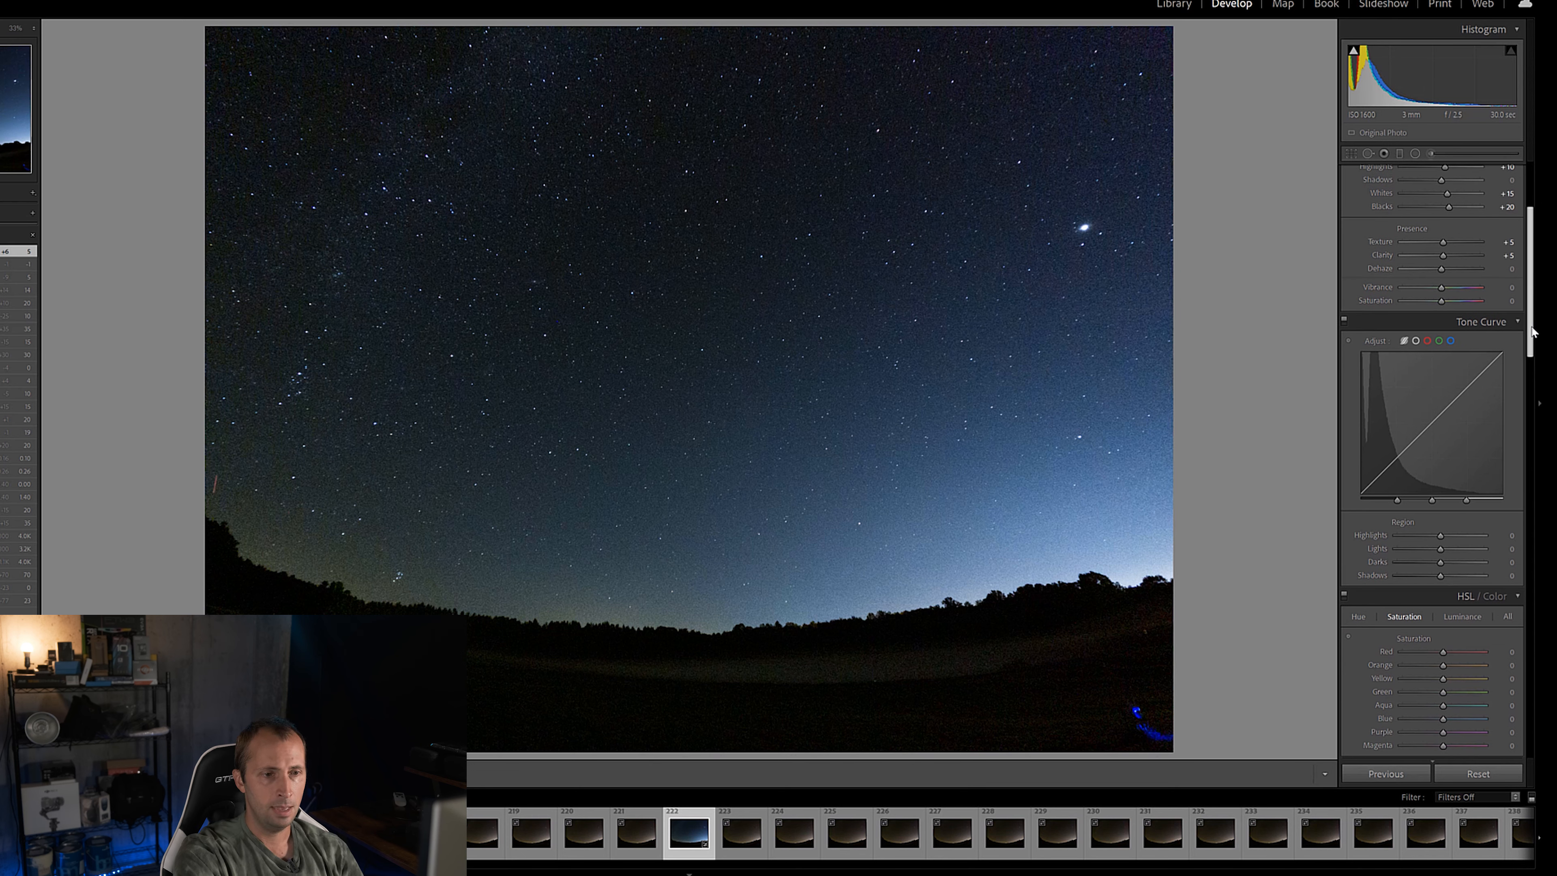
scroll(1430, 529, down, 4)
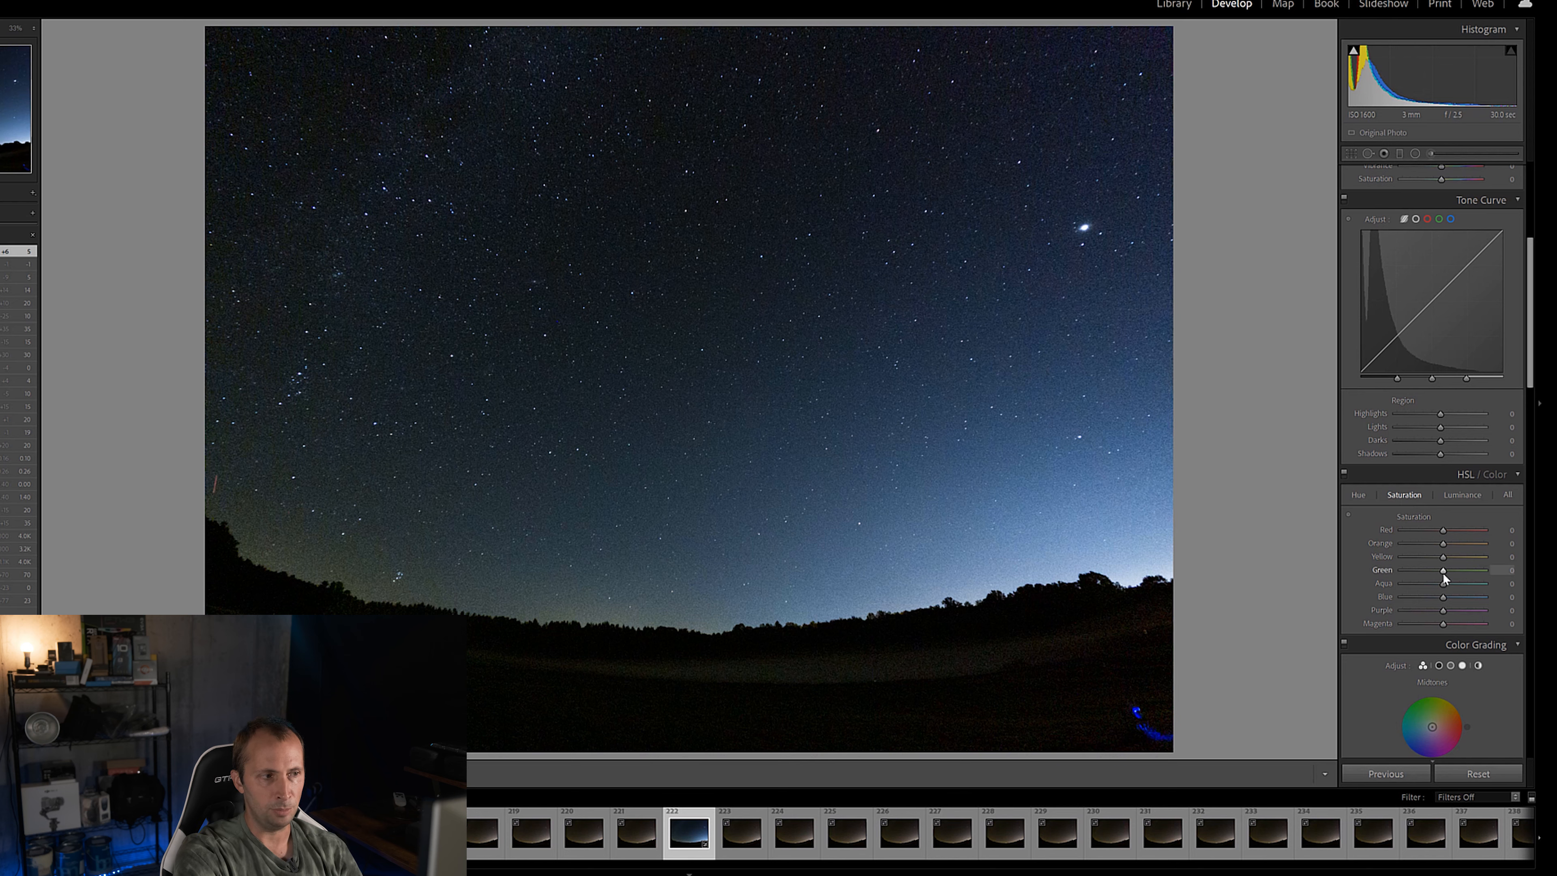
drag(1443, 575, 1457, 577)
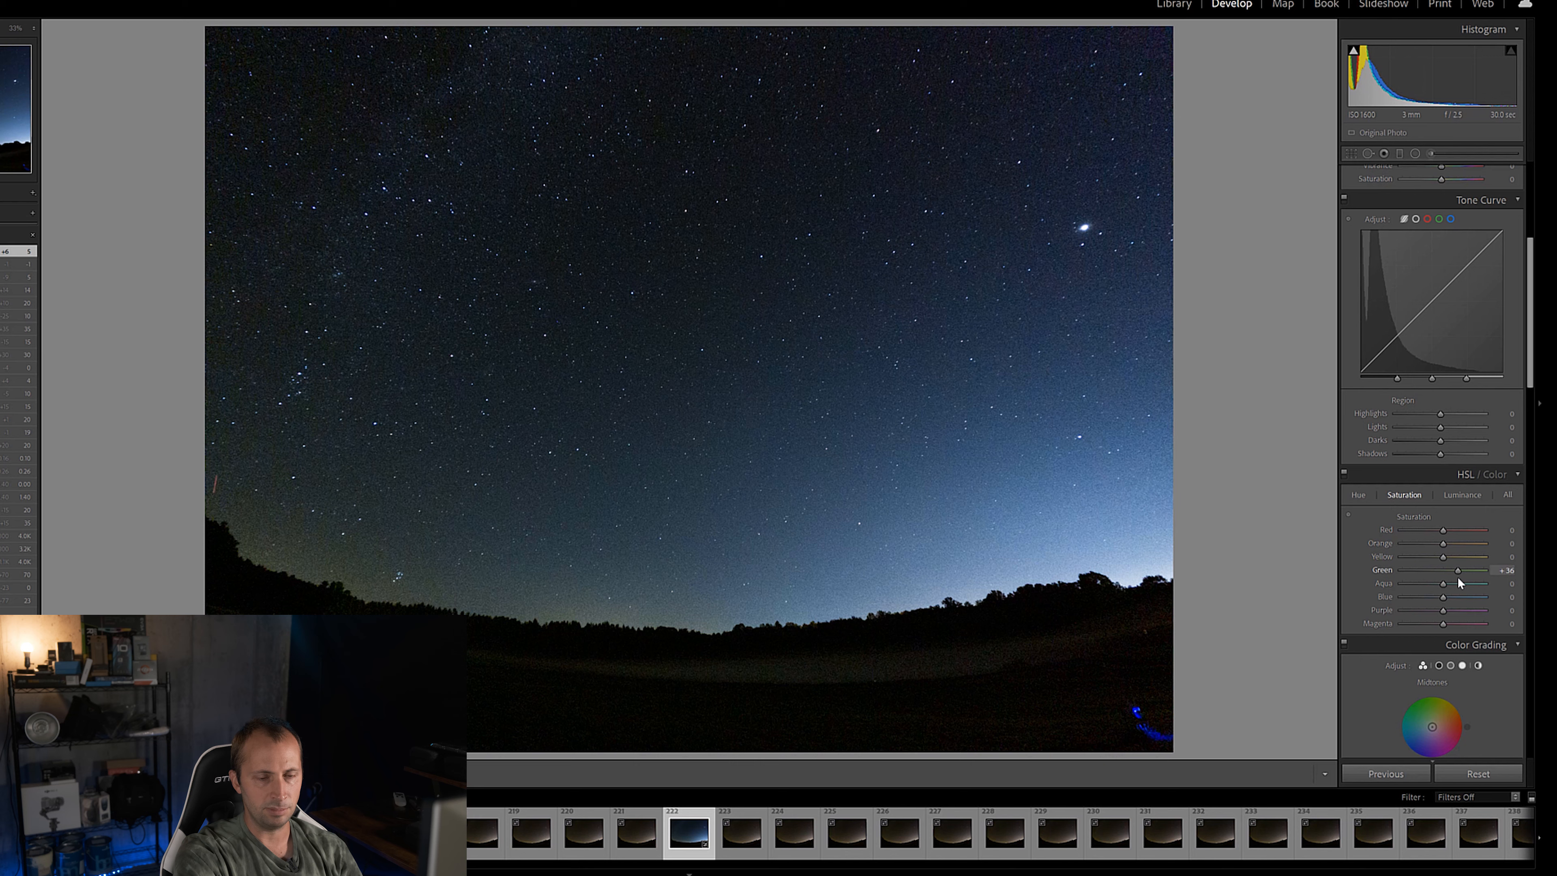
click(1499, 569)
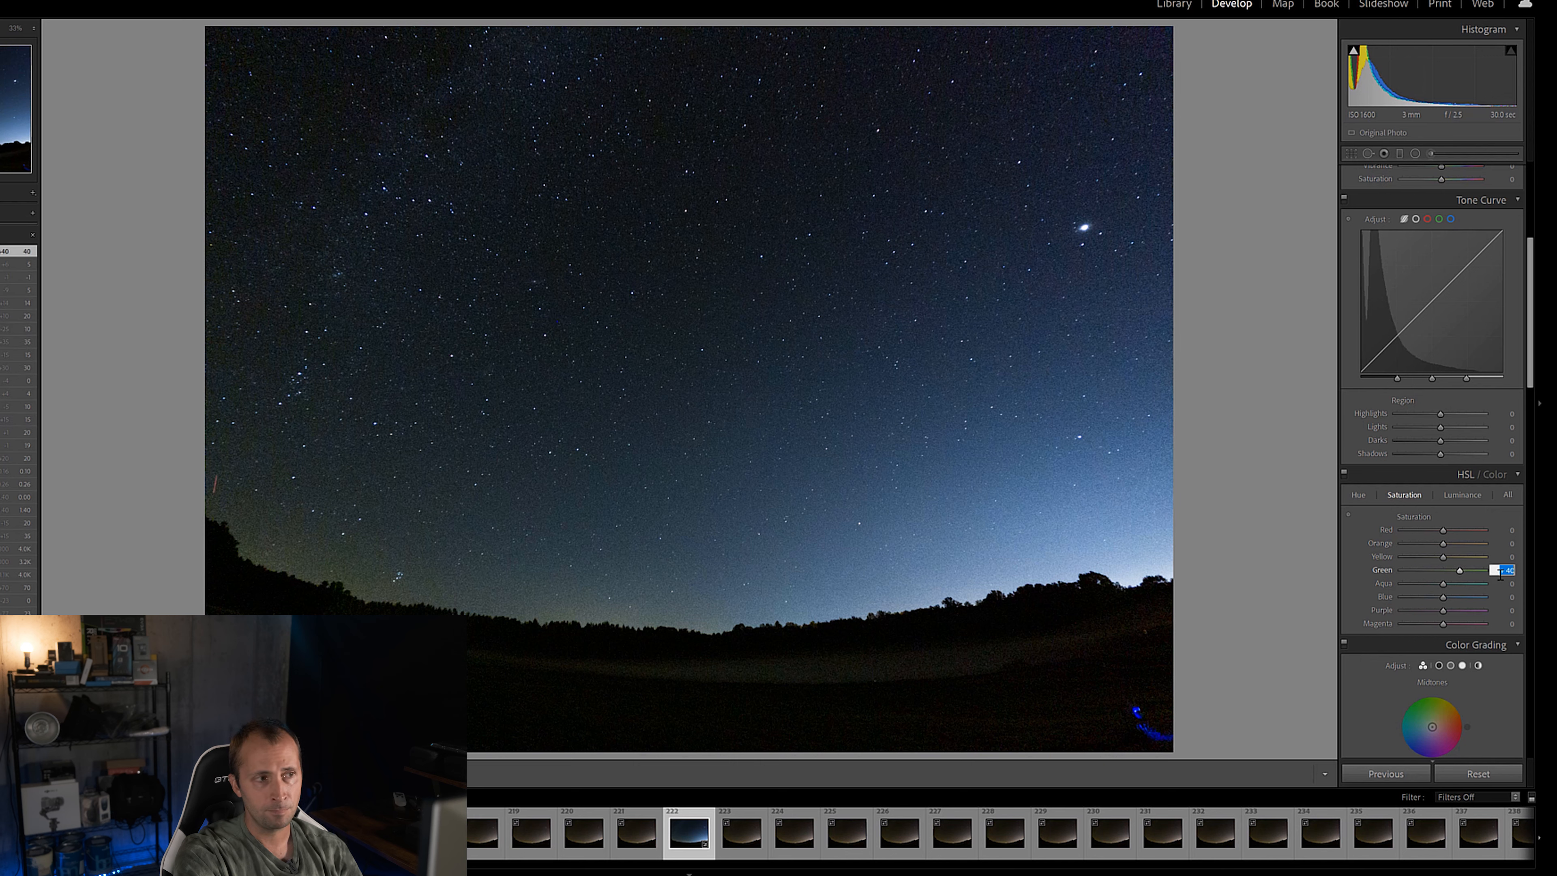
click(1445, 609)
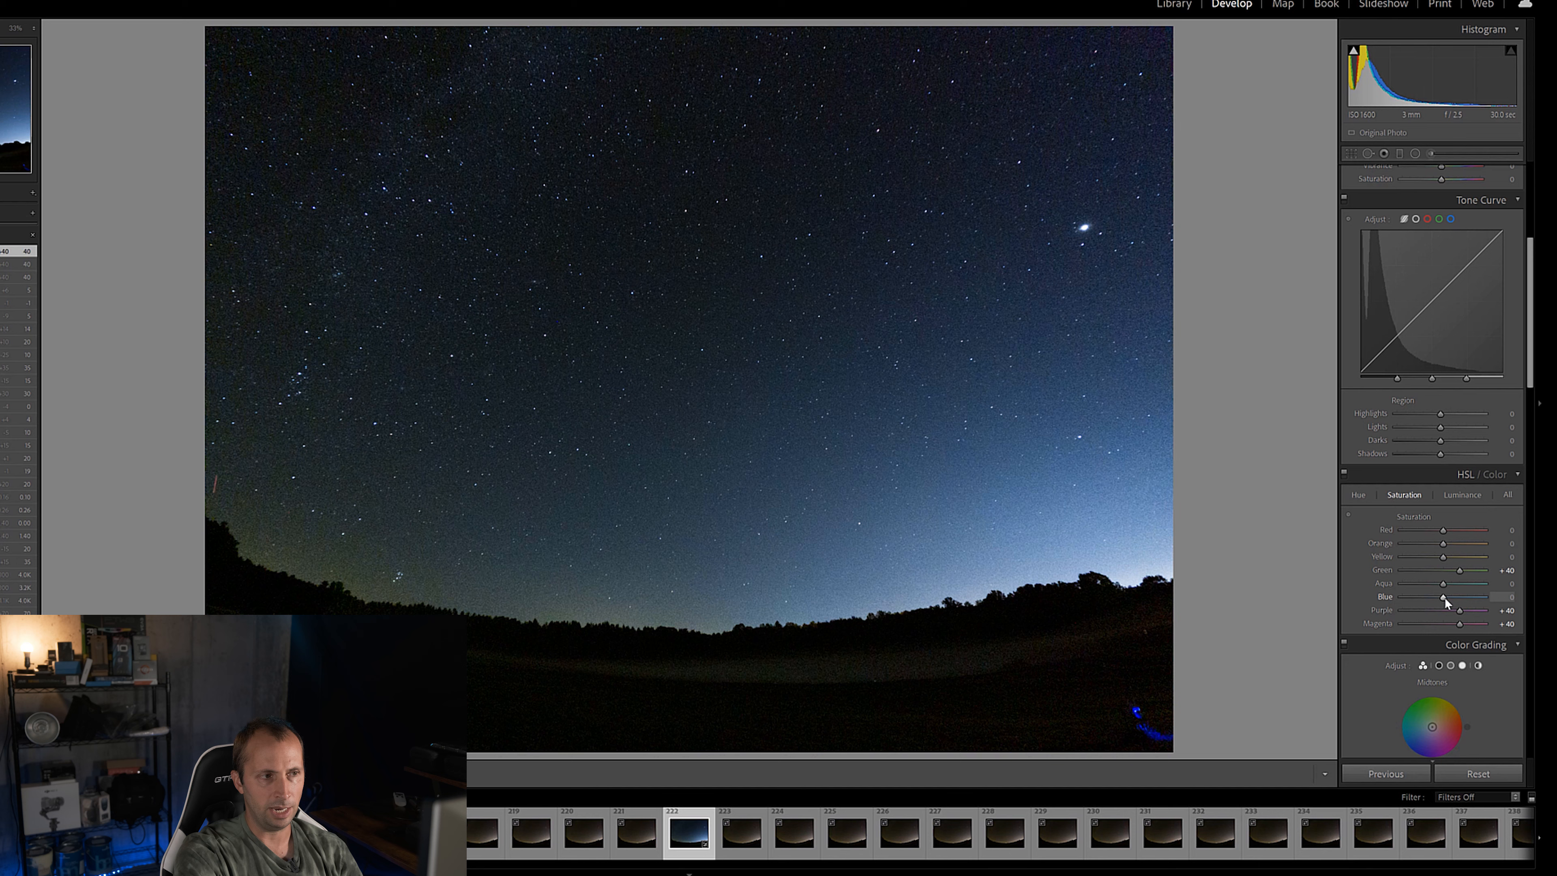
Try the HSL blue saturation at +100 and +46, and set it to +30.
drag(1457, 603, 1520, 608)
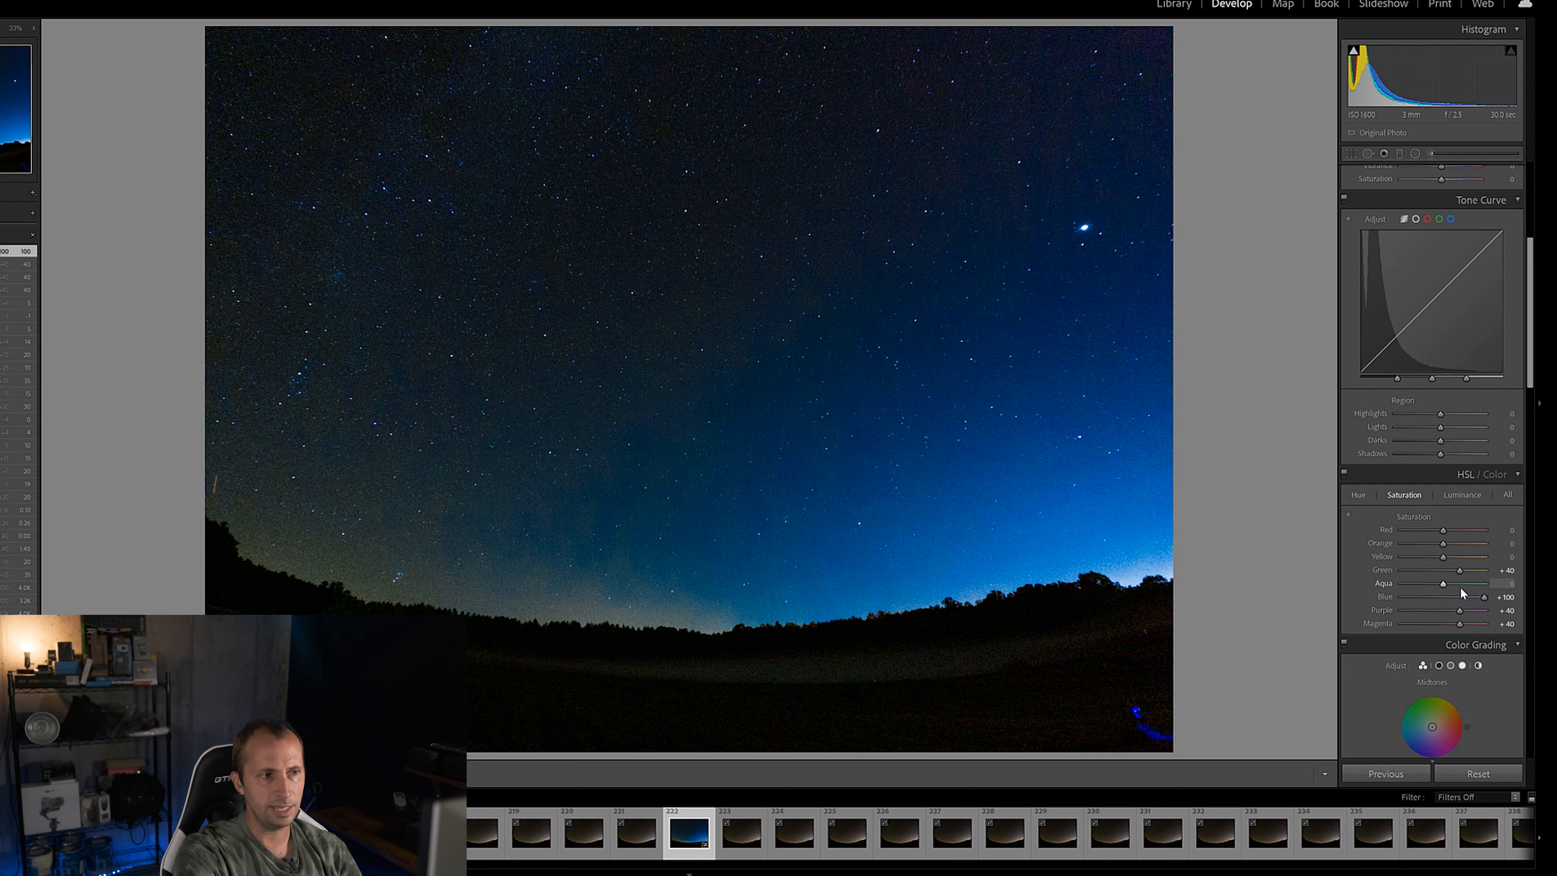
drag(1483, 596, 1463, 597)
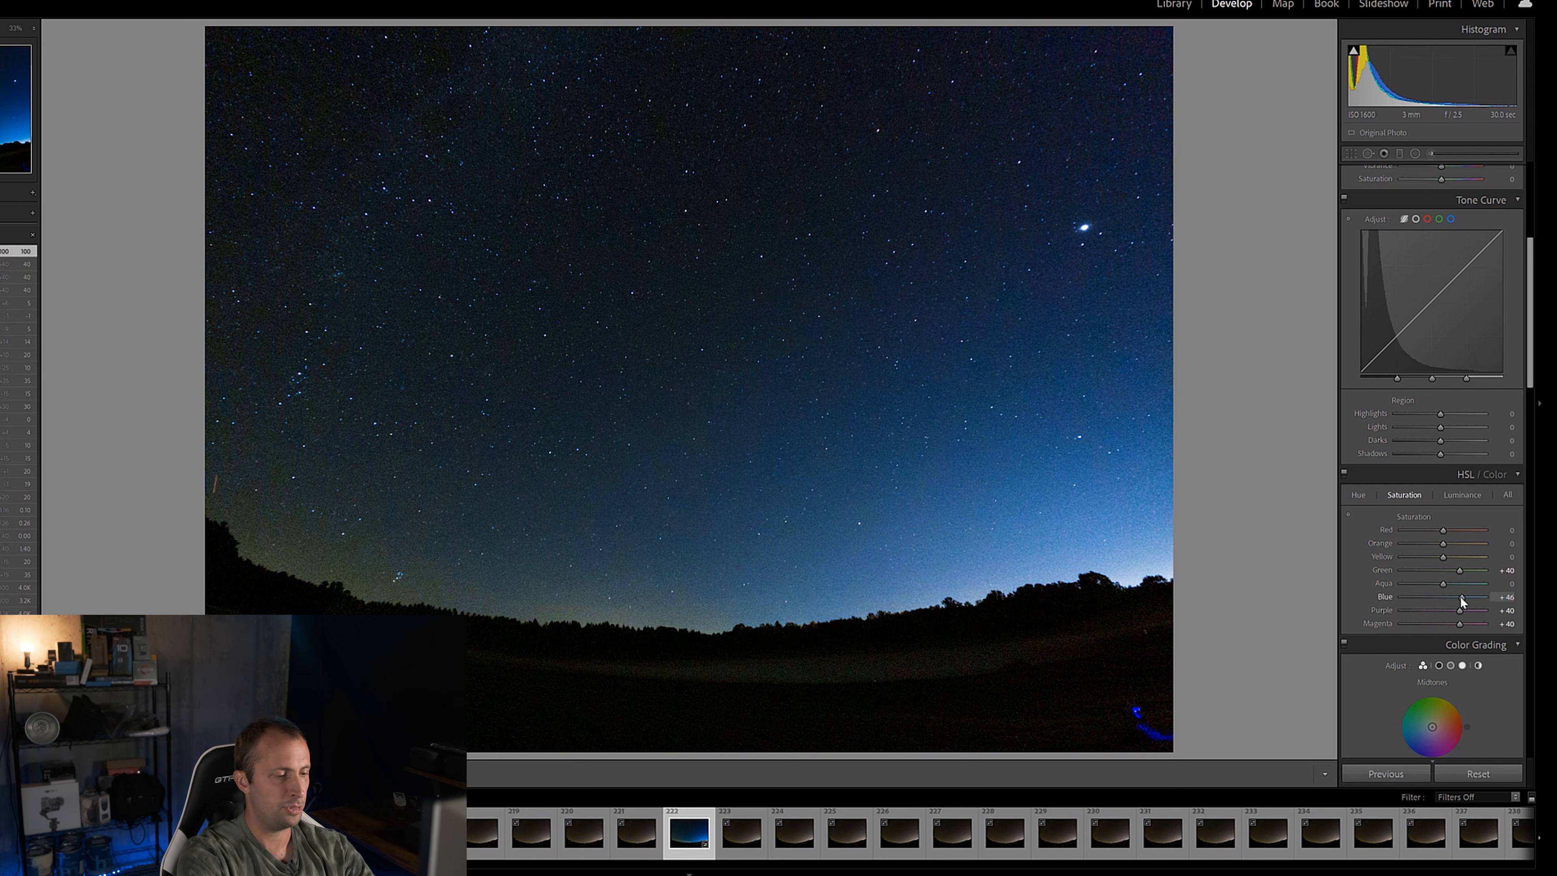
click(1507, 598)
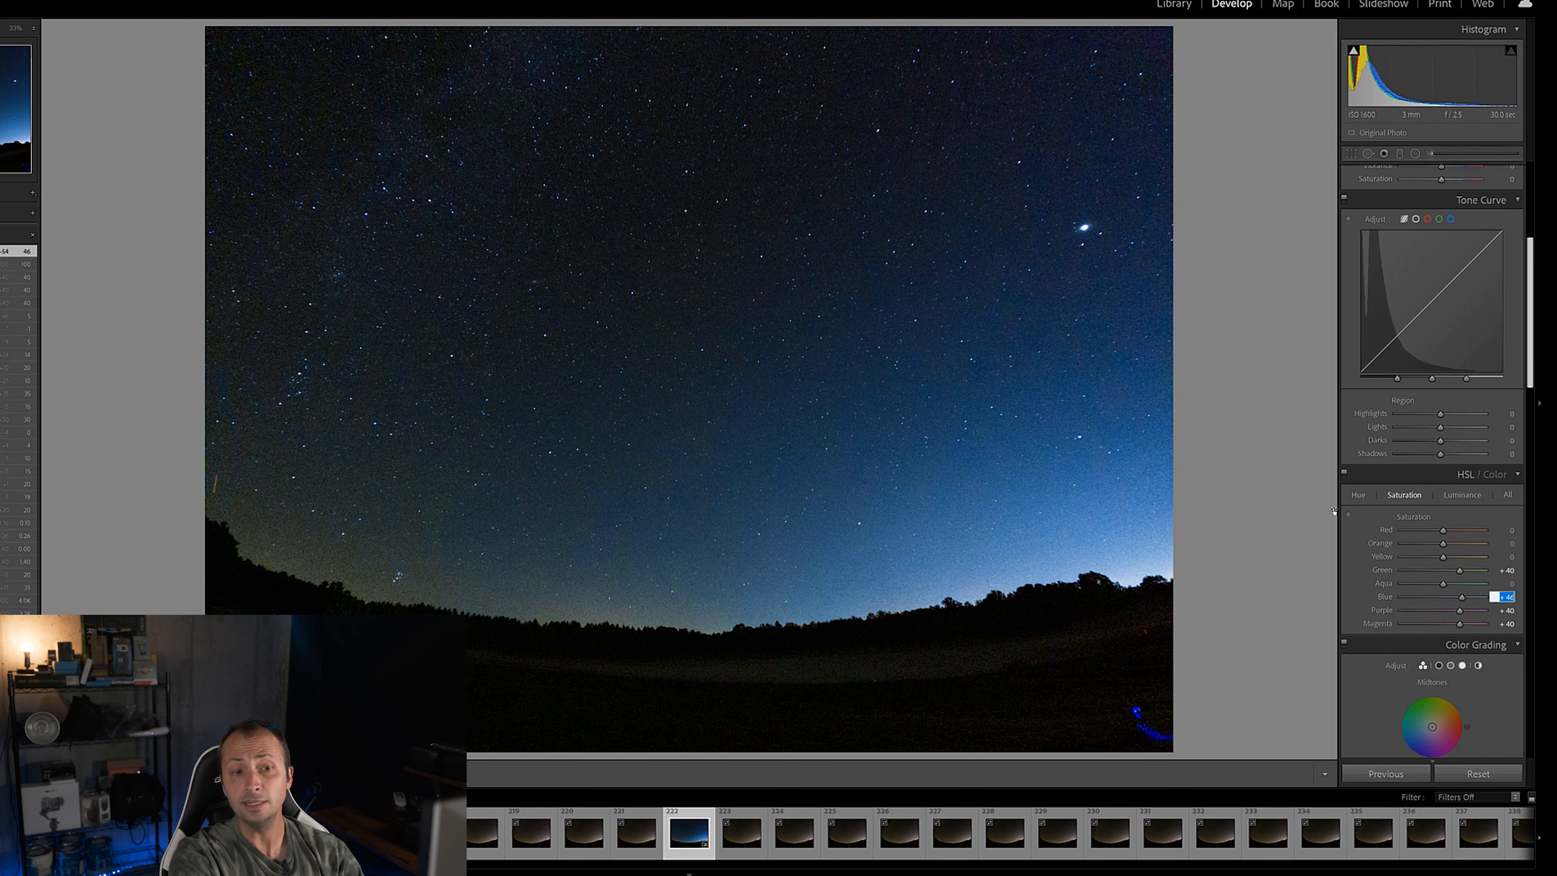
text(30)
key(Return)
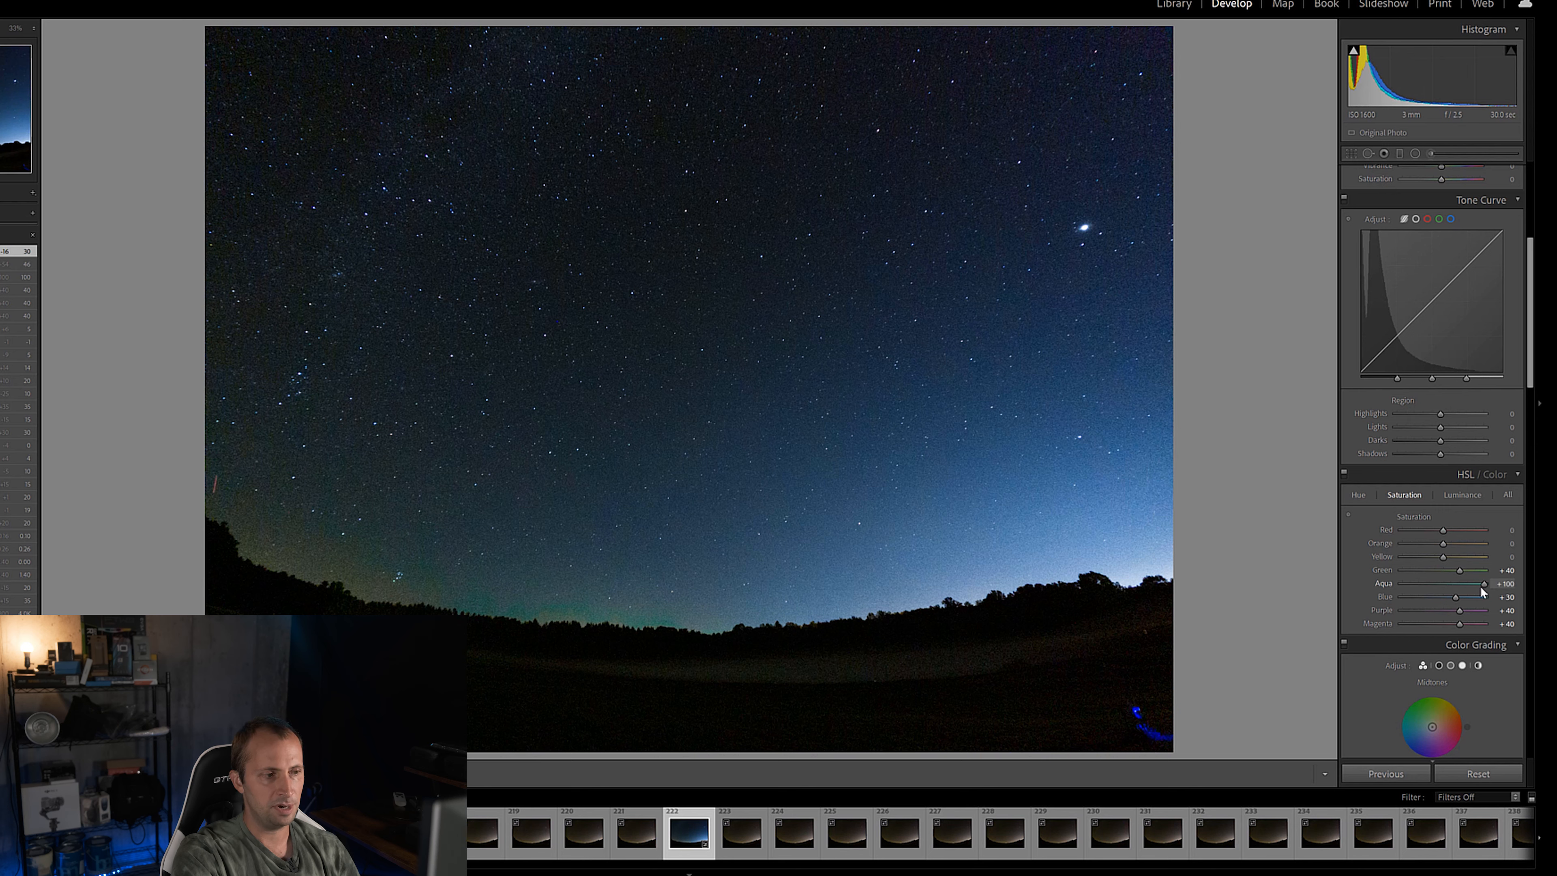
Try the HSL aqua saturation at +100 and set it to +30.
drag(1402, 583, 1484, 583)
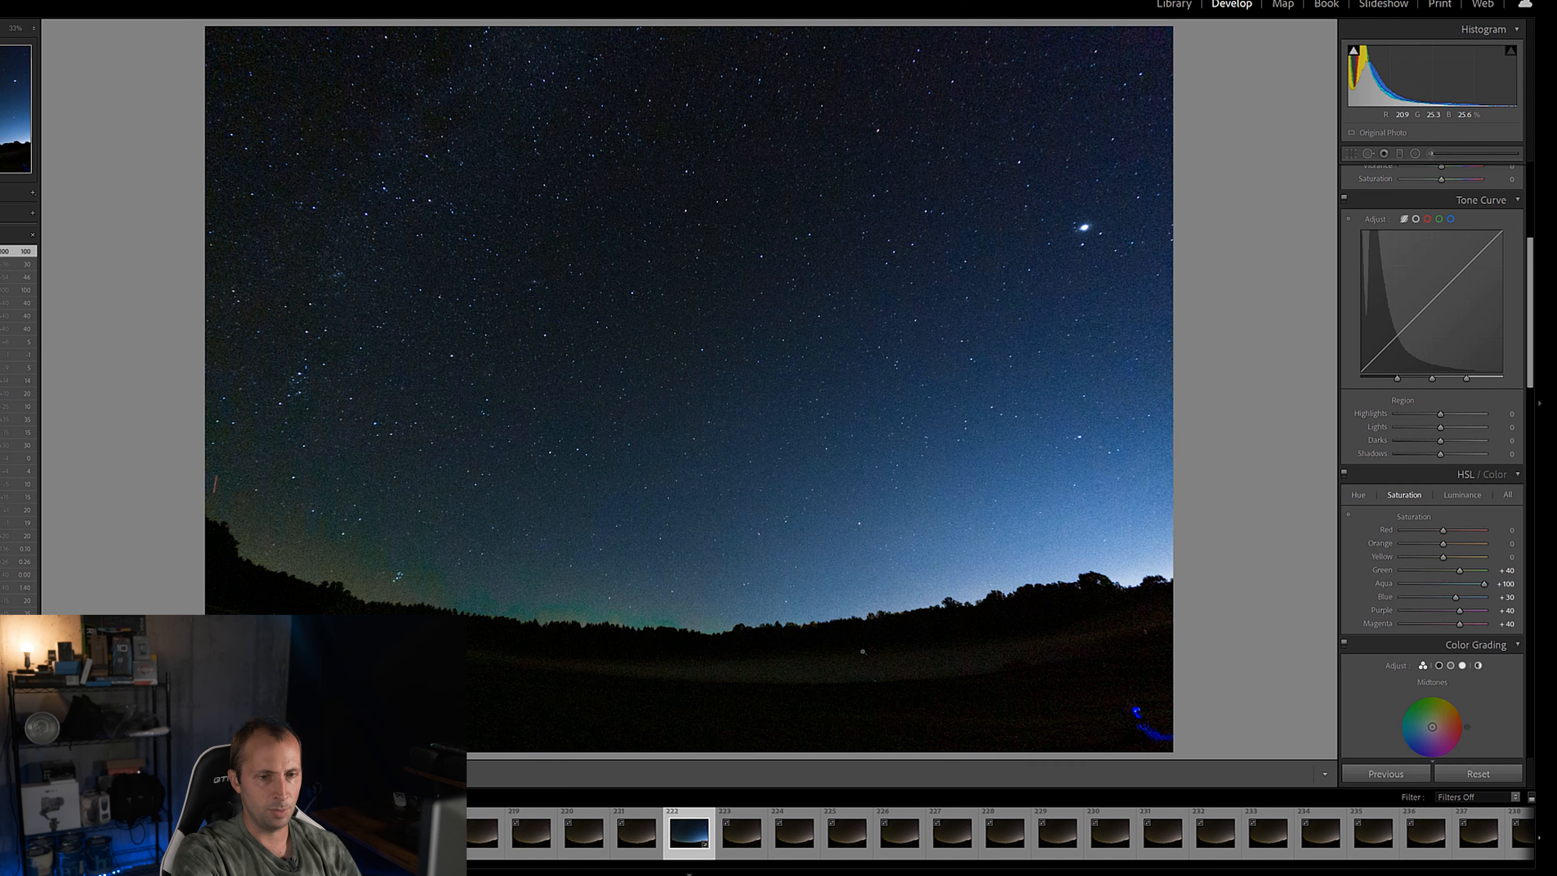
click(1506, 585)
text(30)
key(Return)
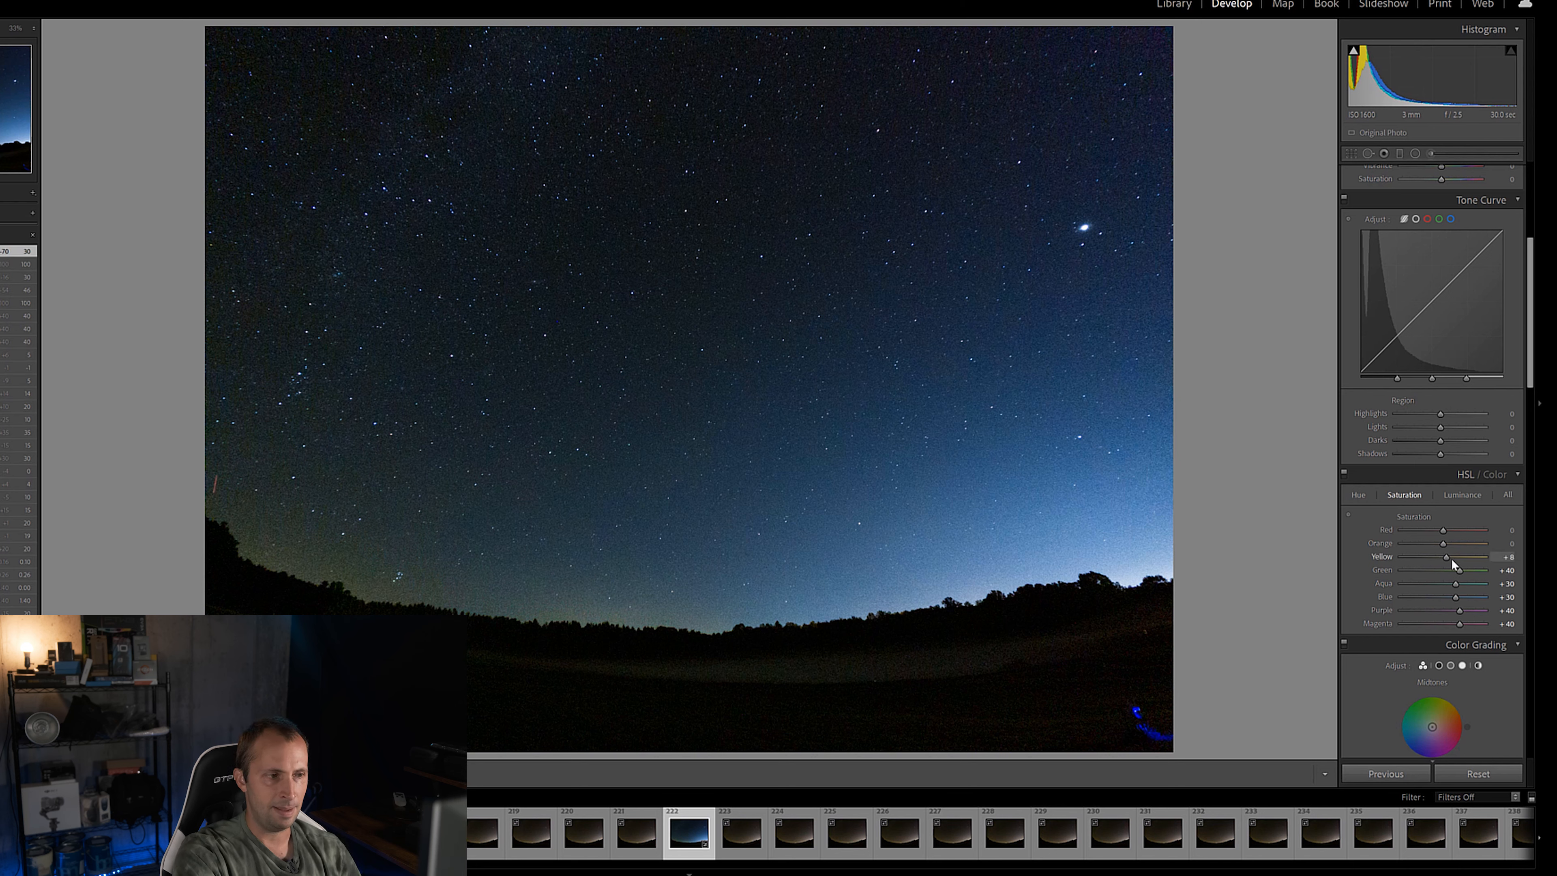
Try HSL yellow saturation values between -48 and +100.
drag(1470, 564, 1515, 565)
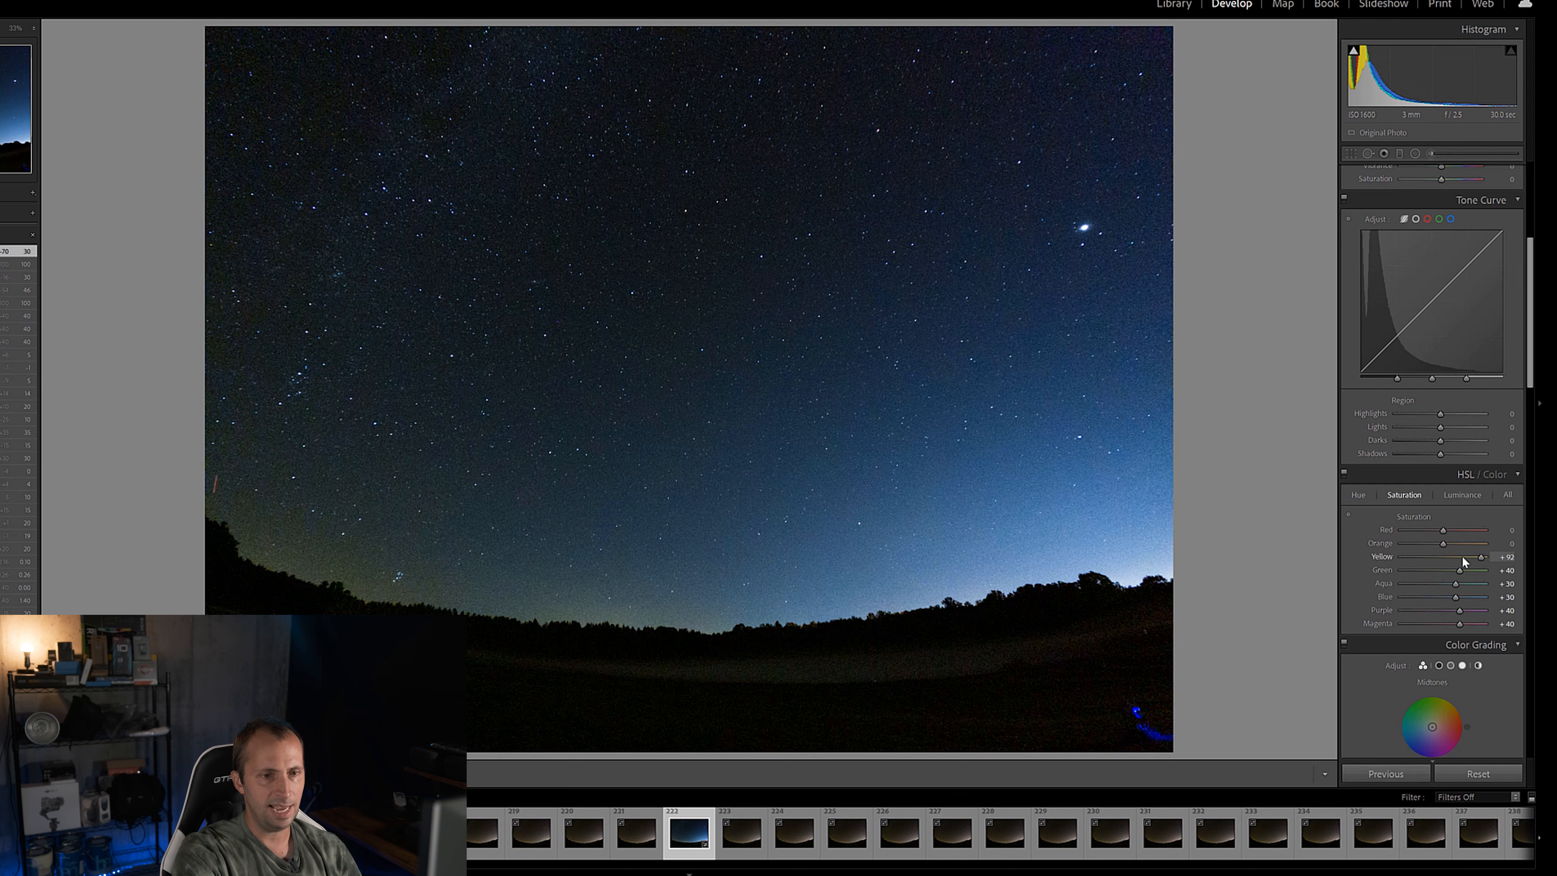
drag(1412, 548, 1344, 536)
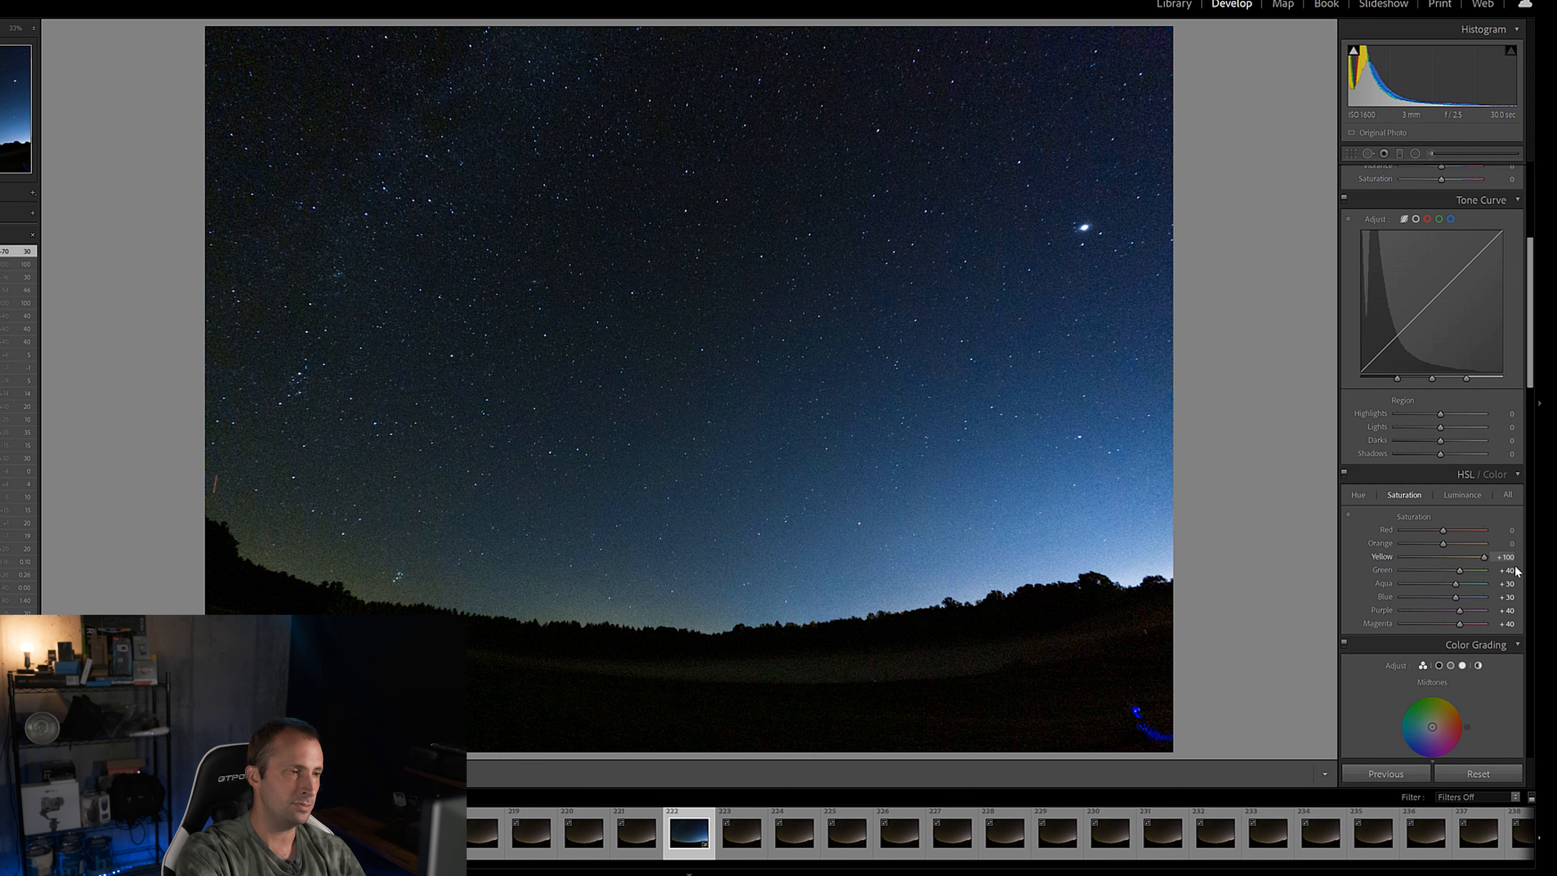
drag(1526, 576, 1338, 579)
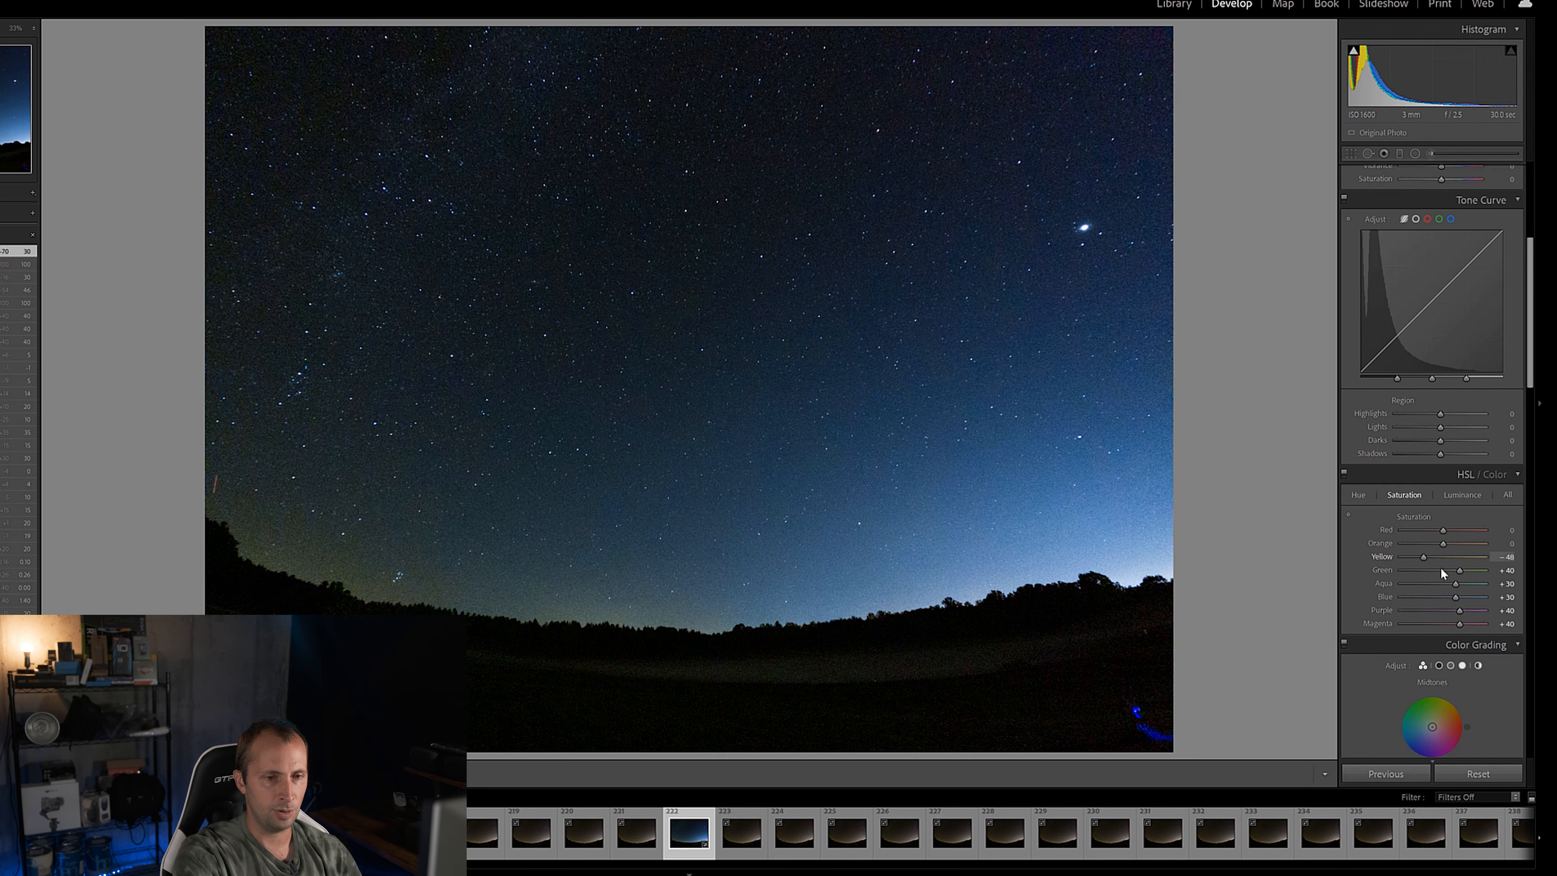
Set the luminance noise reduction to 100, with its detail at 100 and its contrast at 70.
drag(1529, 374, 1521, 555)
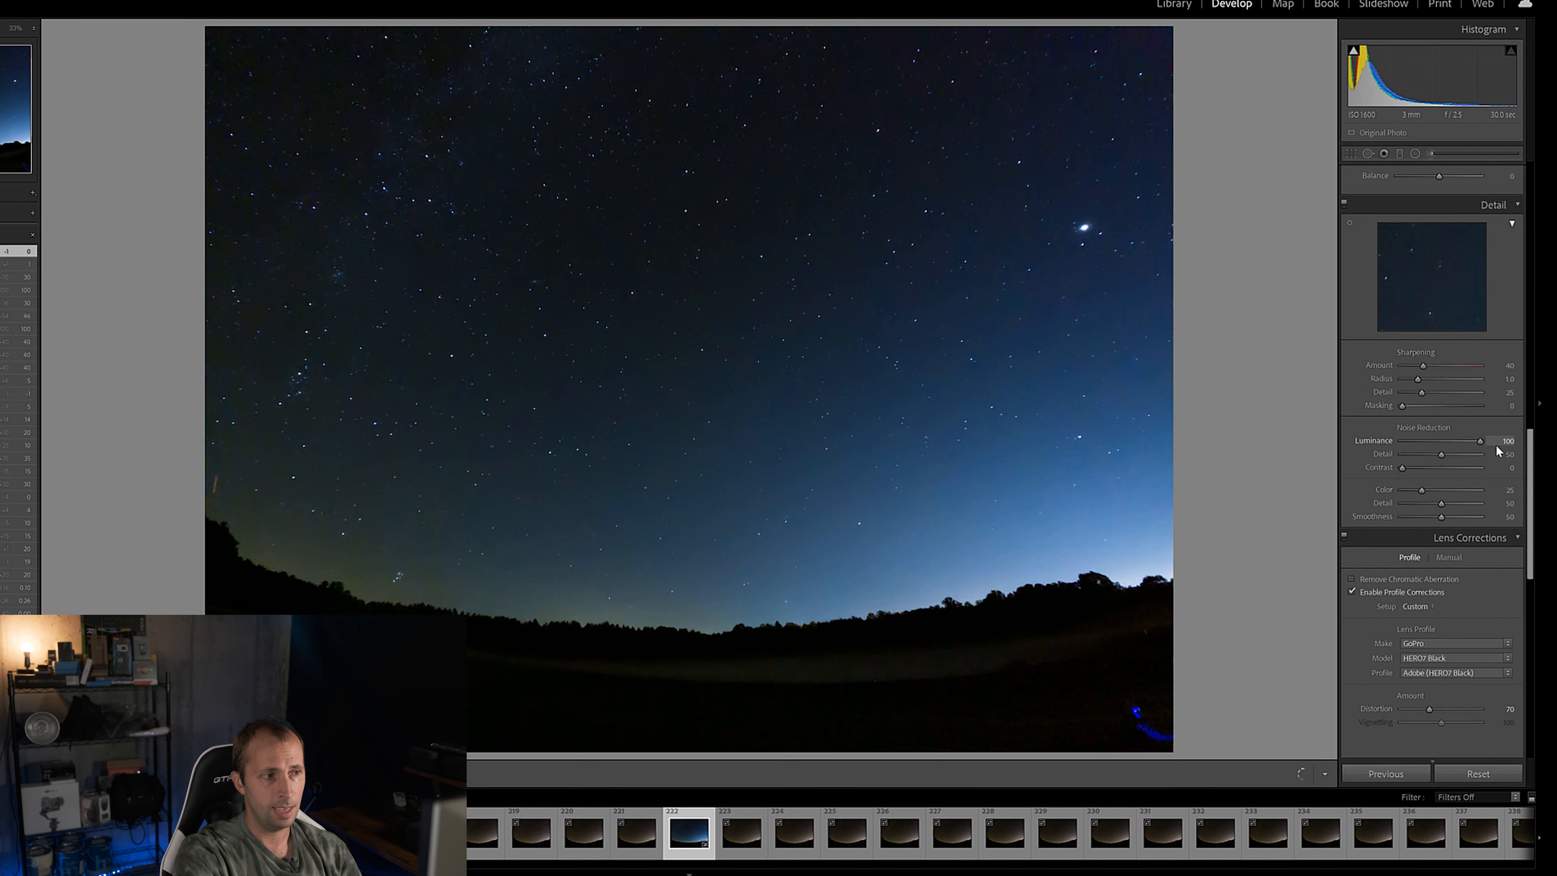
key(Return)
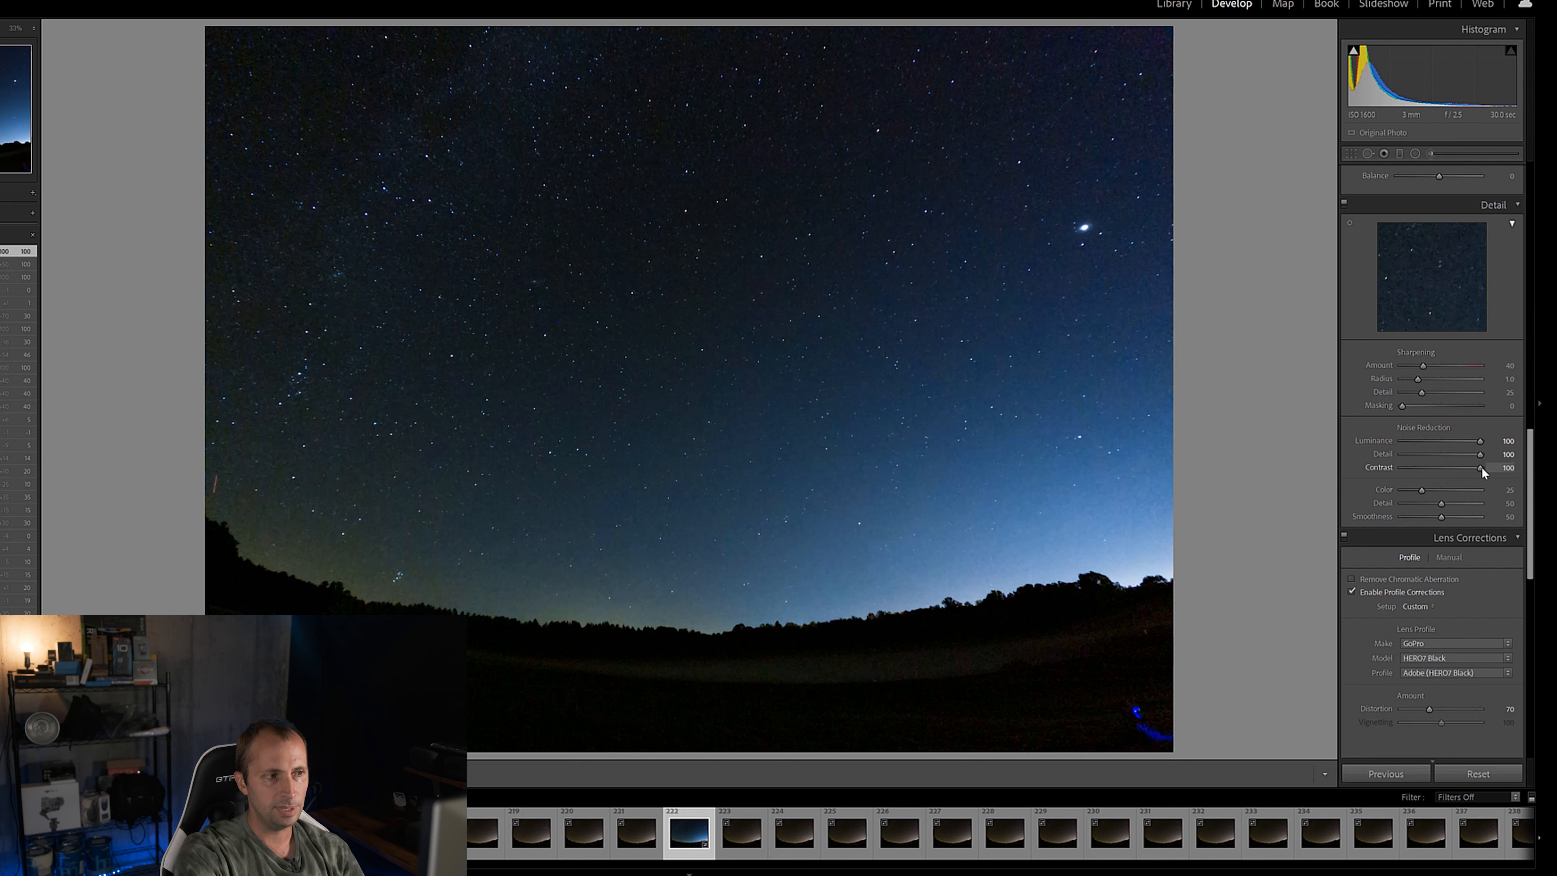
drag(1459, 470, 1451, 470)
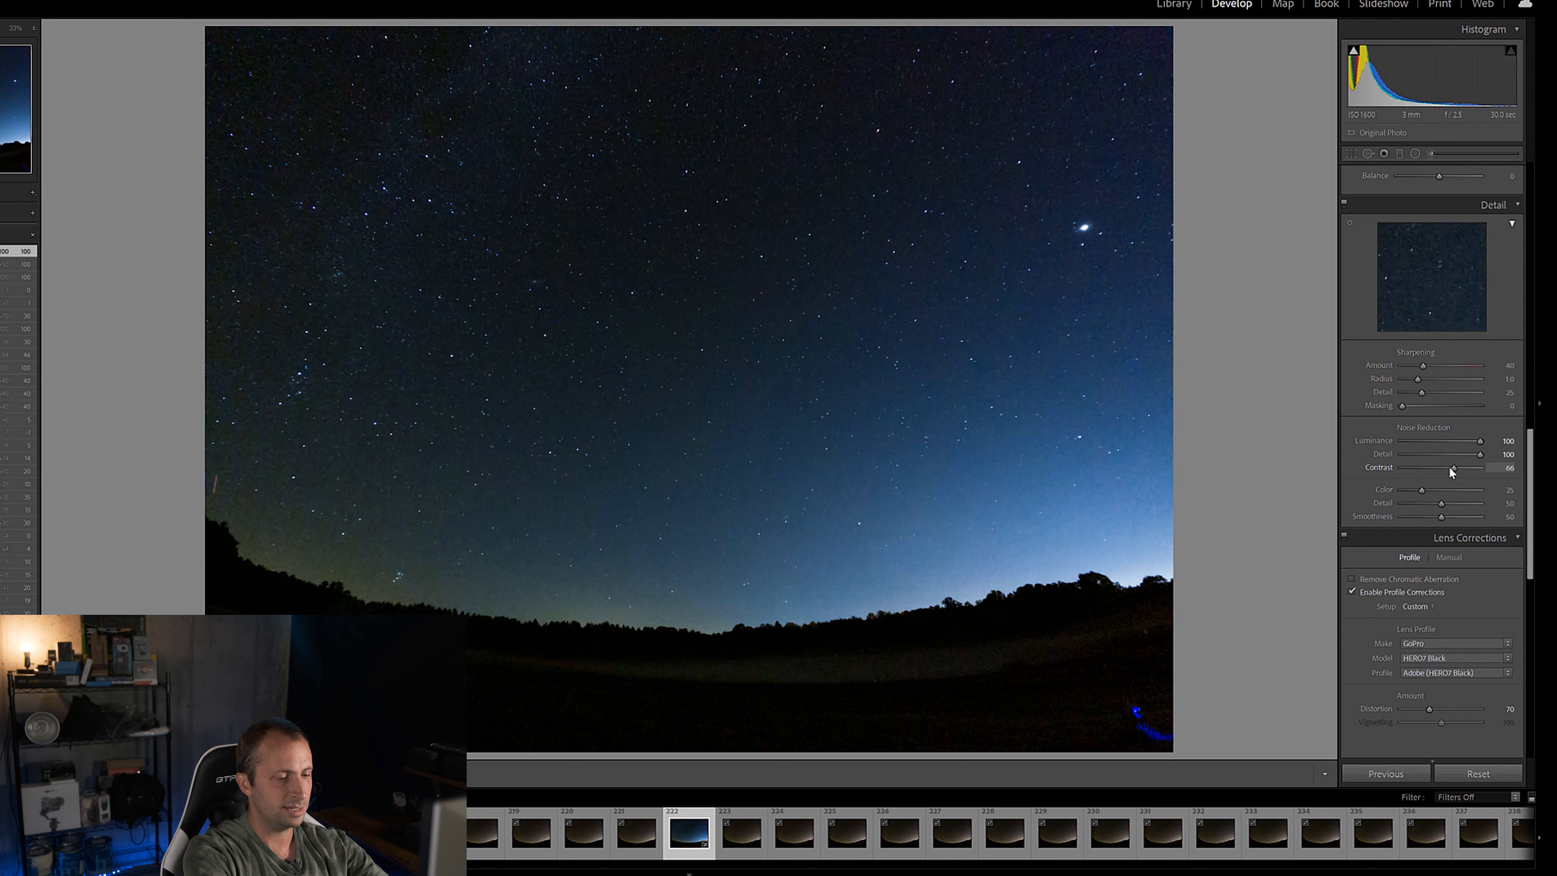
click(1500, 468)
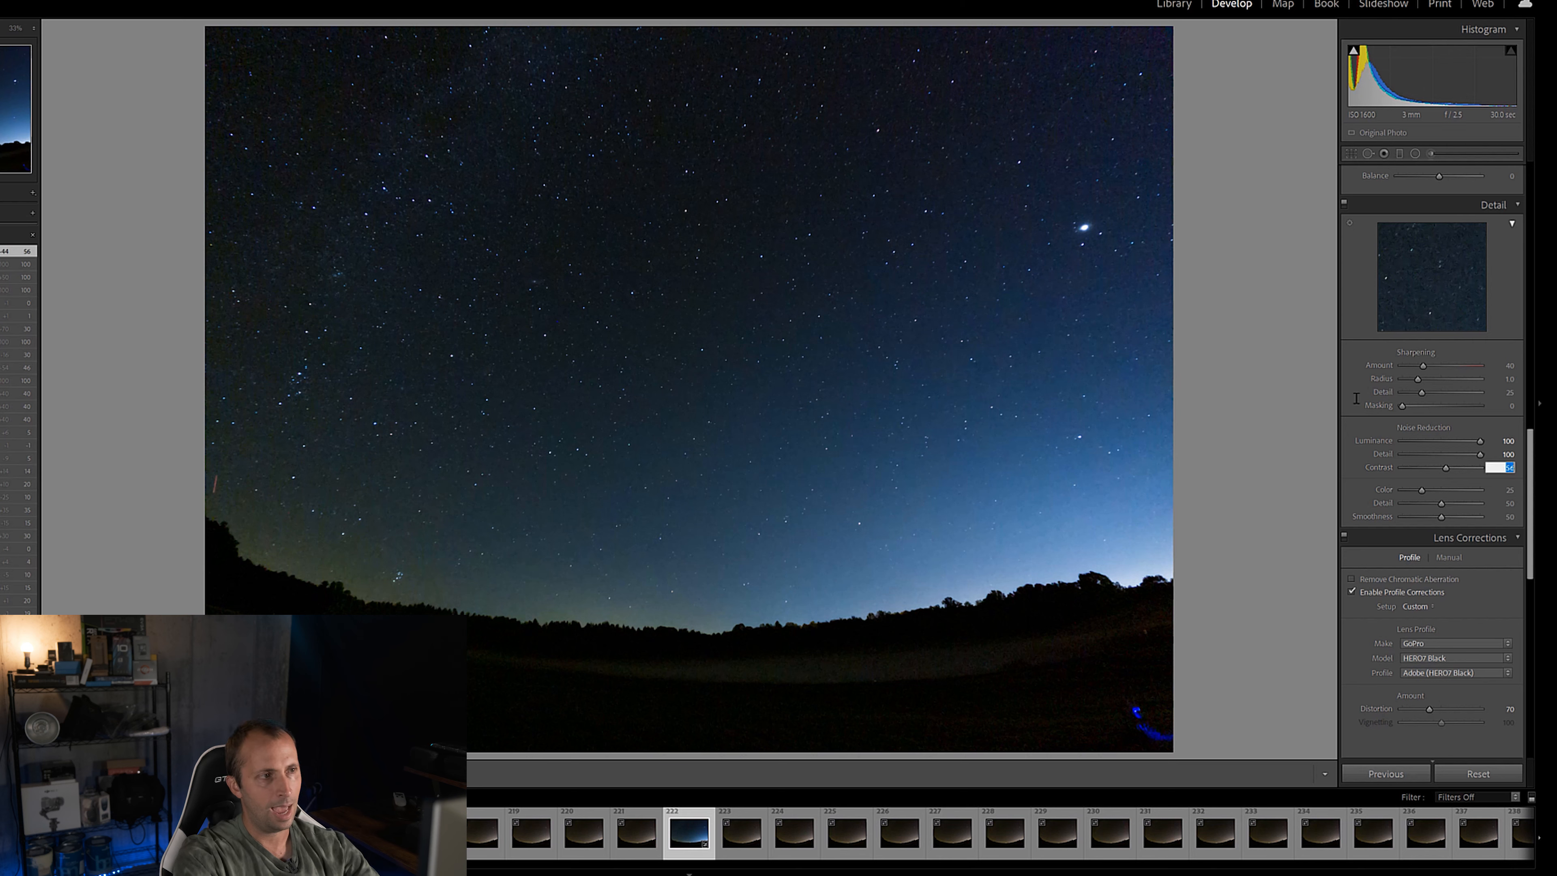
text(70)
key(Return)
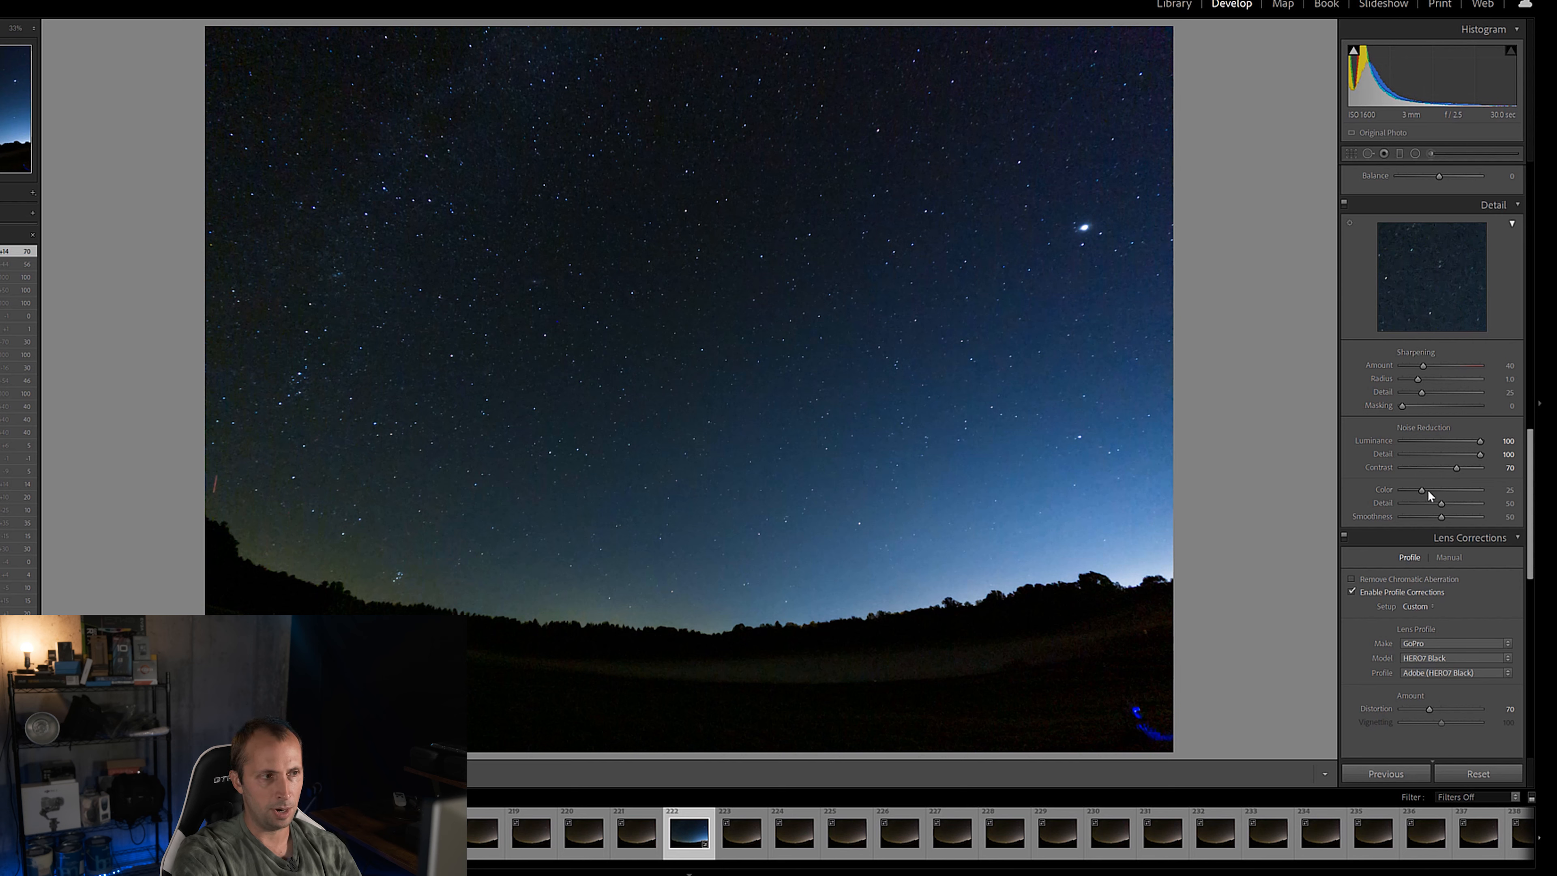
Set the color noise reduction, its detail and its smoothness to 100 each, trying lower detail values.
drag(1527, 500, 1532, 502)
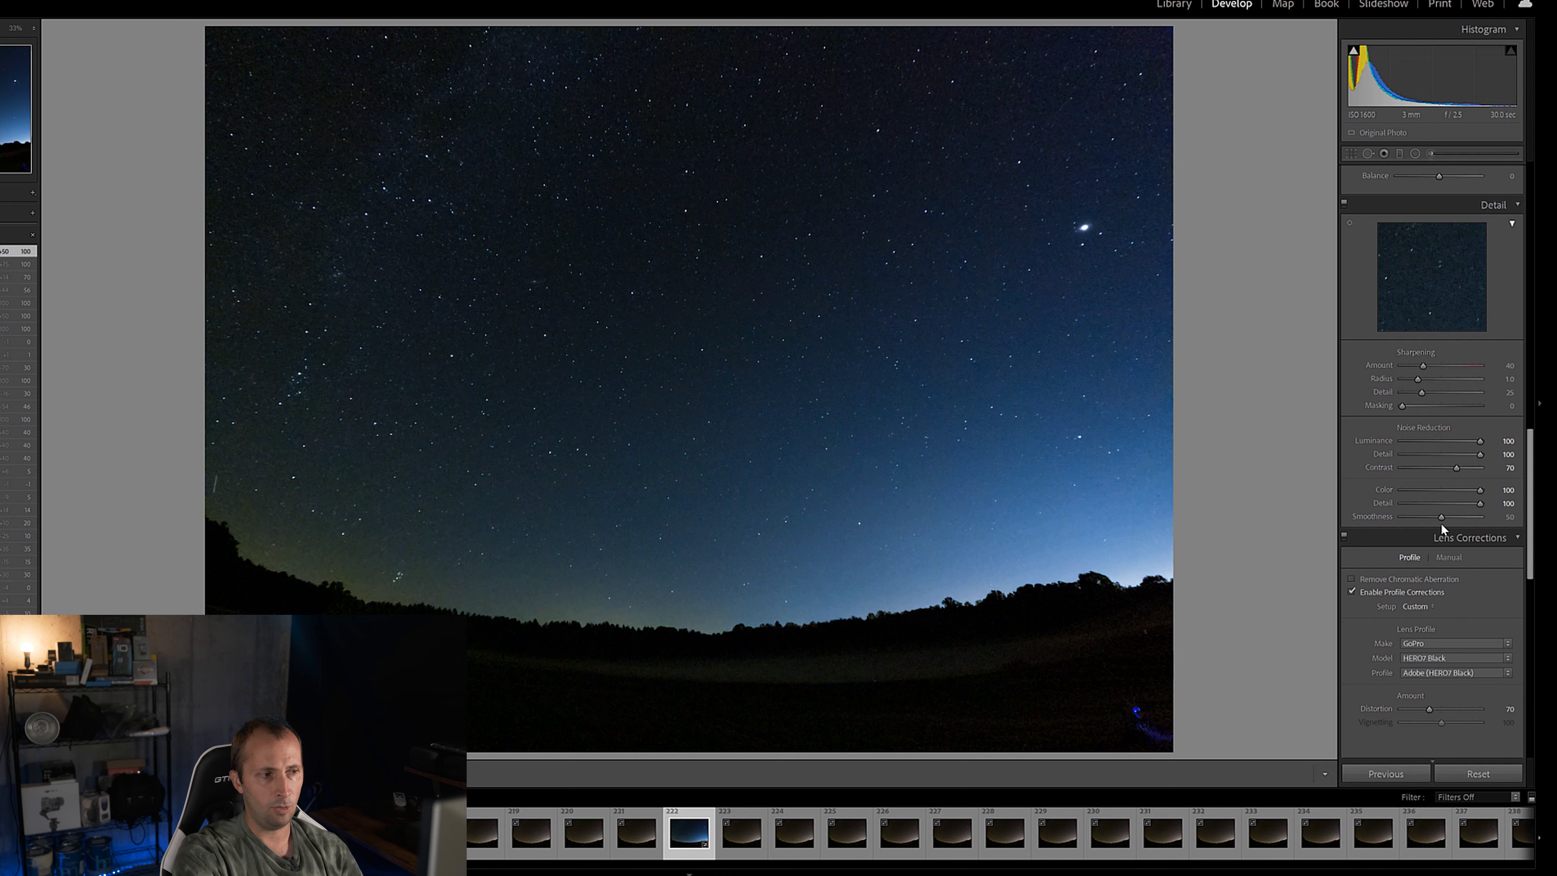
drag(1445, 515, 1474, 517)
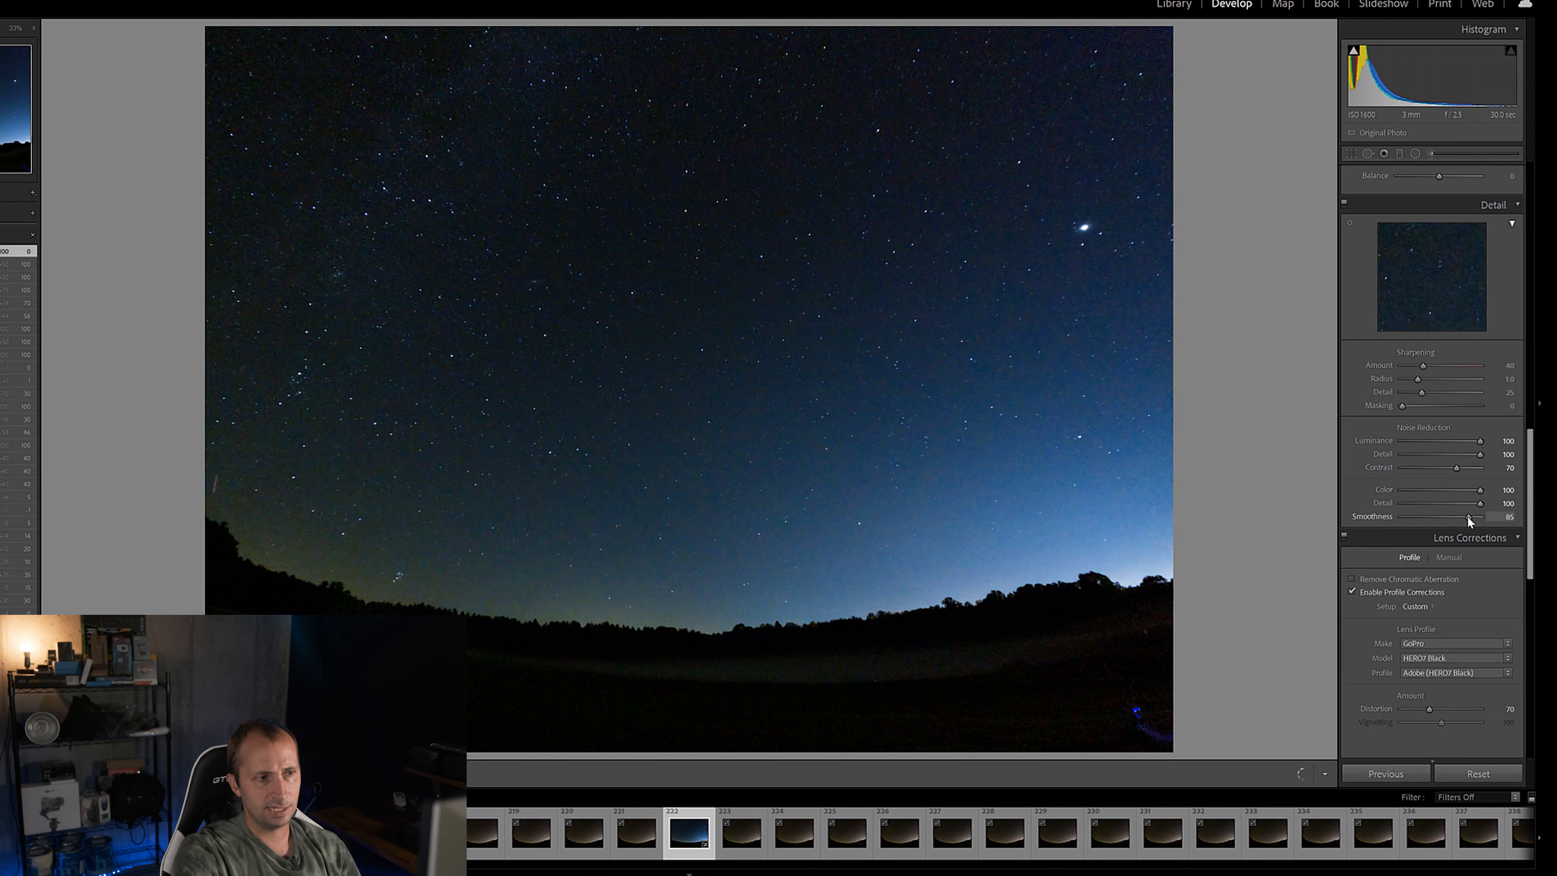
drag(1467, 516, 1514, 516)
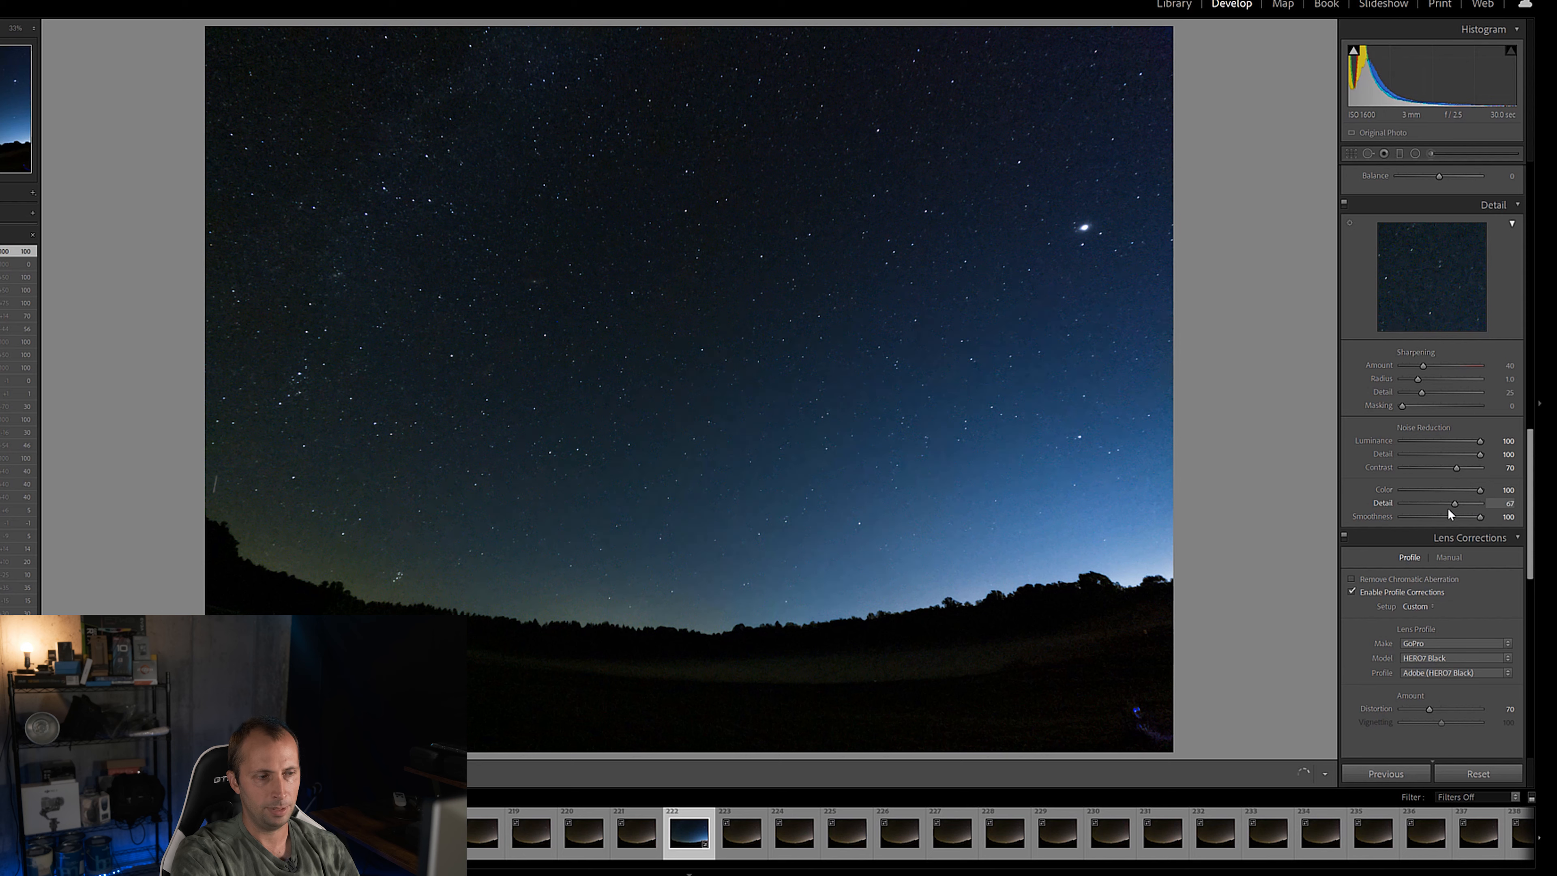
drag(1400, 505, 1414, 506)
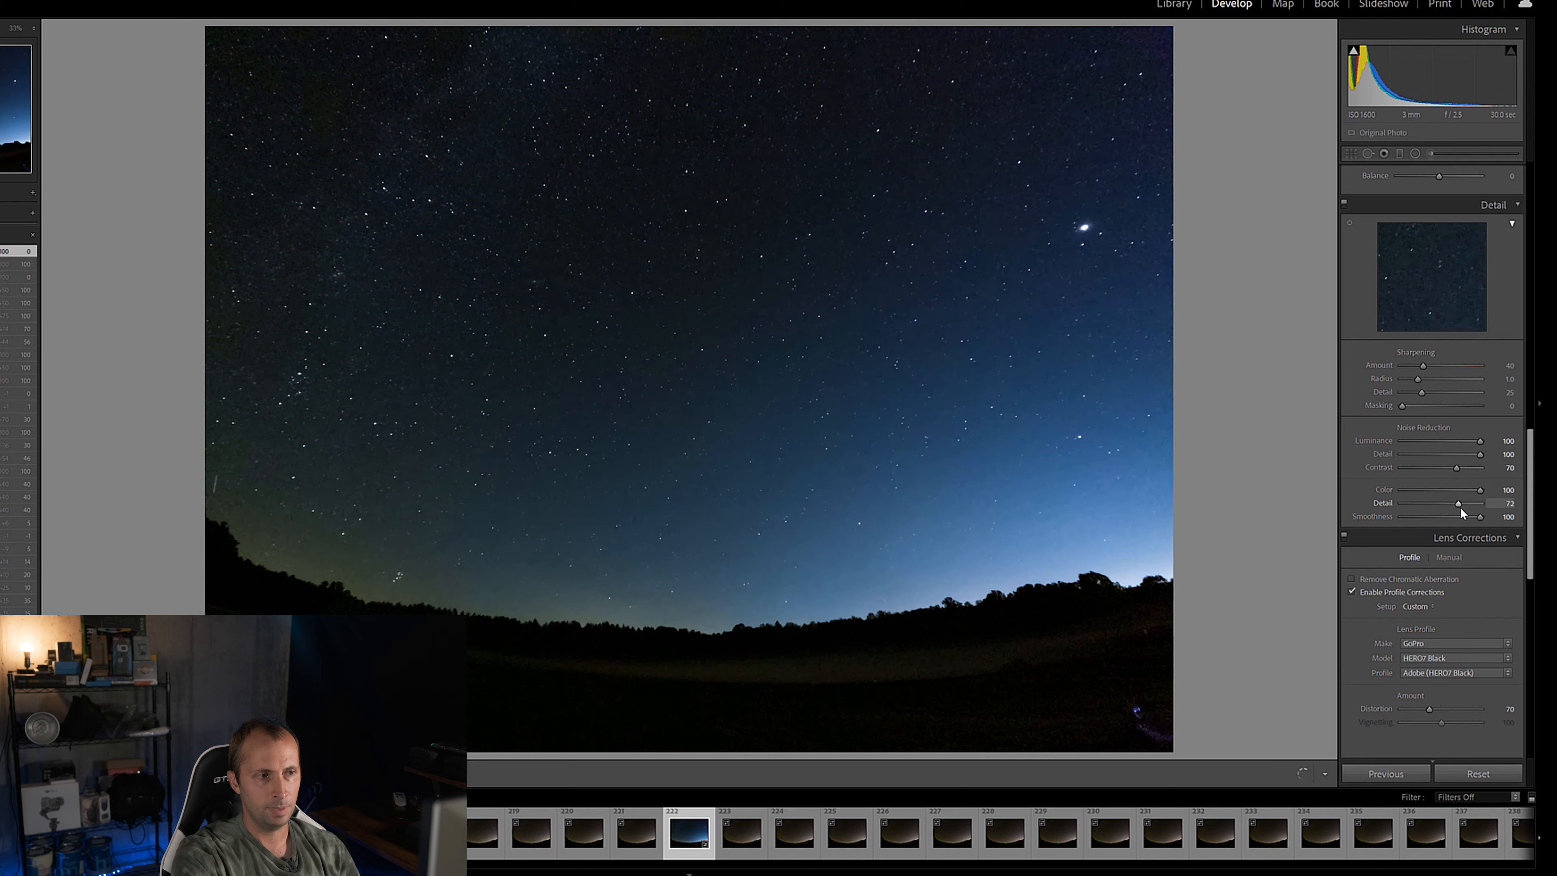
drag(1482, 510, 1489, 508)
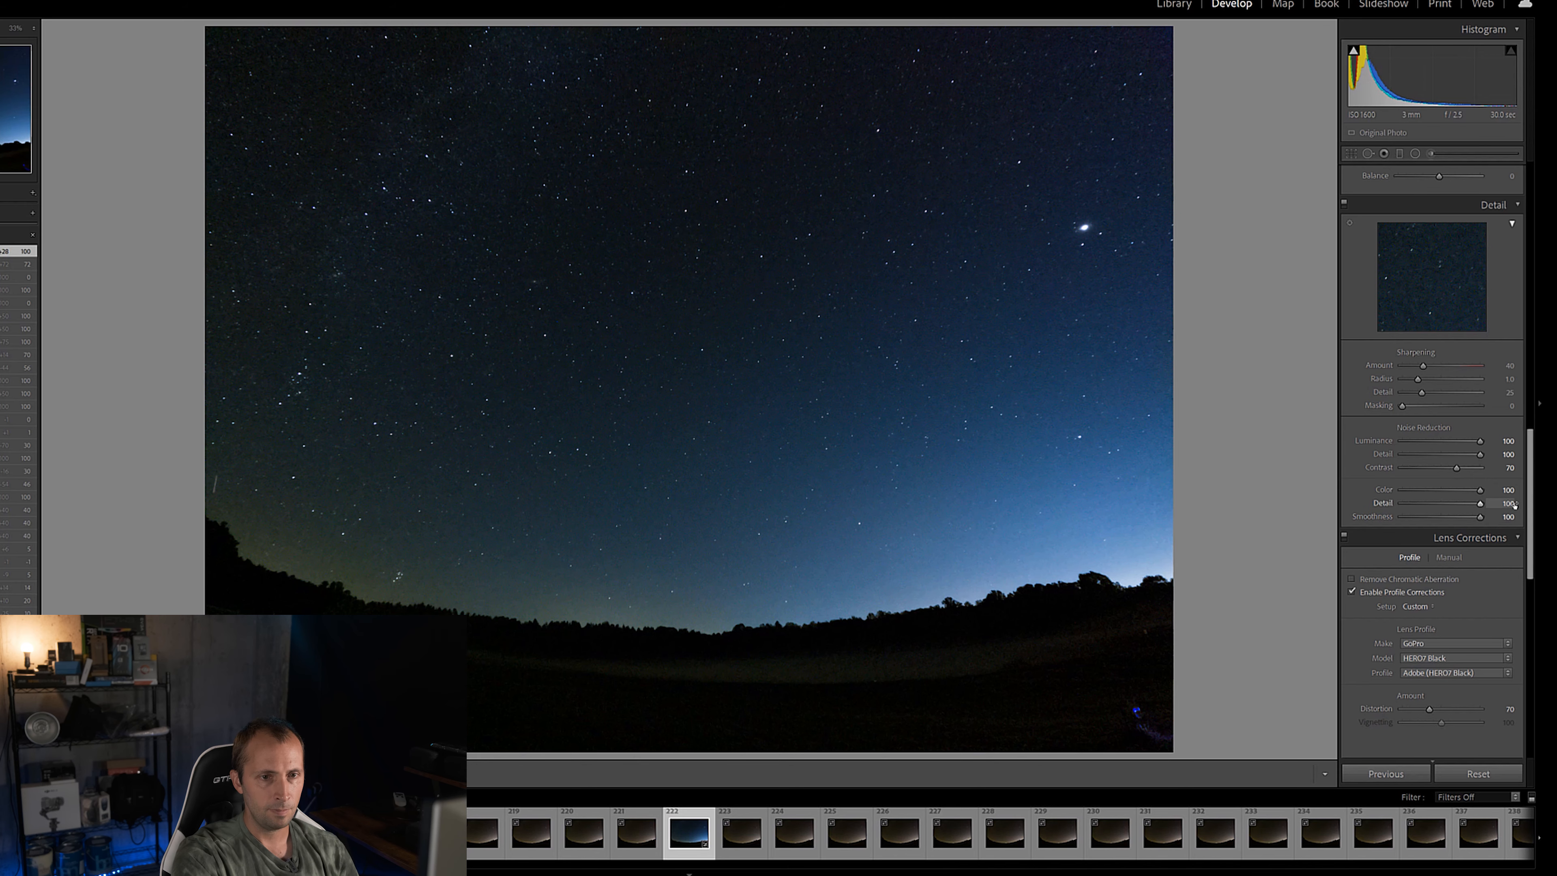
Look through the remaining Transform, Effects and Calibration settings.
click(1536, 540)
click(1537, 540)
scroll(1505, 590, down, 5)
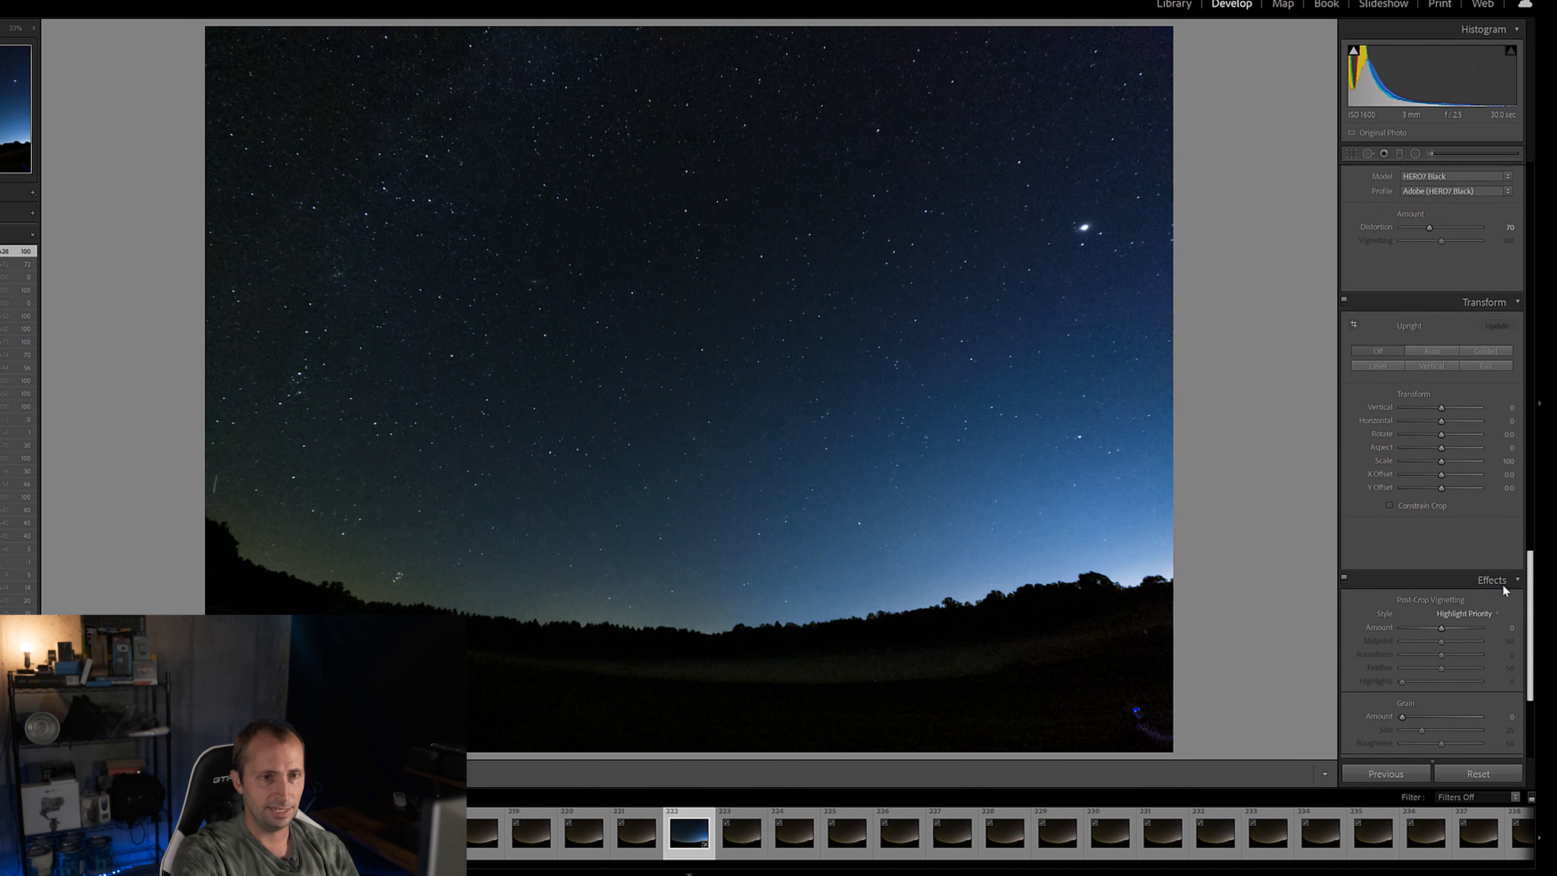
scroll(1505, 590, down, 4)
scroll(1540, 261, up, 10)
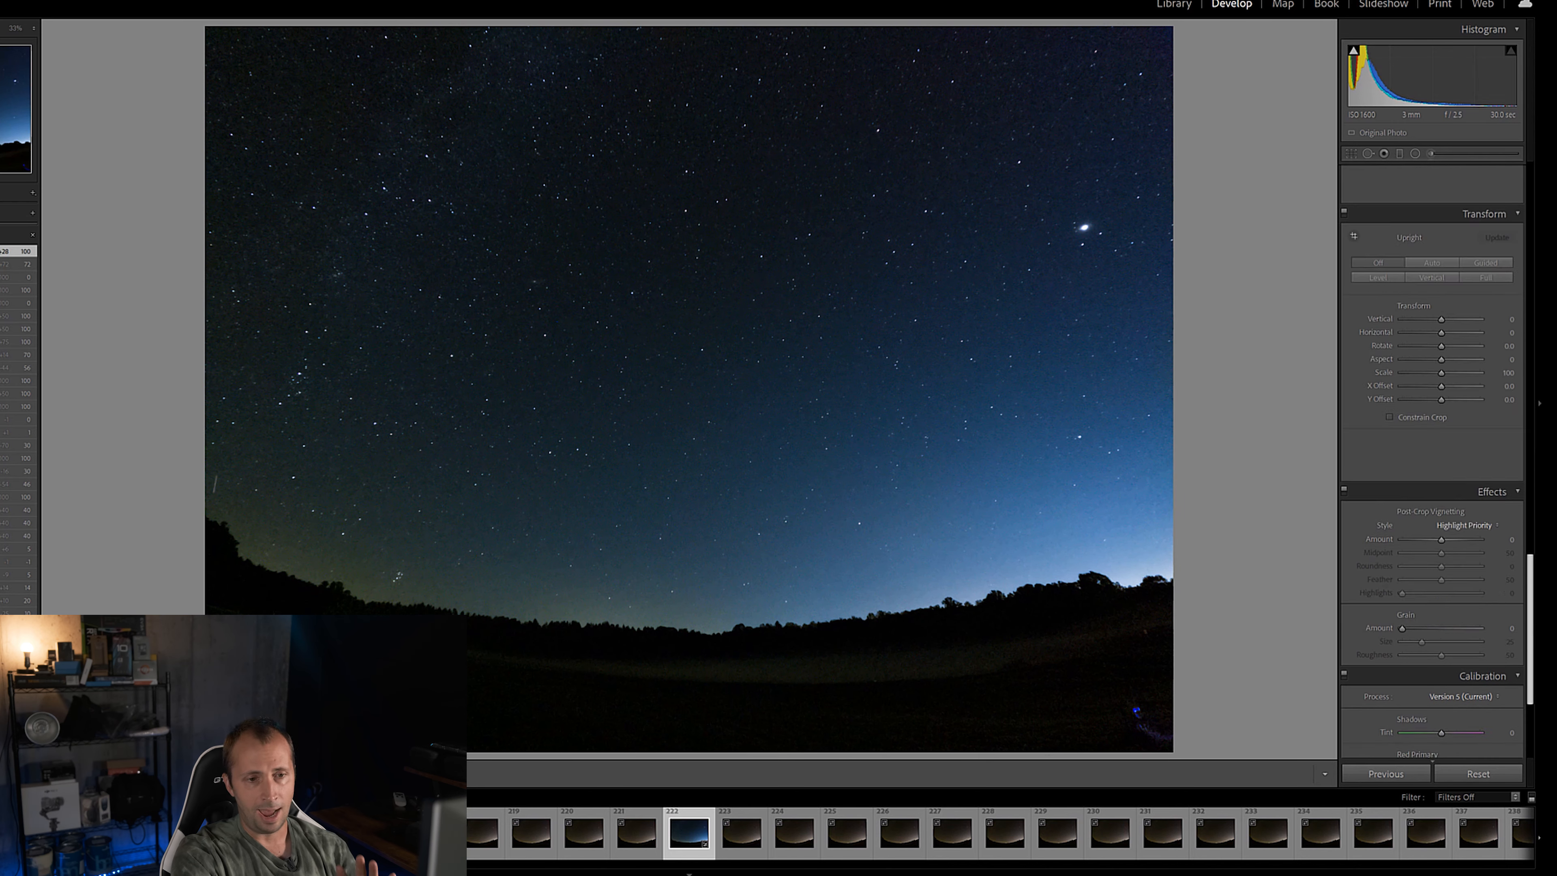
click(1541, 177)
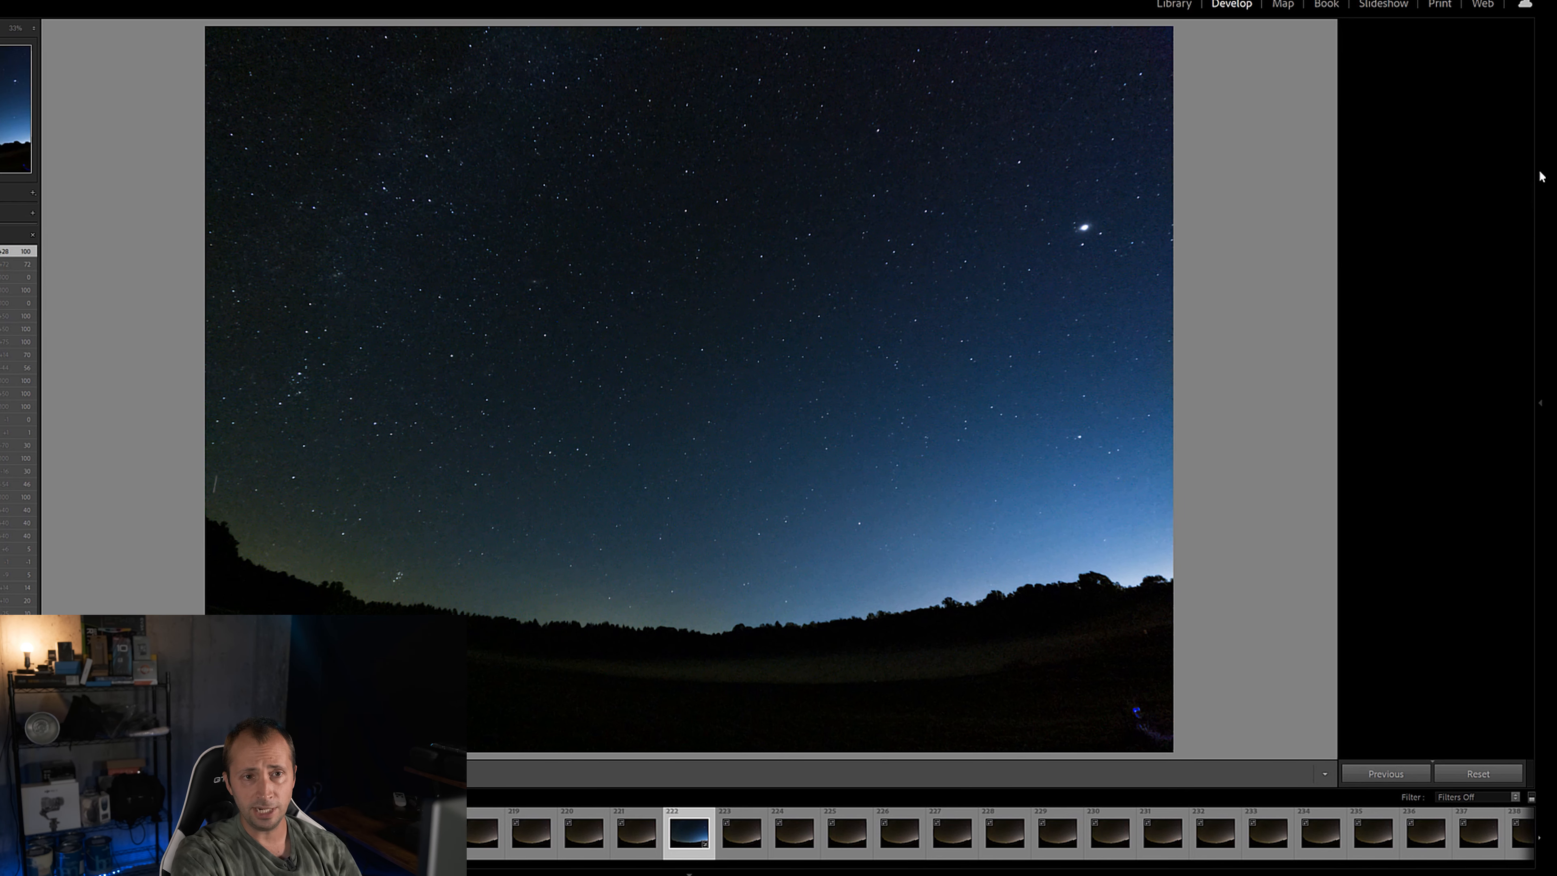
click(1544, 432)
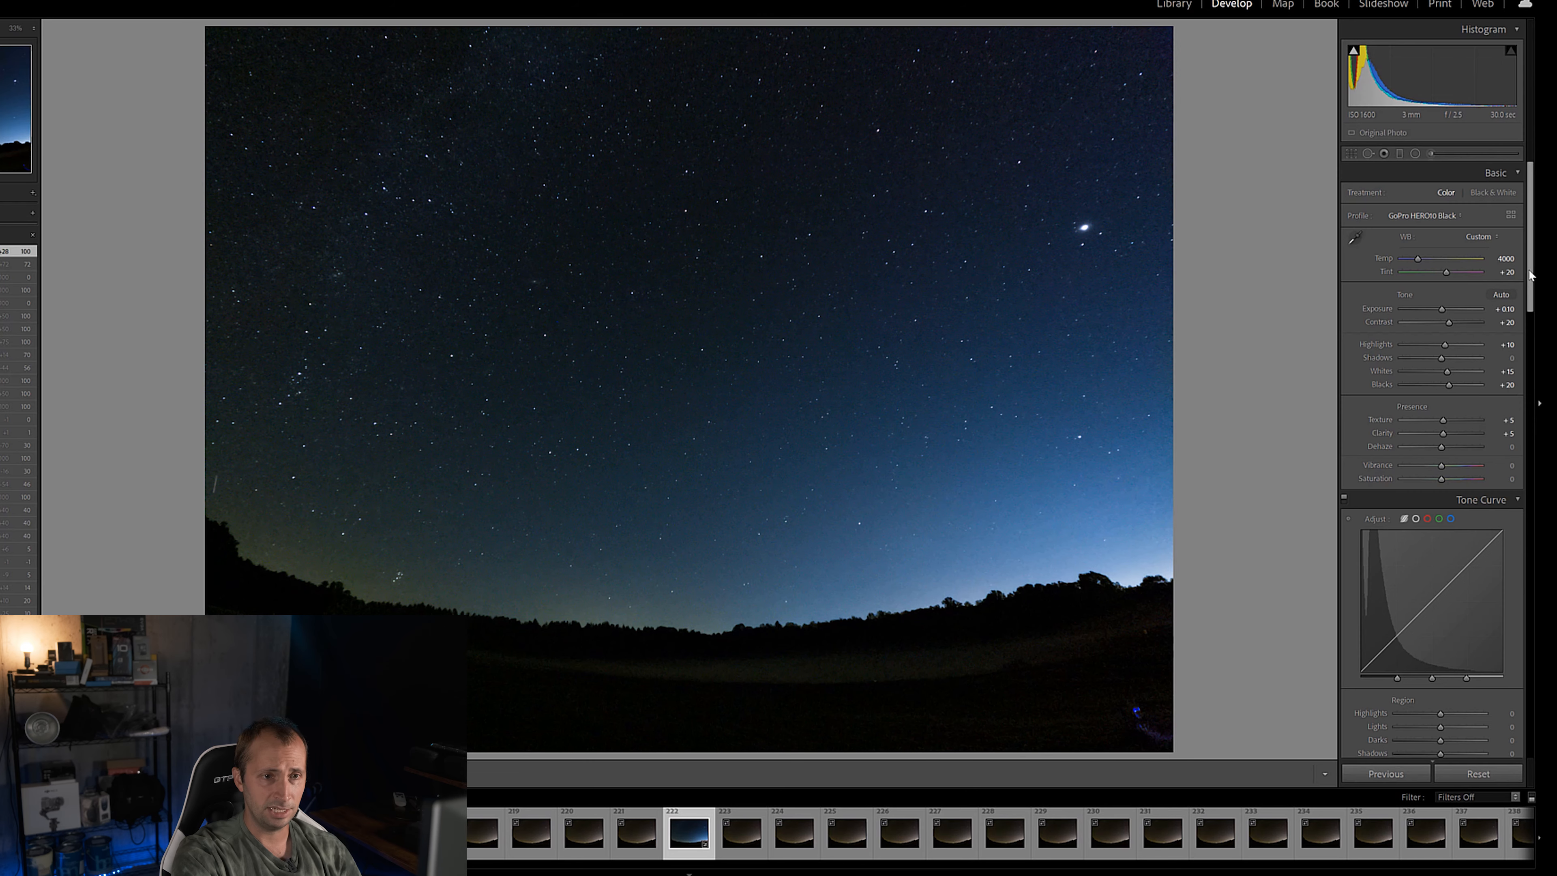
Try the tone curve lights at +100 and +41, and reset them to 0.
drag(1530, 285, 1535, 344)
scroll(1536, 348, down, 4)
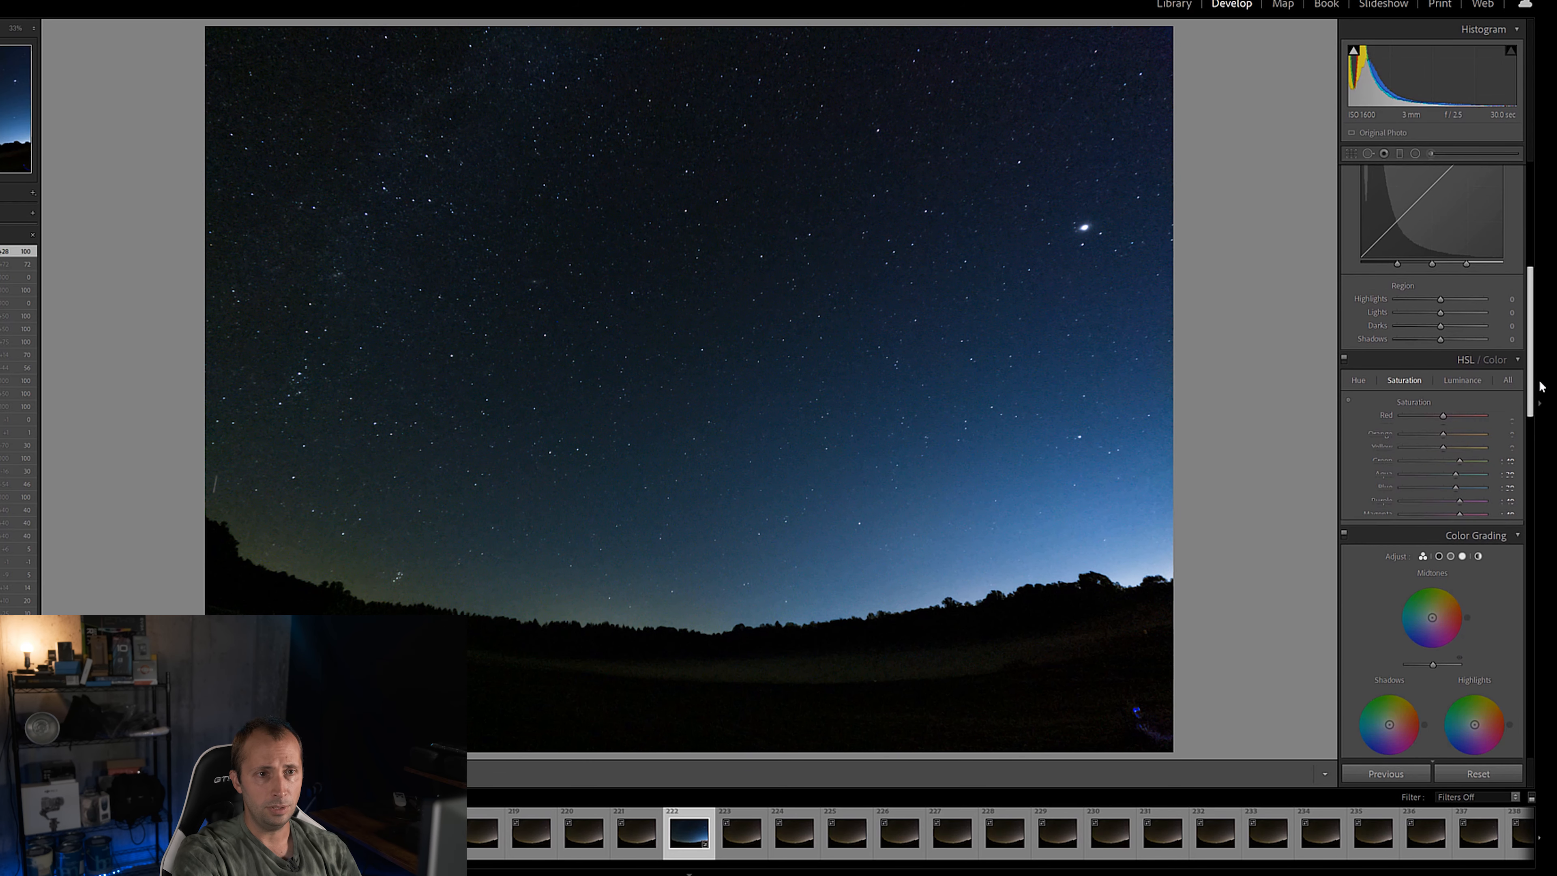
drag(1529, 350, 1530, 309)
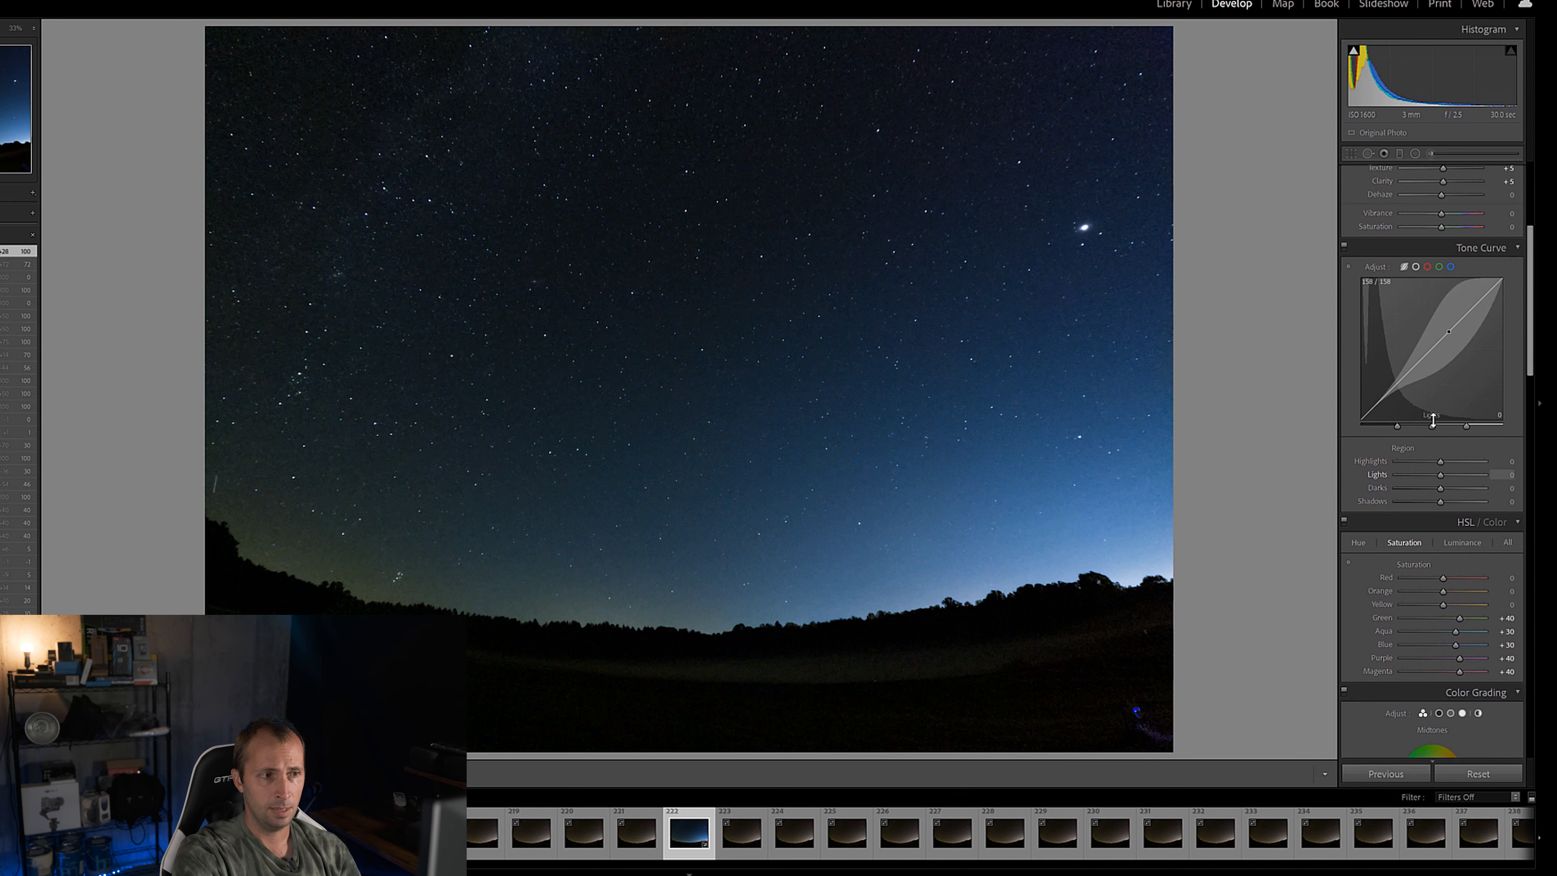
drag(1441, 462, 1486, 478)
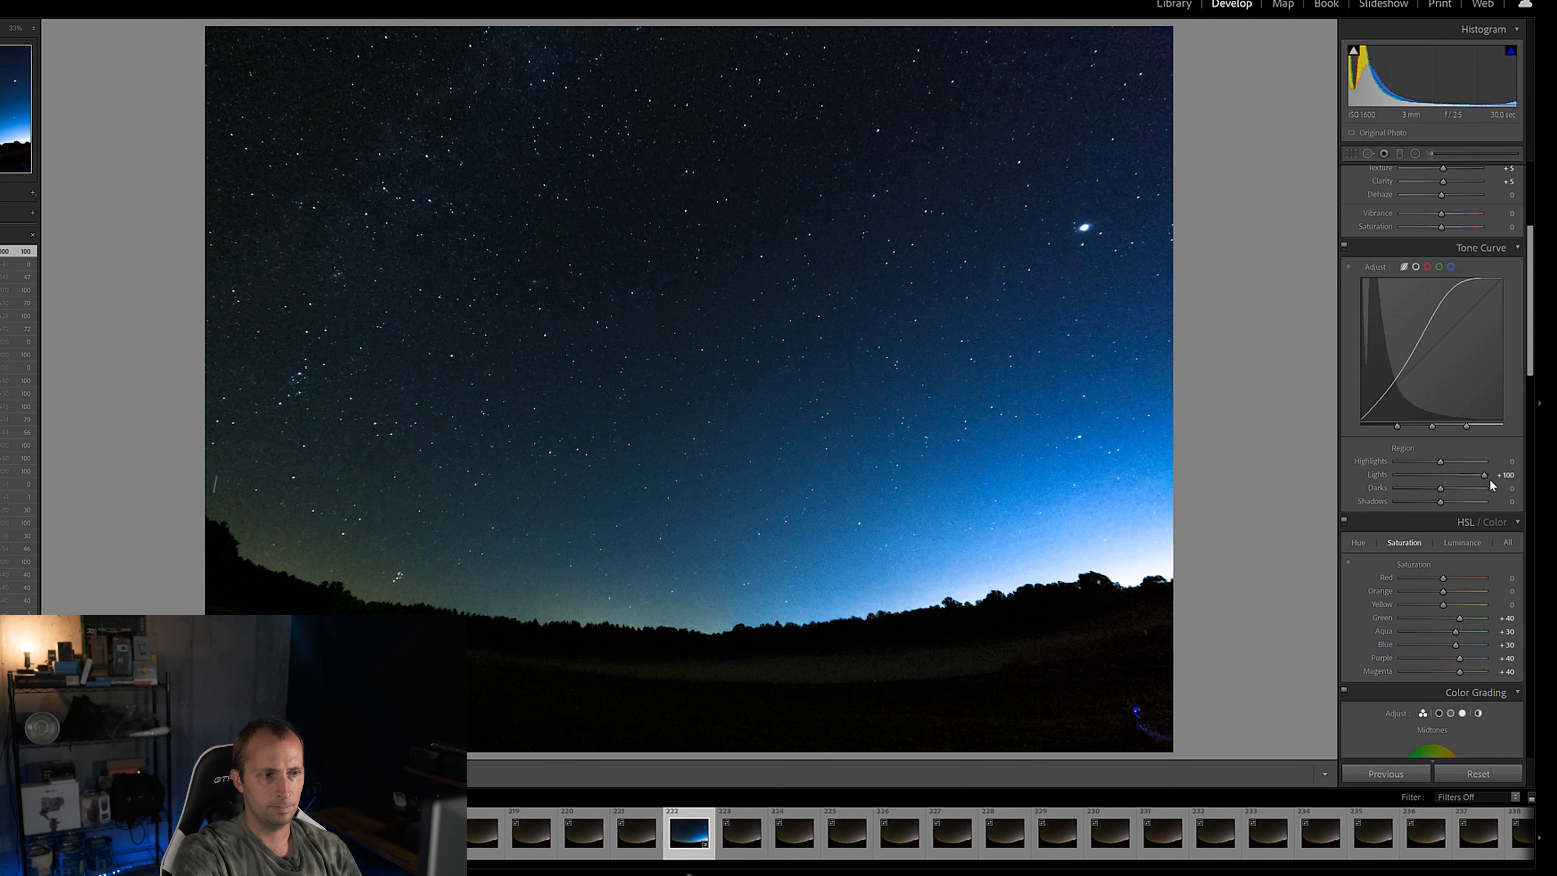
mouse_move(1484, 475)
mouse_down()
mouse_move(1387, 473)
mouse_move(1460, 480)
mouse_up()
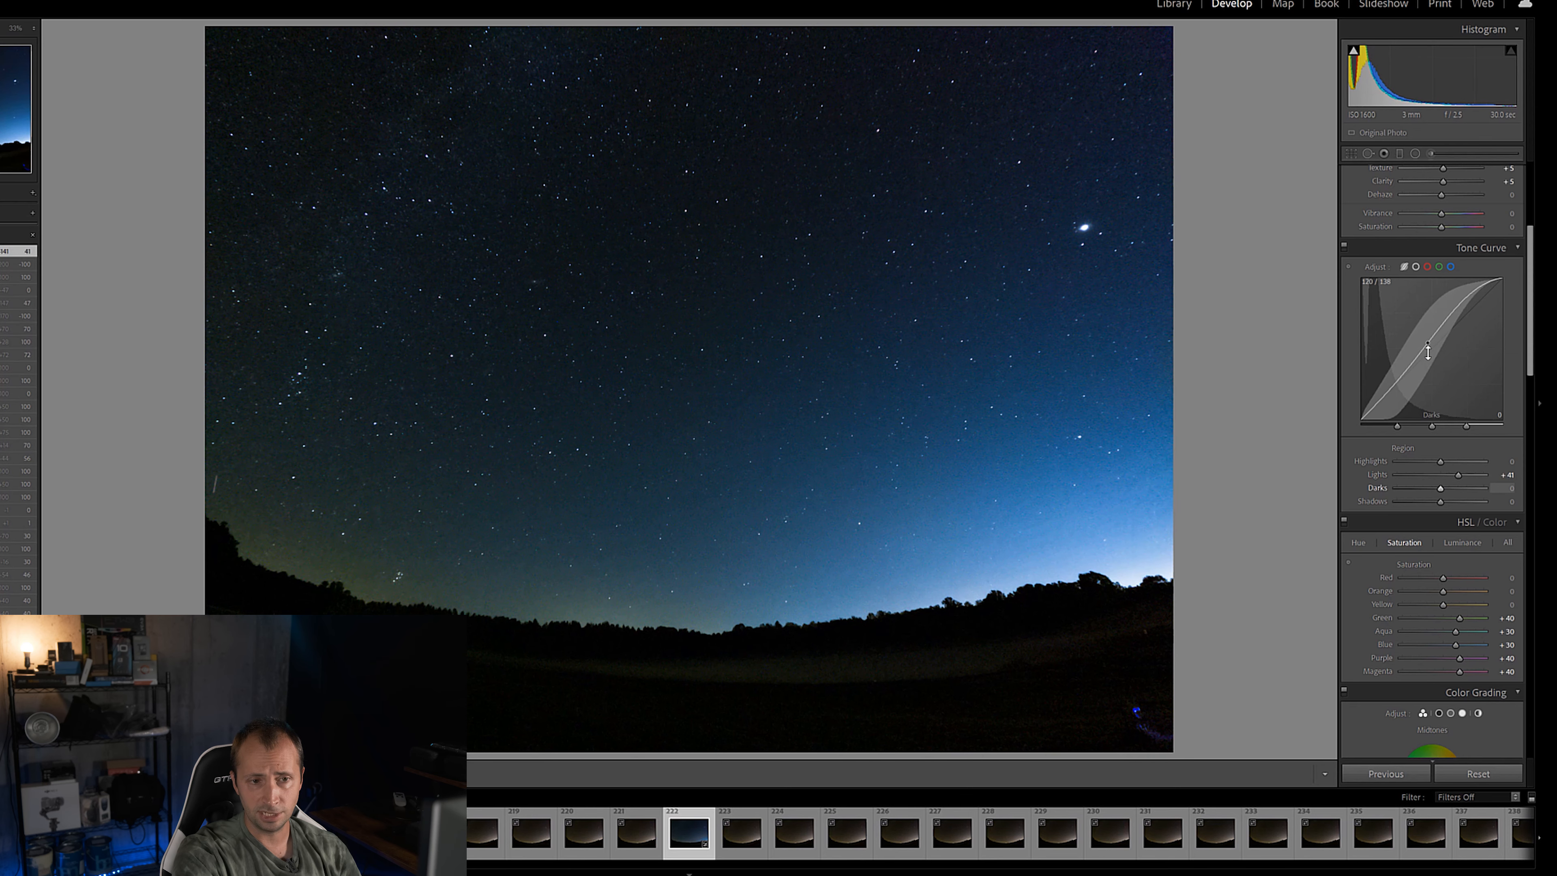
double_click(1460, 476)
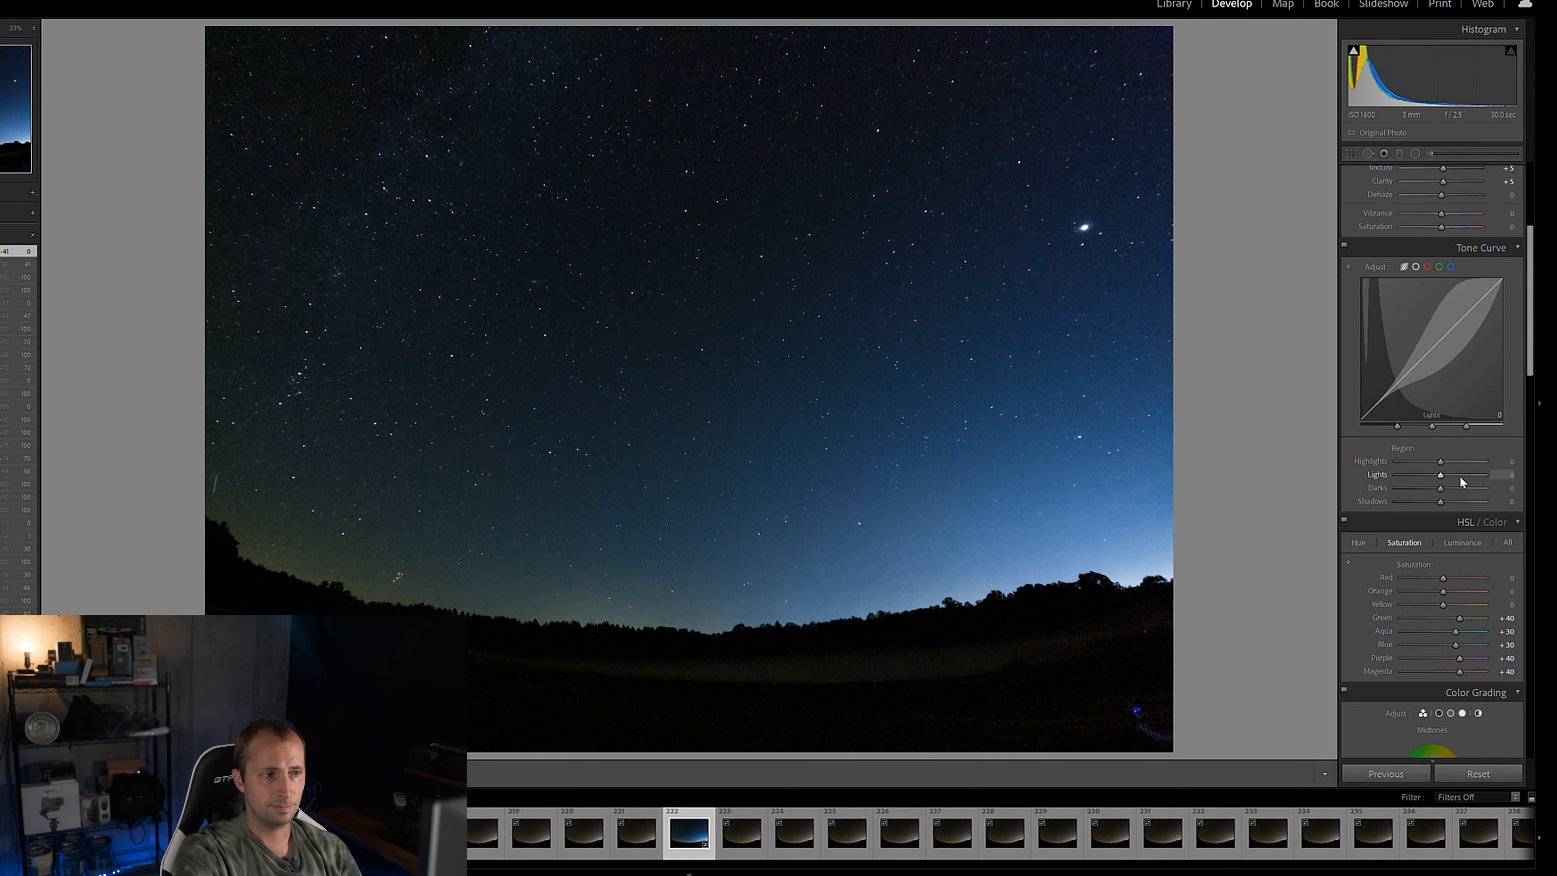
Try tone curve darks values between +19 and +70, and set the darks to +20.
mouse_move(1440, 489)
mouse_down()
mouse_move(1496, 491)
mouse_move(1380, 489)
mouse_move(1481, 493)
mouse_move(1439, 491)
mouse_move(1457, 490)
mouse_up()
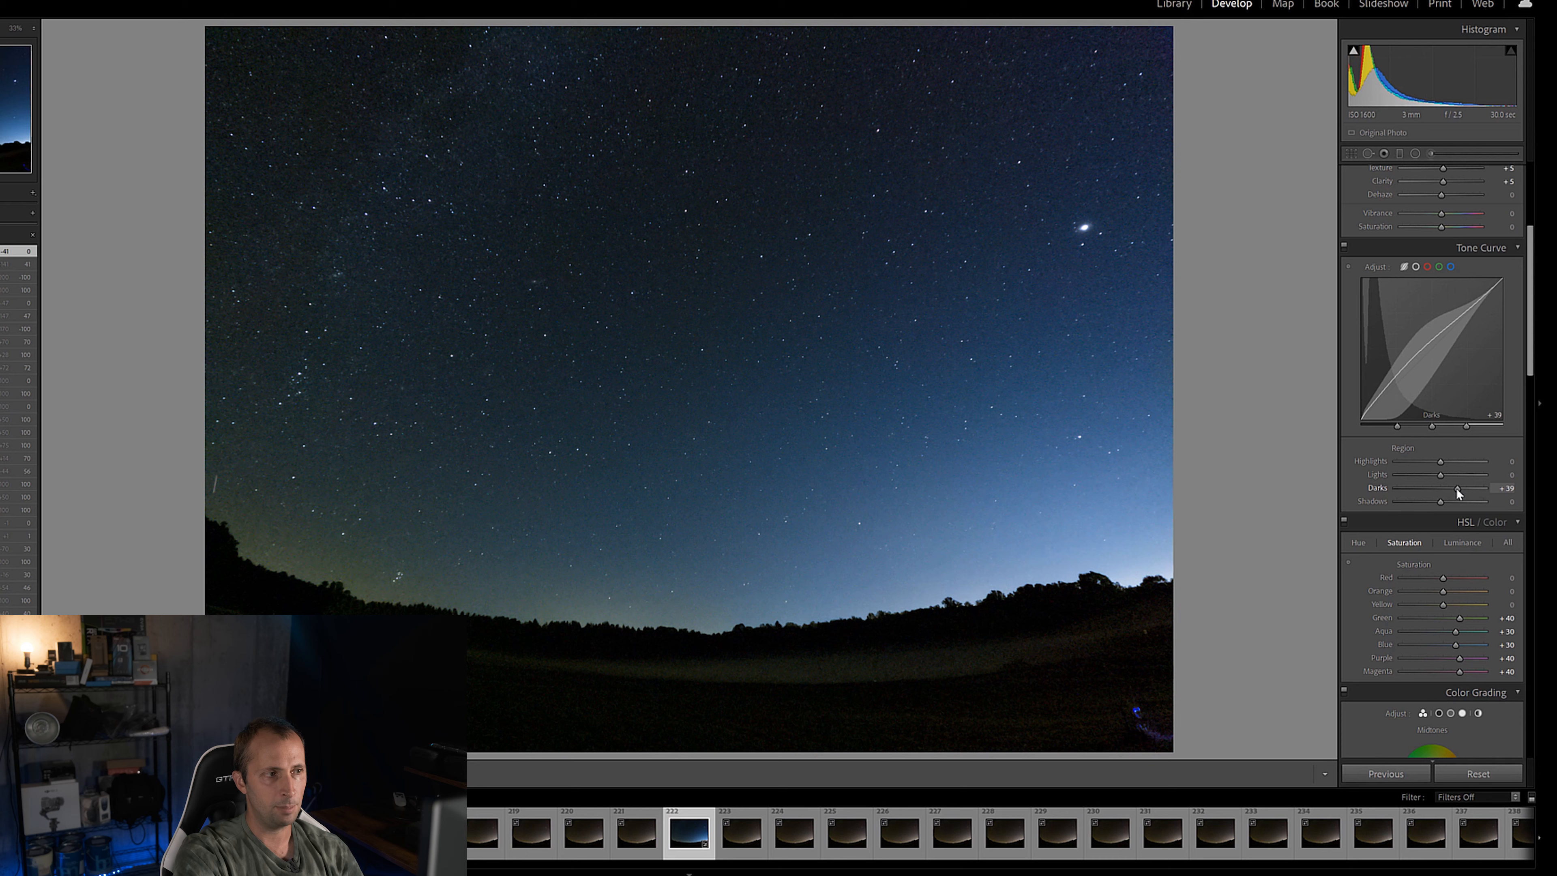
drag(1457, 488, 1470, 494)
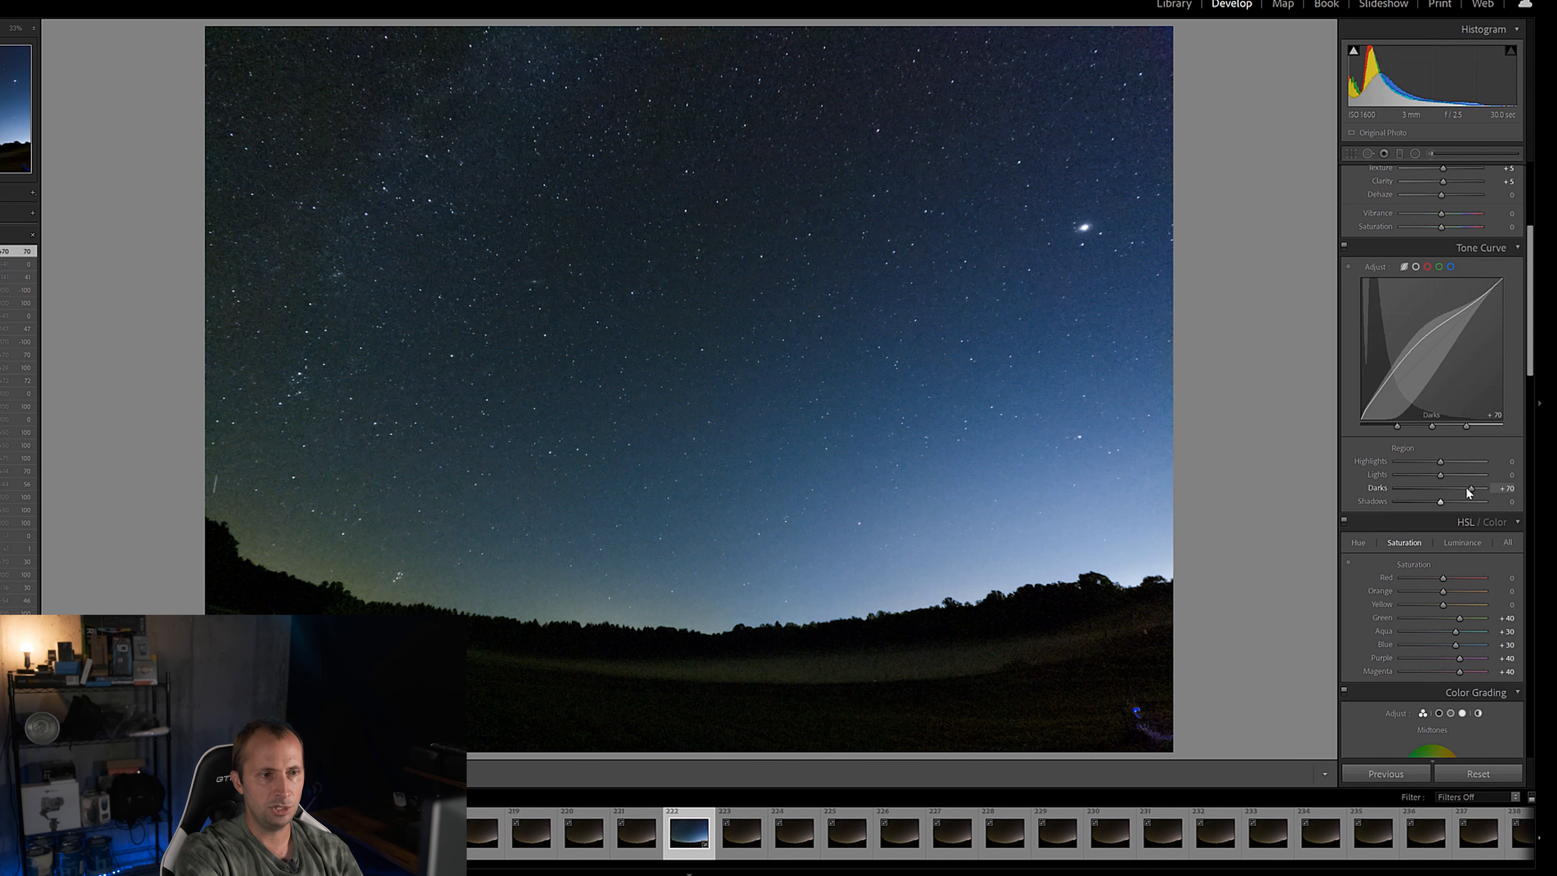
drag(1470, 487, 1449, 490)
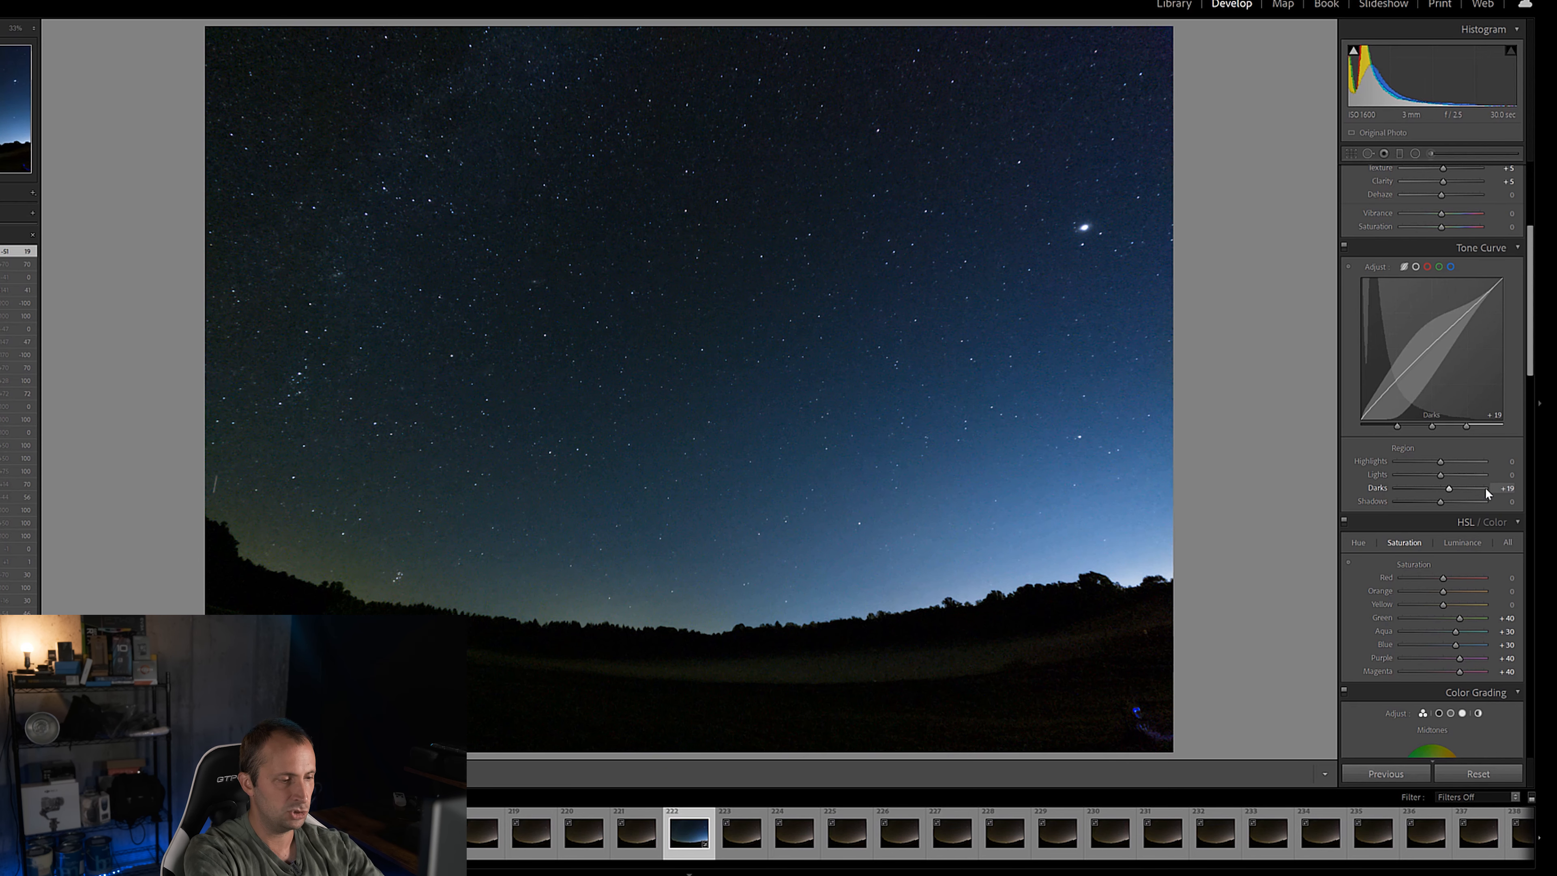
click(1502, 489)
text(25)
key(Return)
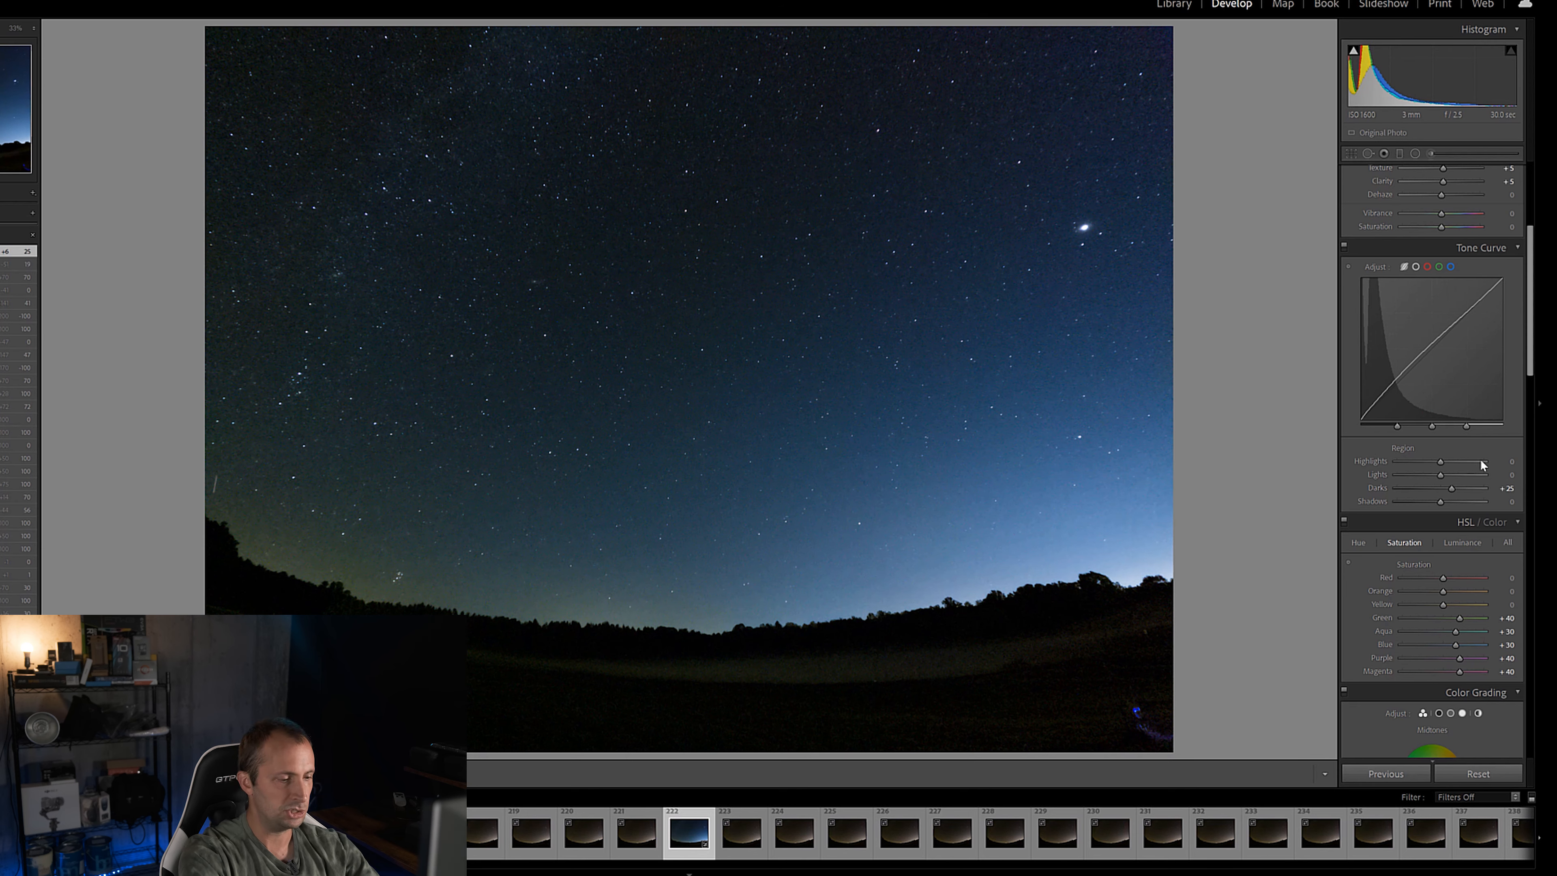
click(1509, 489)
text(20)
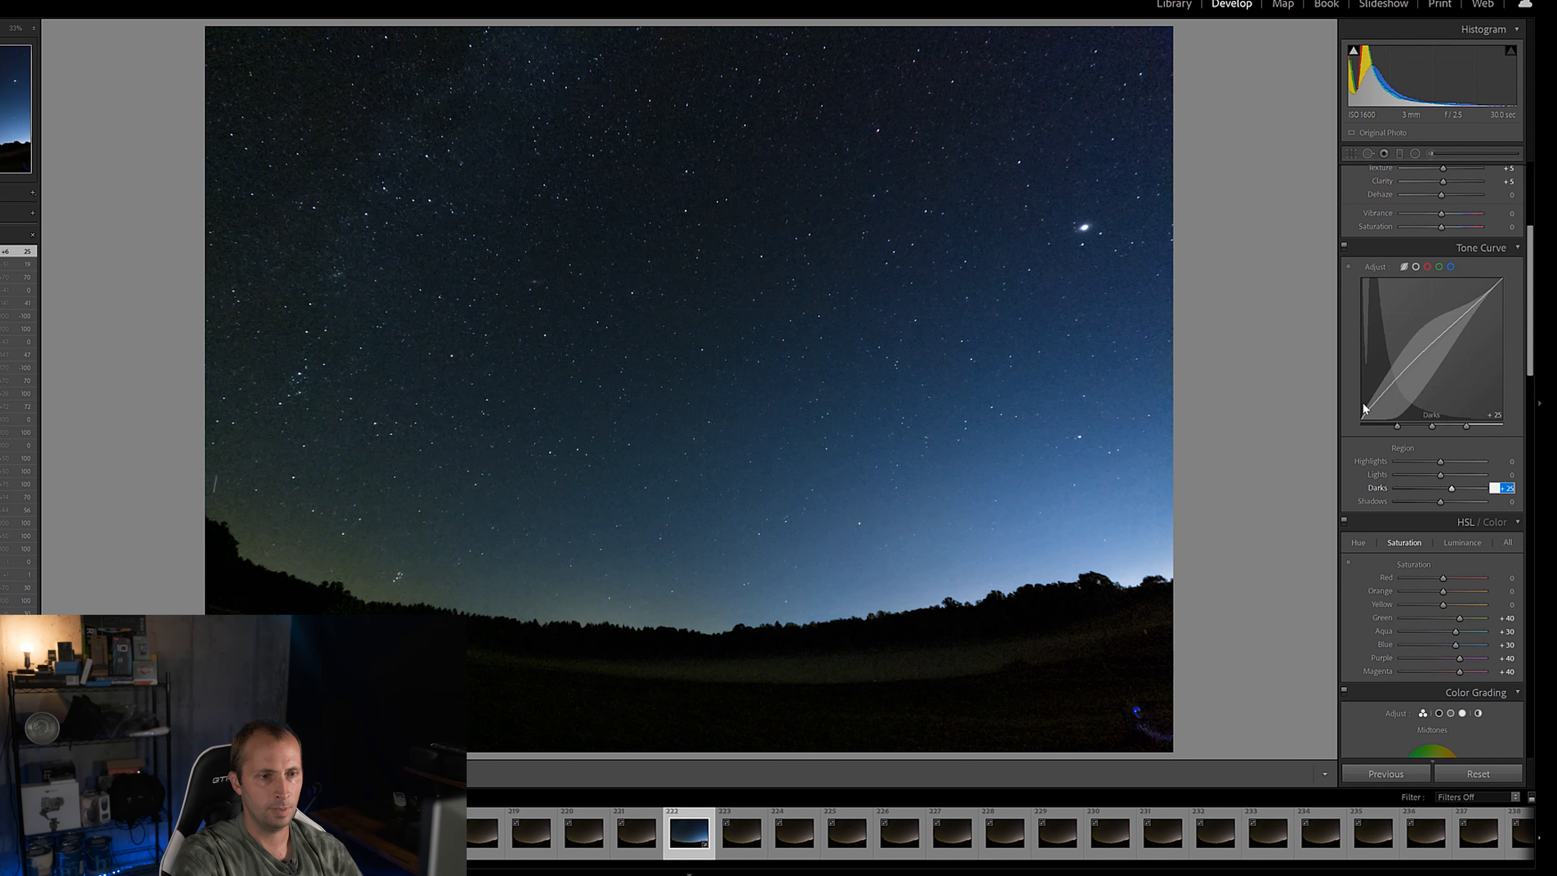
key(Return)
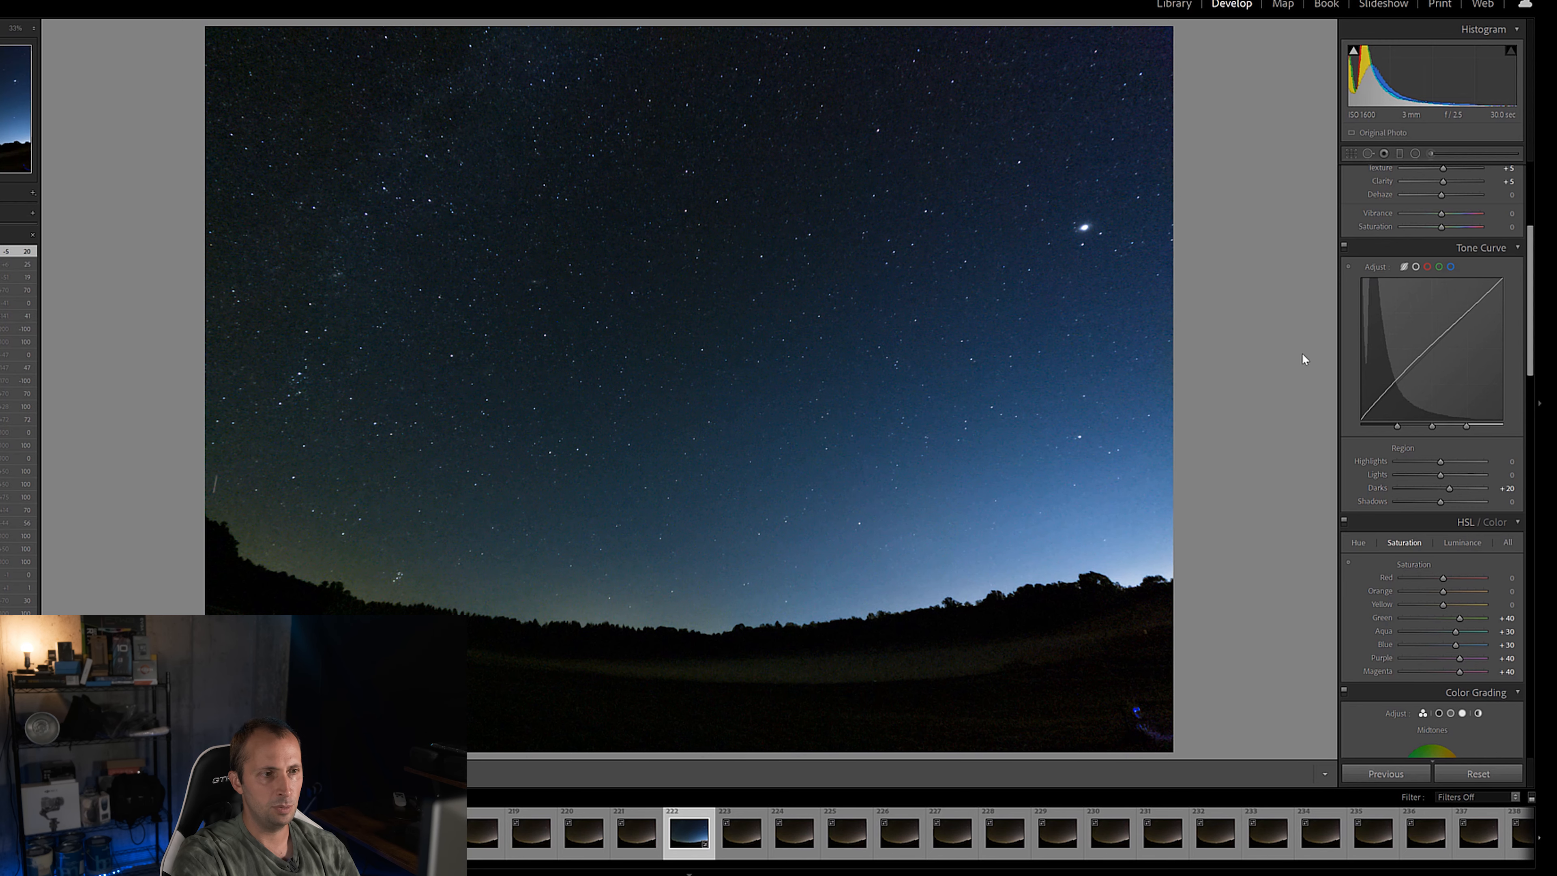
Try the tone curve shadows at +100, and reset them to 0.
drag(1441, 501, 1493, 507)
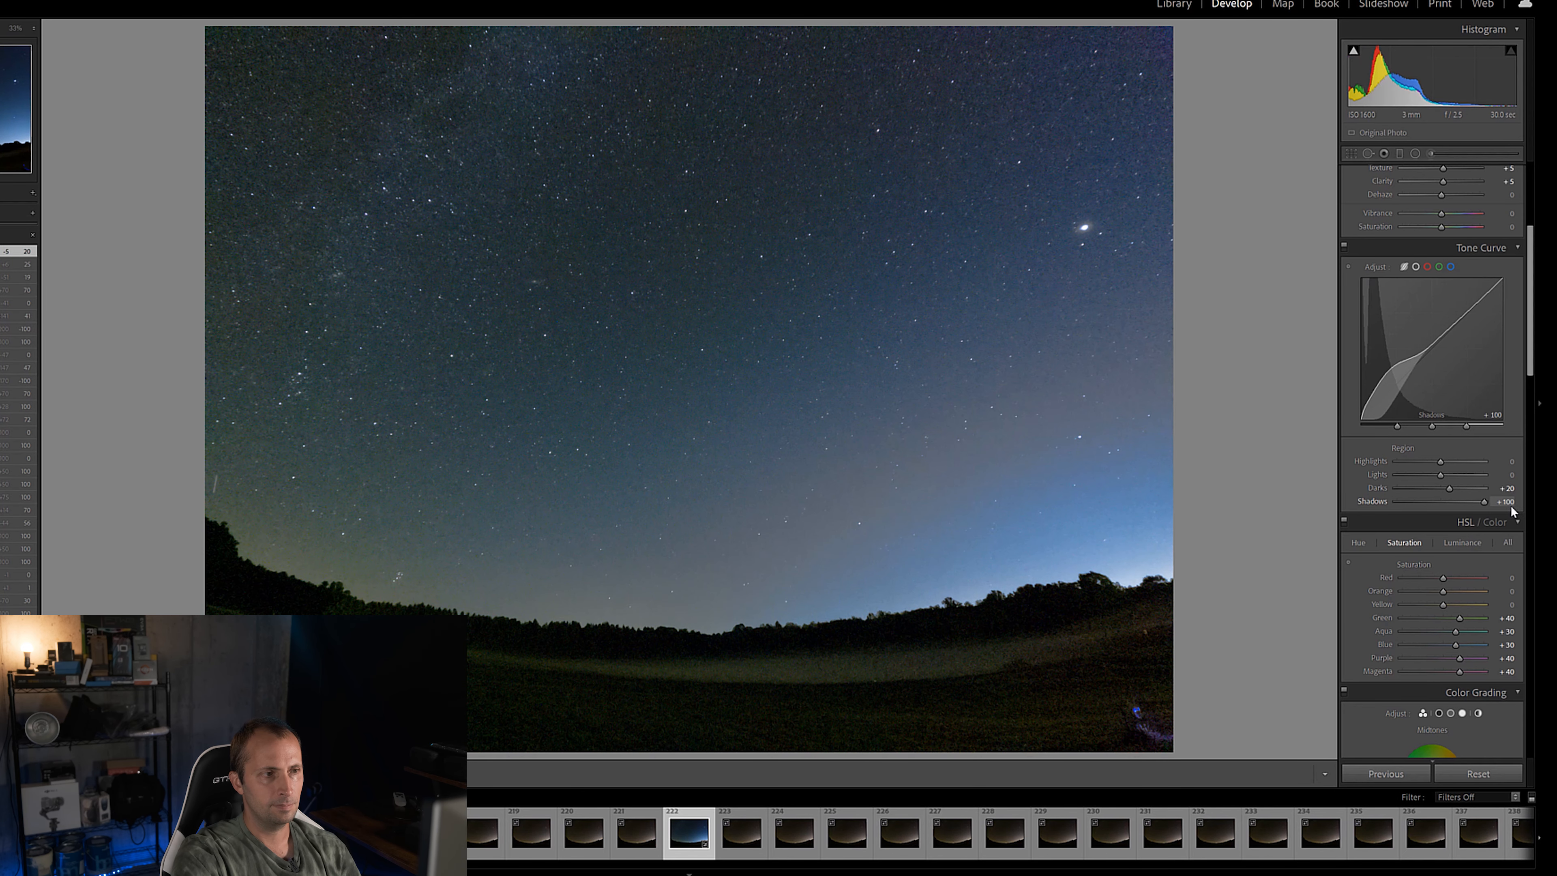
drag(1484, 501, 1439, 506)
double_click(1439, 506)
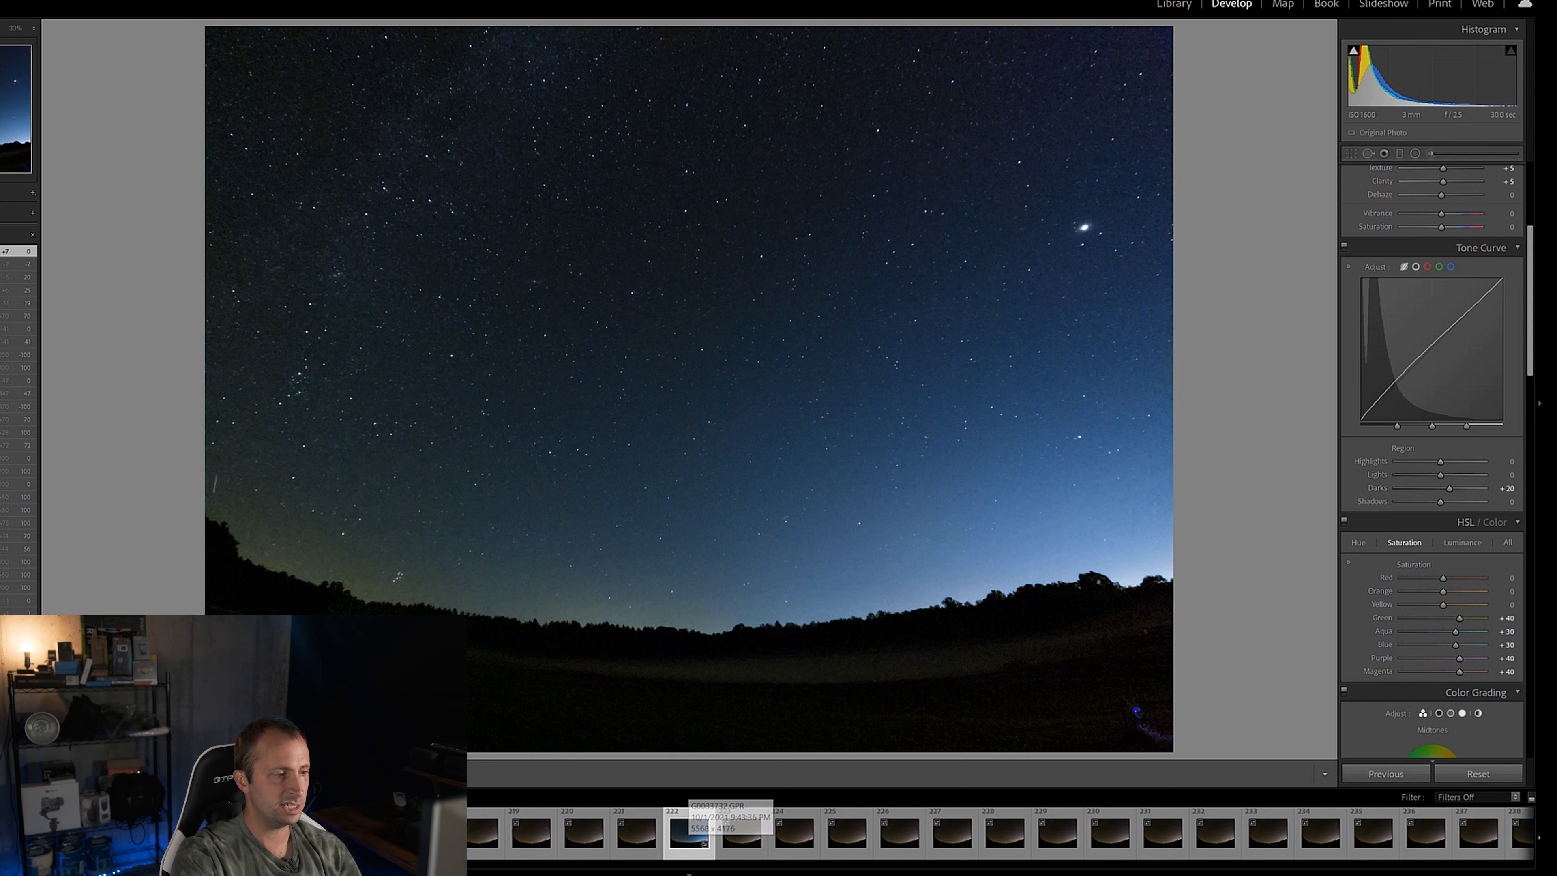
Select all the photos in the sequence and synchronize every develop setting from the edited frame to them.
key(ctrl+a)
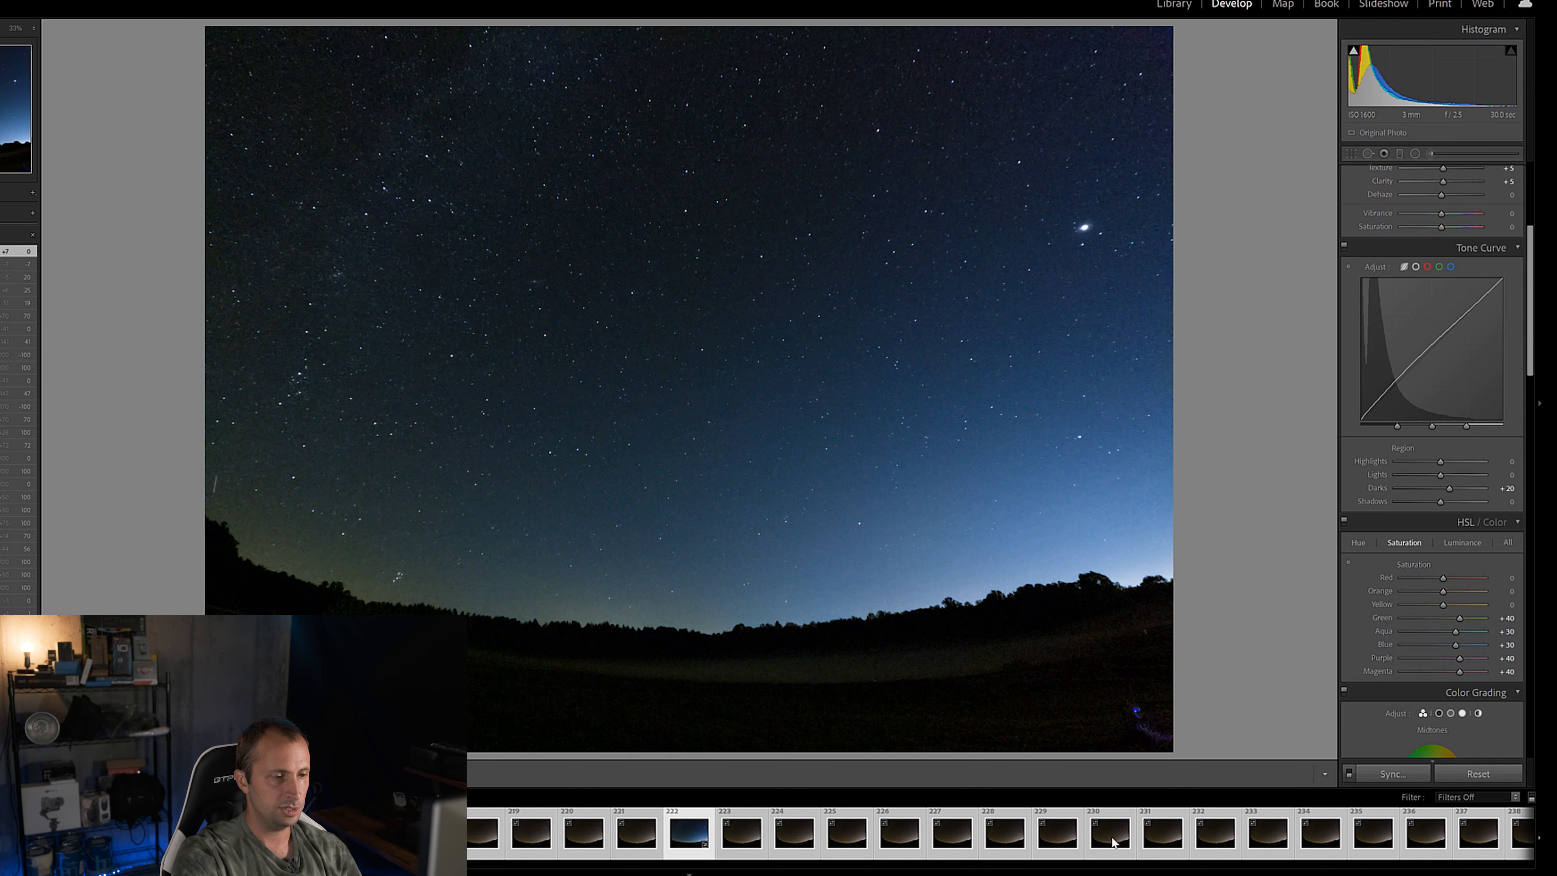
right_click(688, 835)
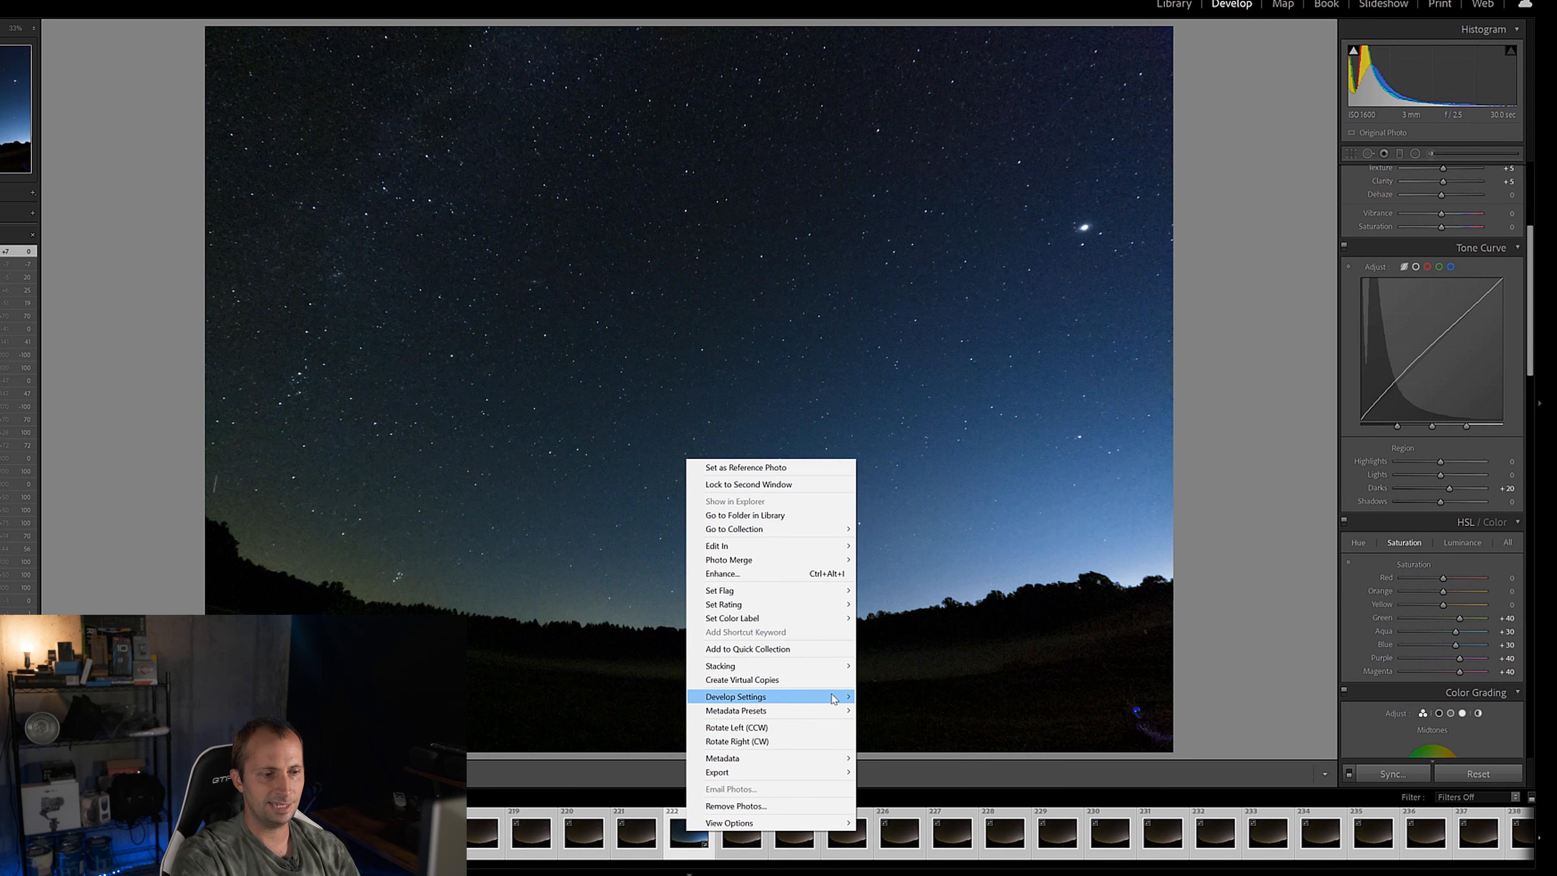
mouse_move(834, 698)
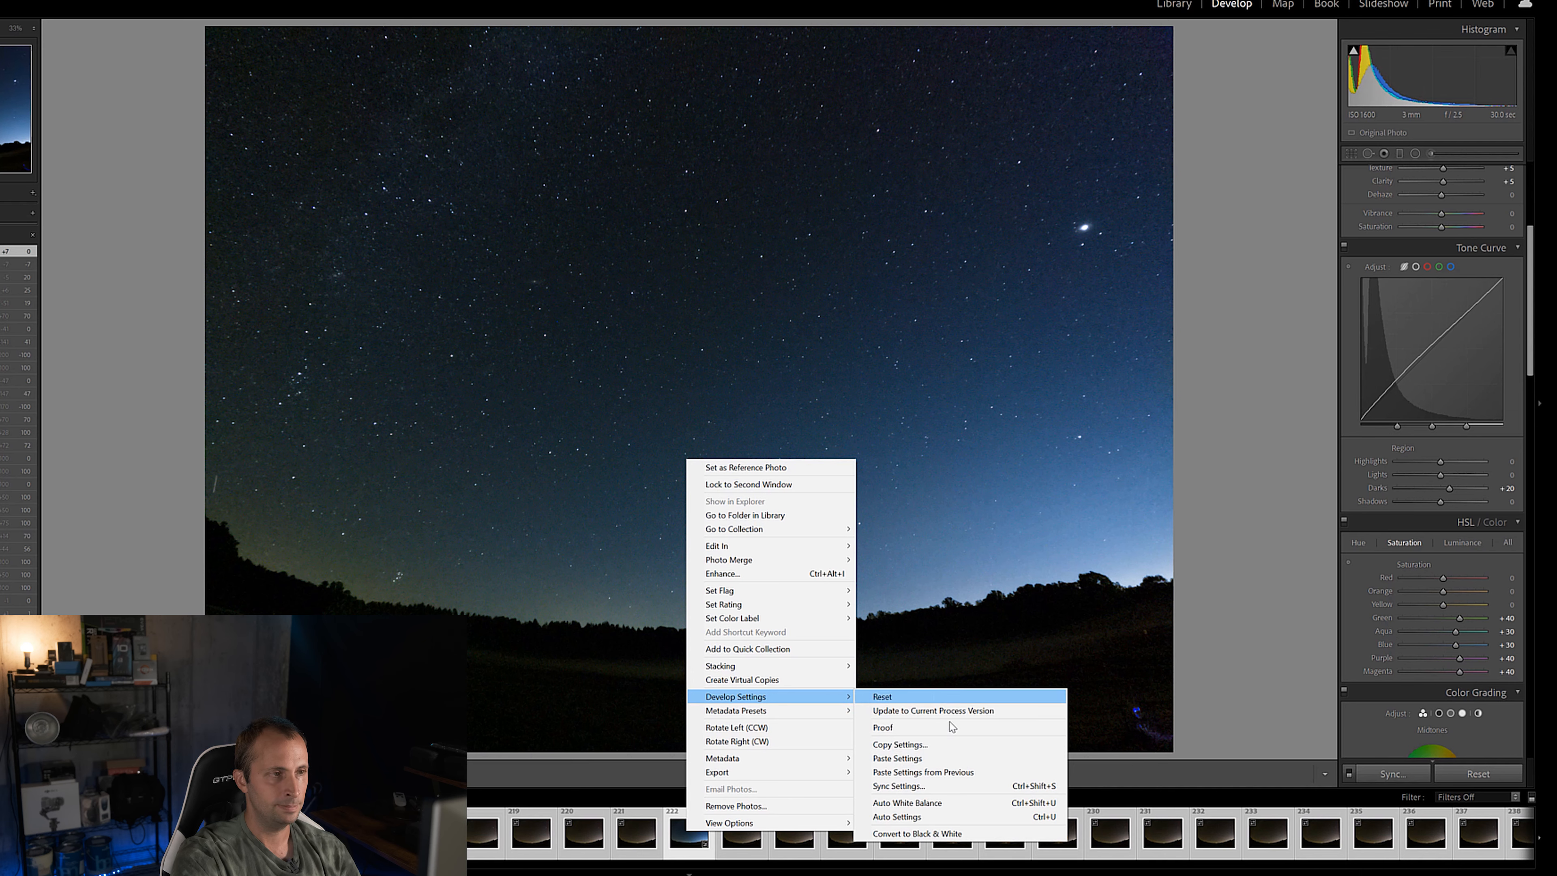
click(932, 787)
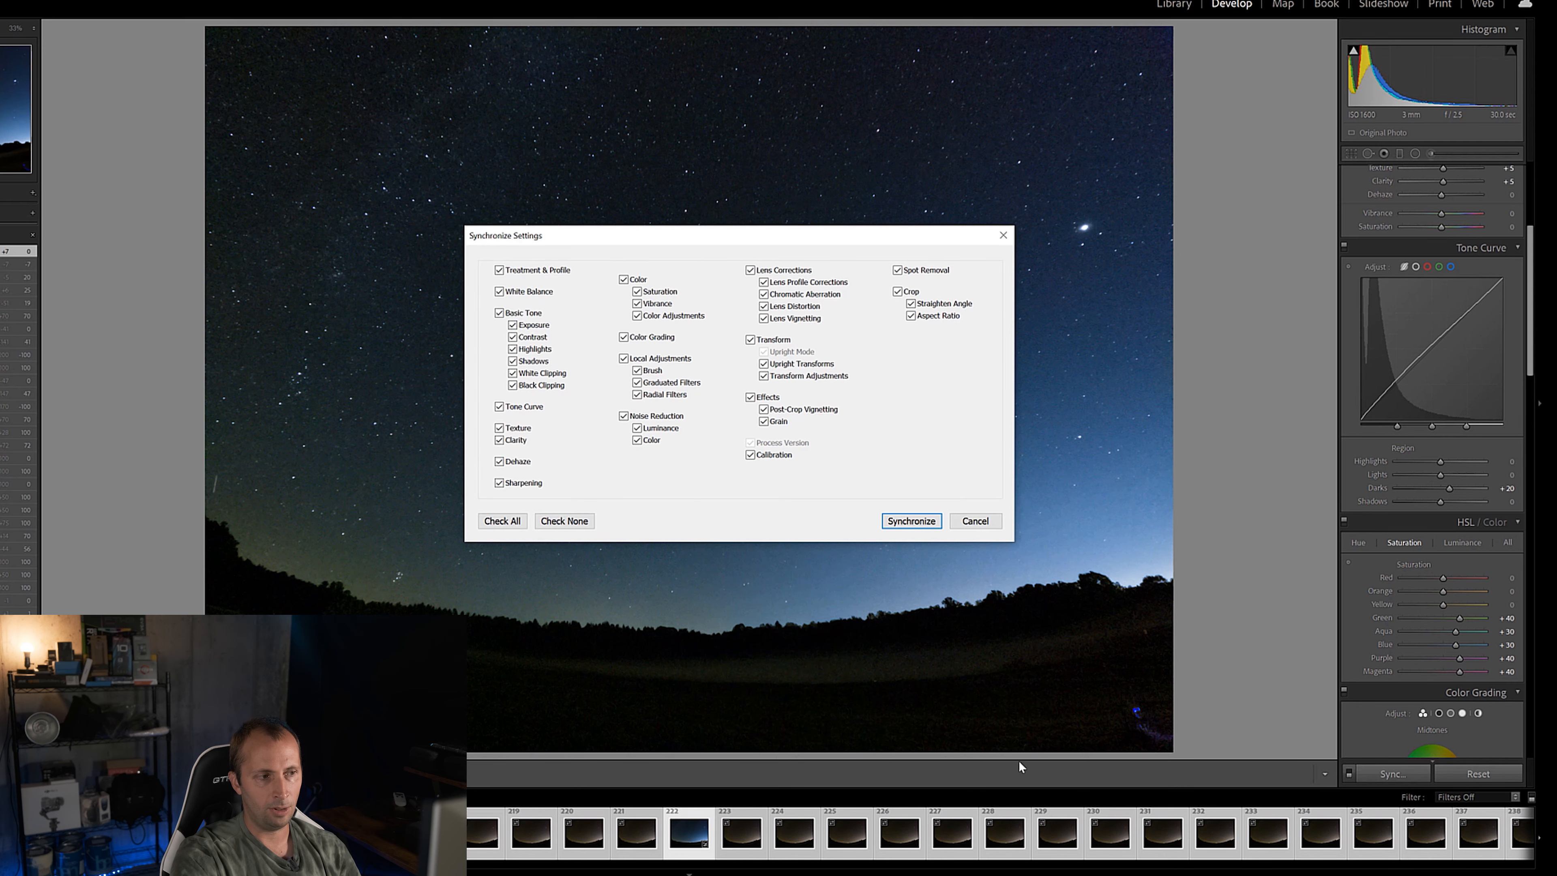
click(514, 524)
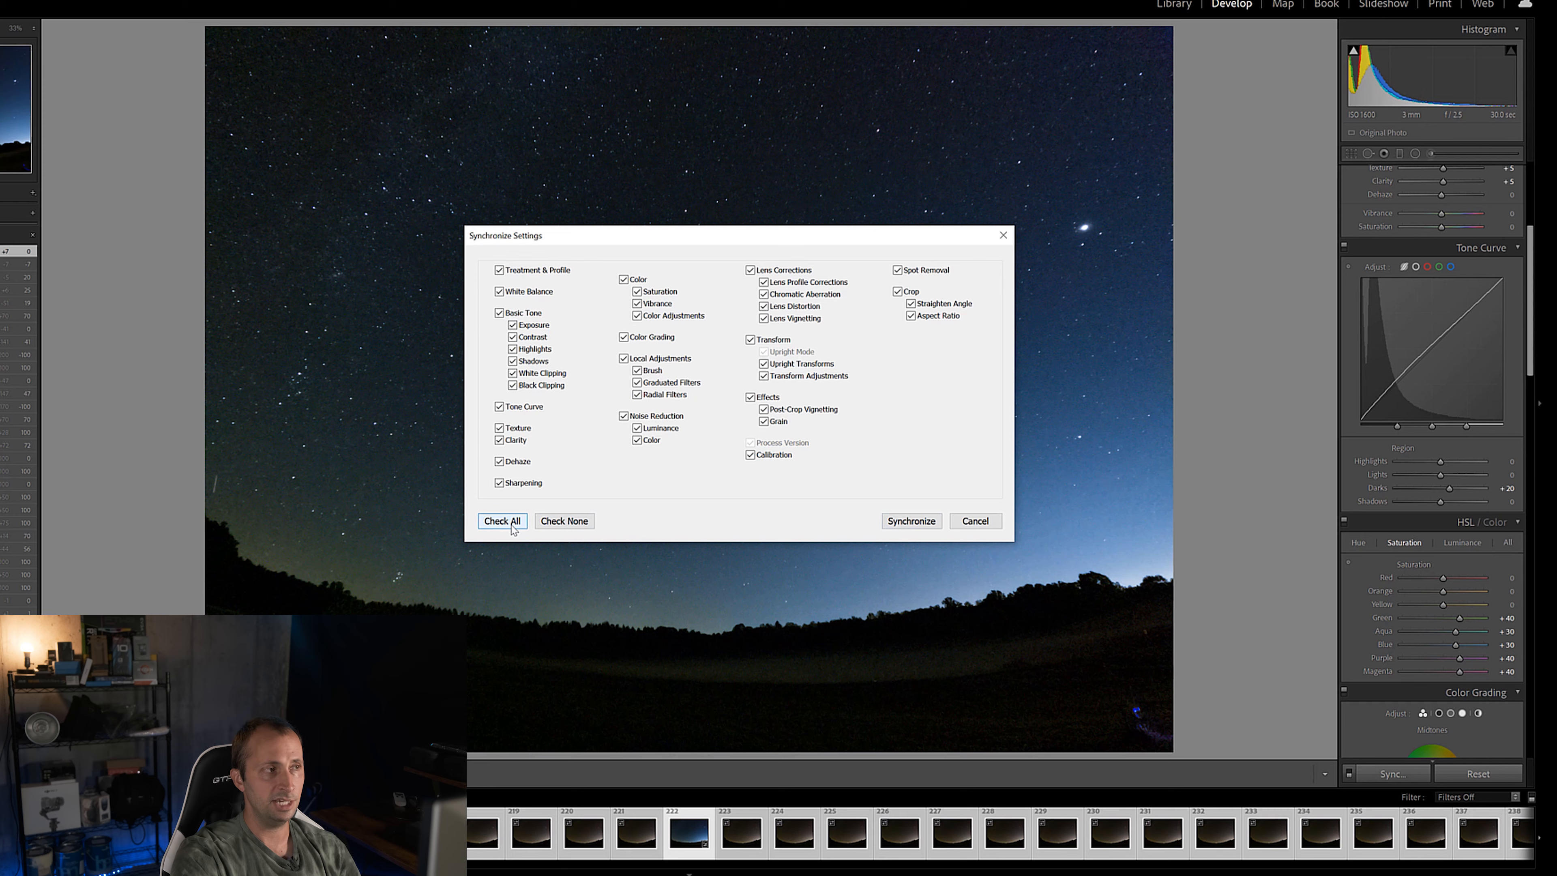
click(914, 522)
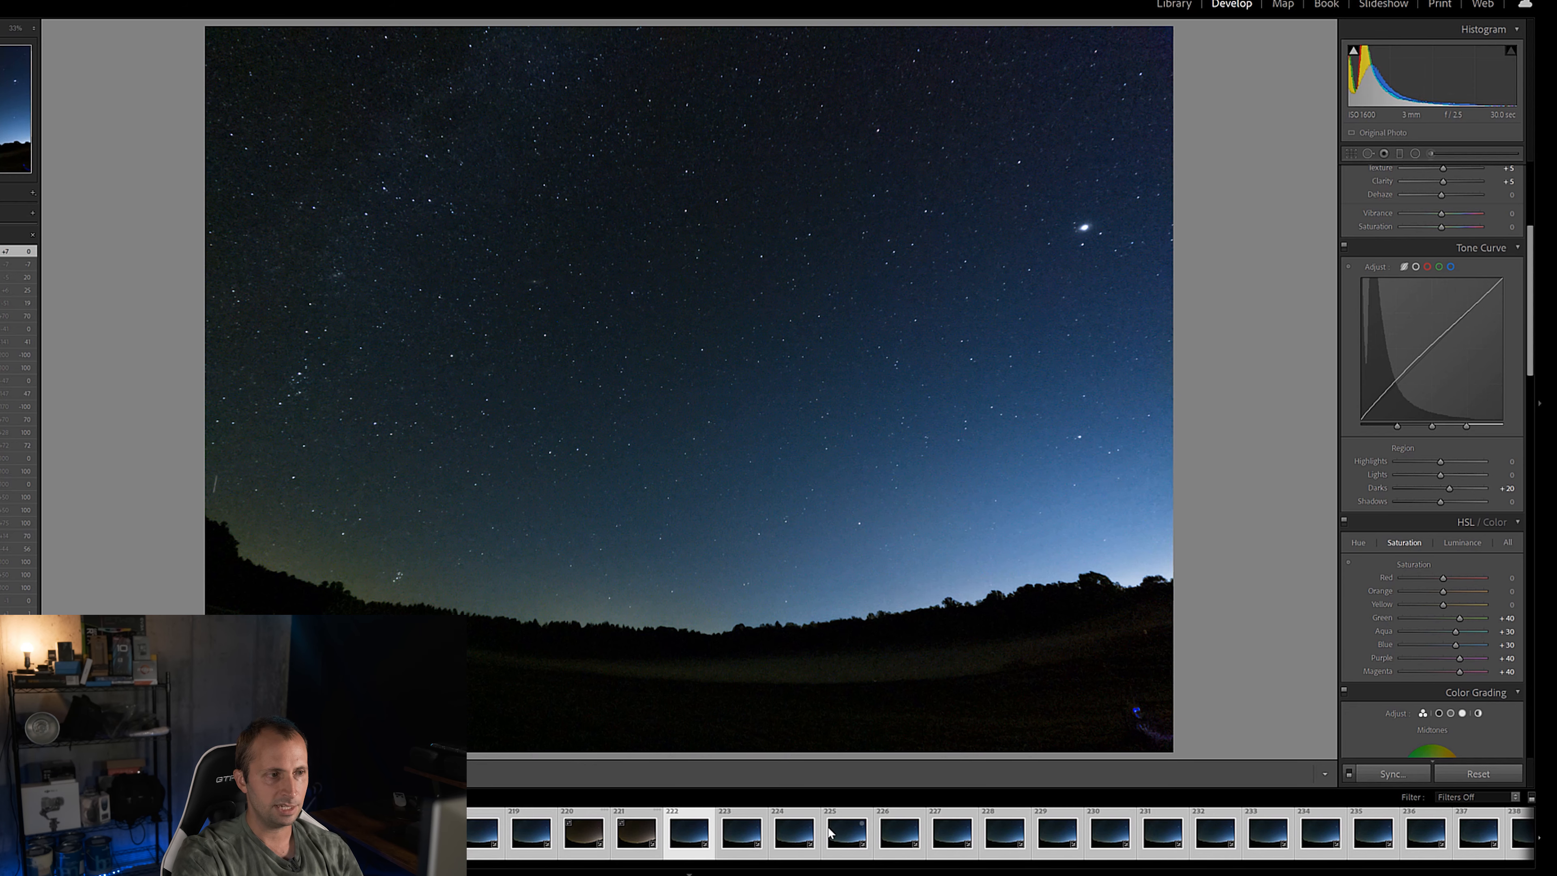
Check the synchronized look on frames from the middle and the end of the sequence.
click(1013, 835)
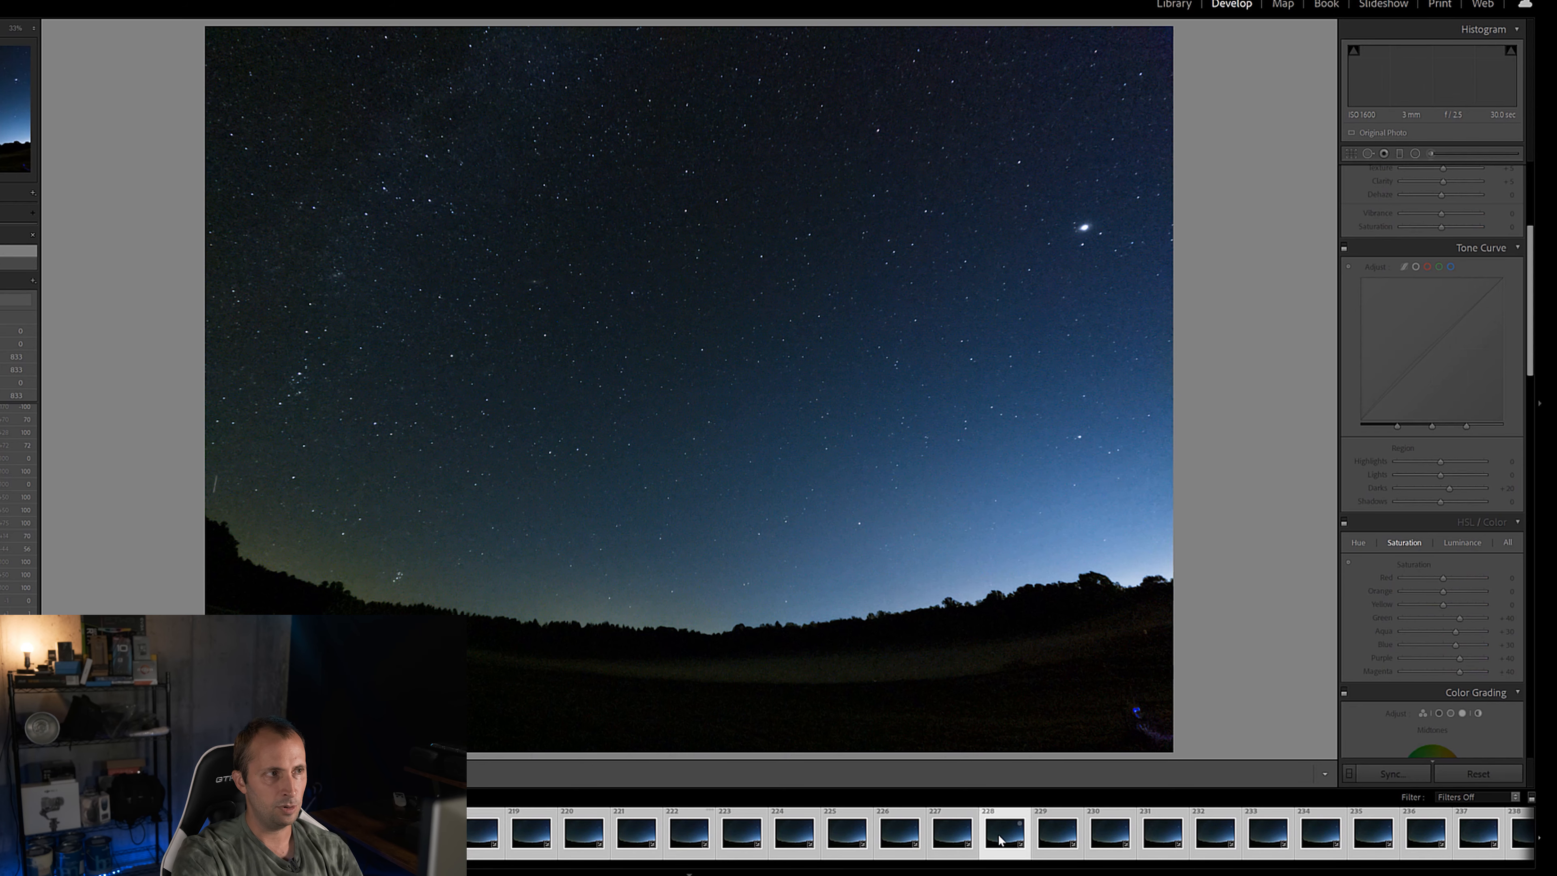
click(1265, 839)
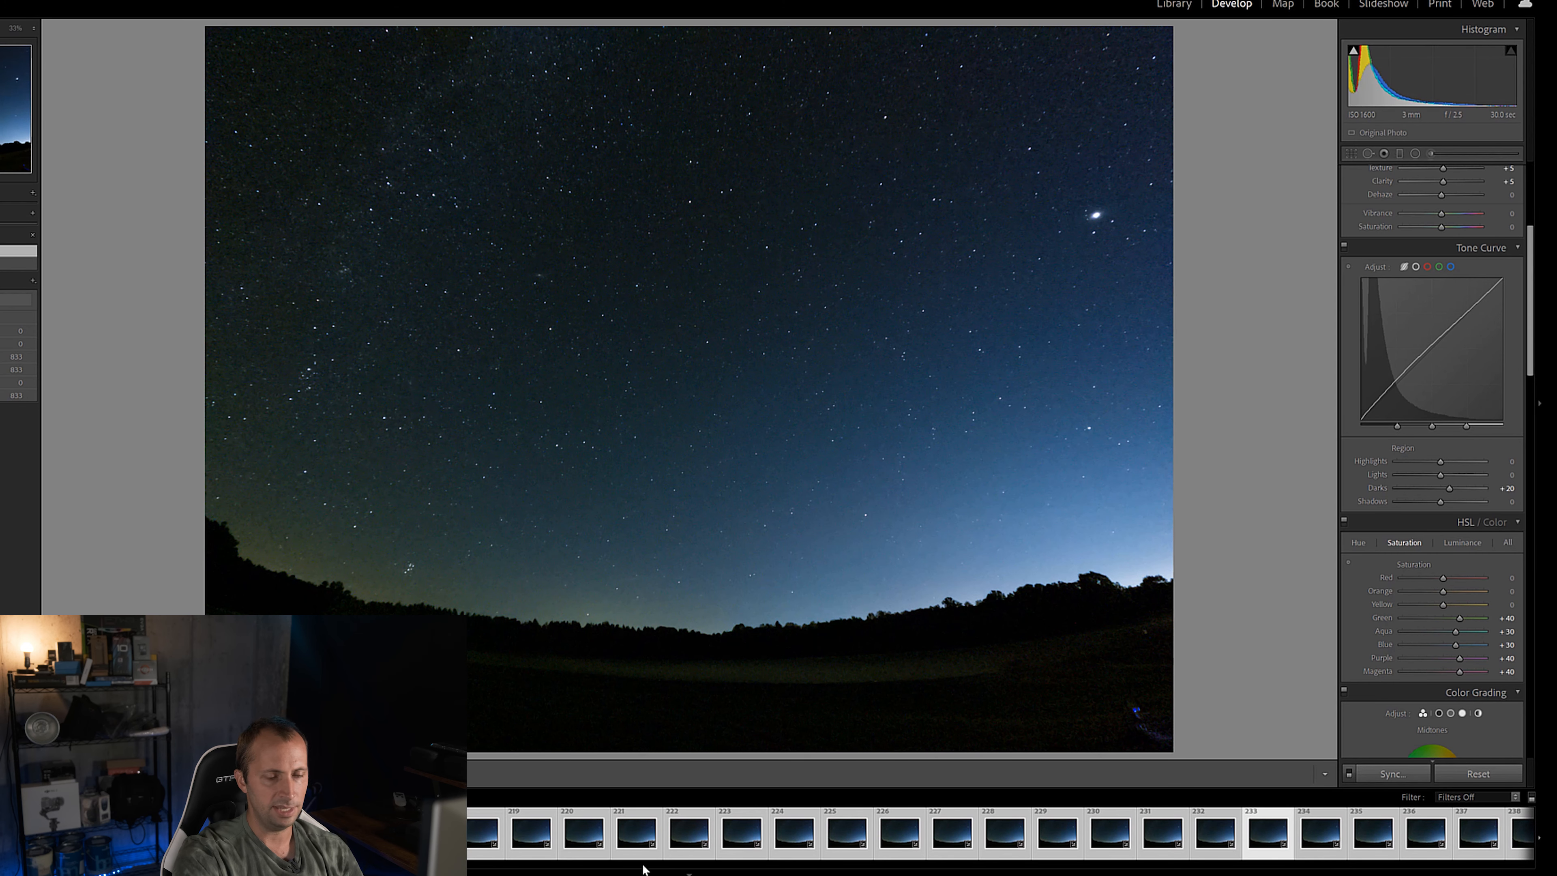
drag(290, 864, 1309, 866)
click(1300, 872)
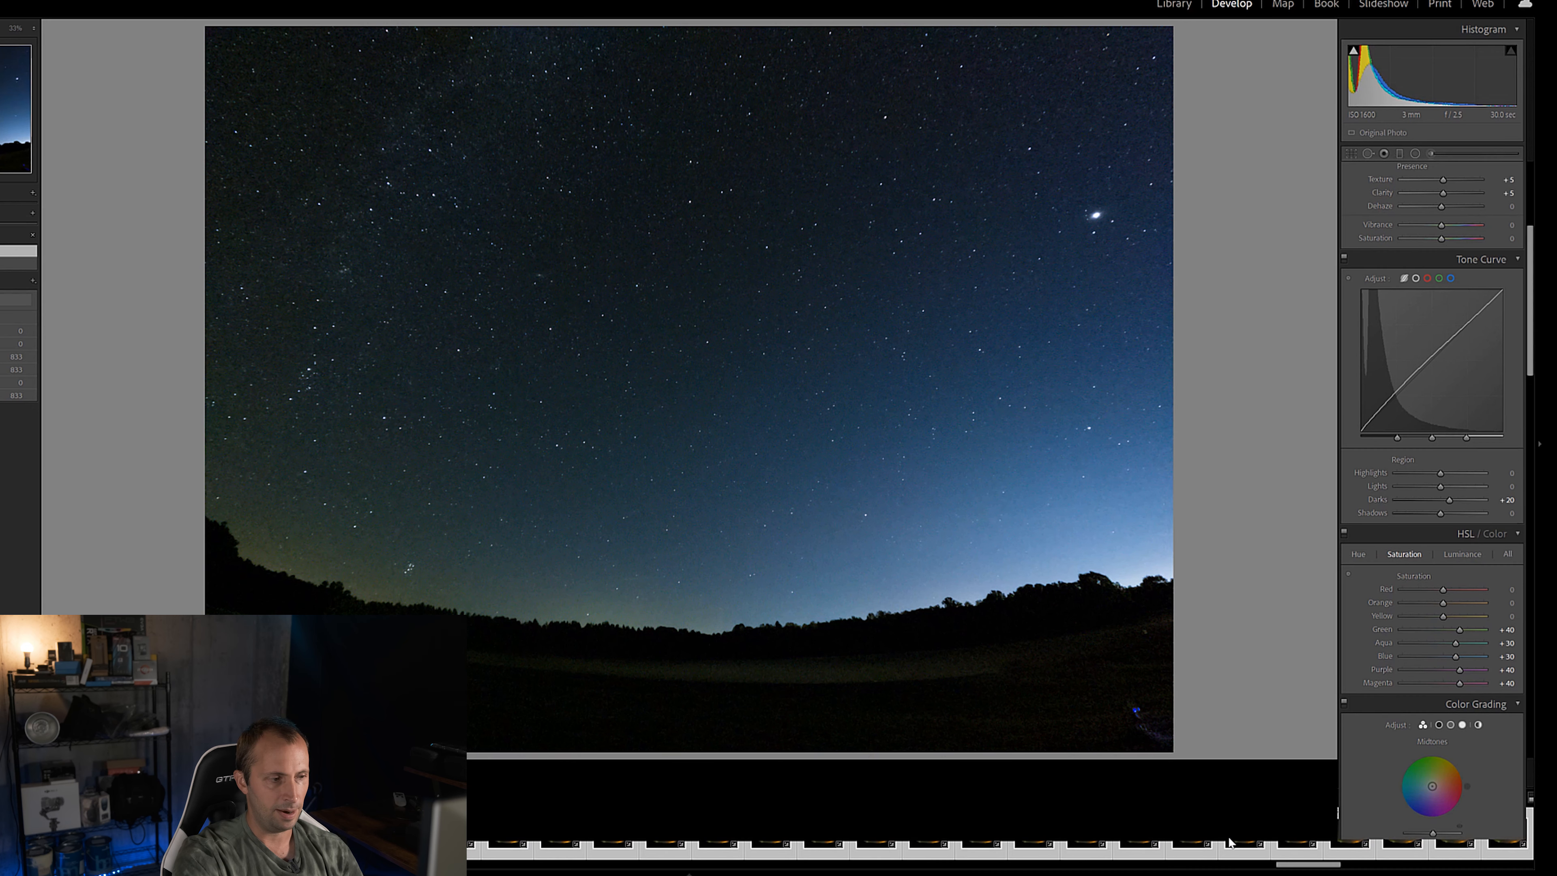
click(984, 835)
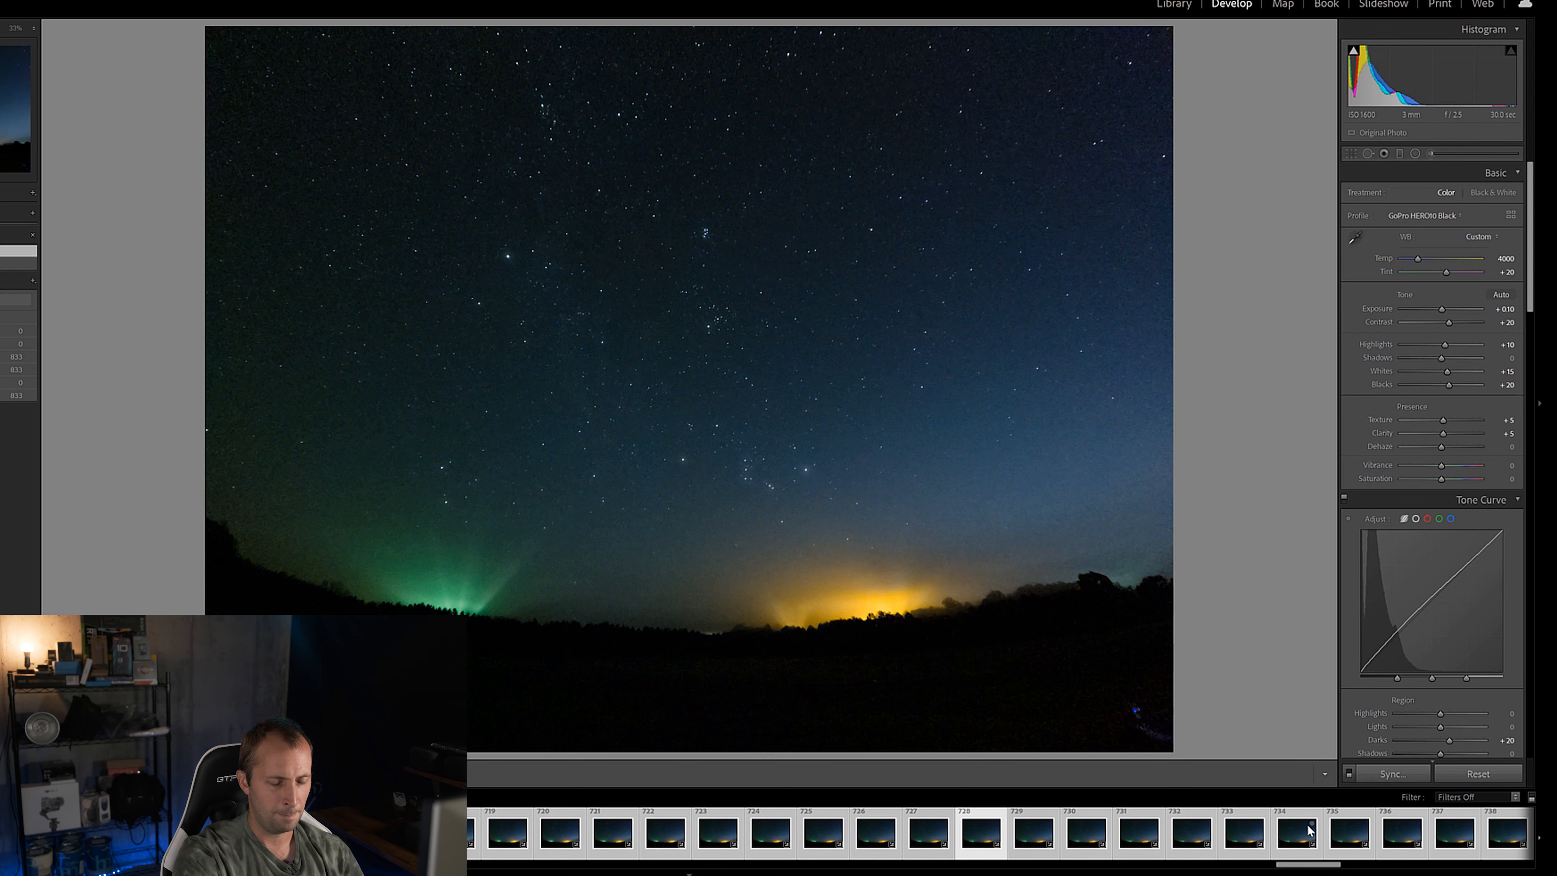
click(1342, 824)
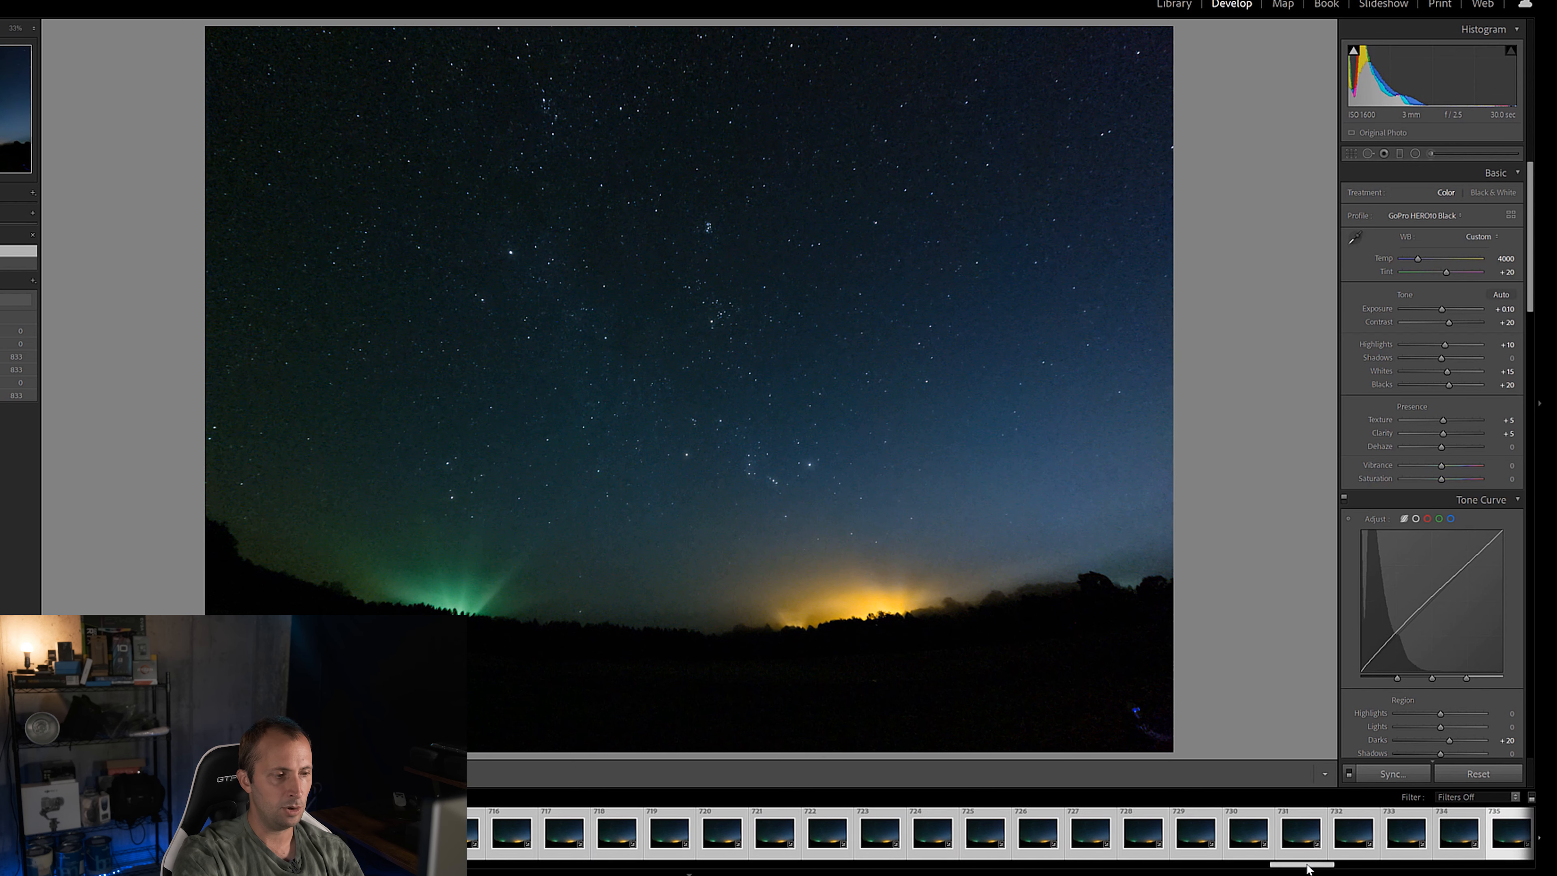
drag(1314, 866, 857, 865)
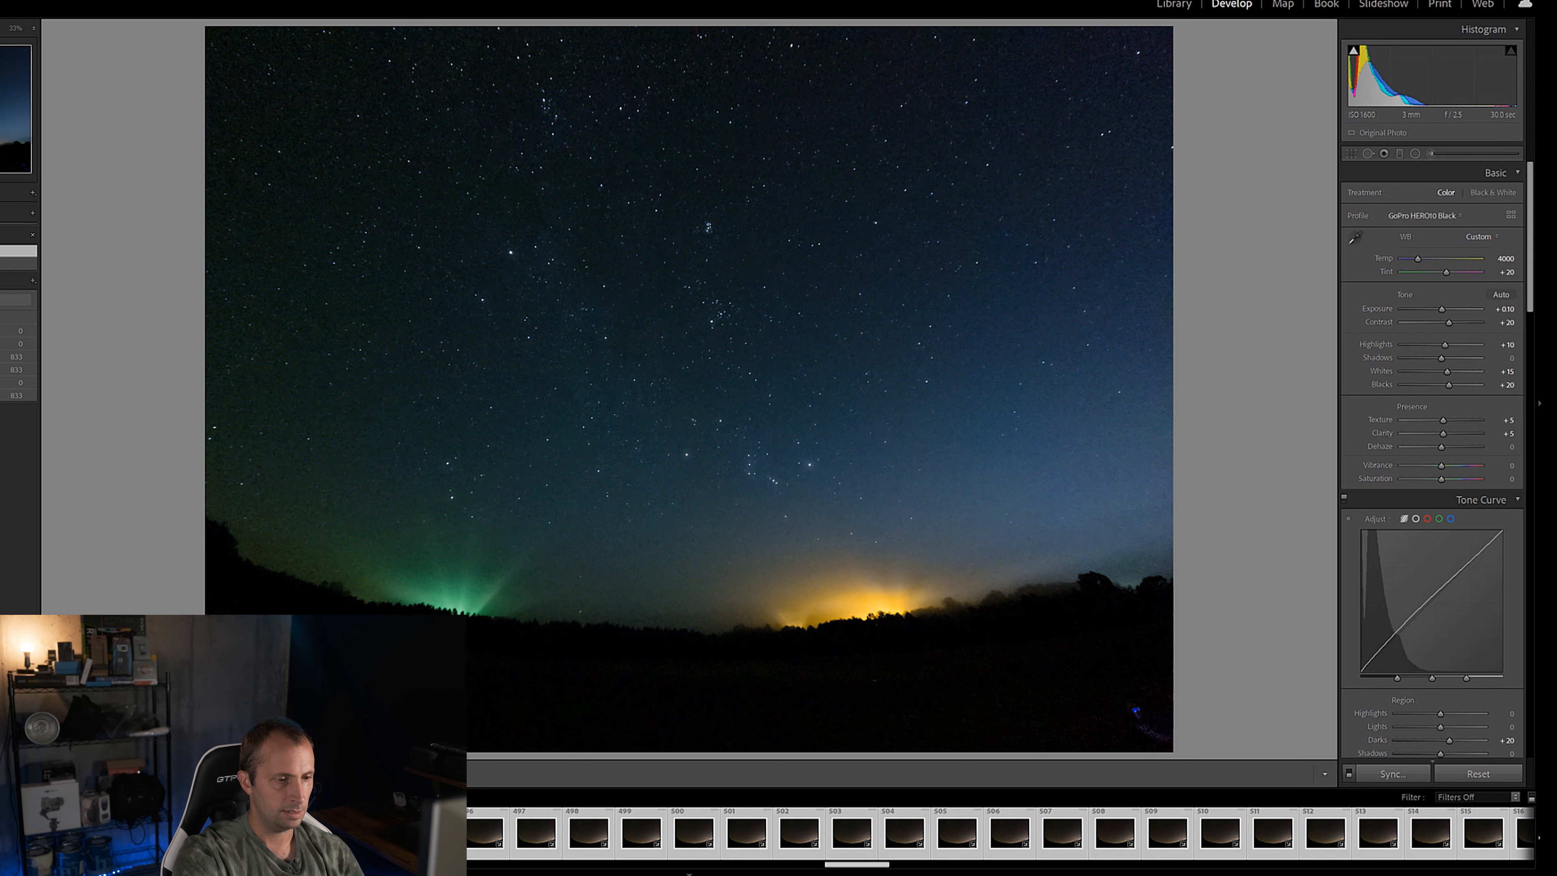
click(431, 833)
Check the synchronized look on the early twilight frames, including frames 29, 37 and 39 to 42.
drag(877, 866, 178, 866)
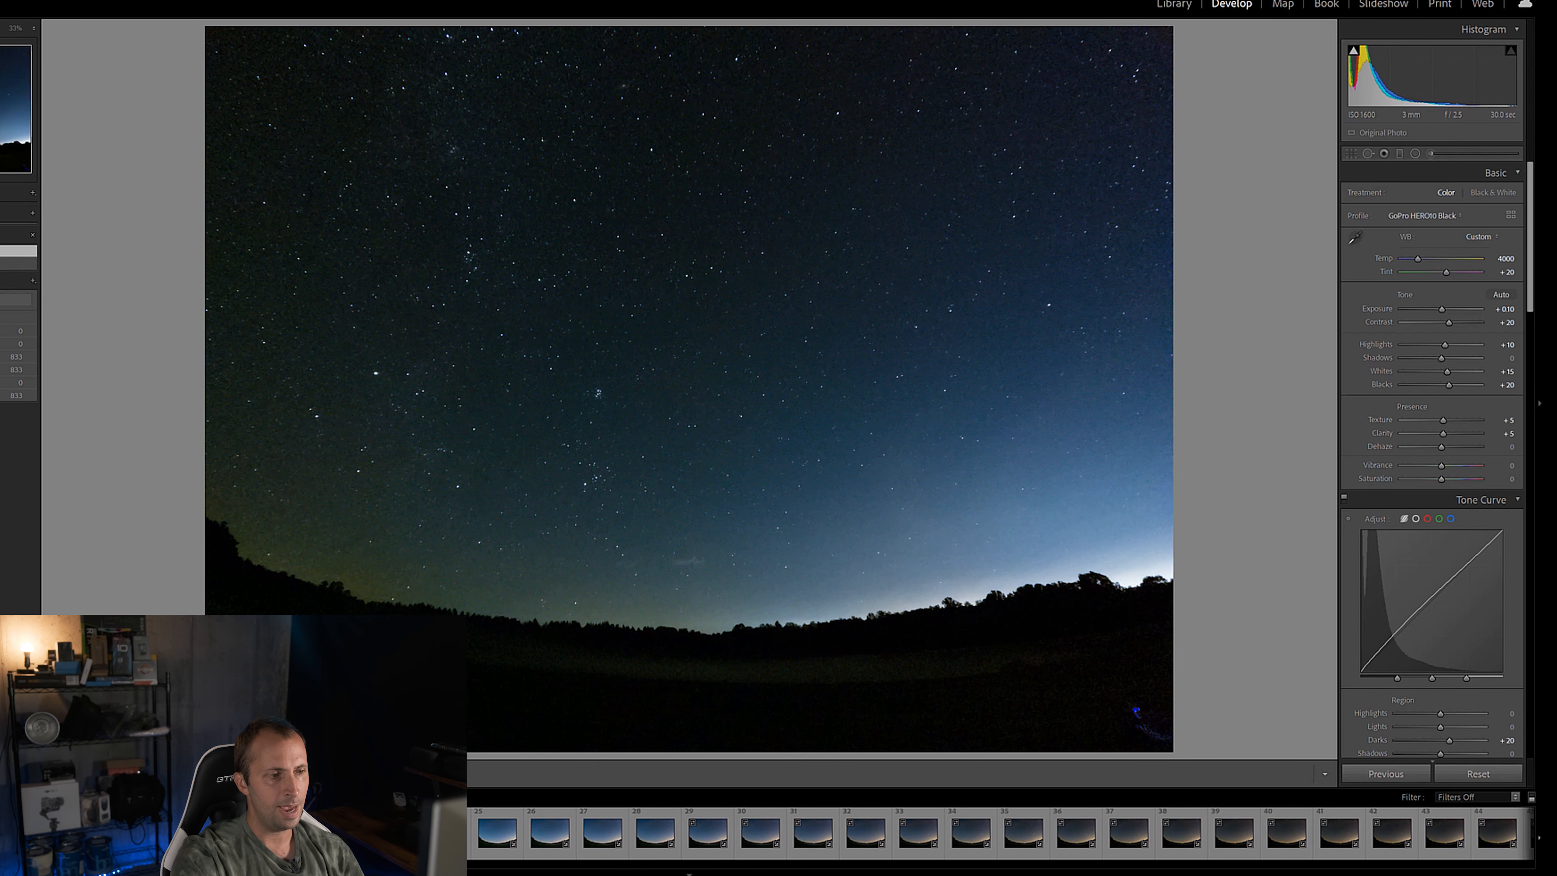
click(234, 833)
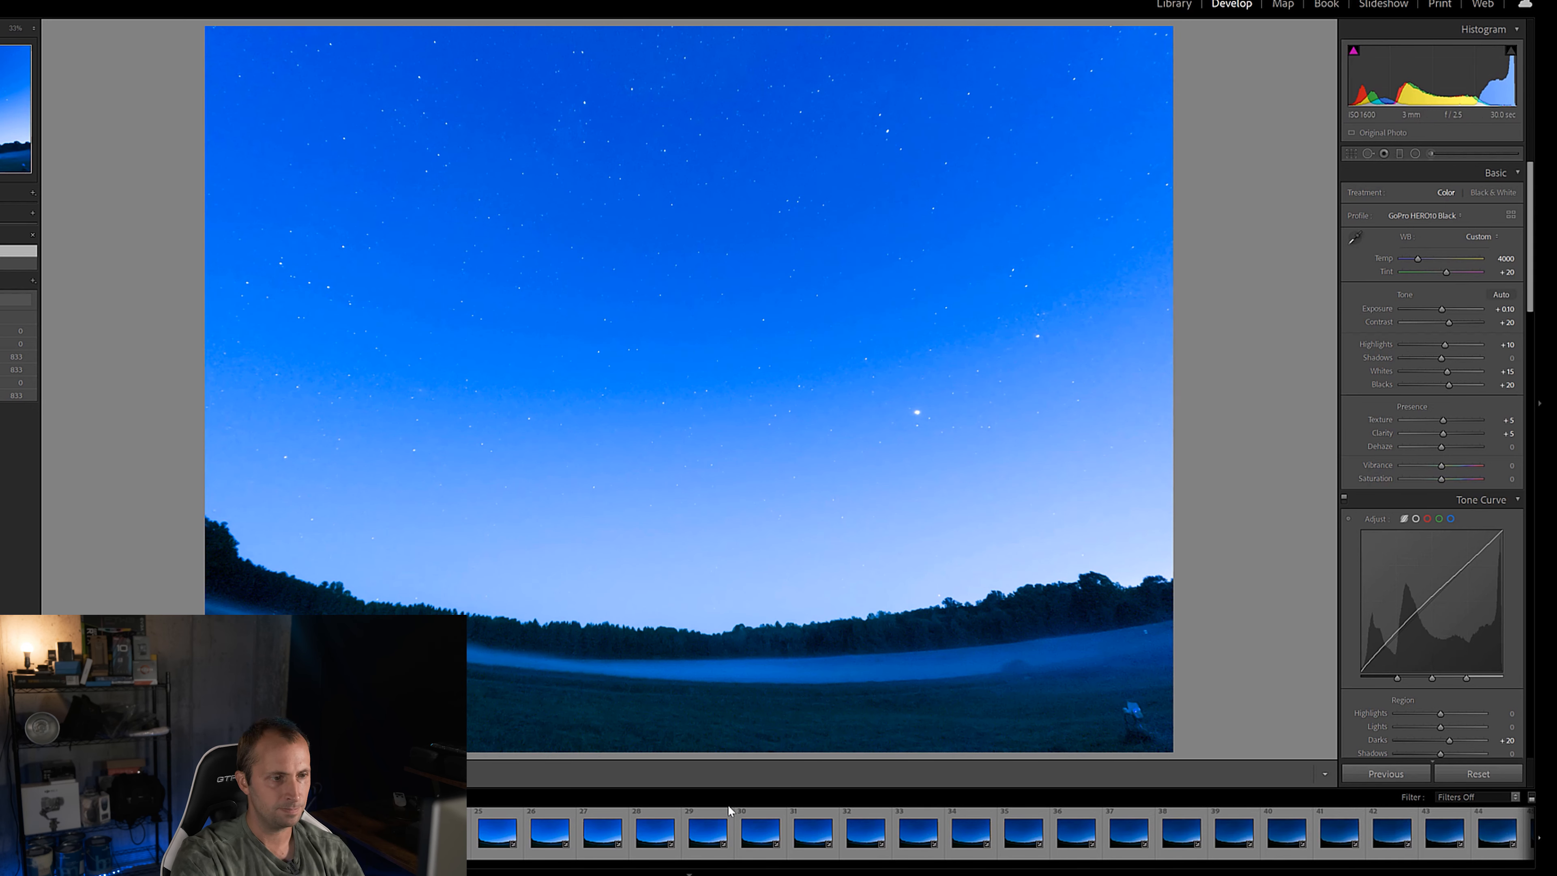
click(692, 827)
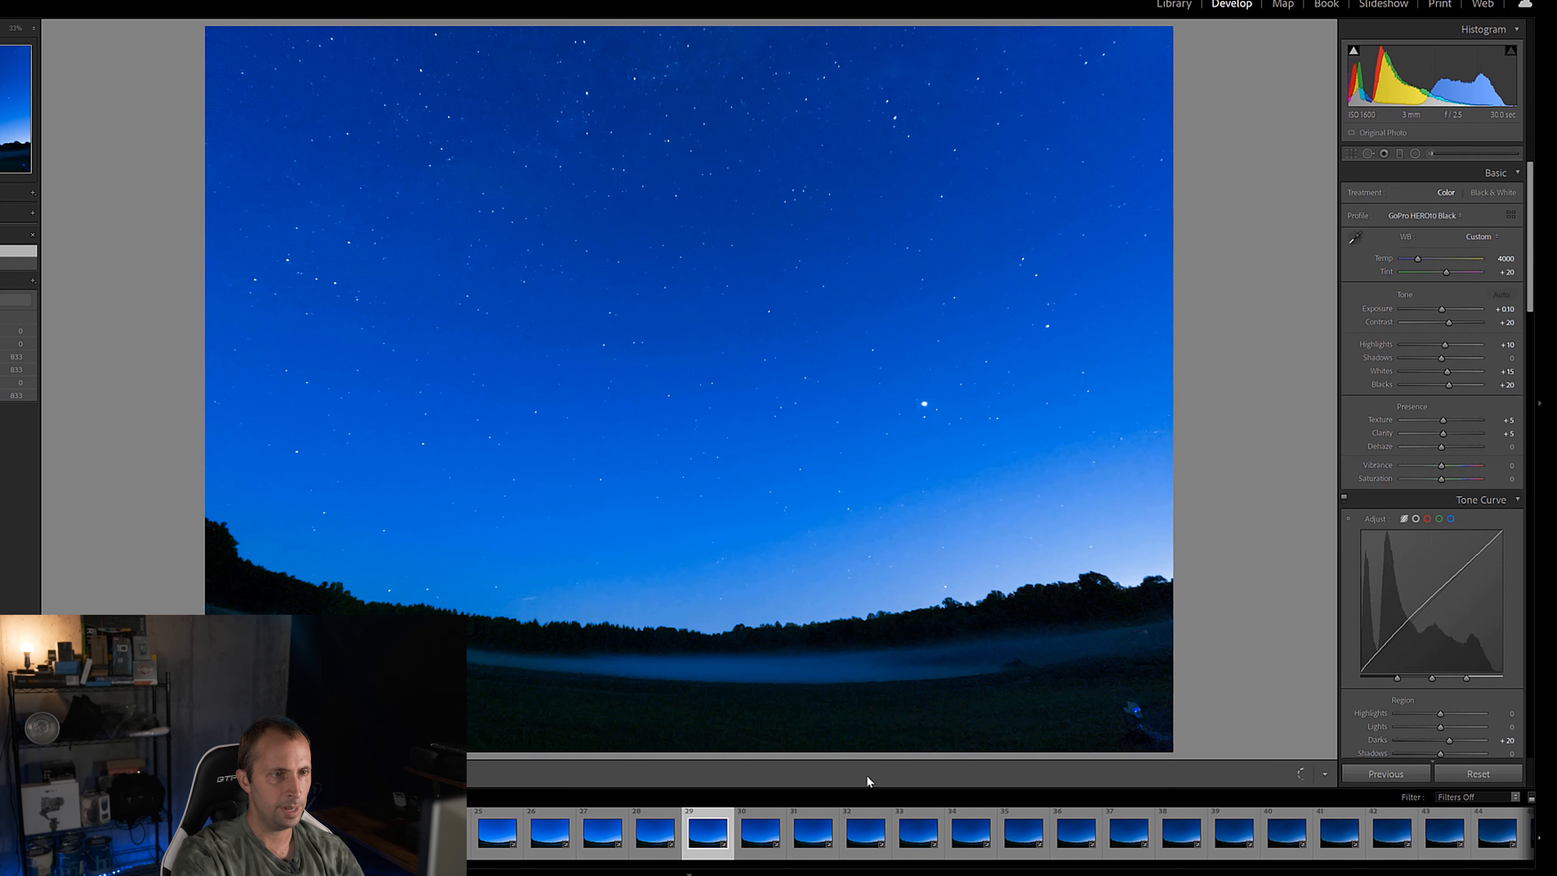
click(1130, 832)
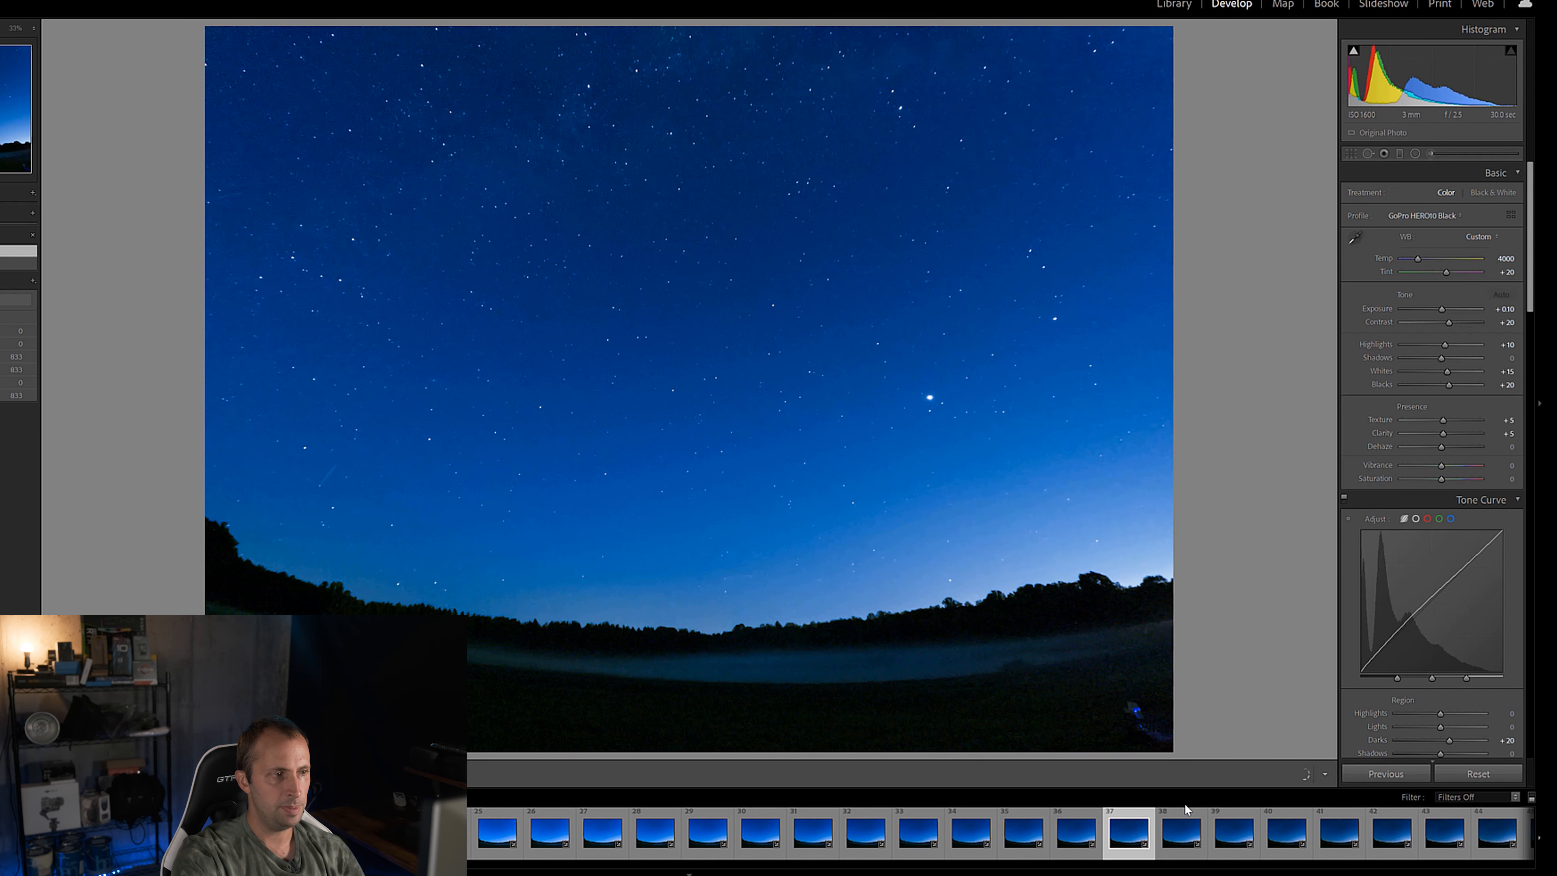
click(1237, 838)
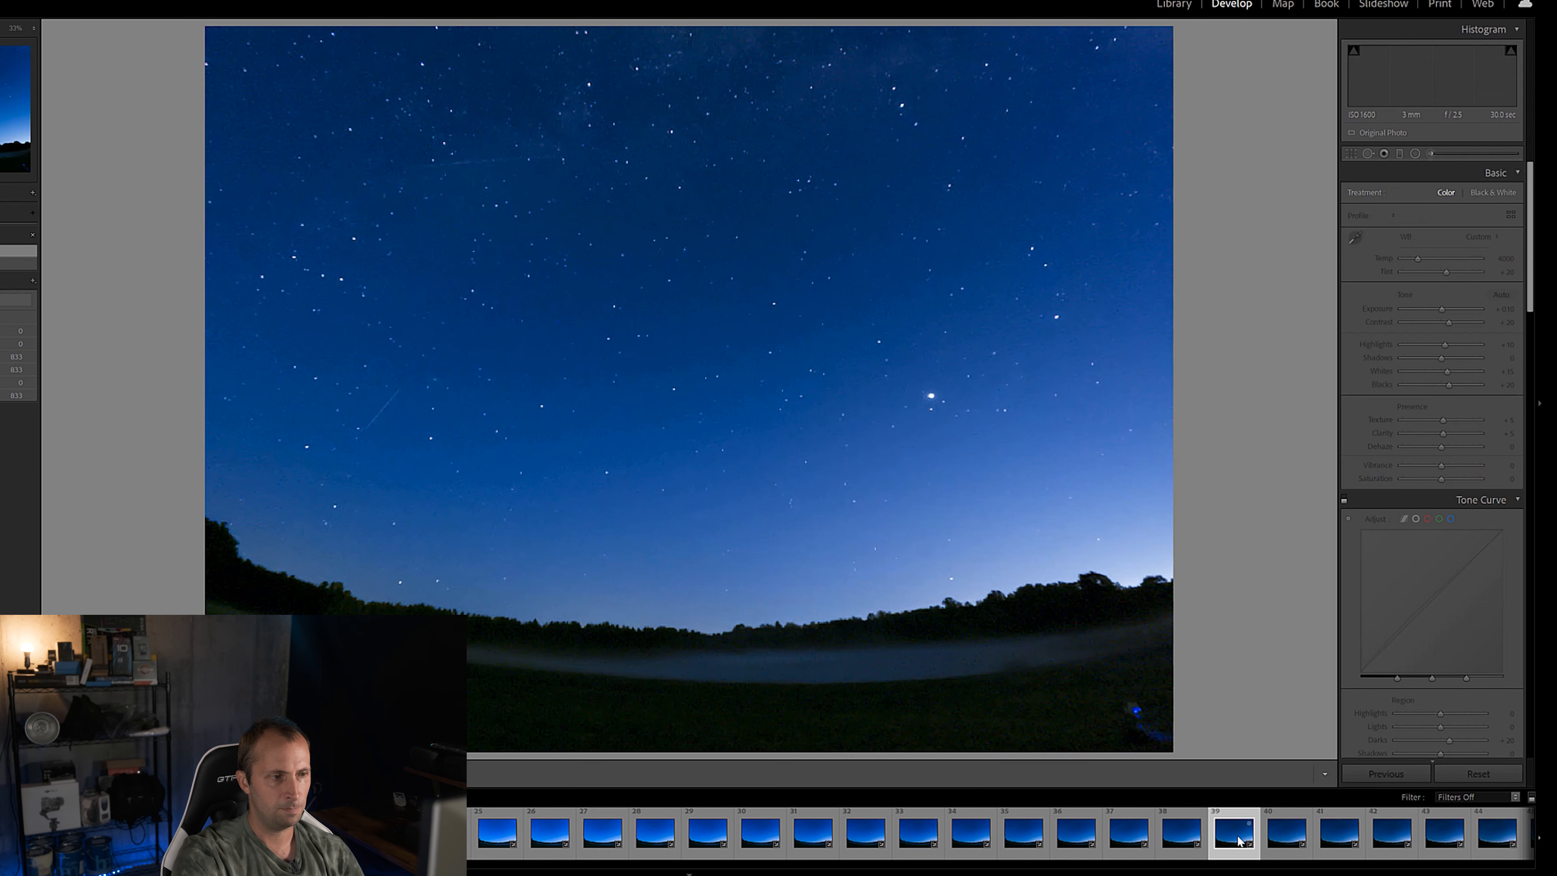
click(1283, 835)
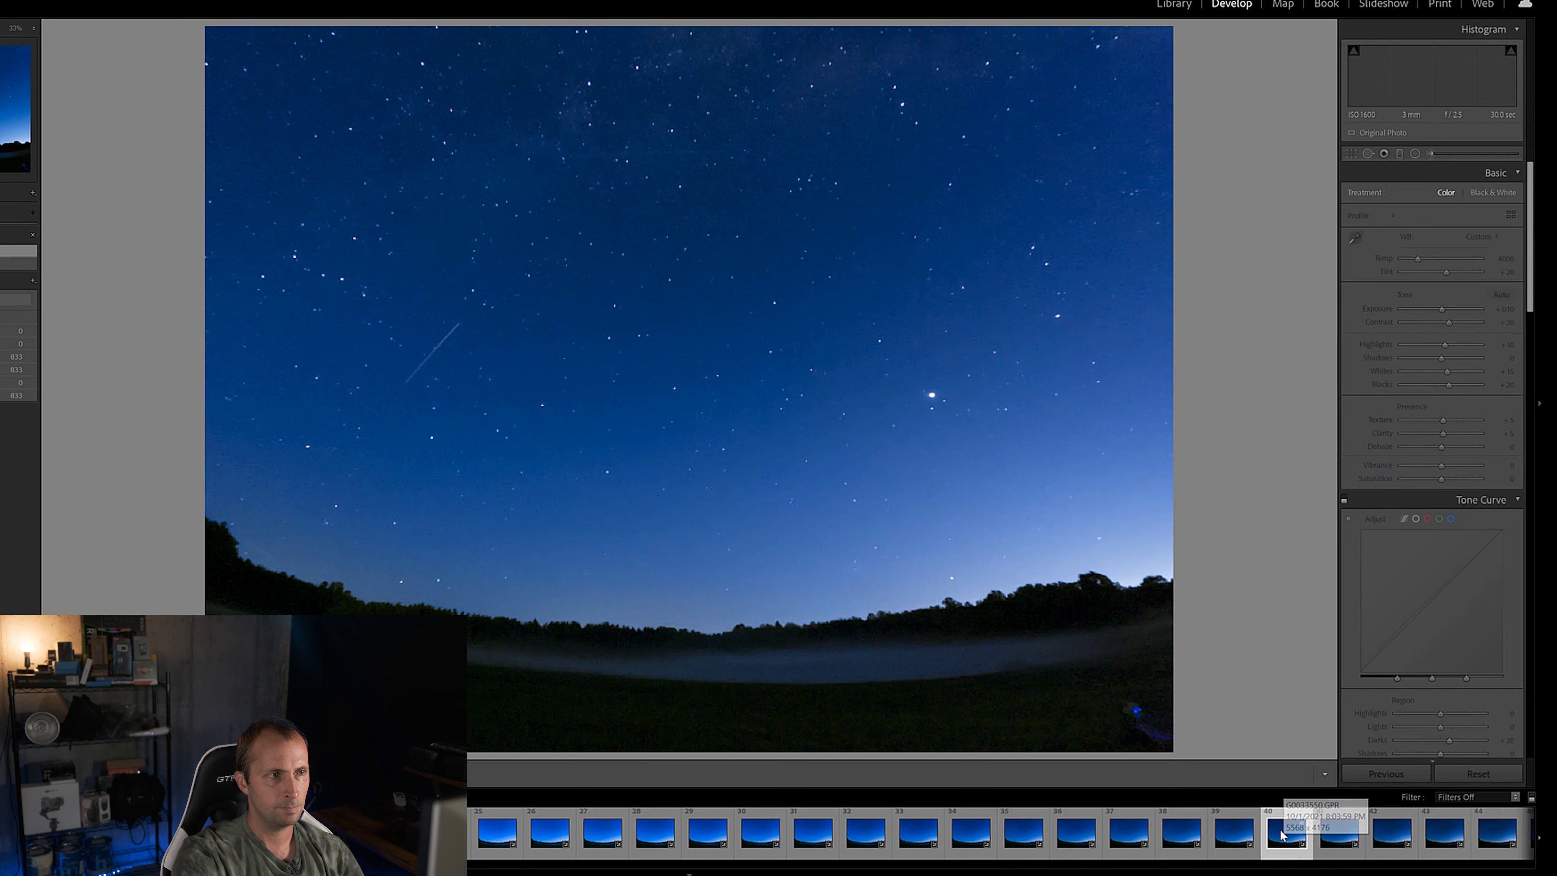
click(1340, 837)
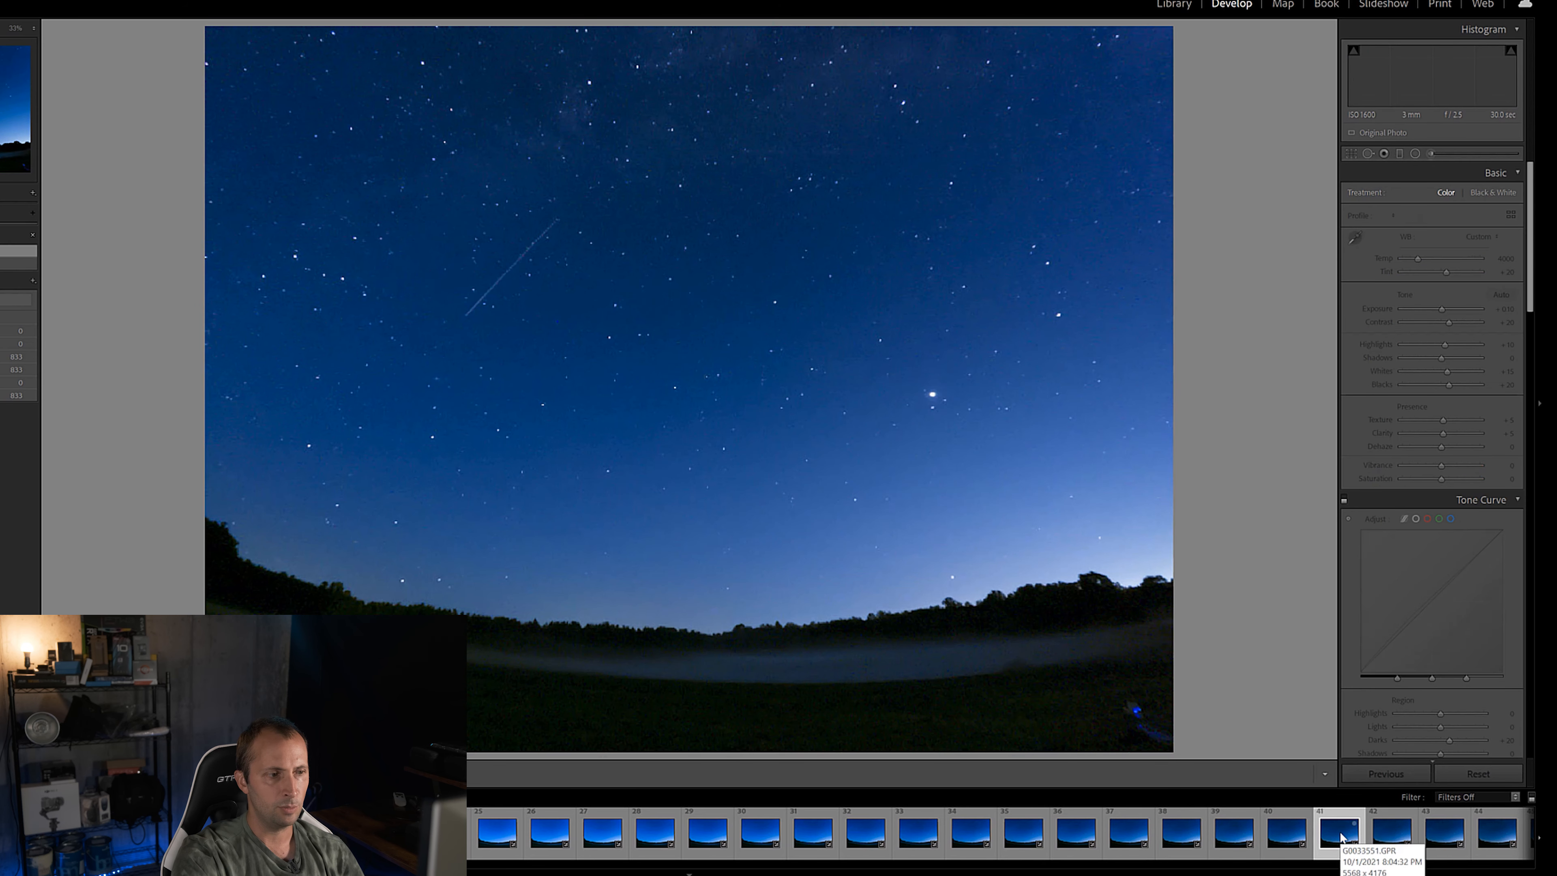
click(1388, 837)
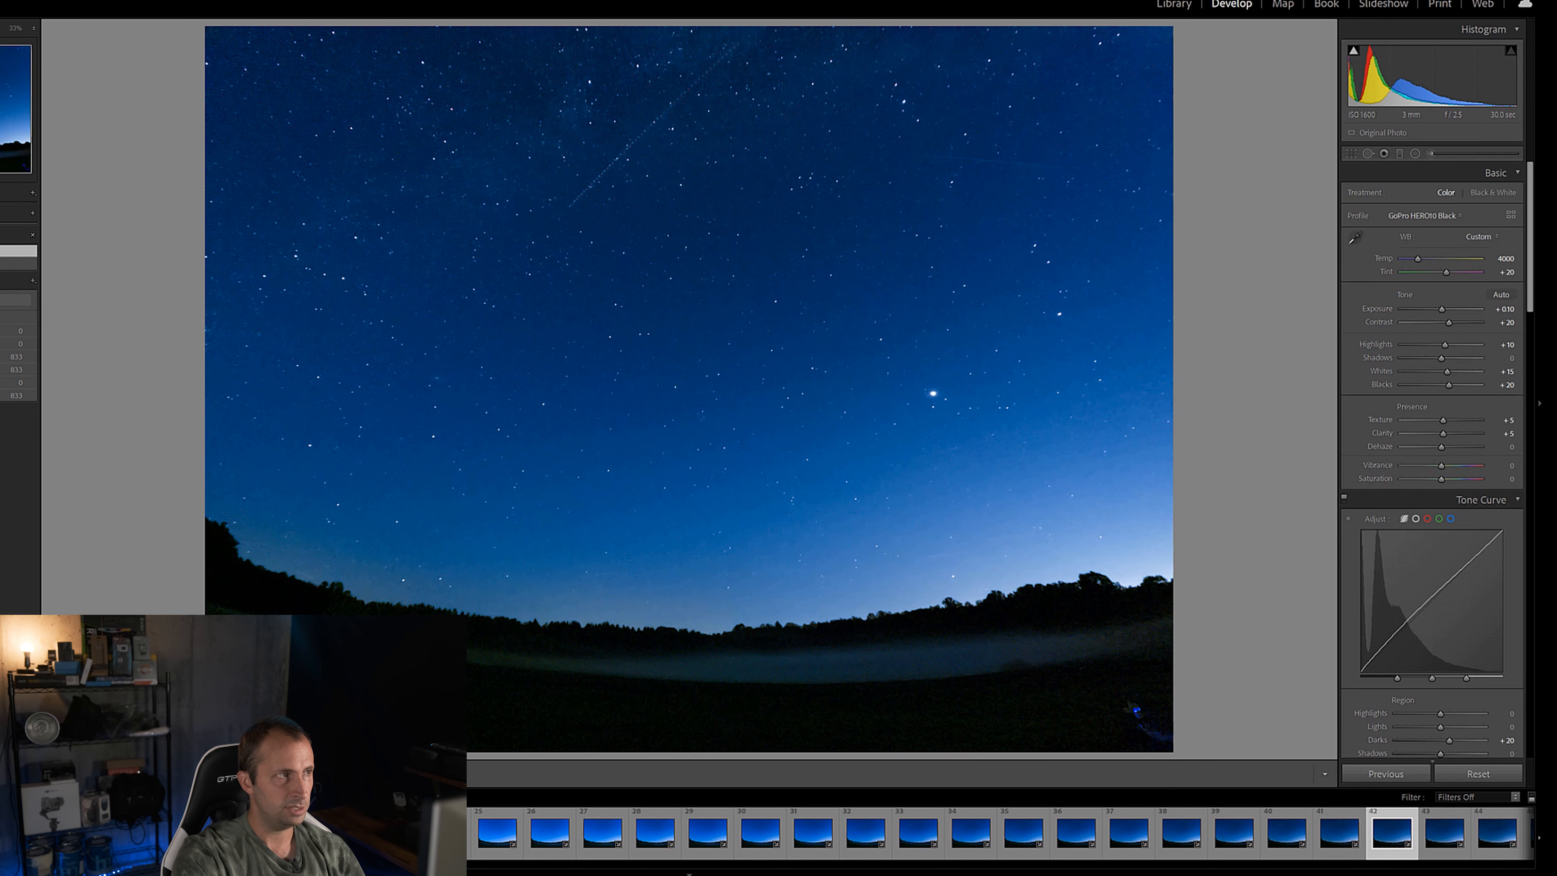
Select the whole photo sequence again and open its export settings.
click(235, 834)
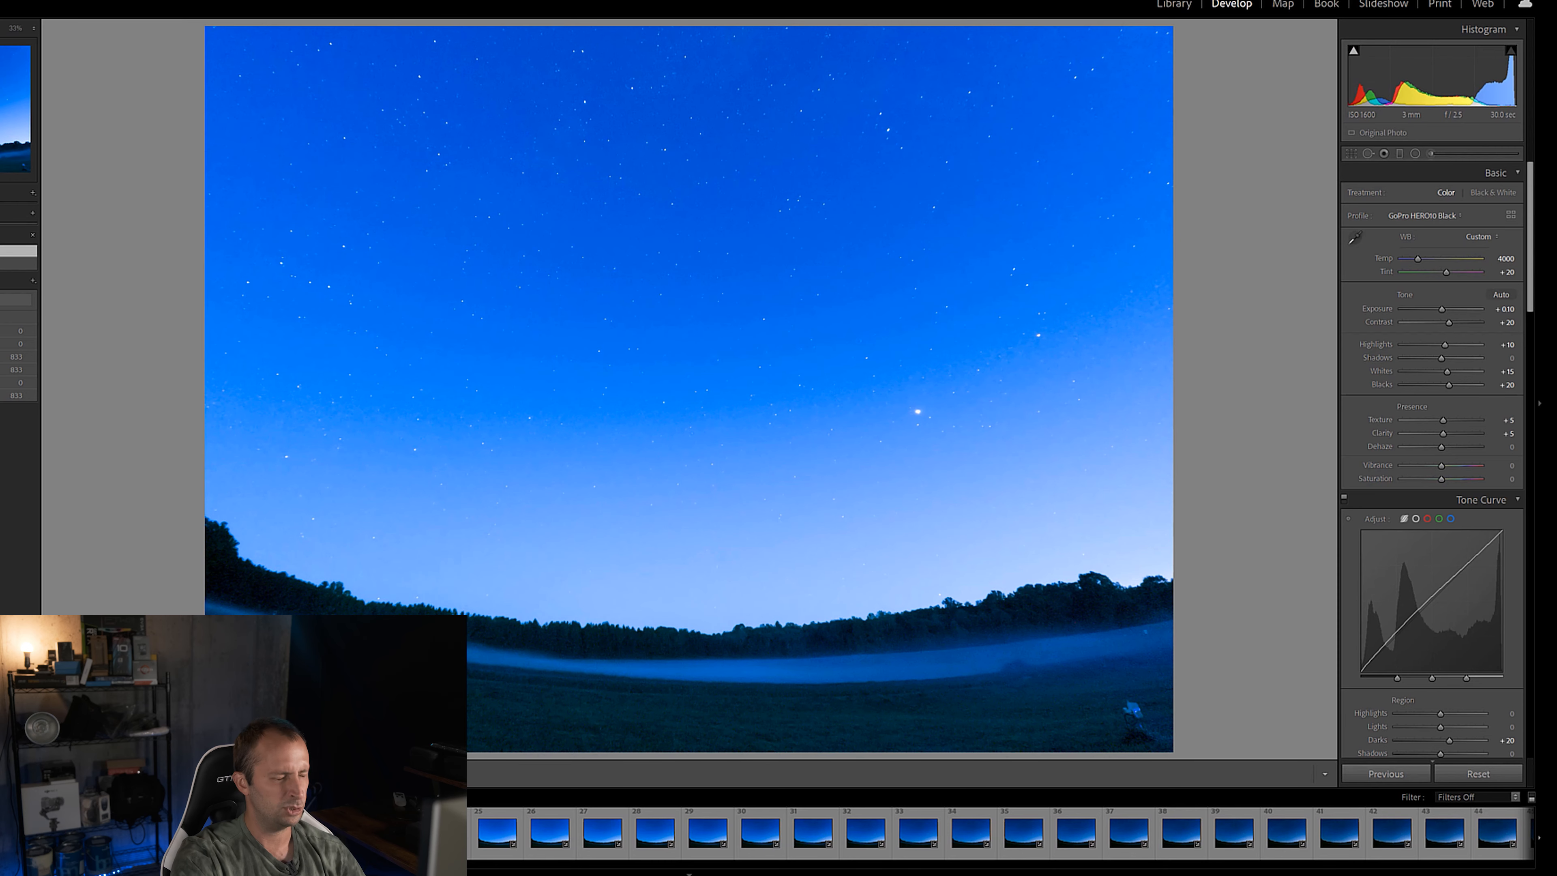
key(ctrl+a)
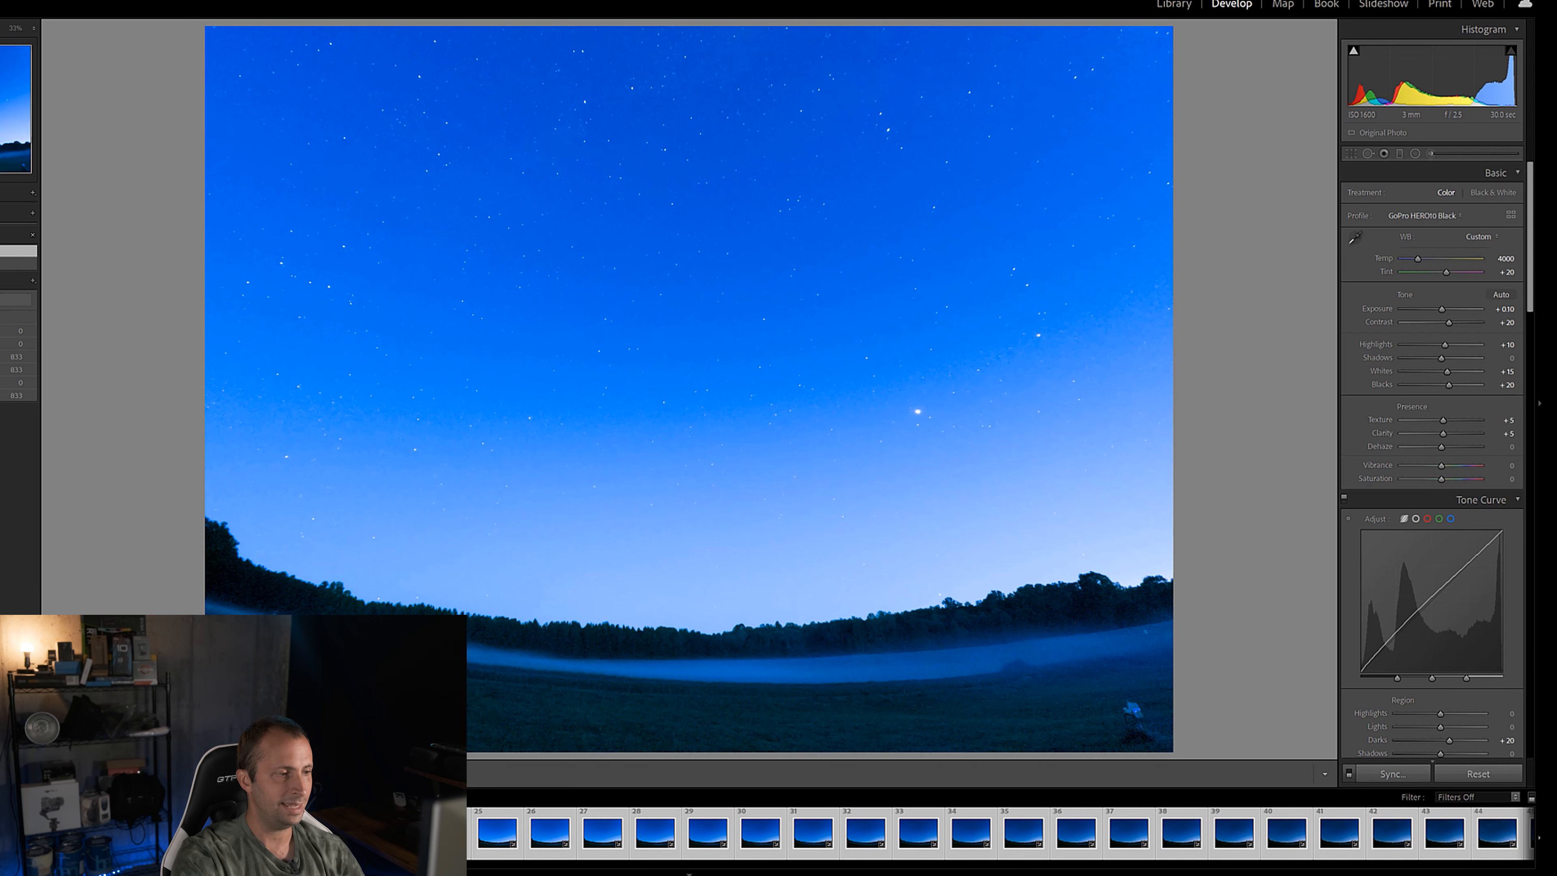
right_click(171, 833)
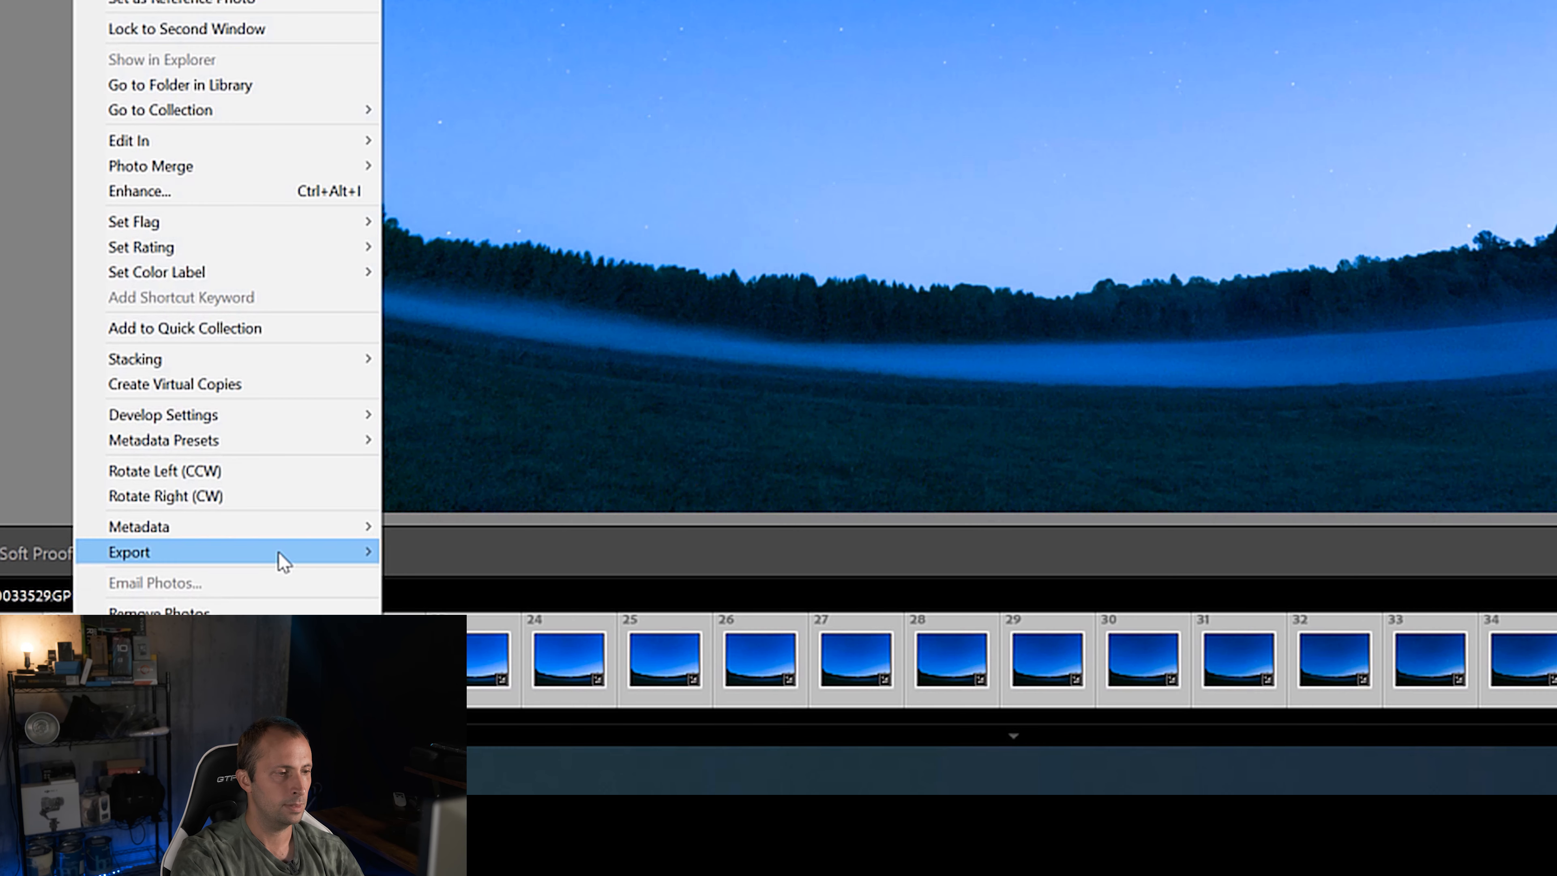
mouse_move(348, 555)
click(501, 551)
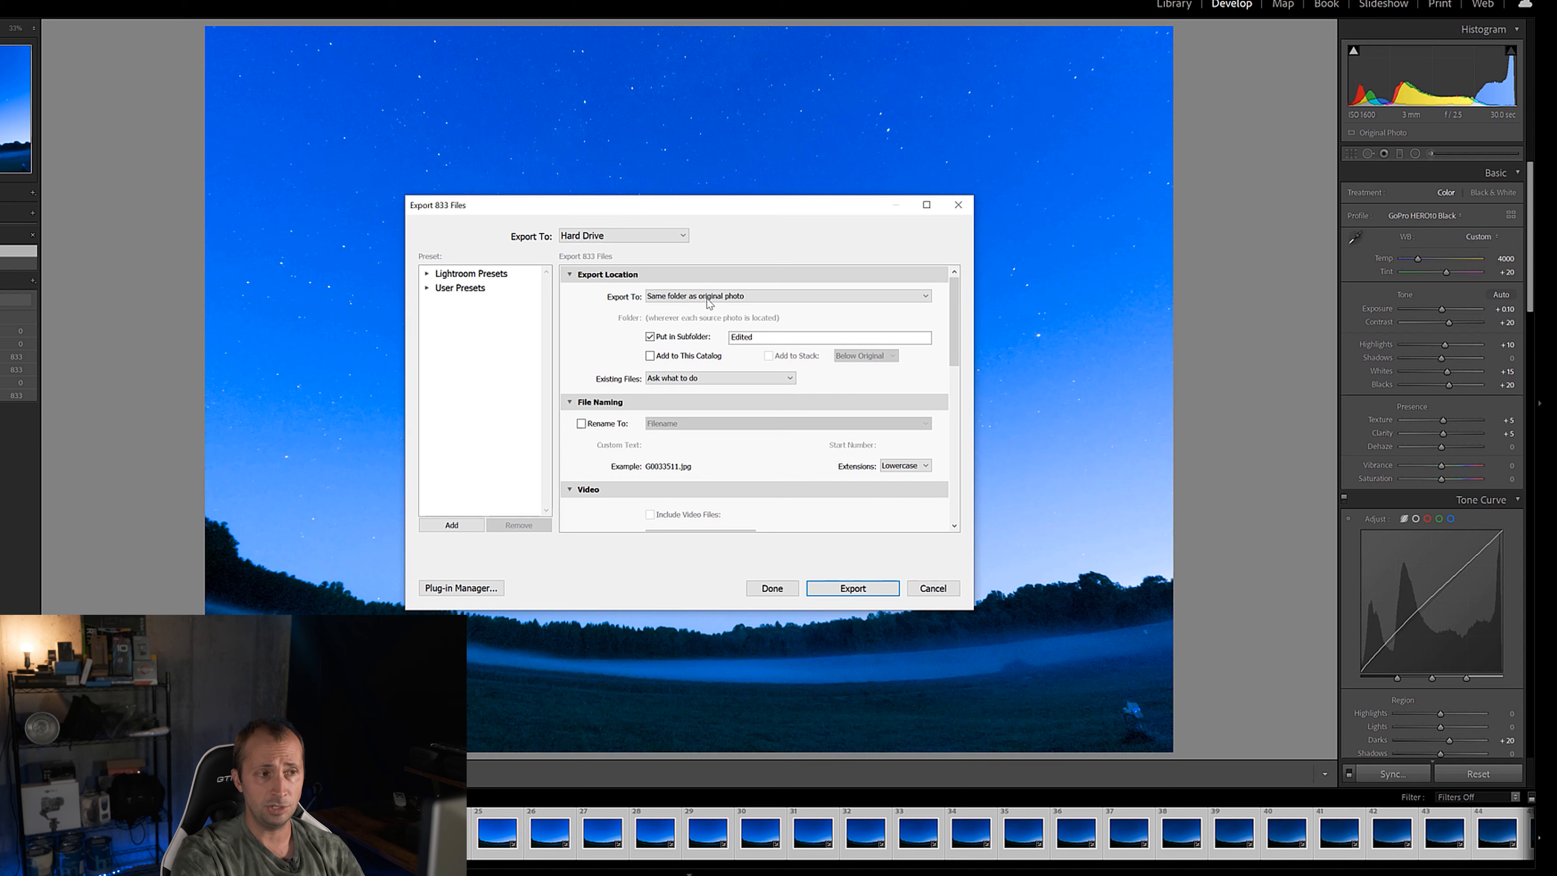
Export the photos as sRGB JPEGs at quality 100 into an Edited subfolder of the original photos' folder.
double_click(767, 338)
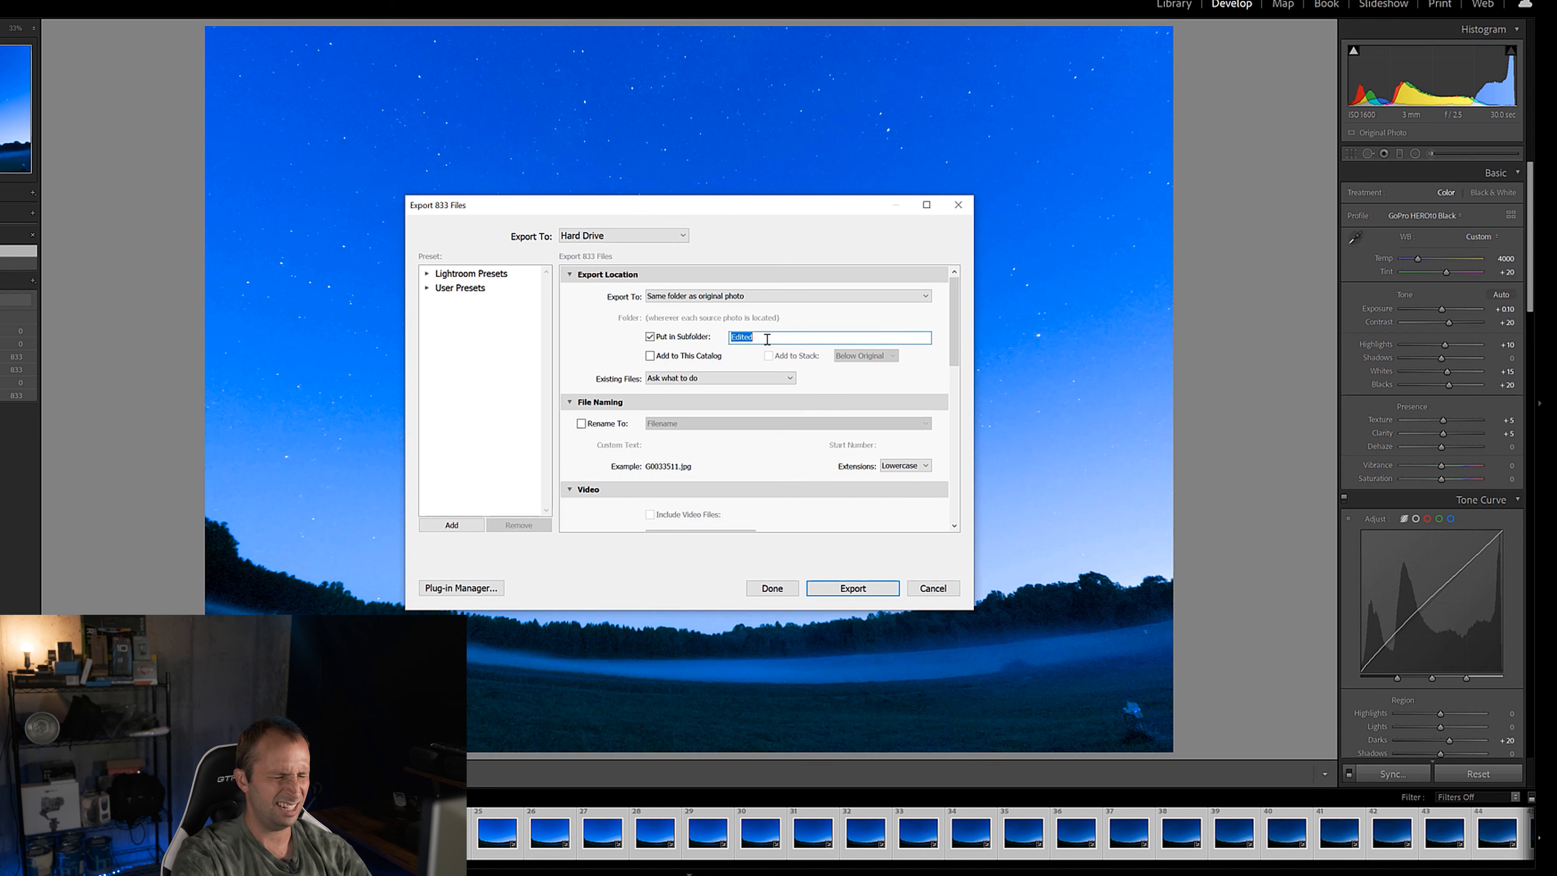
click(767, 339)
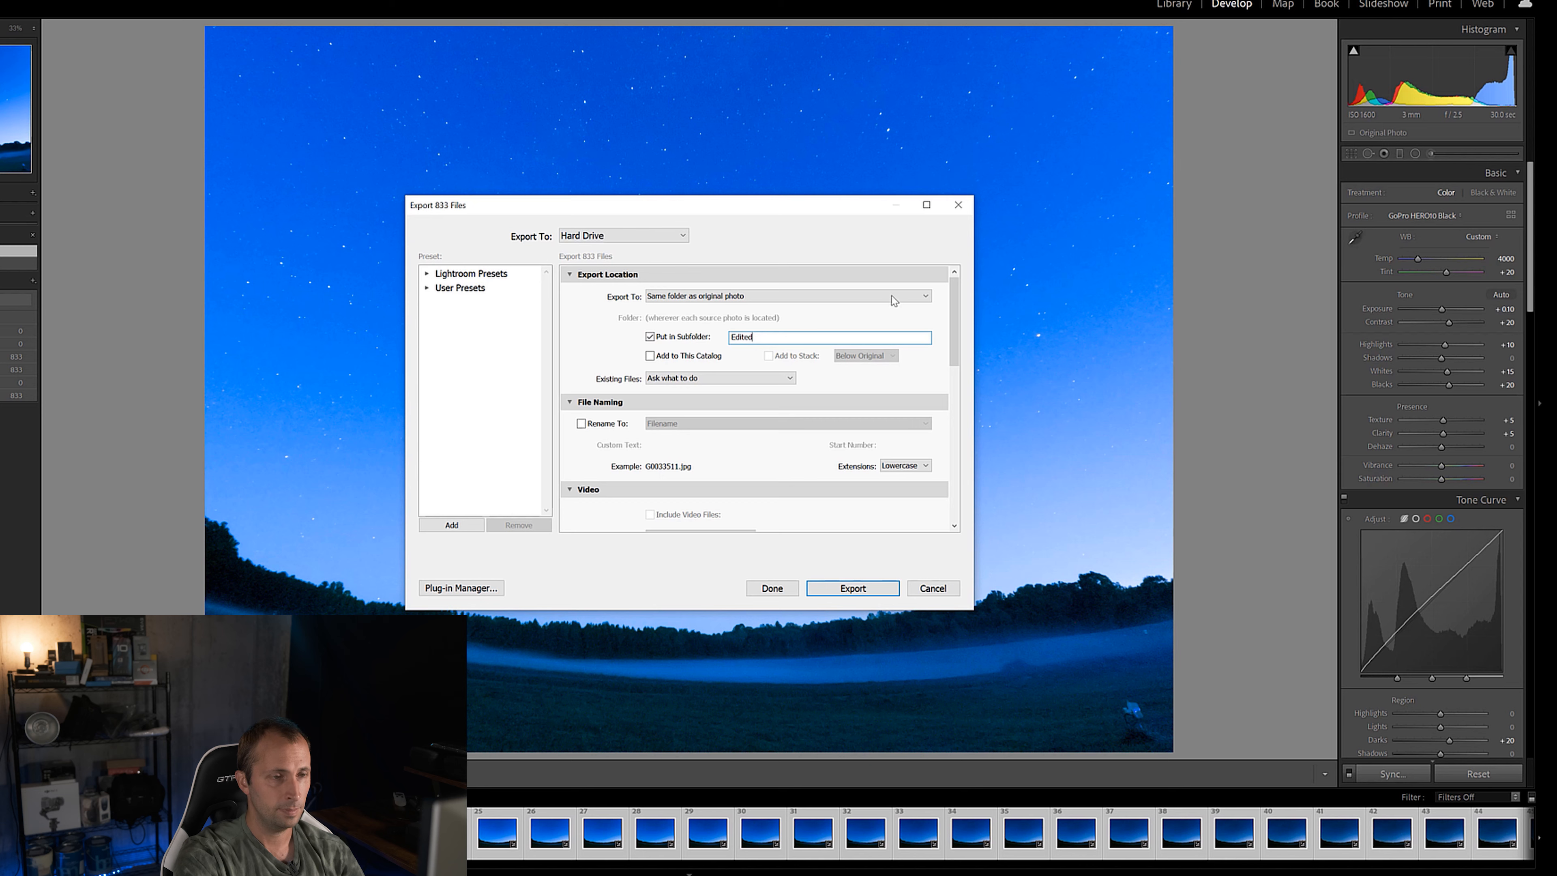
drag(953, 335, 956, 440)
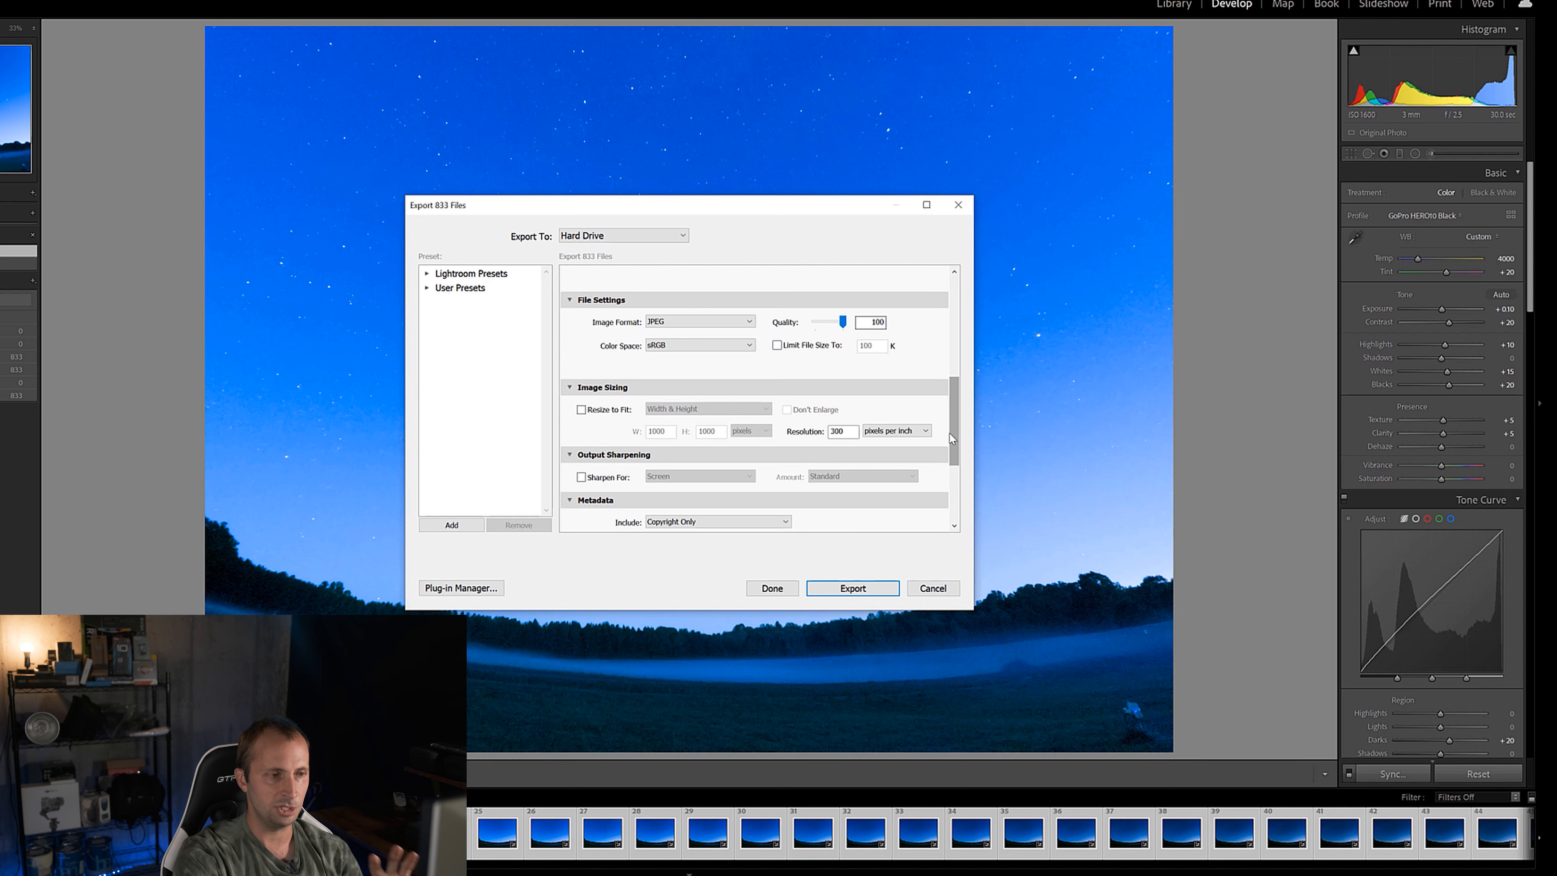
scroll(951, 438, down, 4)
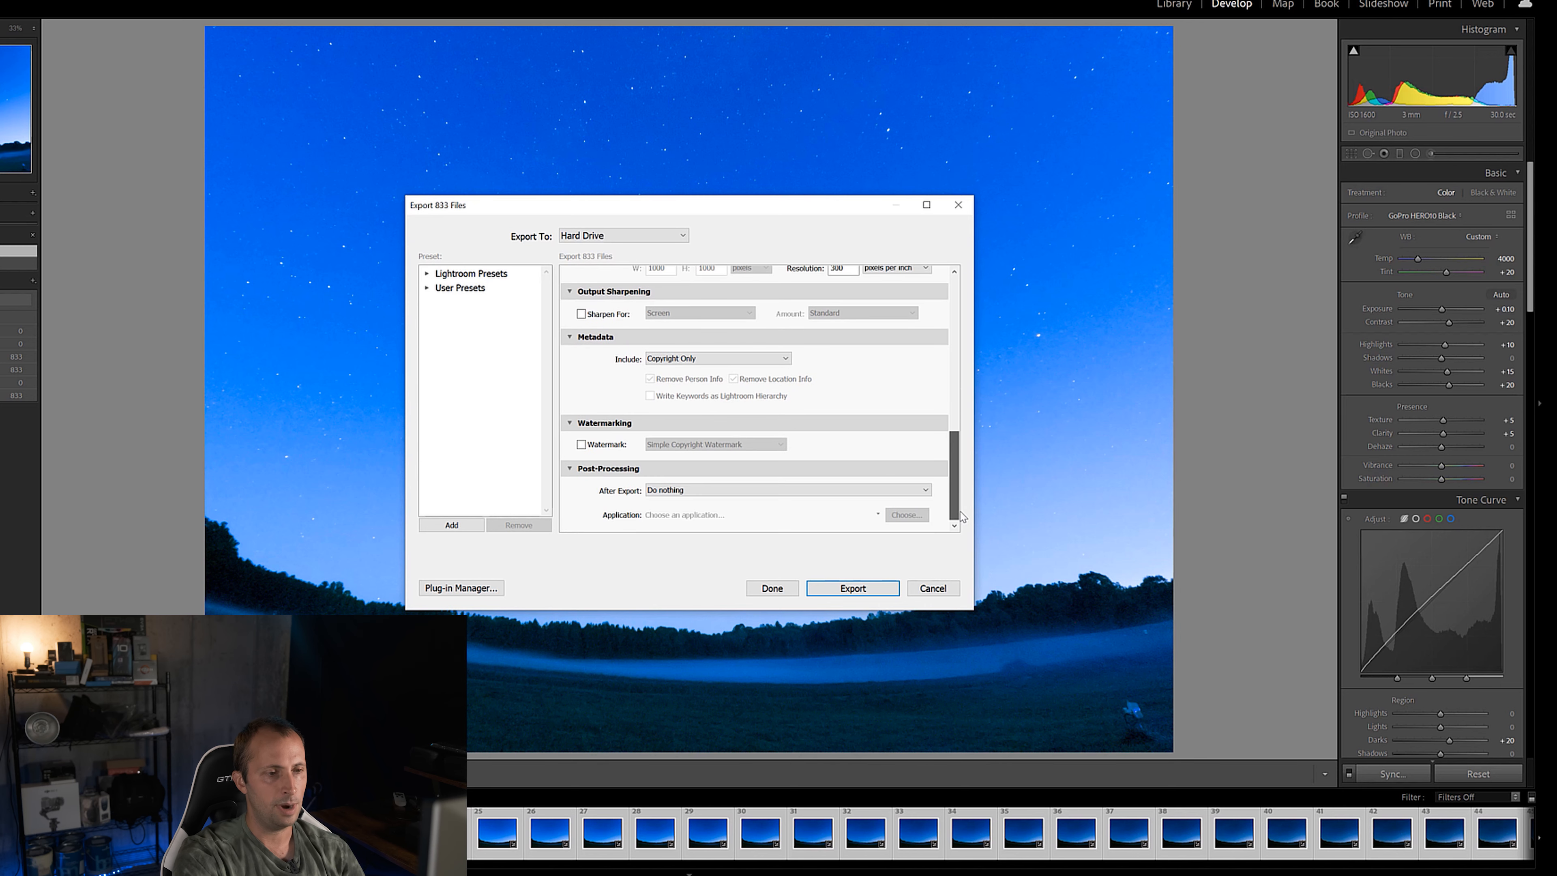
click(853, 589)
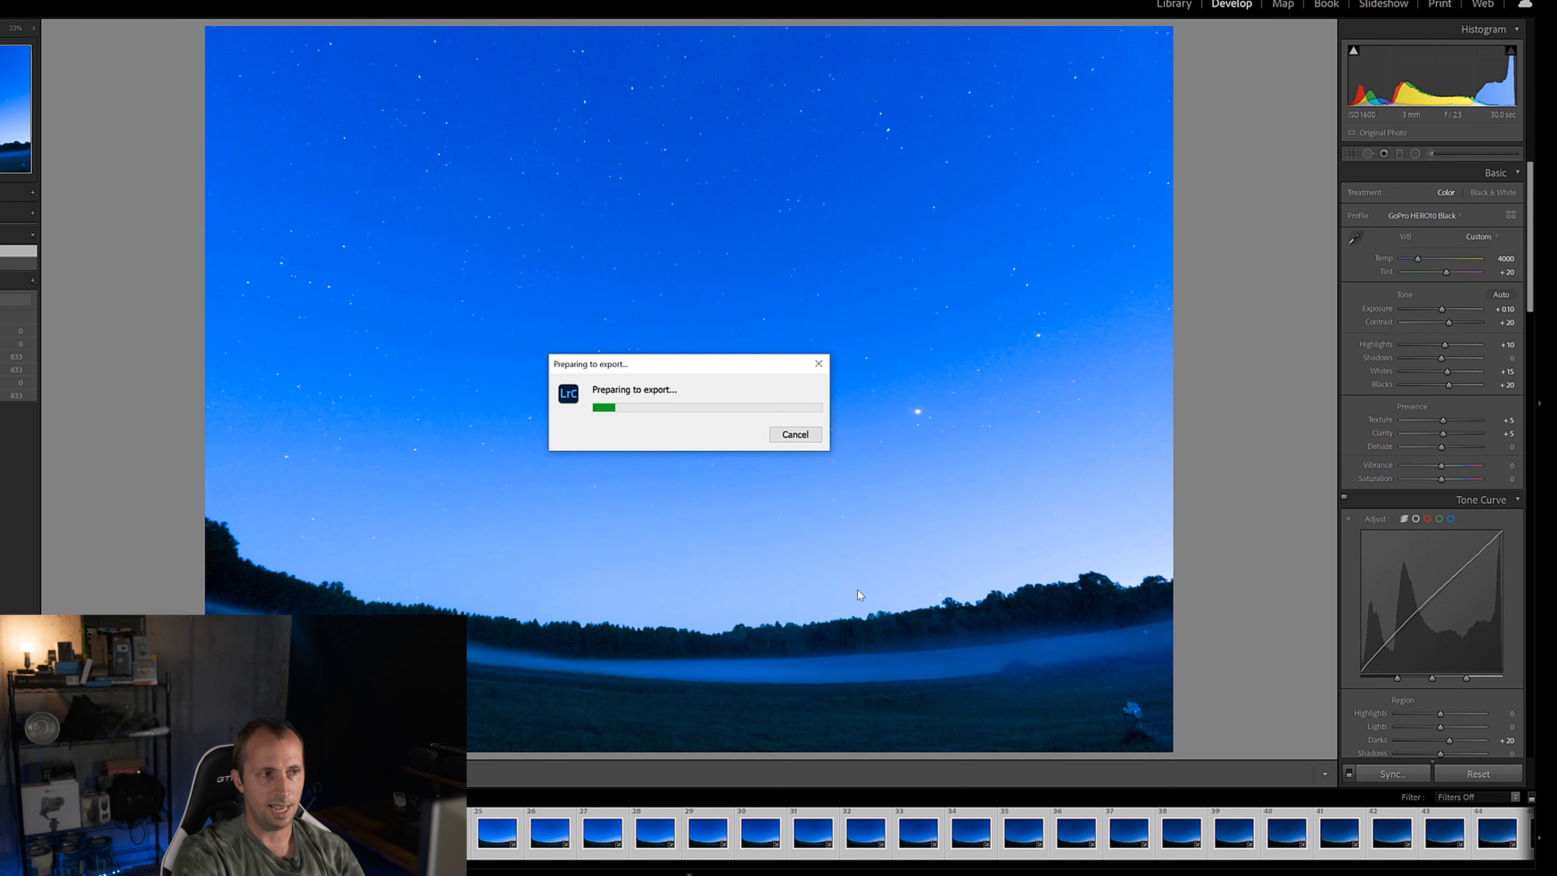
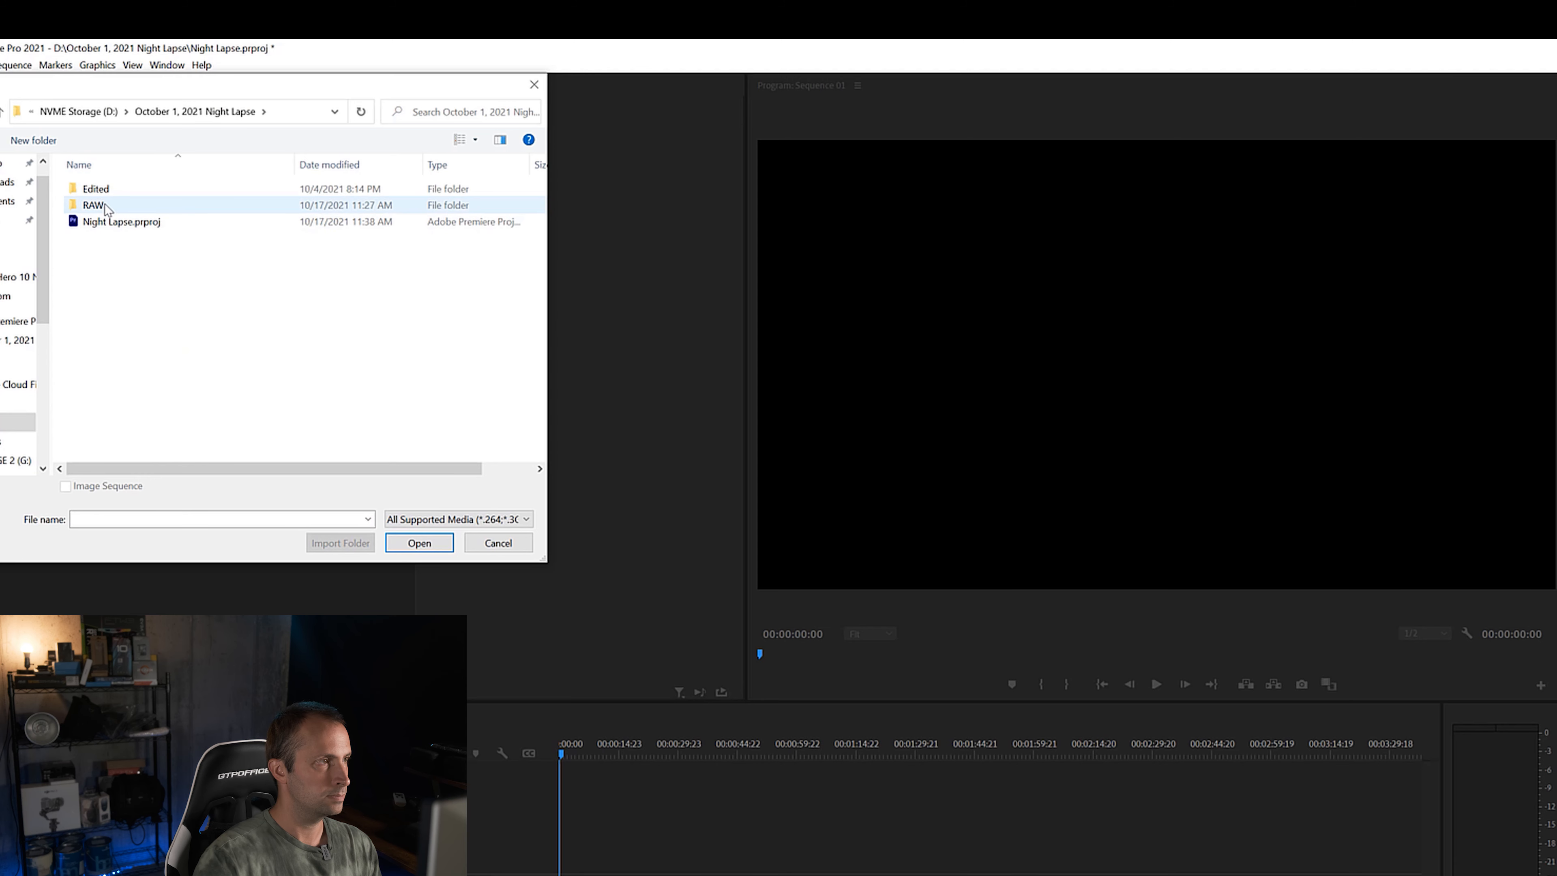
Import the JPEGs in the Edited folder as an image sequence starting from G0033511.jpg.
double_click(107, 186)
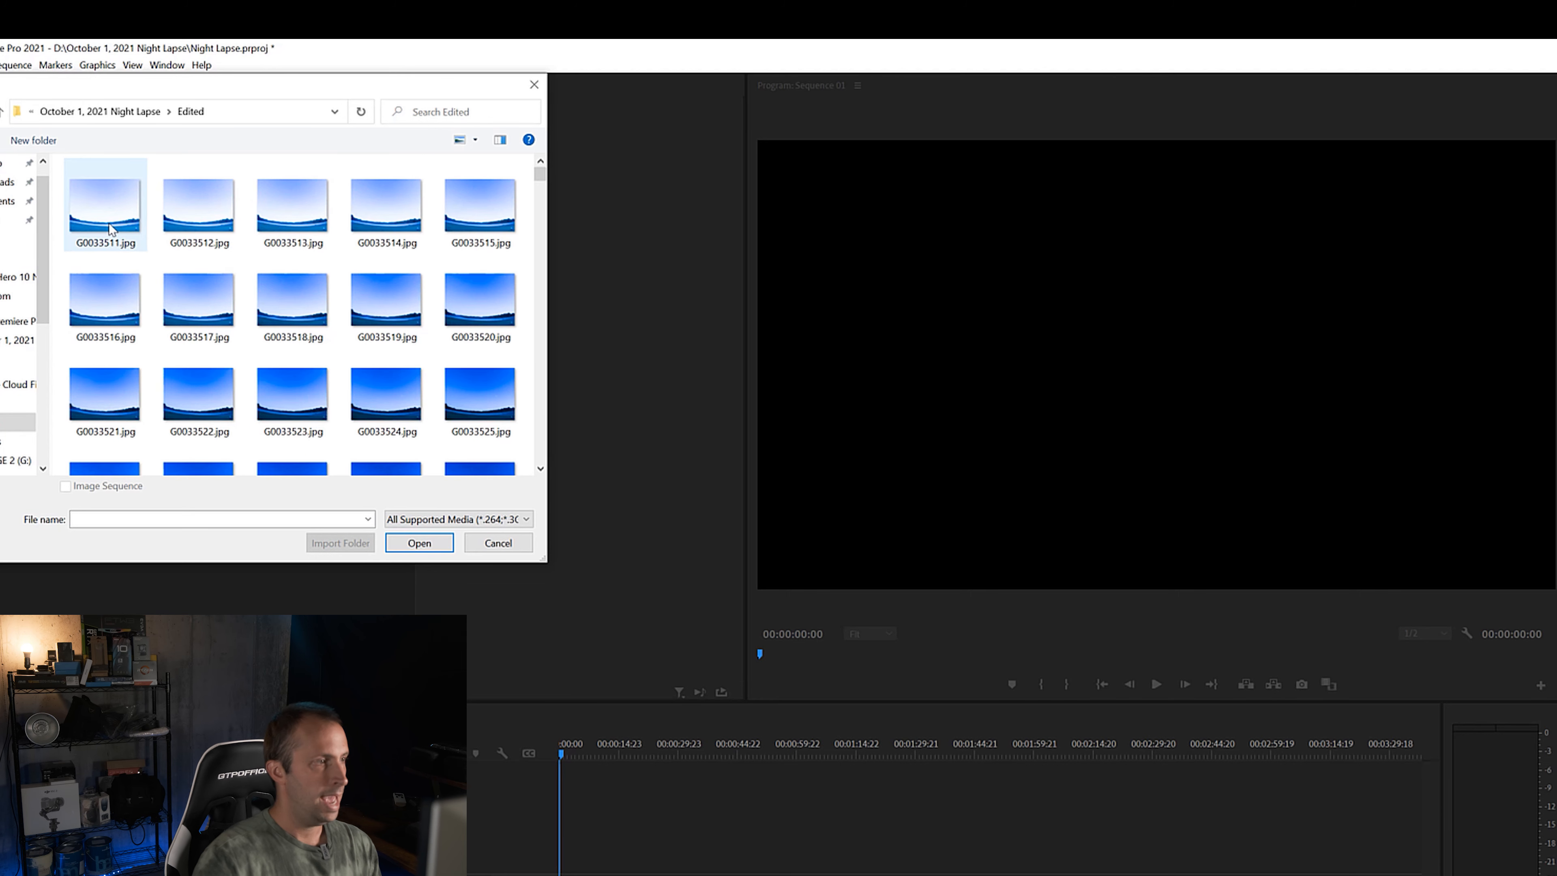
click(131, 247)
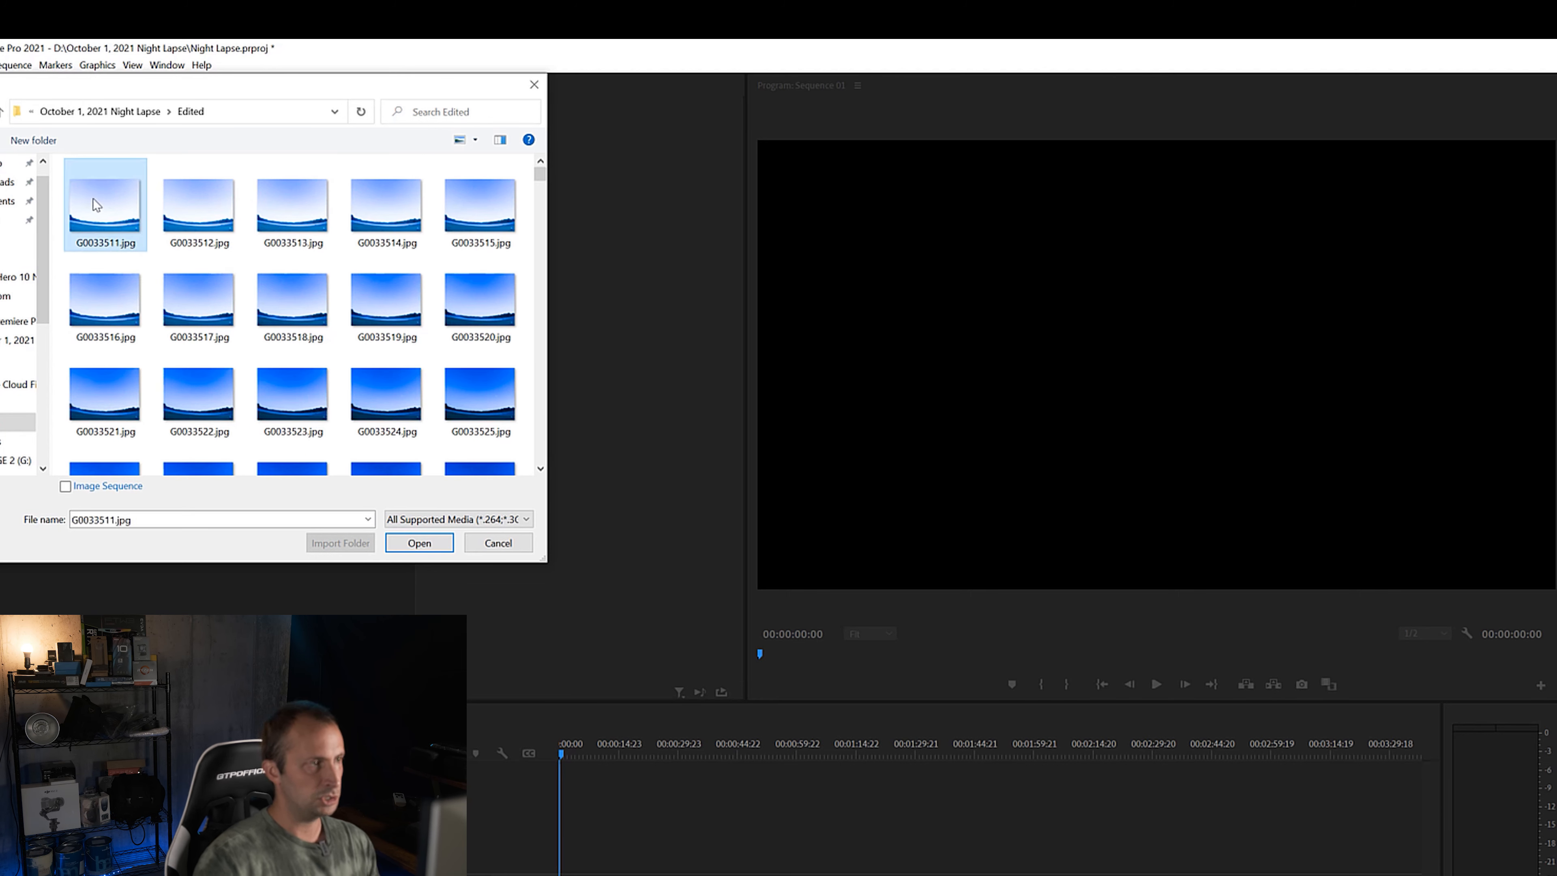
click(66, 487)
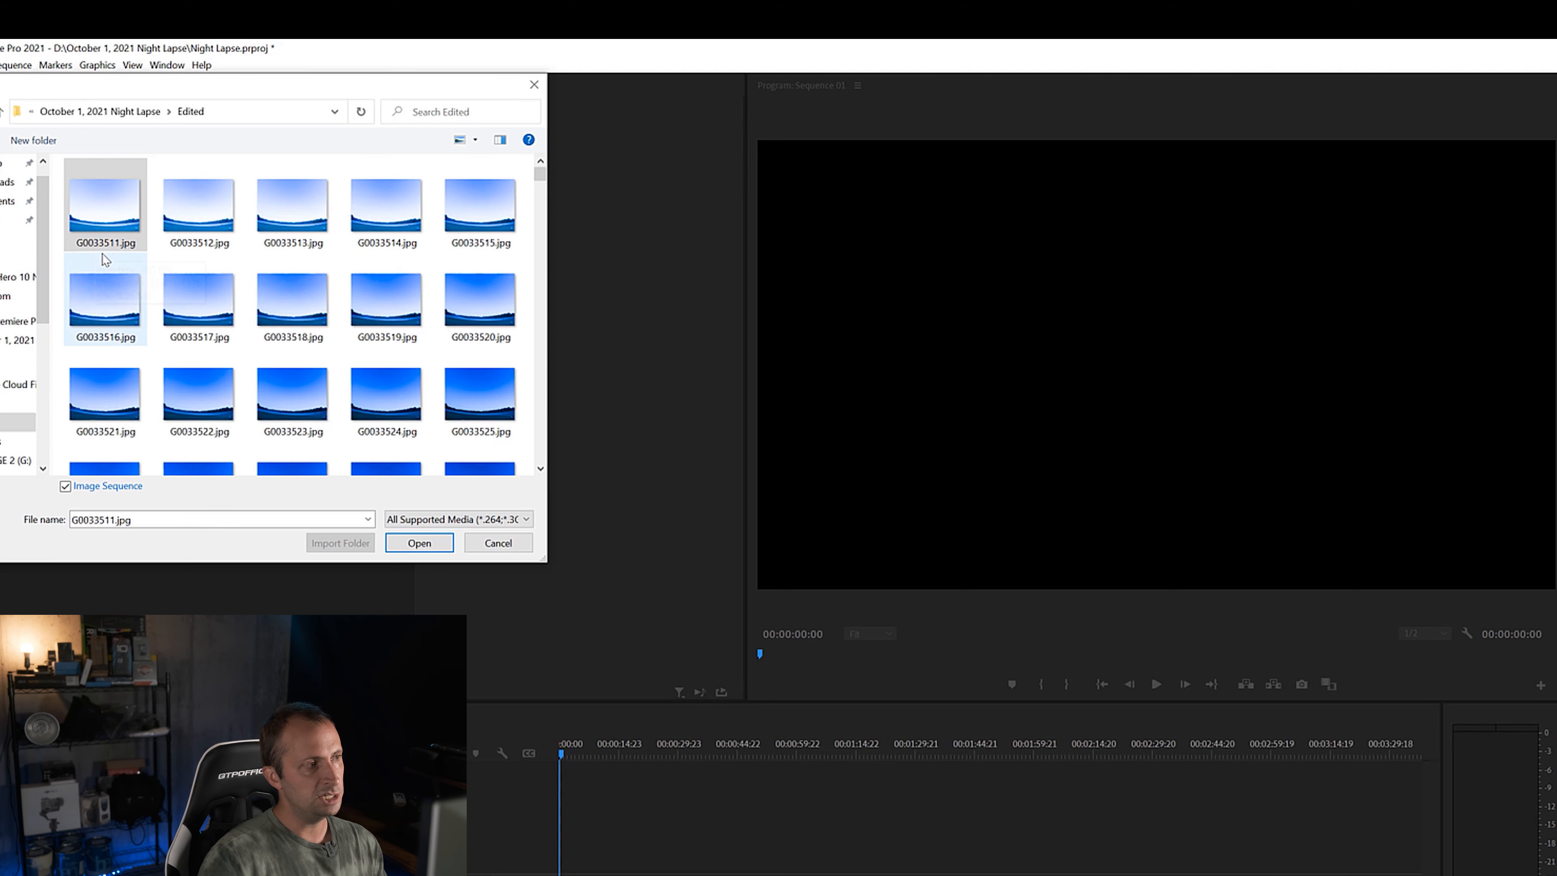
drag(541, 178, 521, 461)
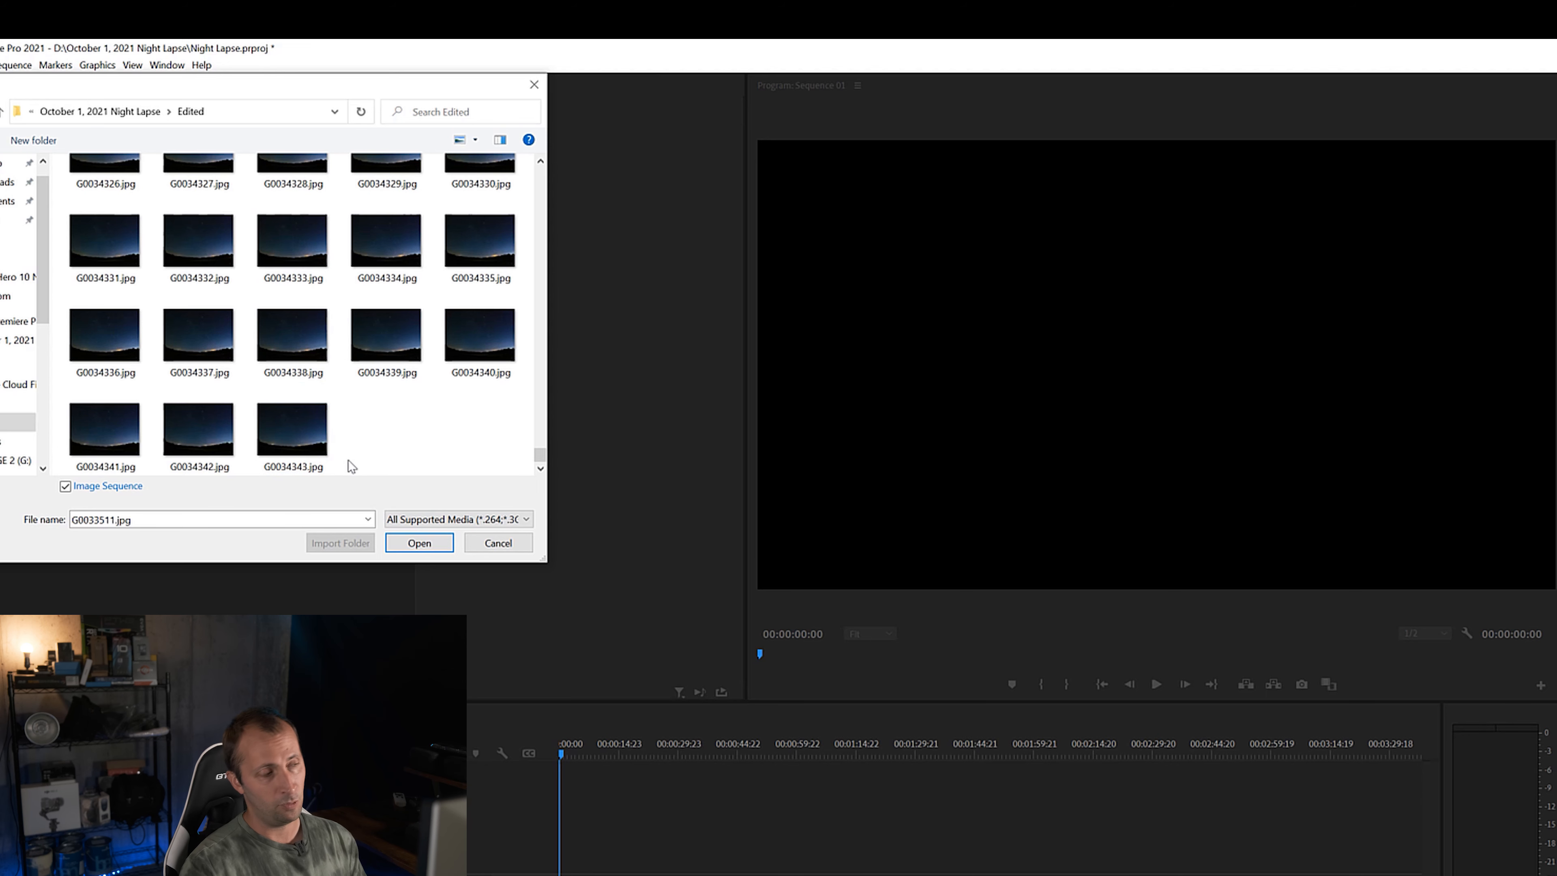
click(428, 545)
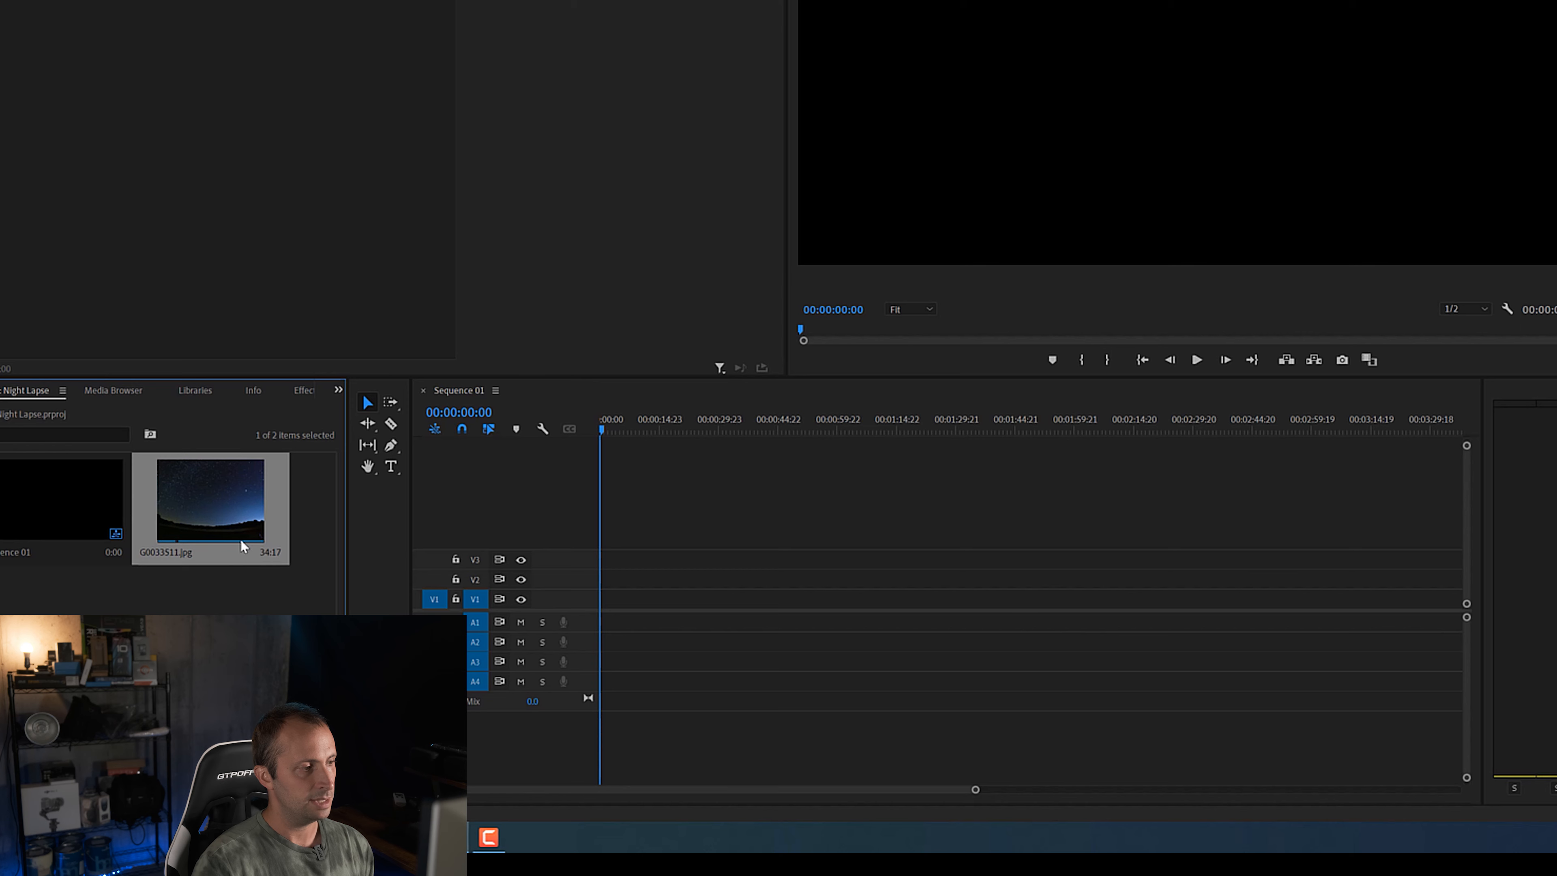
Place the image sequence at the start of track V1, keeping the existing sequence settings, and set the clip to frame size.
drag(212, 491, 573, 603)
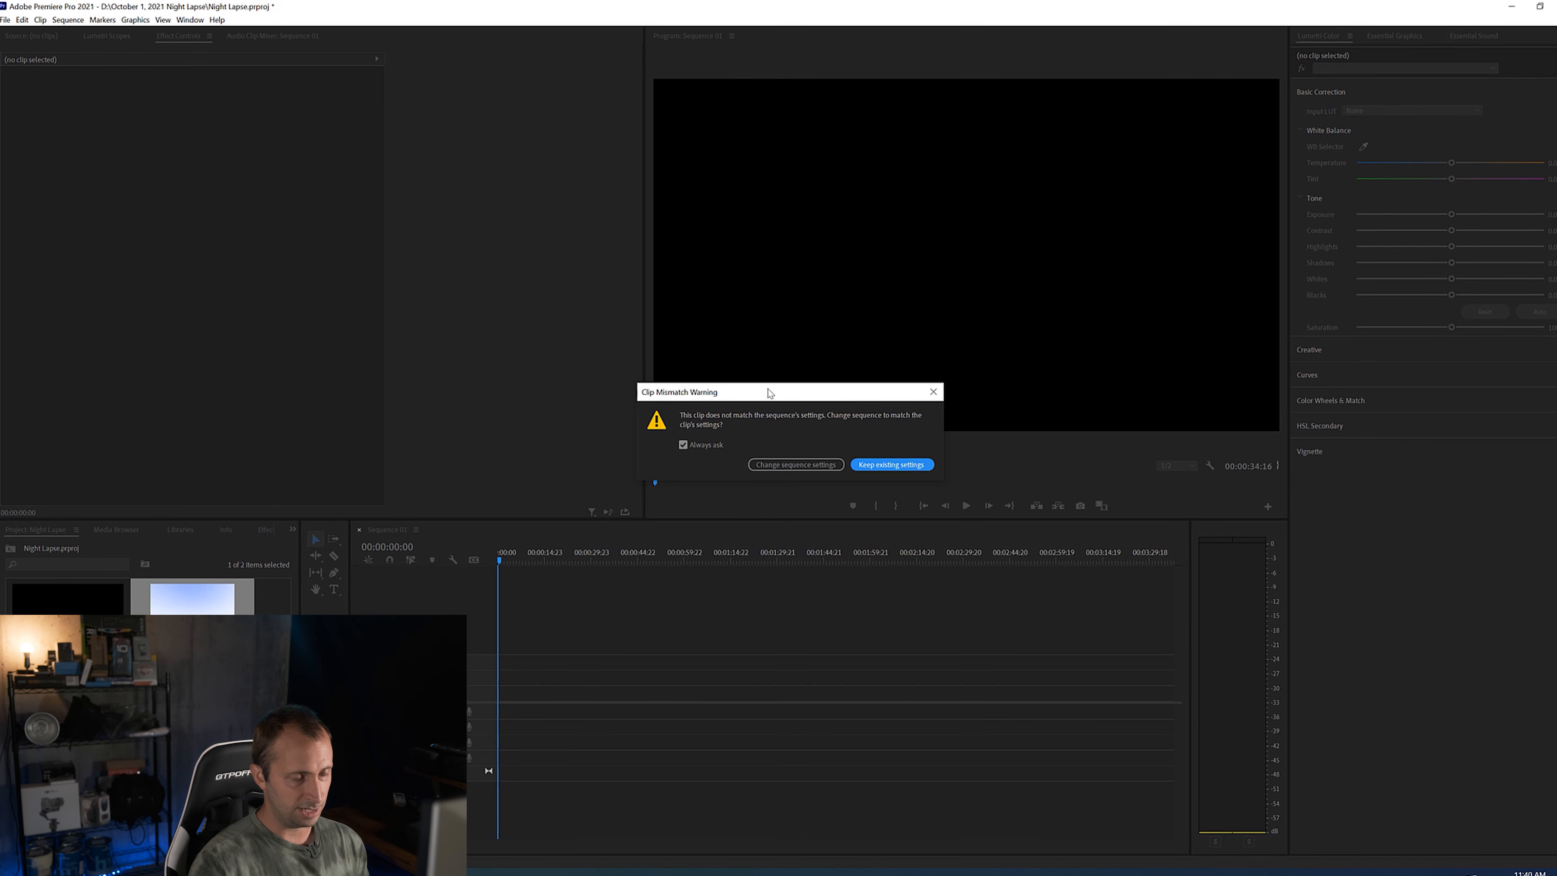
click(885, 465)
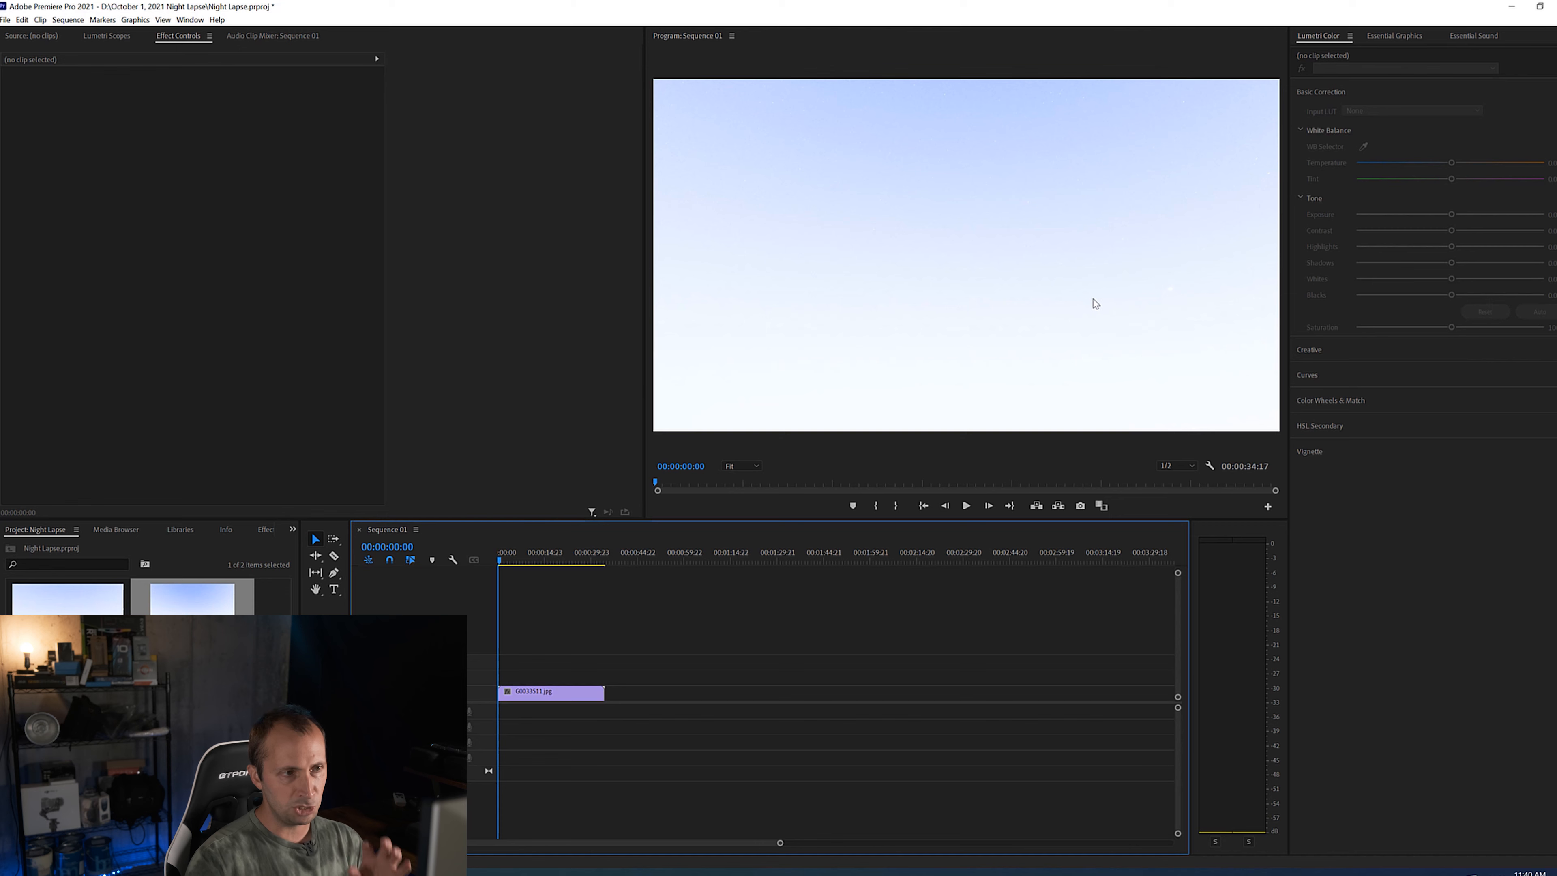
right_click(572, 697)
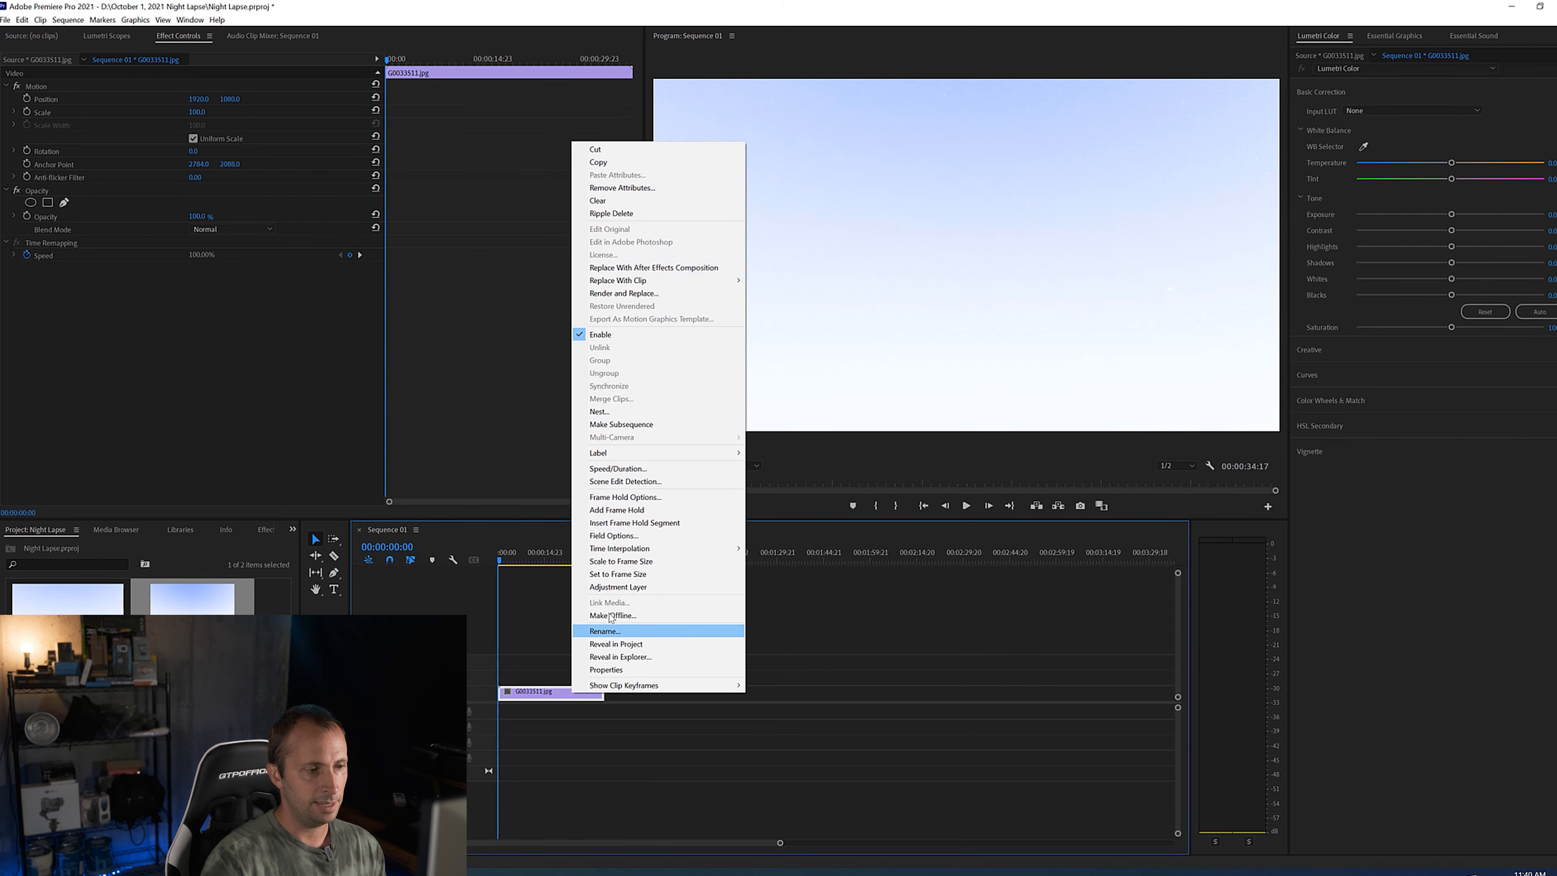
click(620, 573)
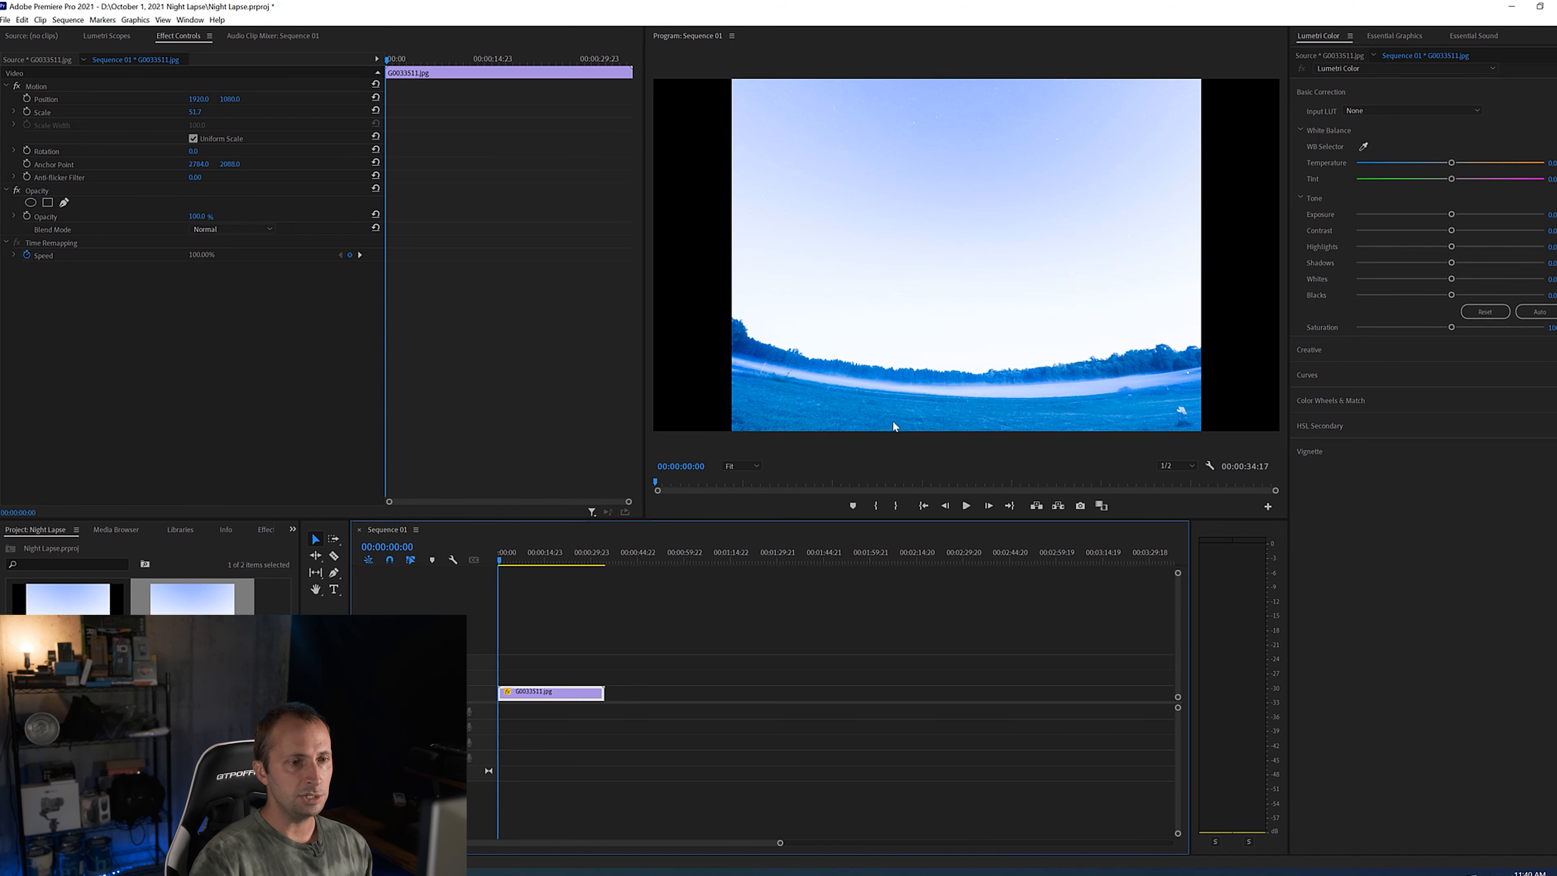
Set the time-lapse clip's scale to 69 so that it fills the frame width.
click(195, 112)
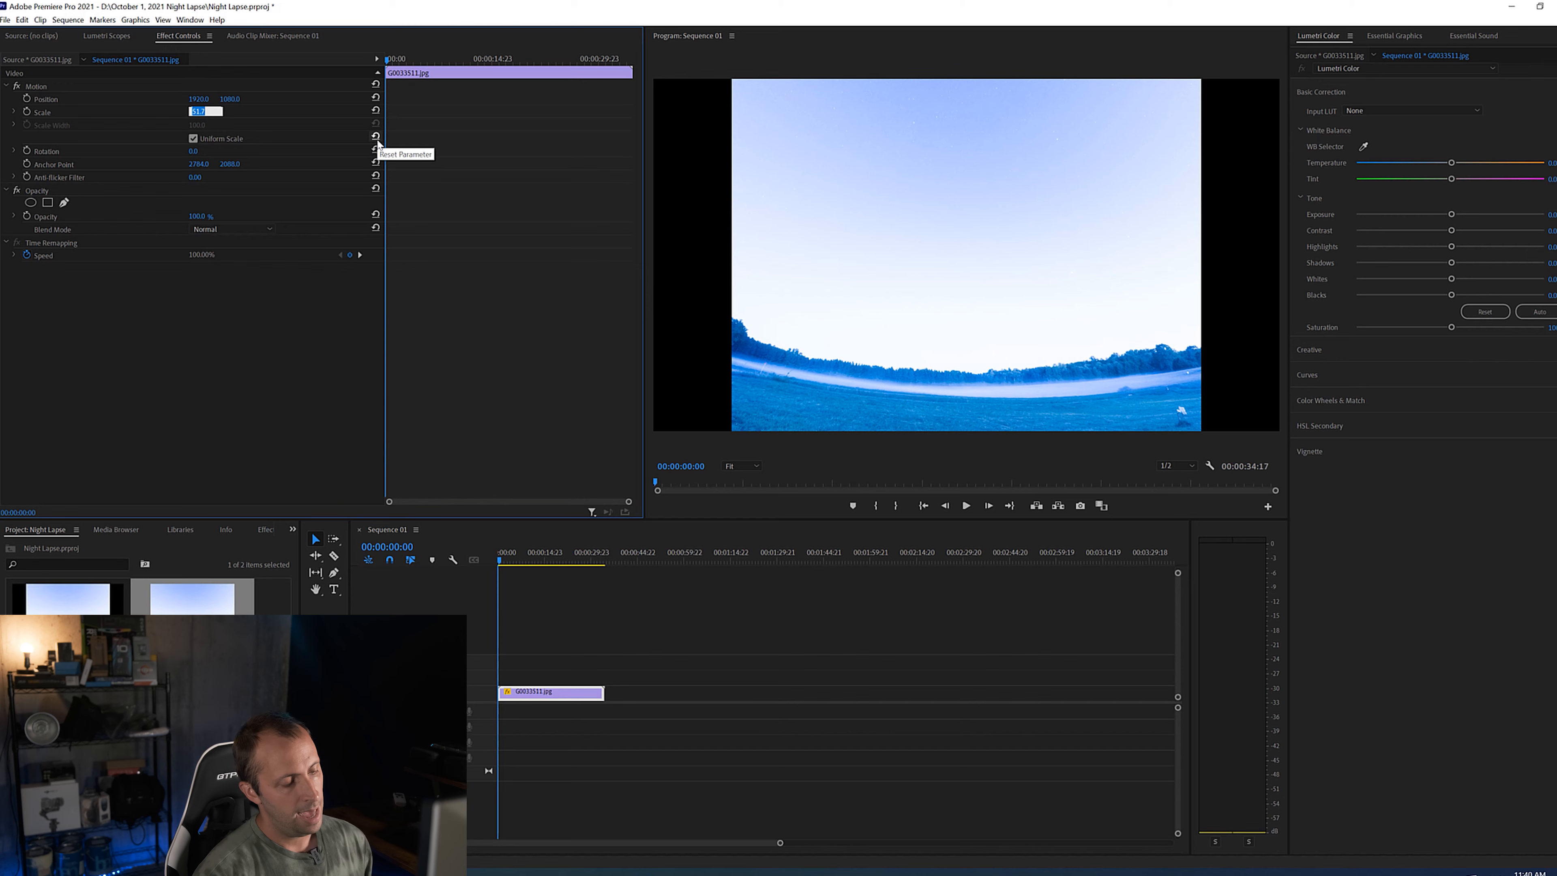
text(69)
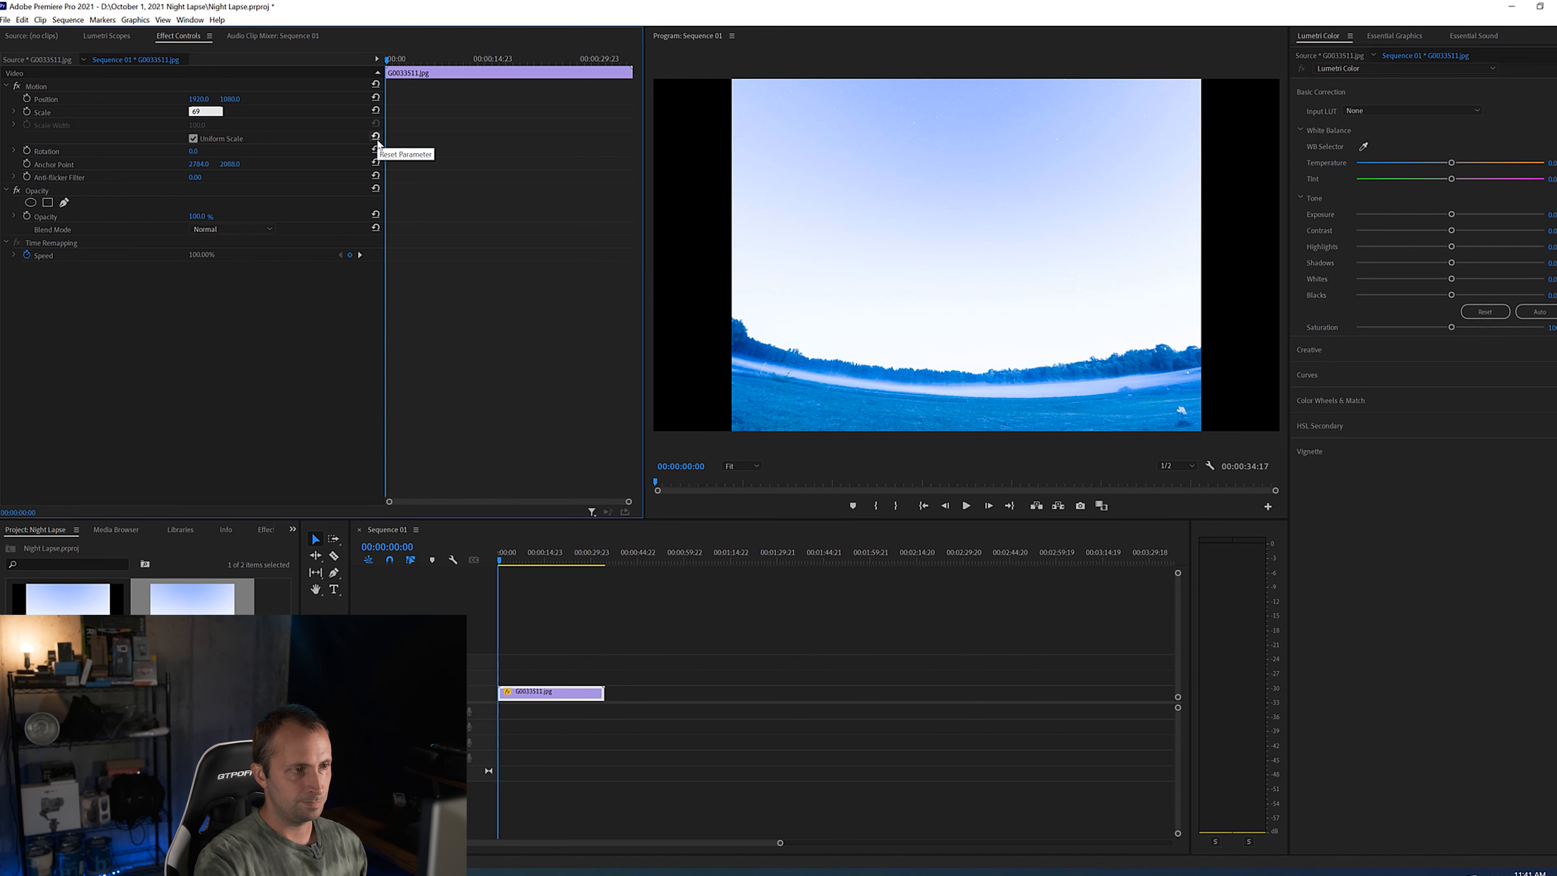
key(Return)
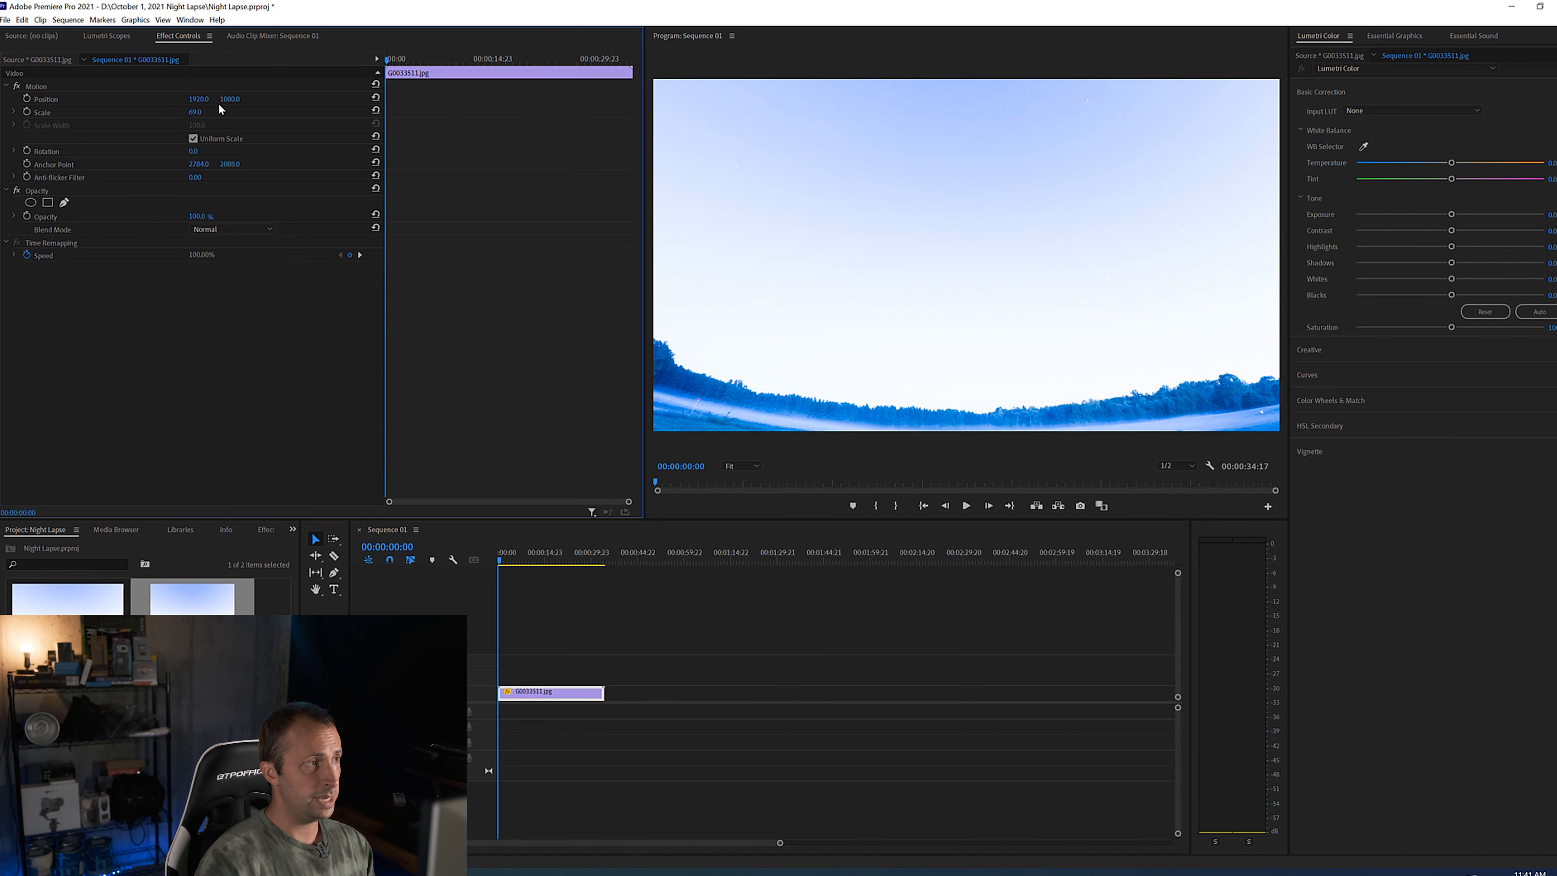
Try vertical positions of 800, 1200 and 1100 for the time-lapse clip to compare the framing of the horizon.
click(230, 99)
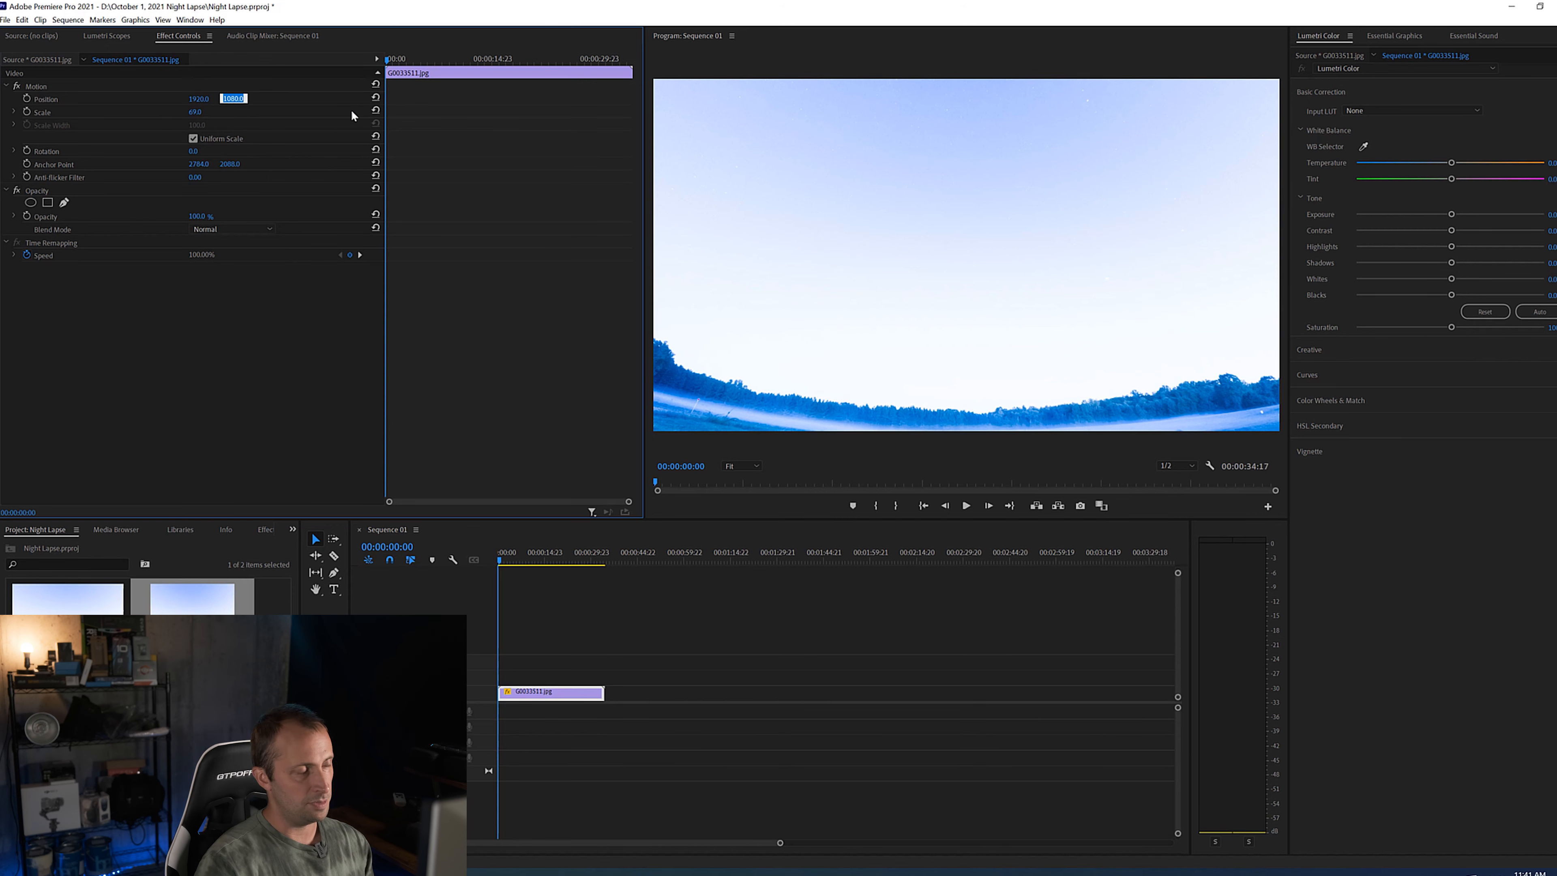
text(80)
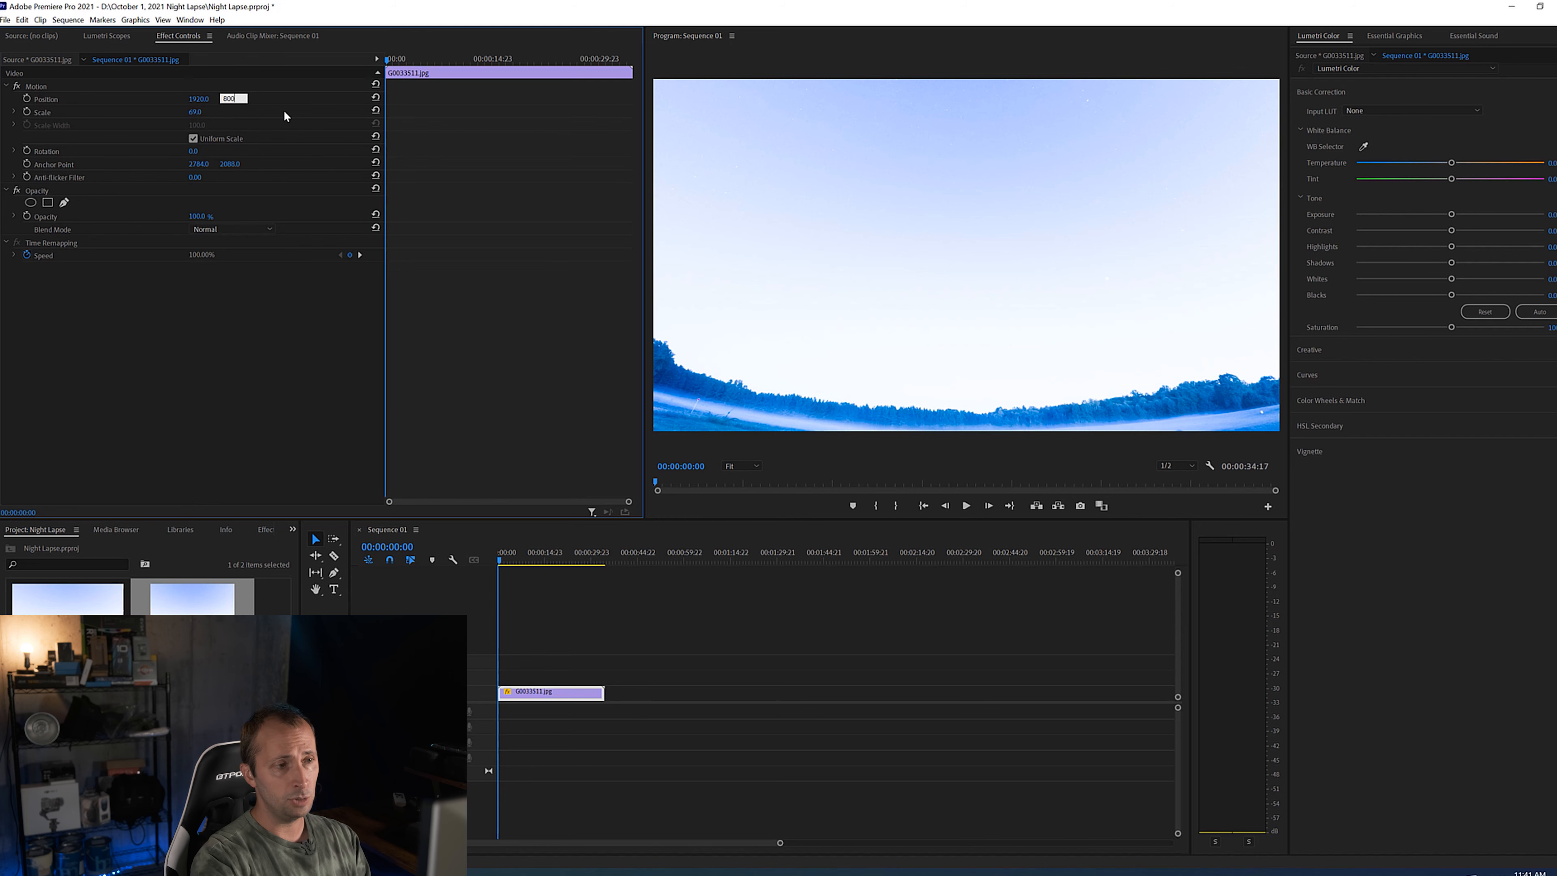
text(0)
key(Return)
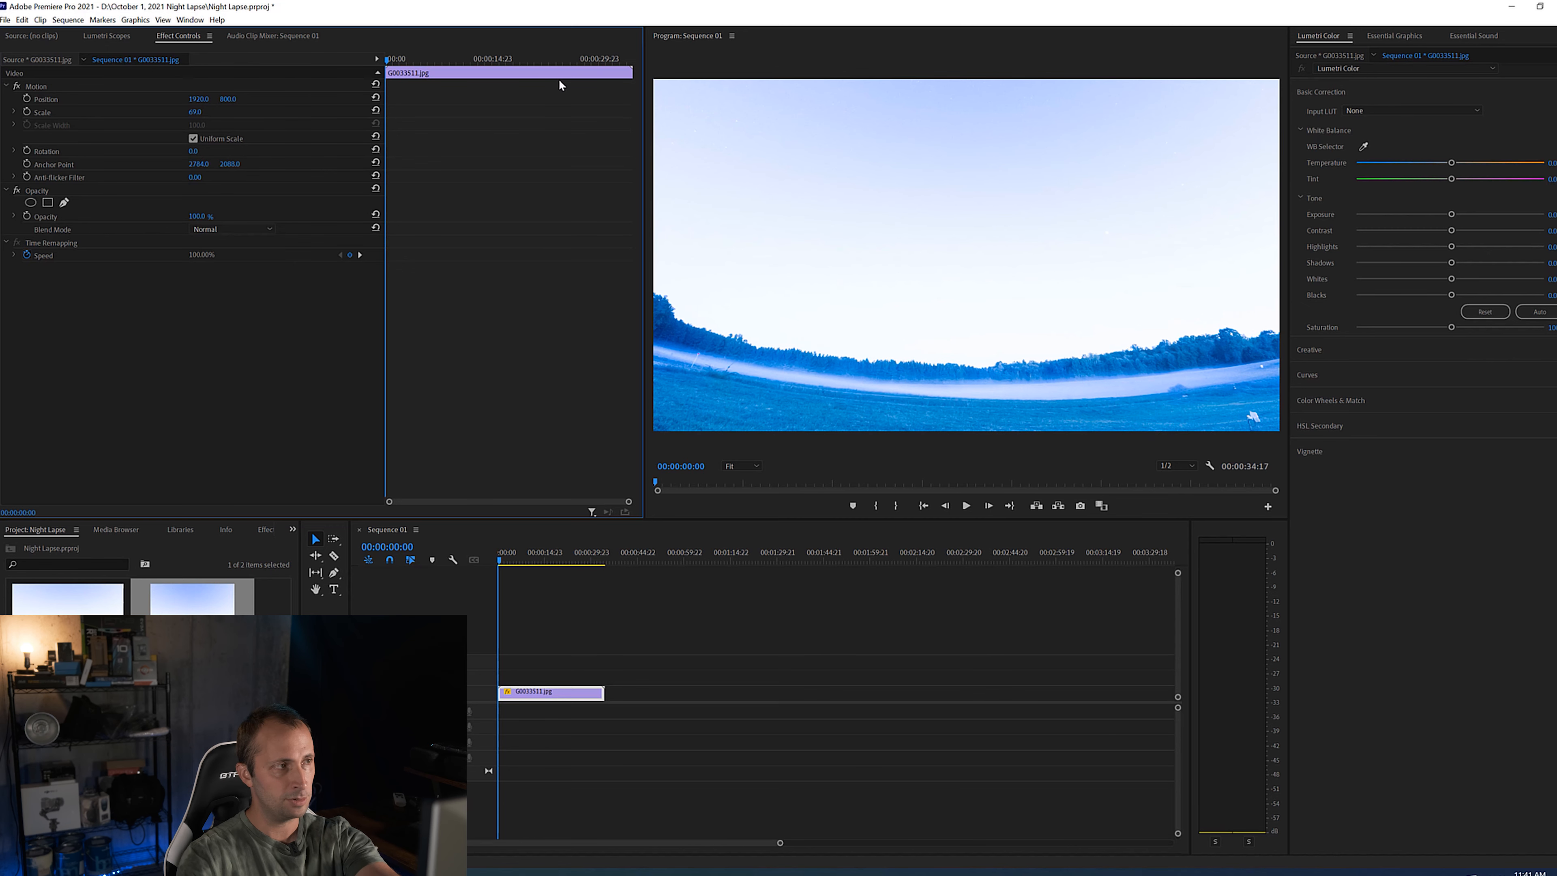
click(230, 99)
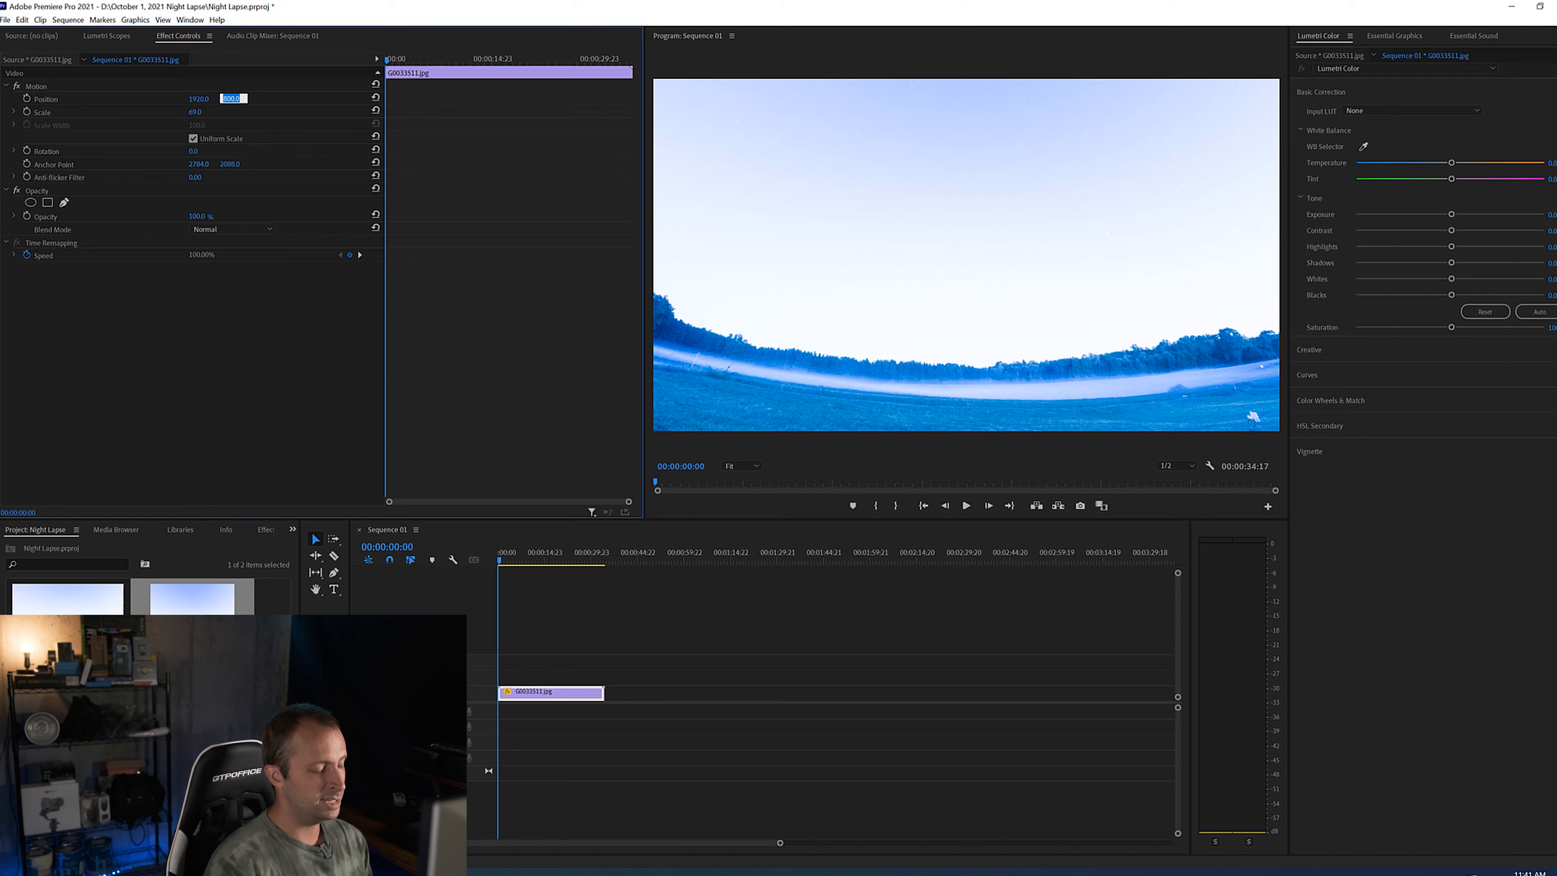
text(1200)
key(Return)
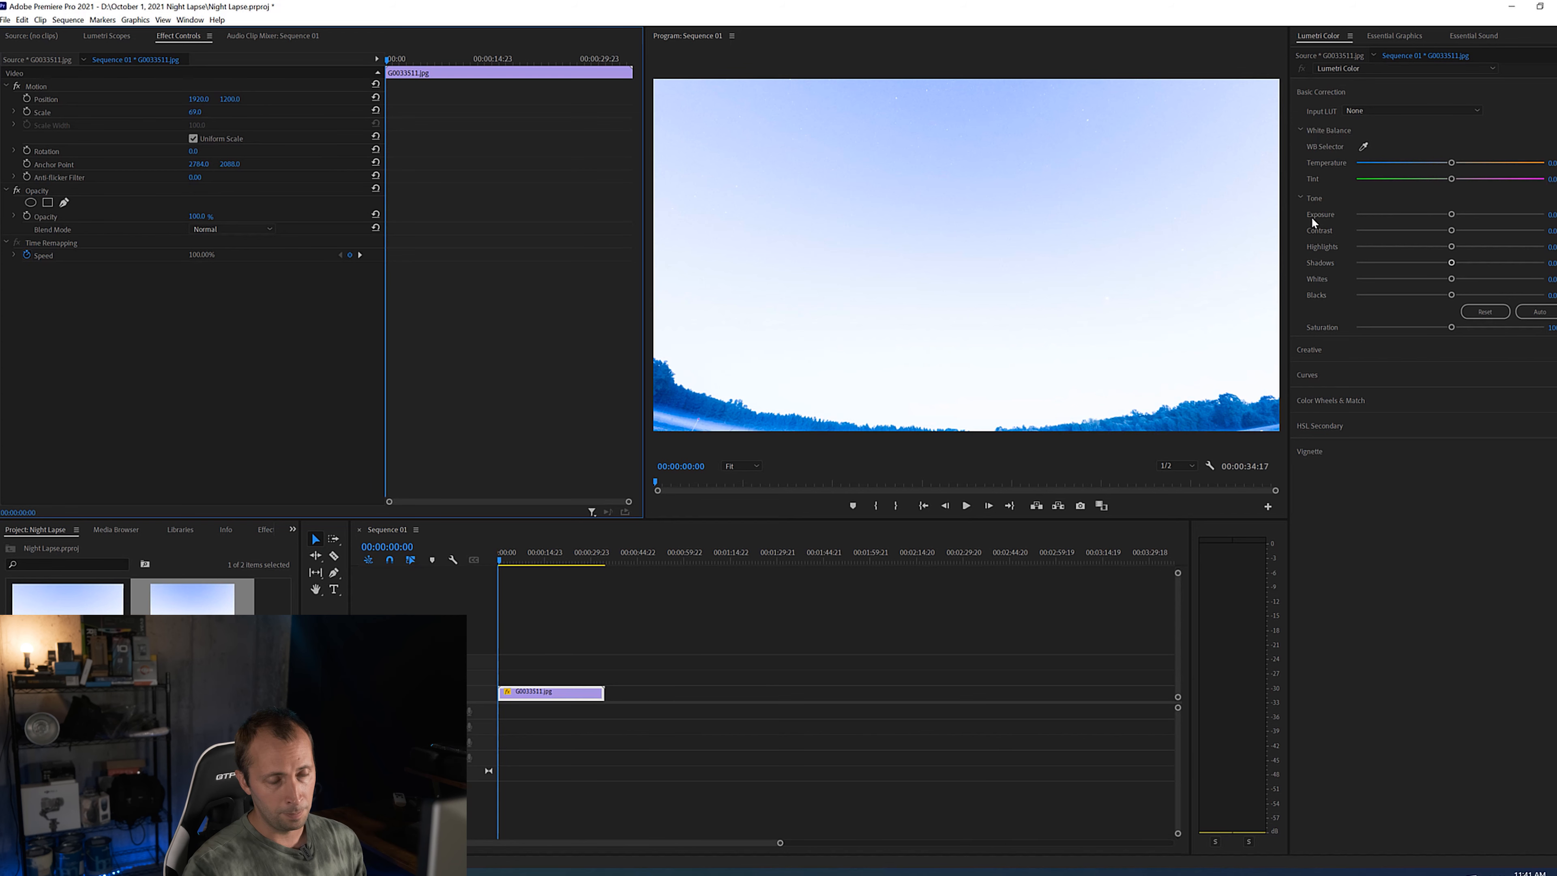
click(226, 100)
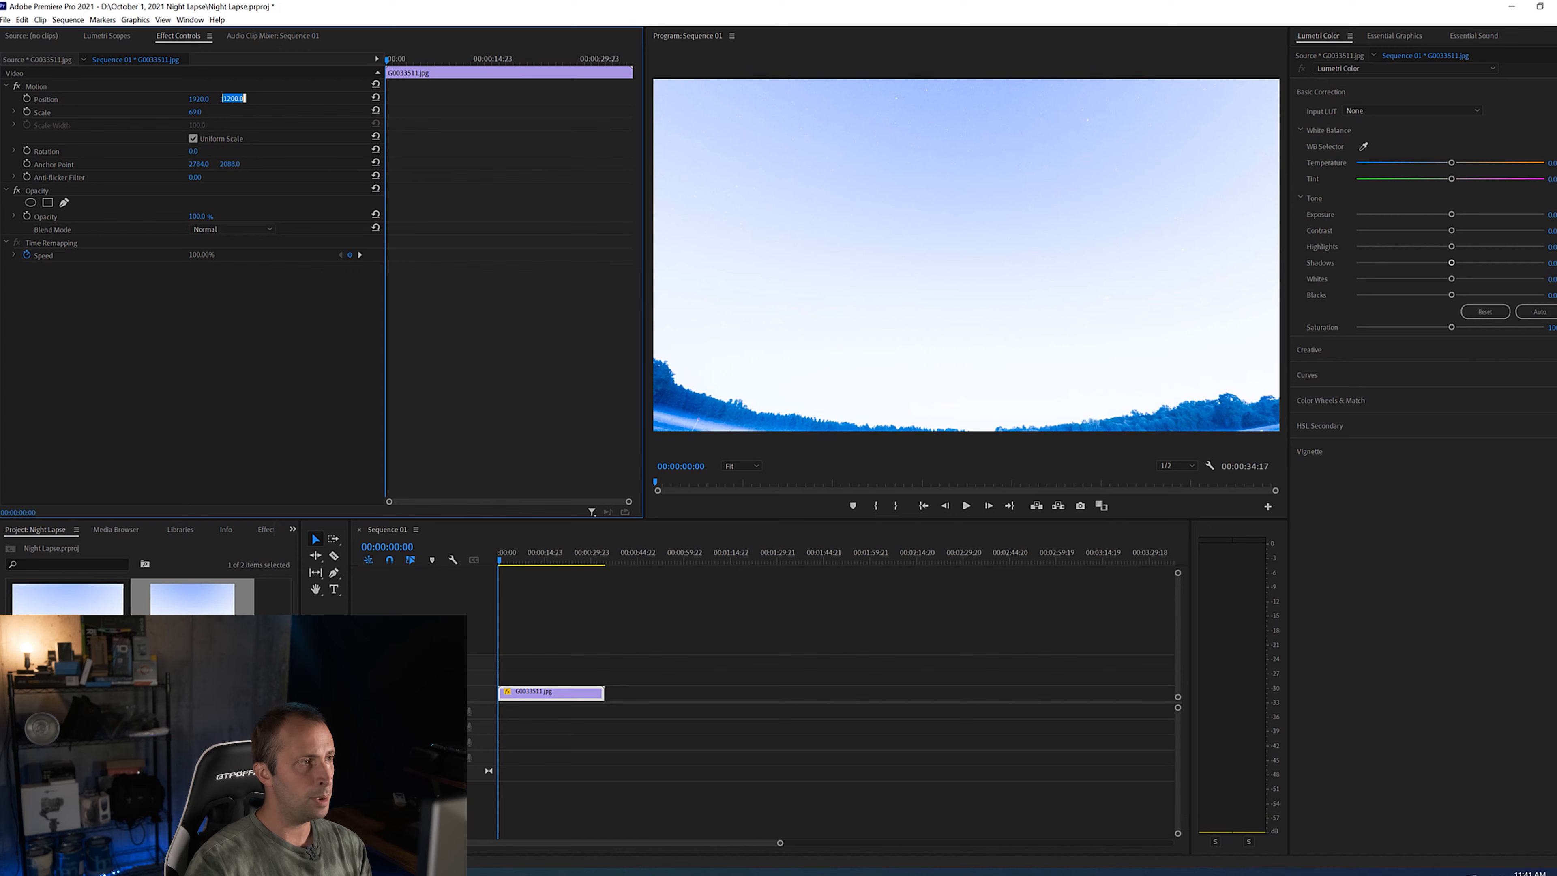
text(1100)
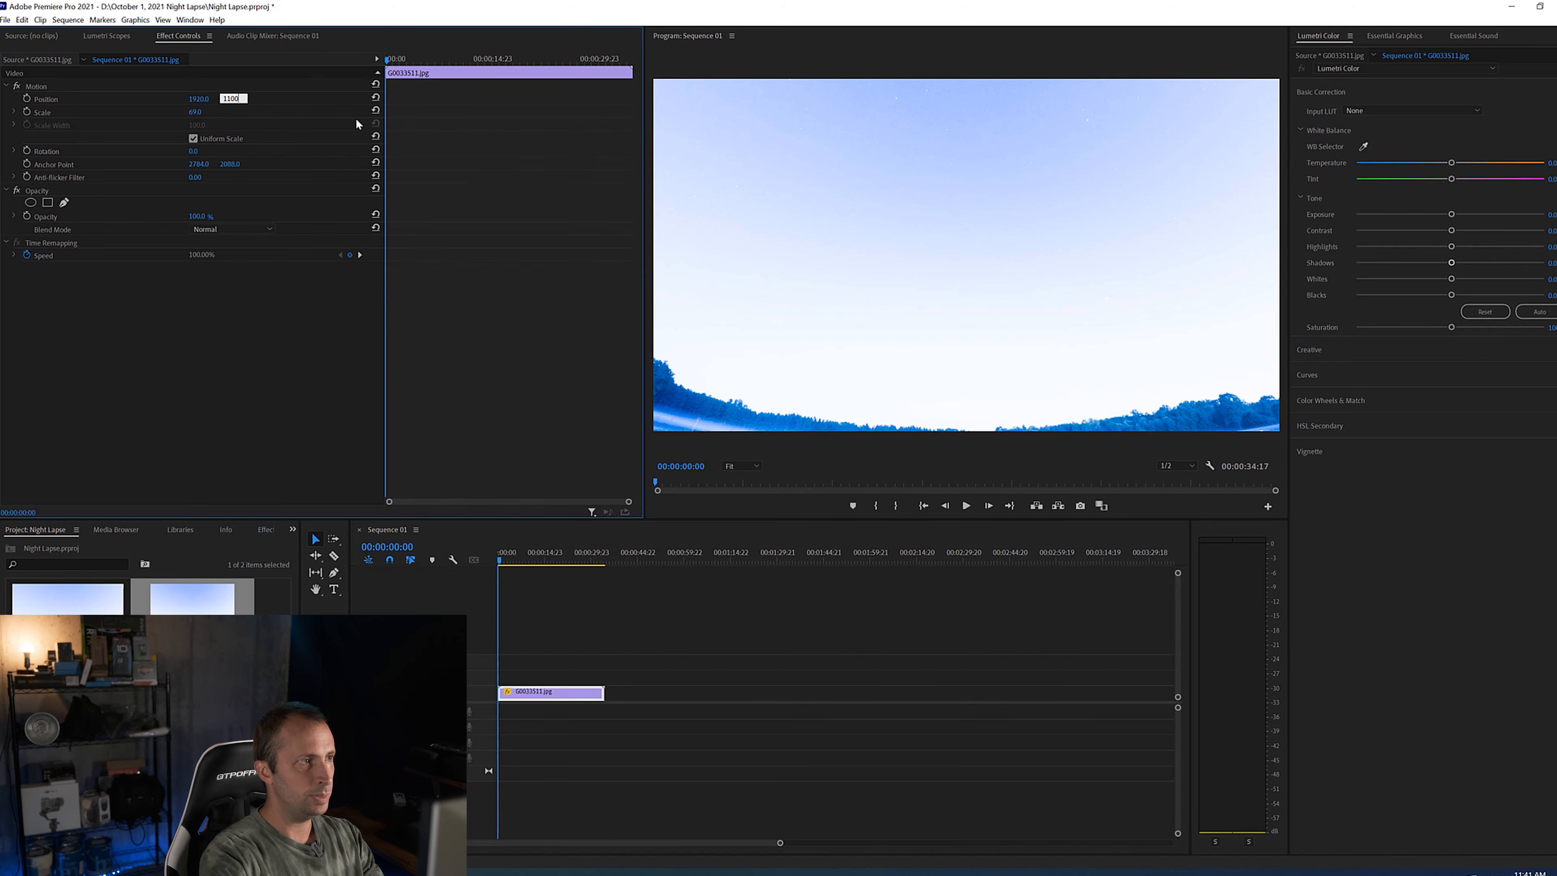
key(Return)
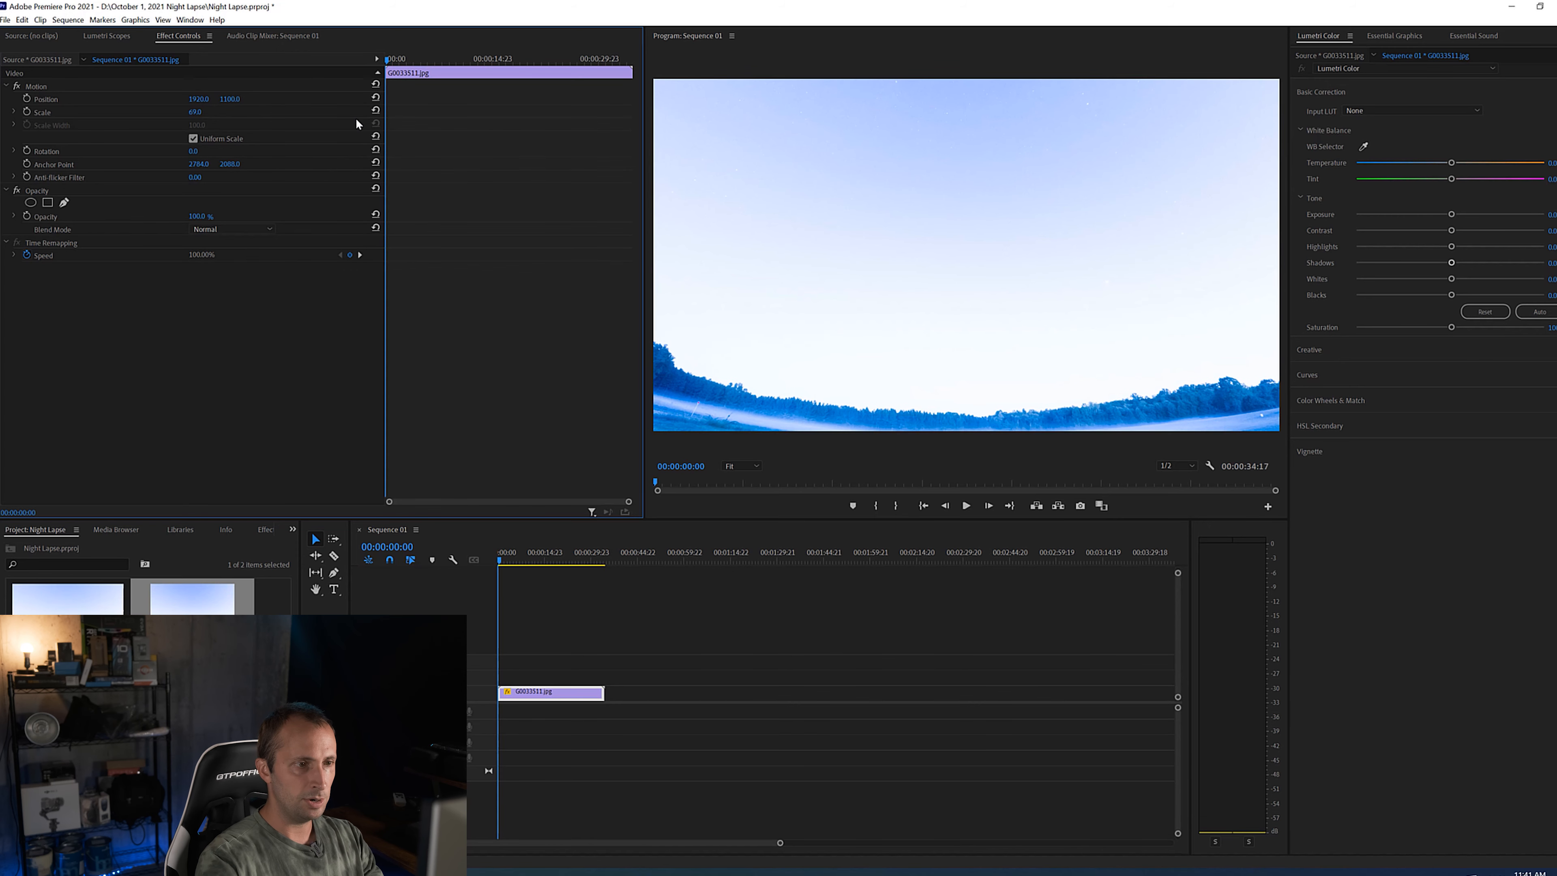
Set the time-lapse clip's vertical position to 1050.
click(232, 99)
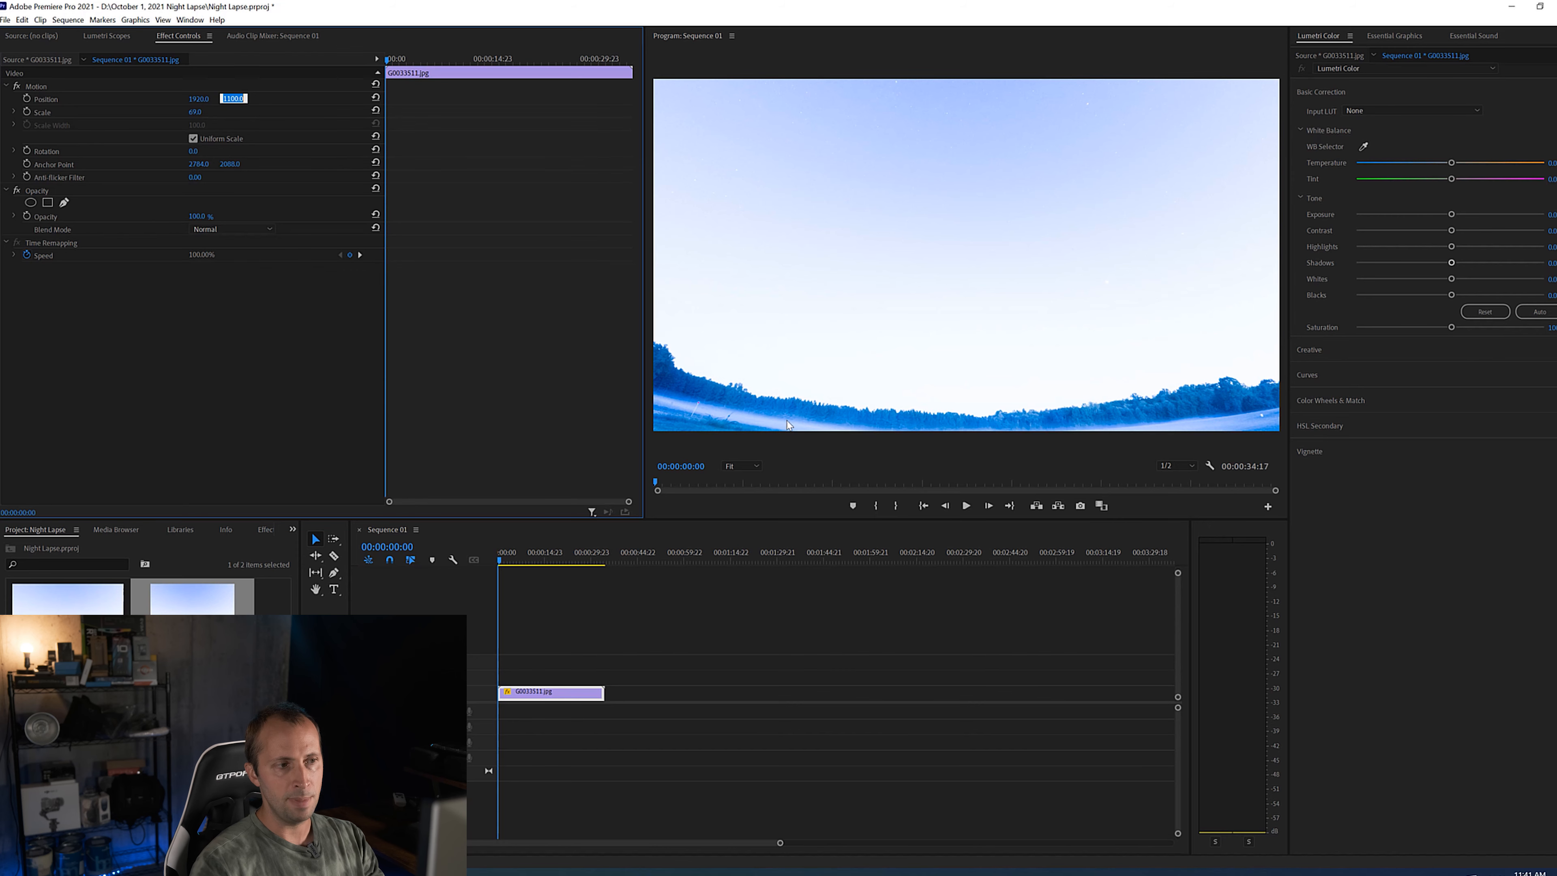
text(1050)
key(Return)
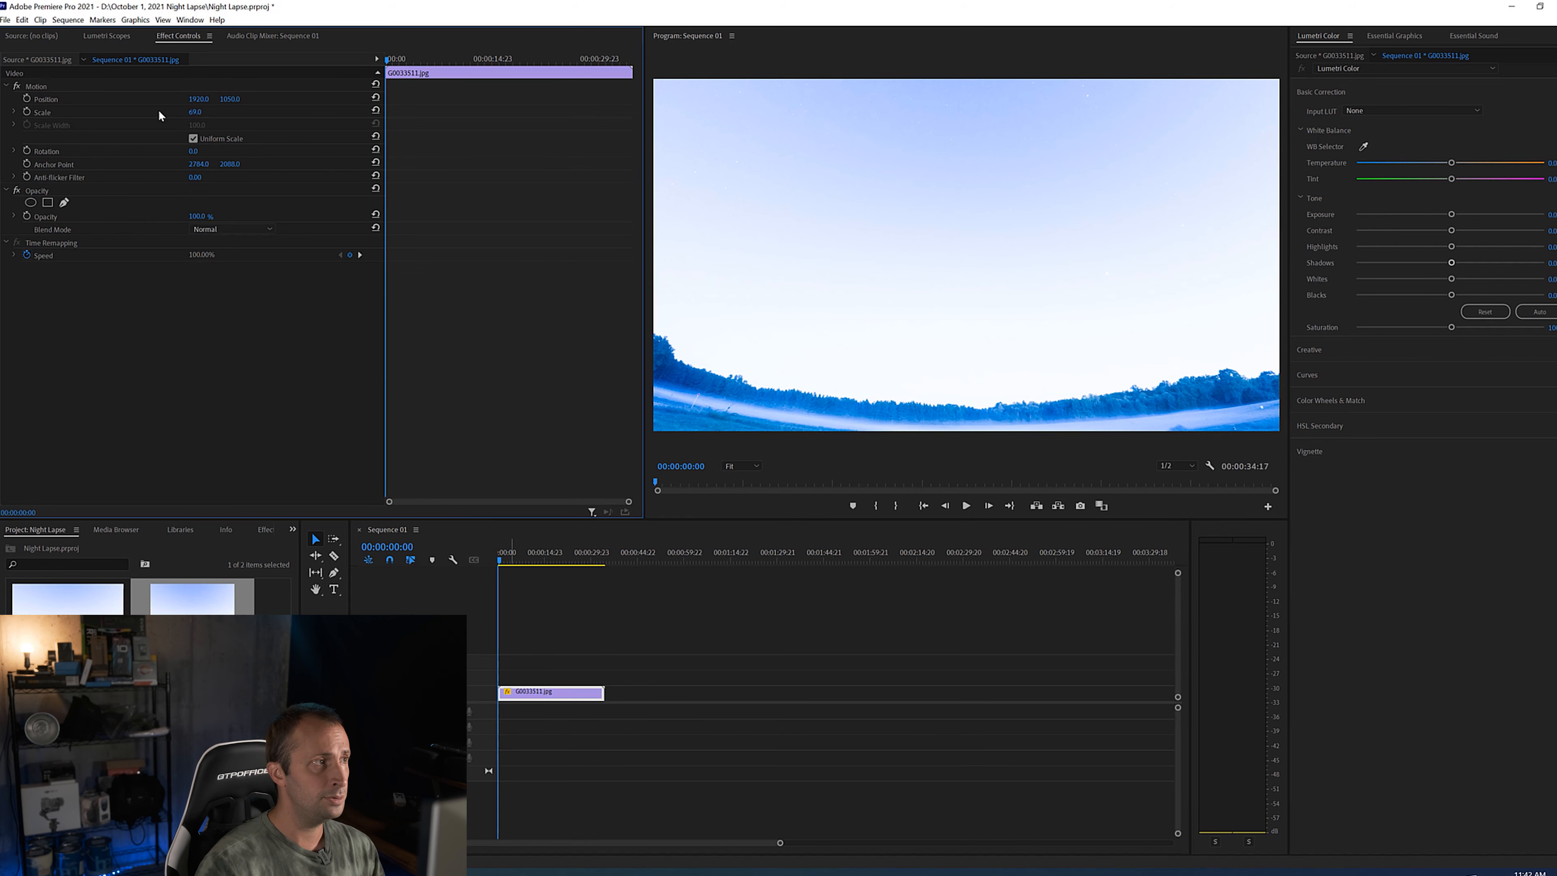
Render the sequence's video previews and expand the render details.
click(67, 20)
click(138, 61)
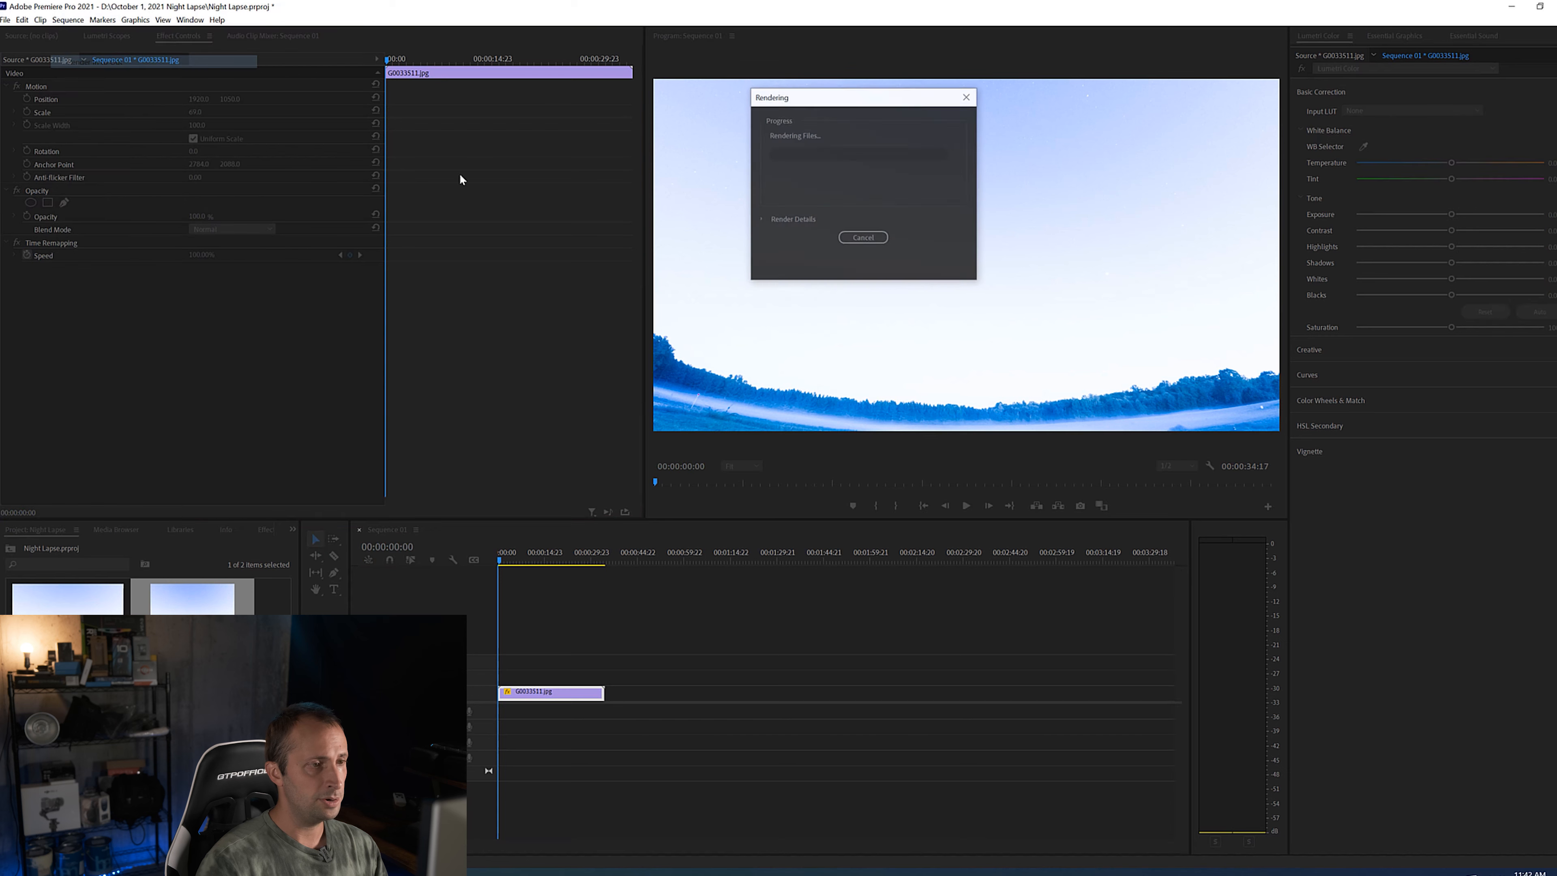
click(763, 220)
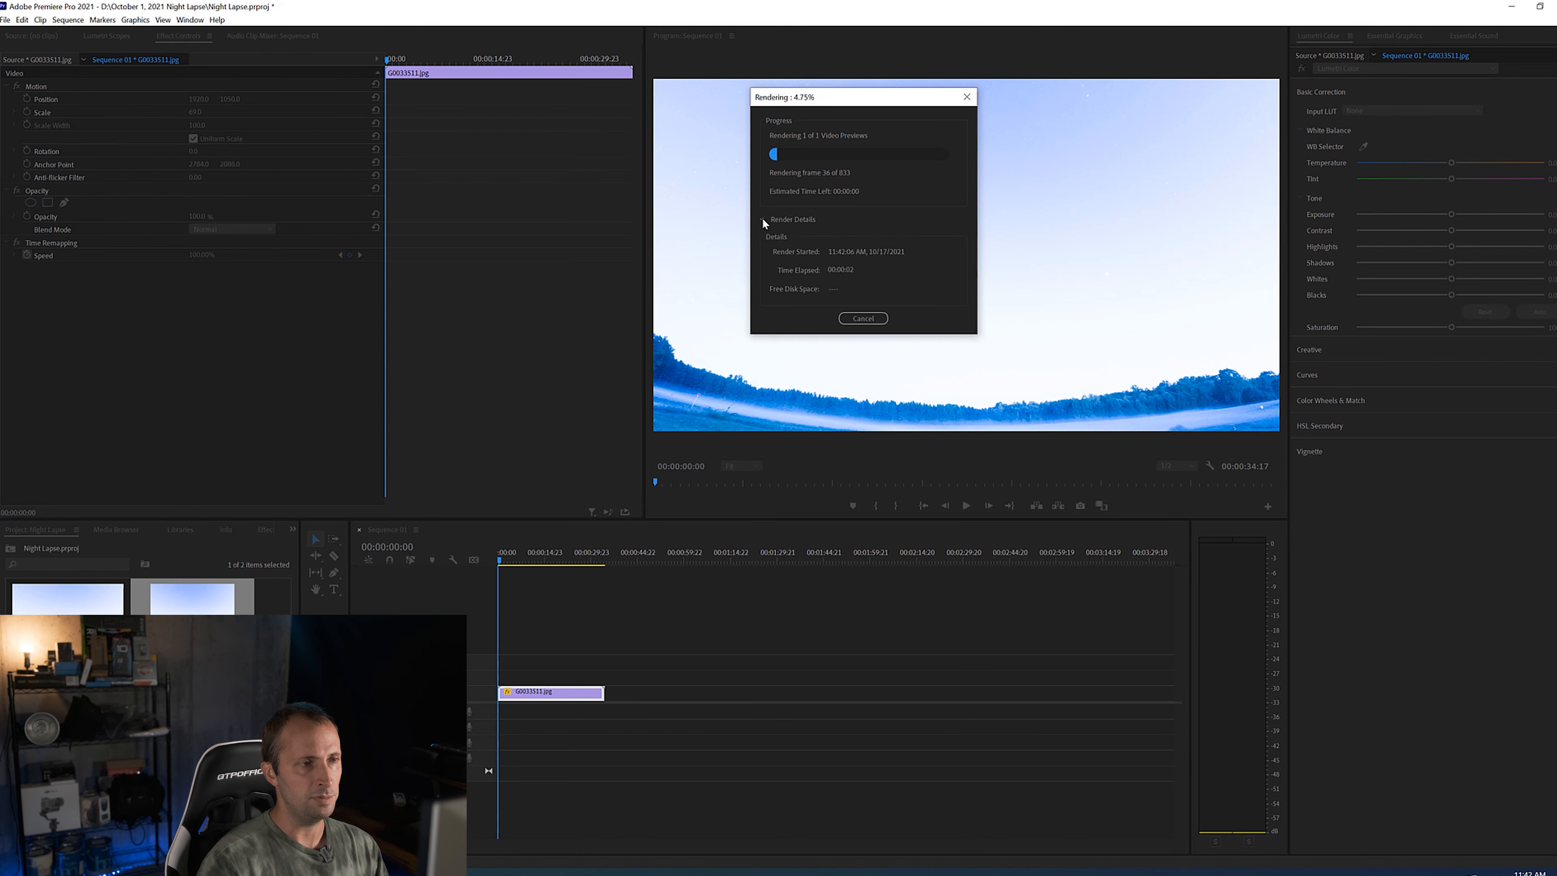